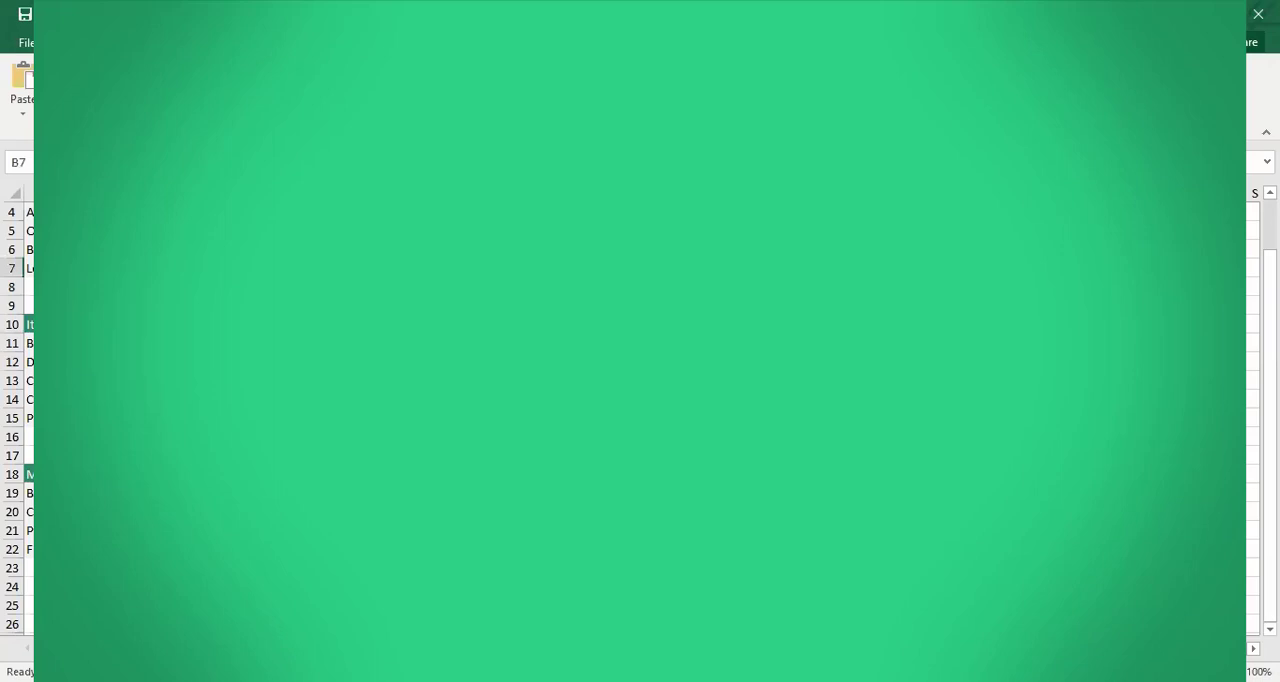
key(Up)
key(Up)
key(Up)
key(Up)
key(Up)
key(Up)
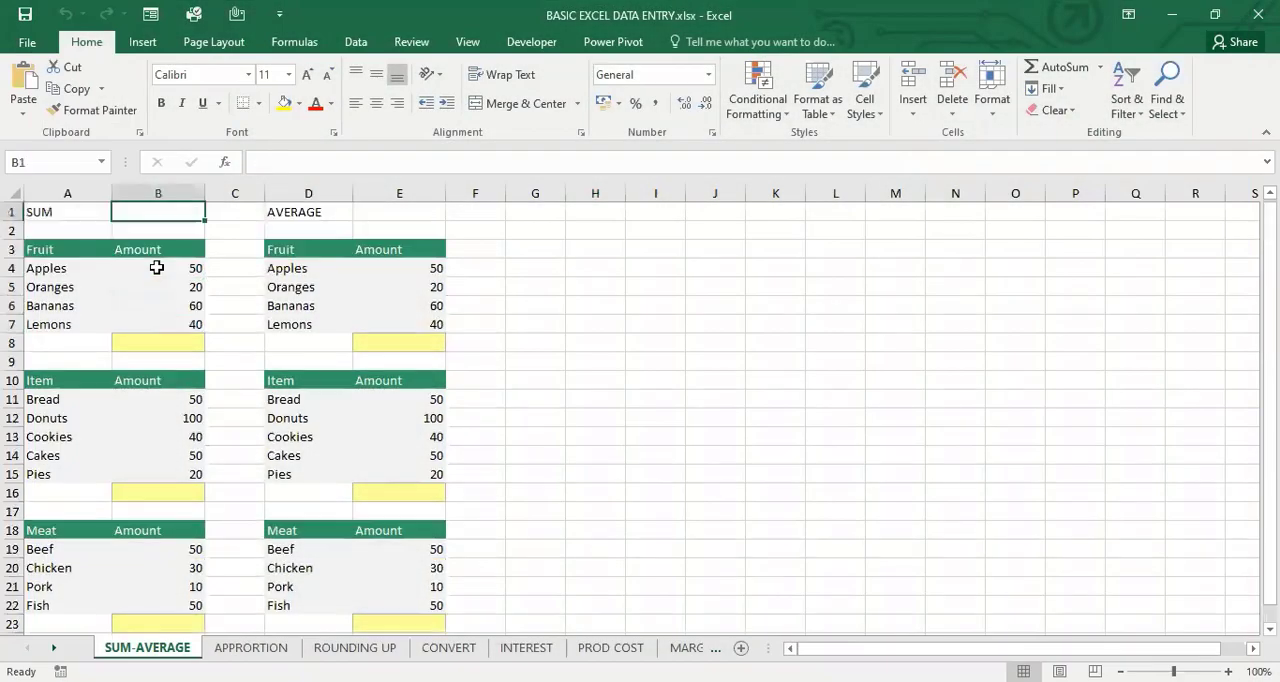
click(764, 360)
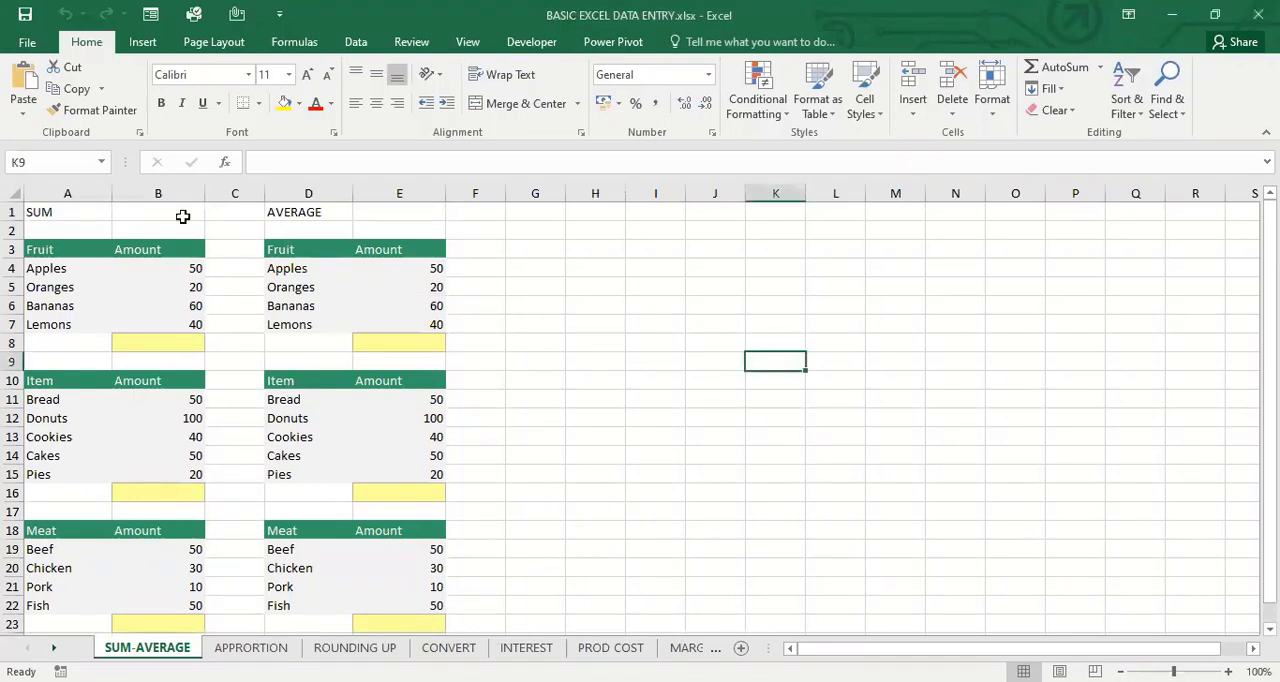
Widen columns B, D and E of the SUM-AVERAGE sheet
drag(204, 196, 227, 196)
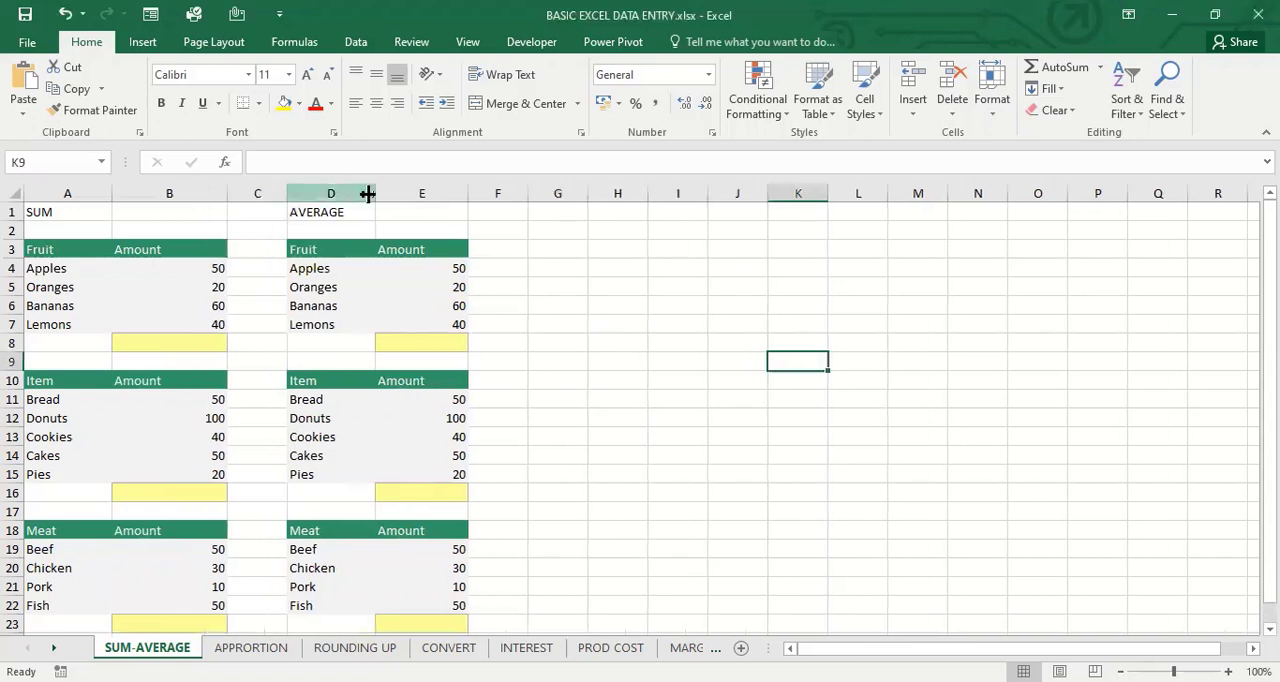
drag(388, 199, 519, 200)
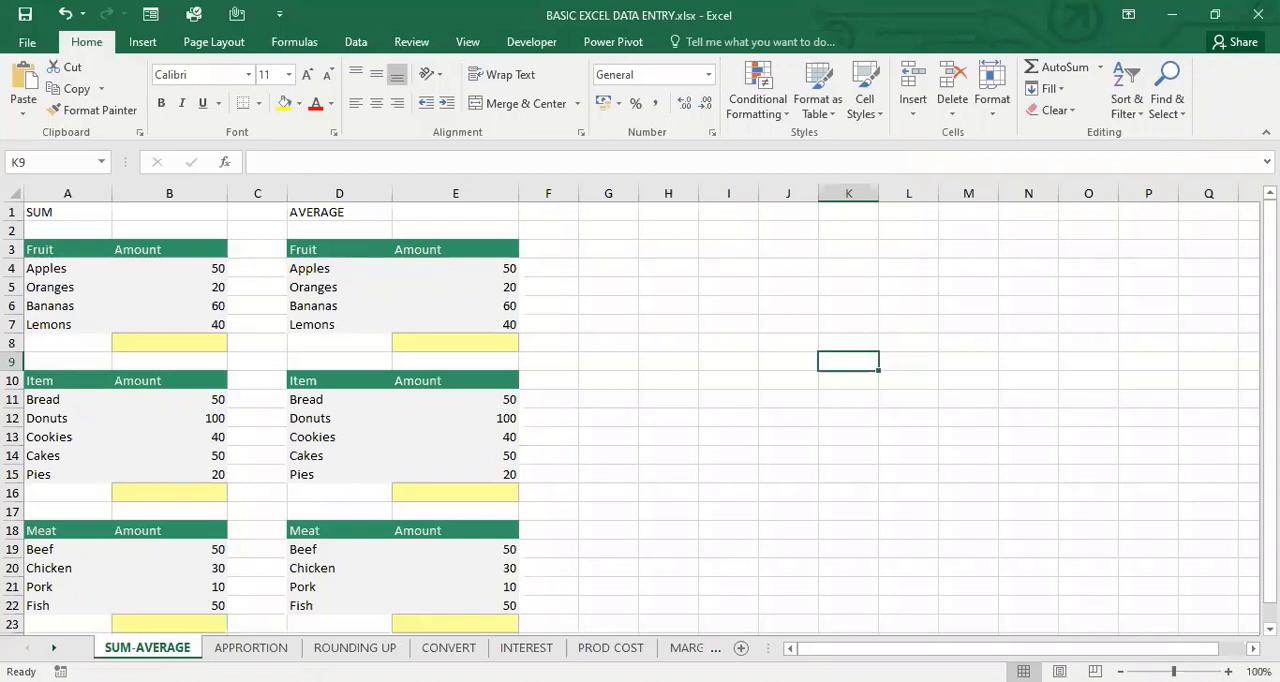
click(576, 447)
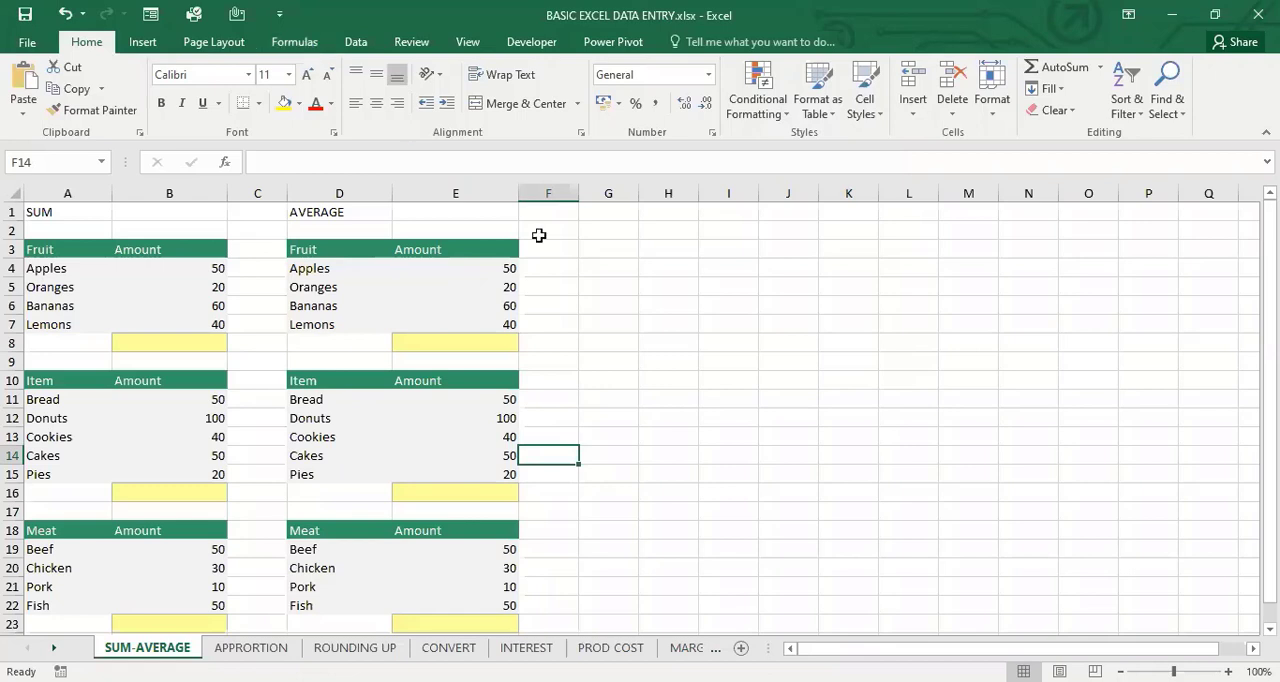
click(663, 290)
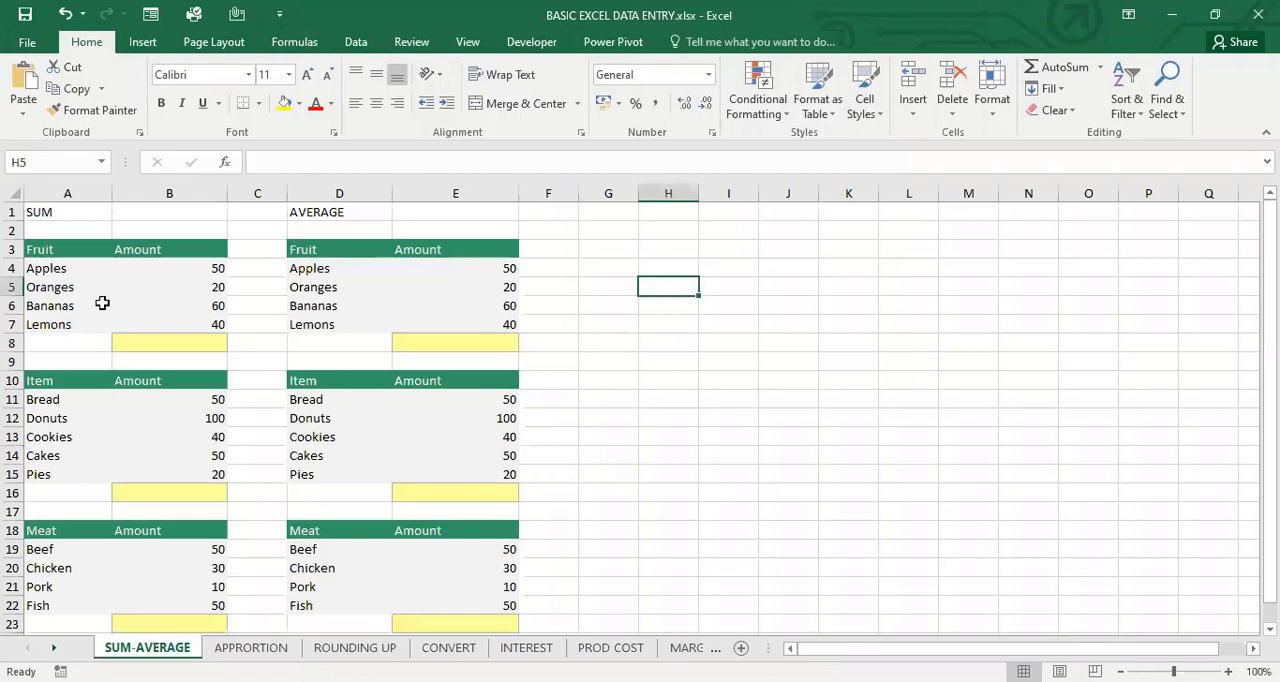
Enter the formula =SUM(B4:B7) in cell B8 to total the Fruit amounts
click(201, 276)
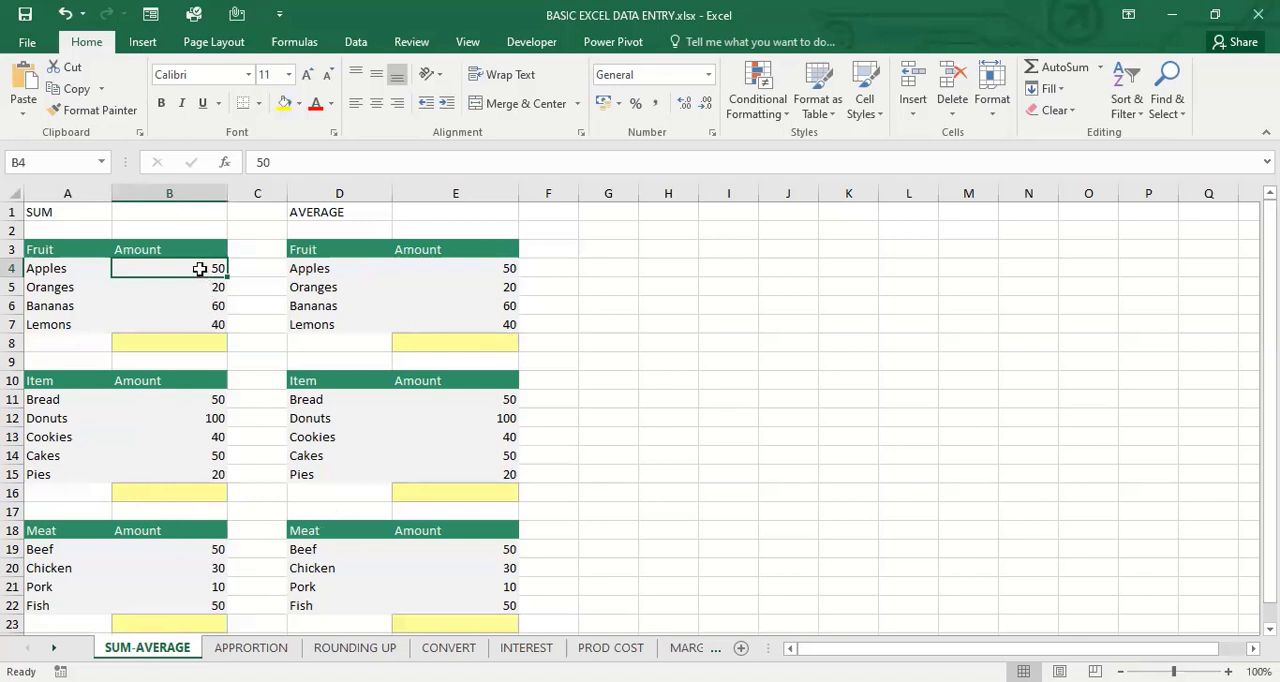
click(190, 340)
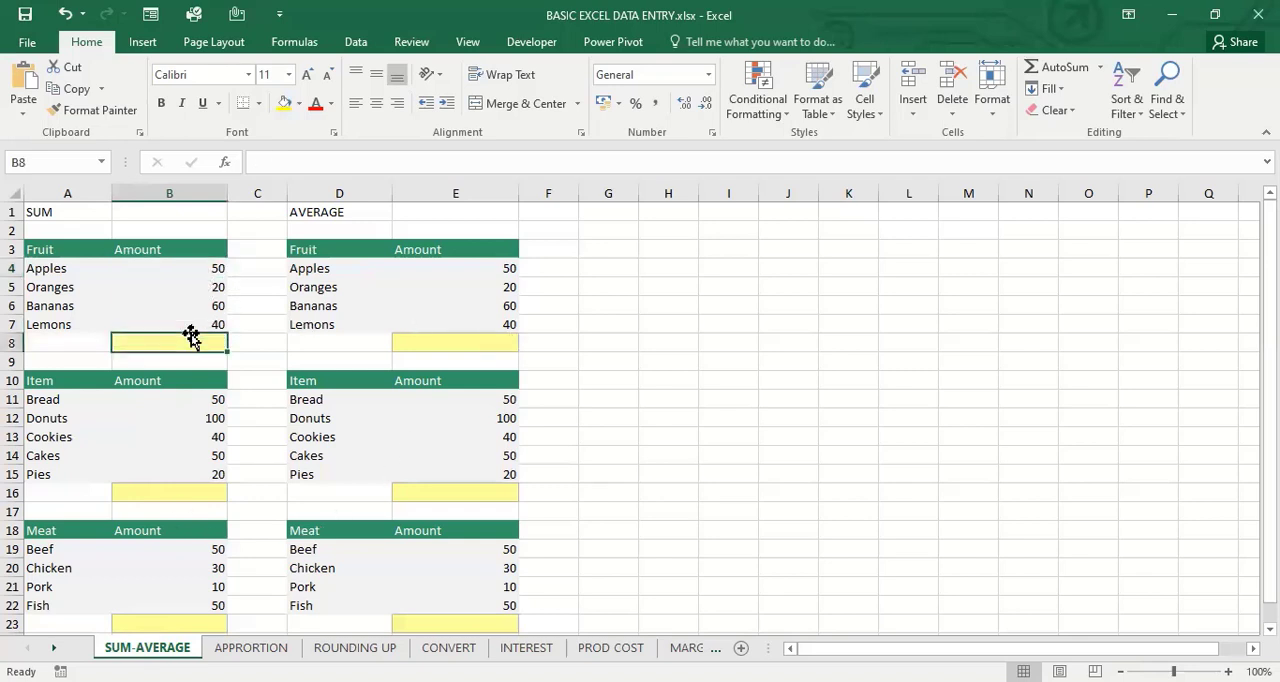
text(=)
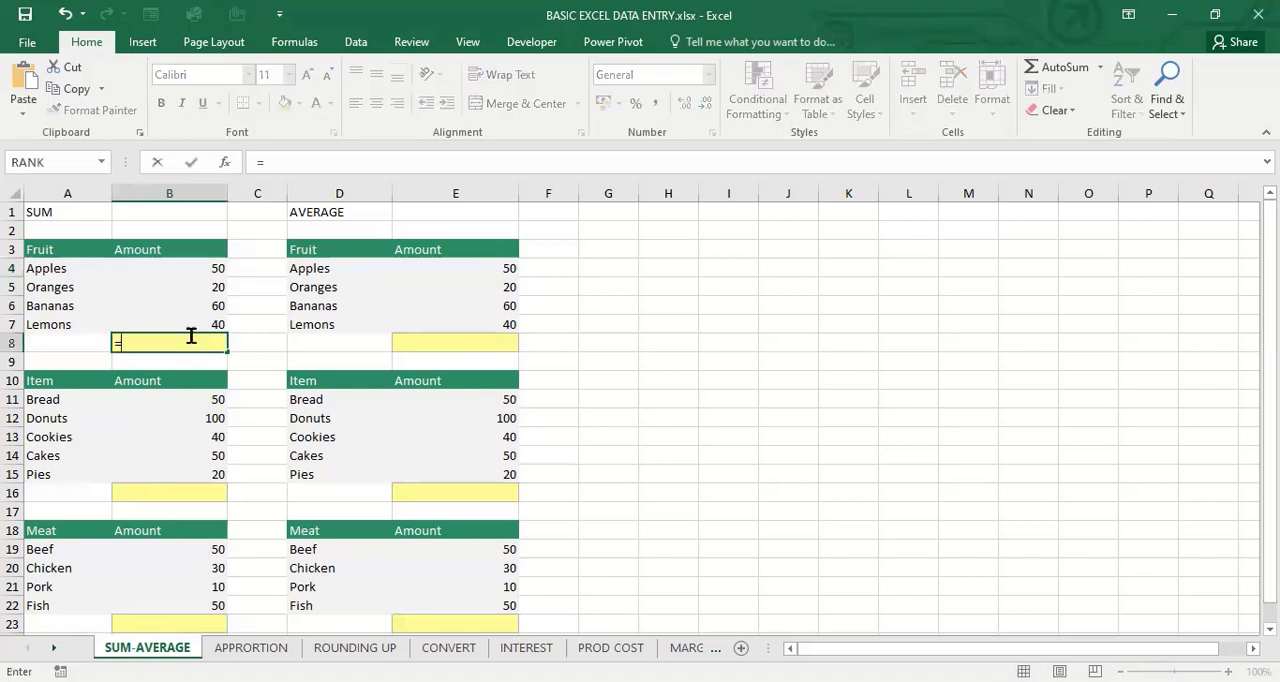
text(SUM()
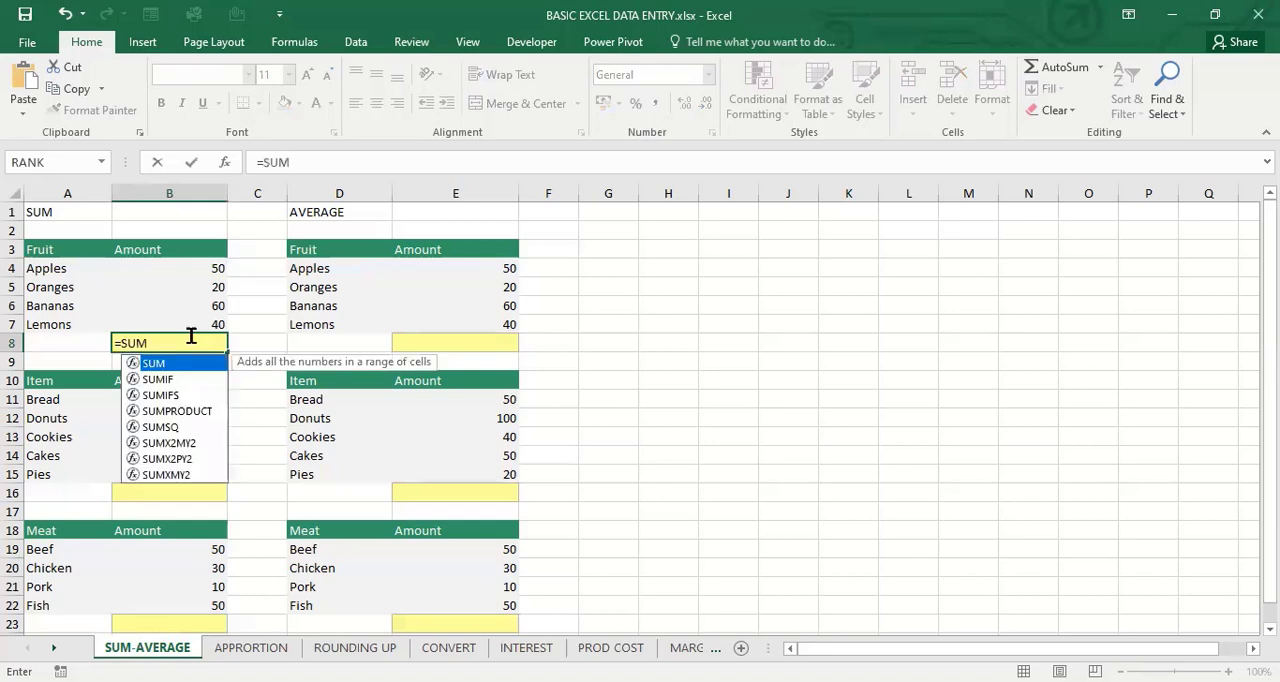
click(191, 270)
drag(194, 320, 196, 322)
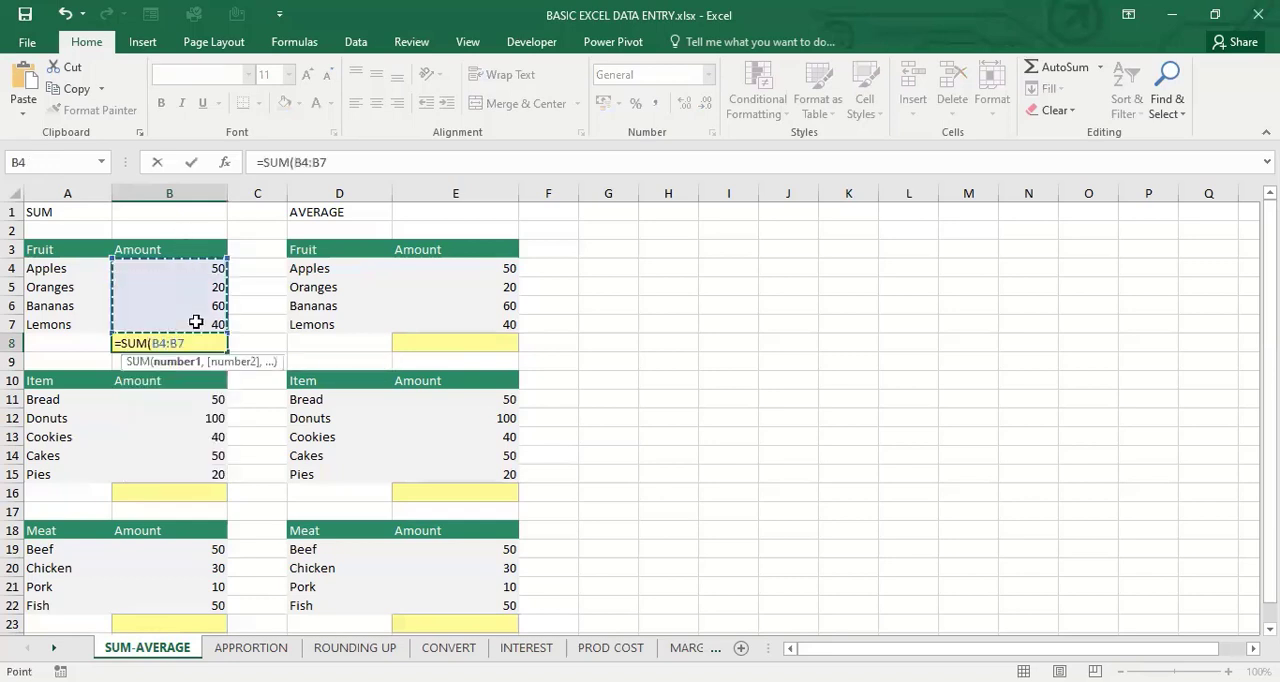
drag(192, 270, 196, 320)
text())
key(Return)
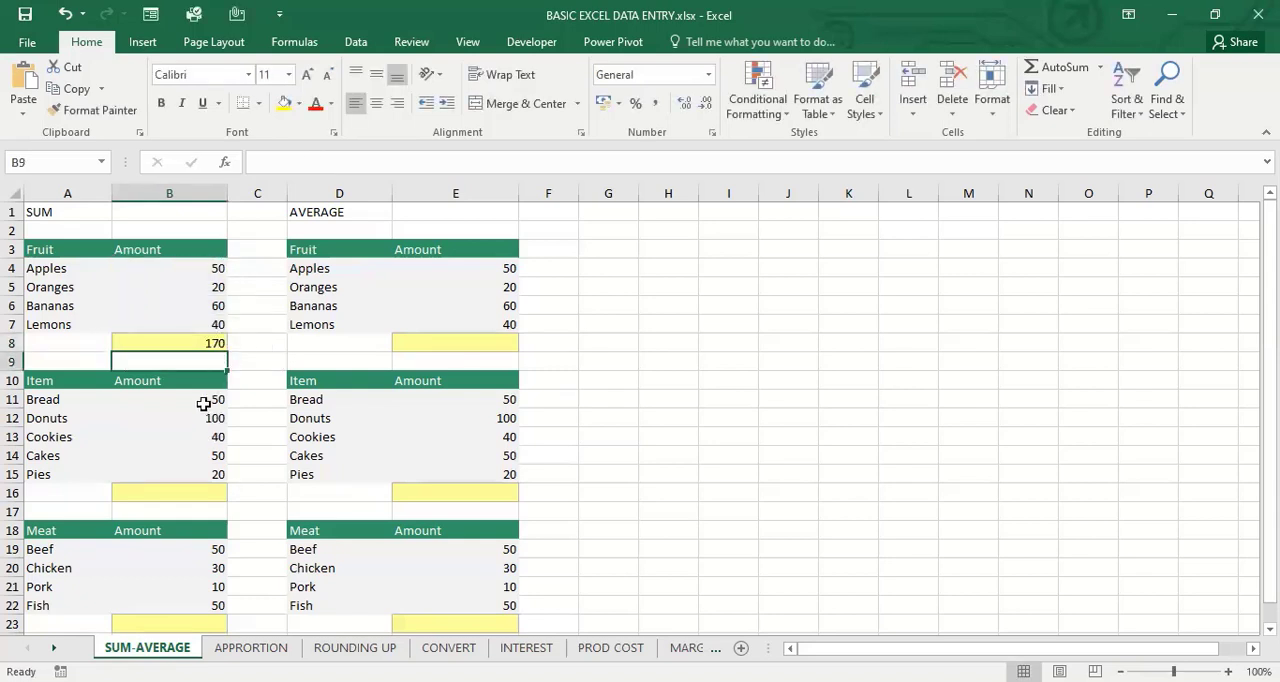
Total the Item amounts in B11:B15 into cell B16 with AutoSum and check the formula it inserts
drag(203, 397, 204, 484)
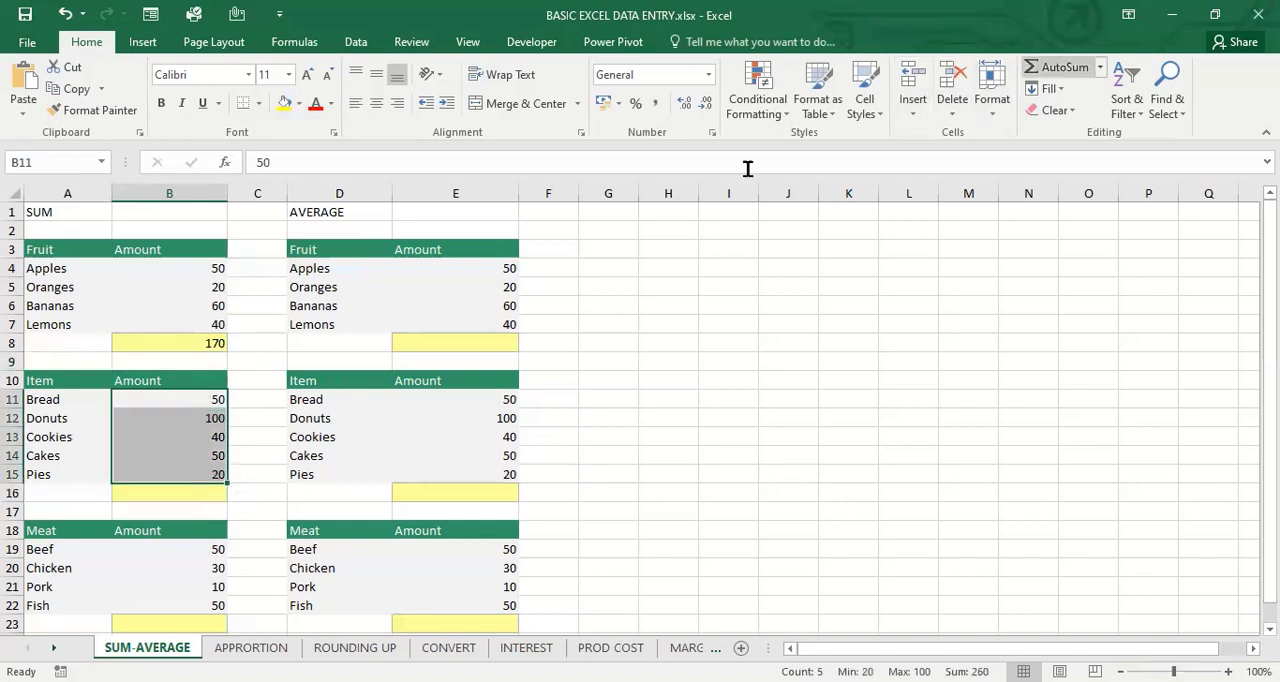
click(855, 322)
click(203, 495)
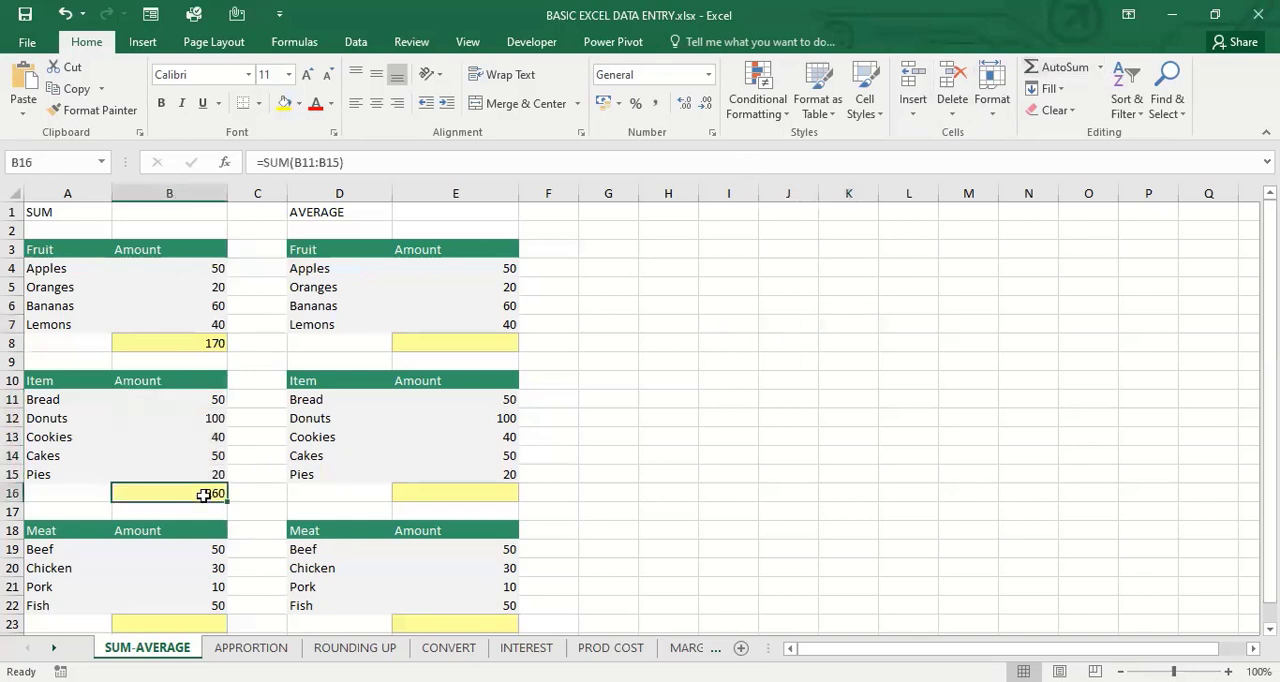
double_click(204, 494)
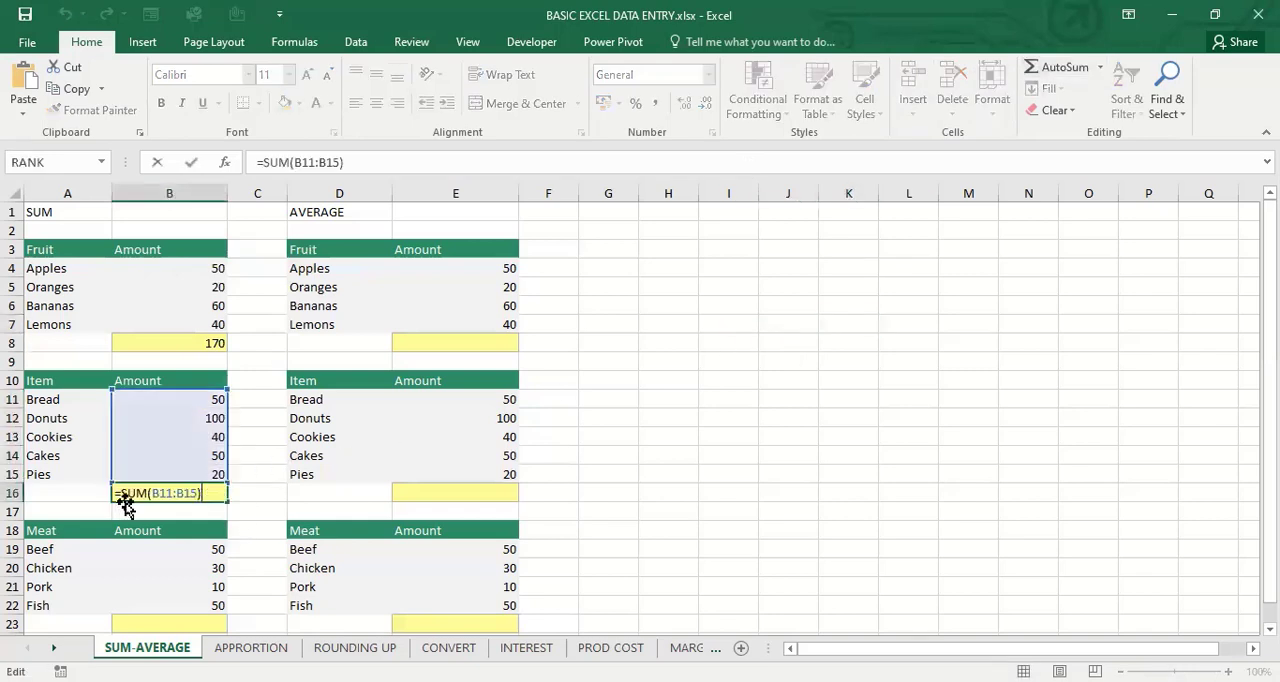
key(Return)
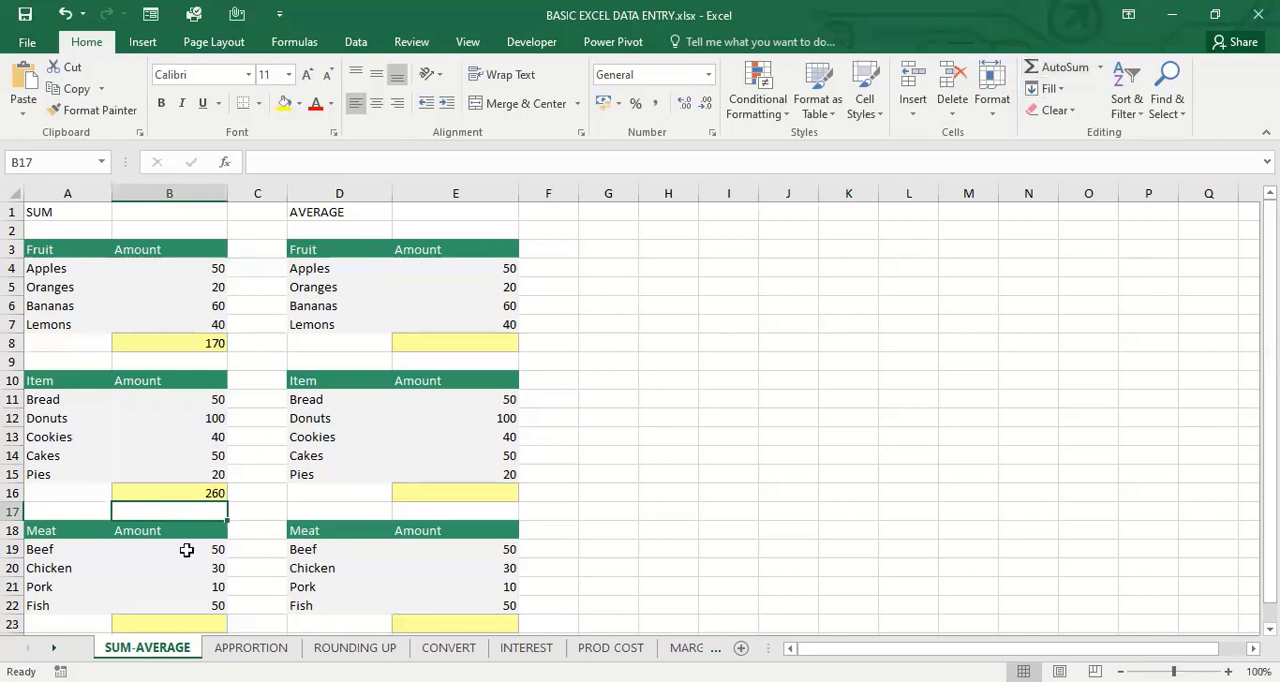
click(173, 618)
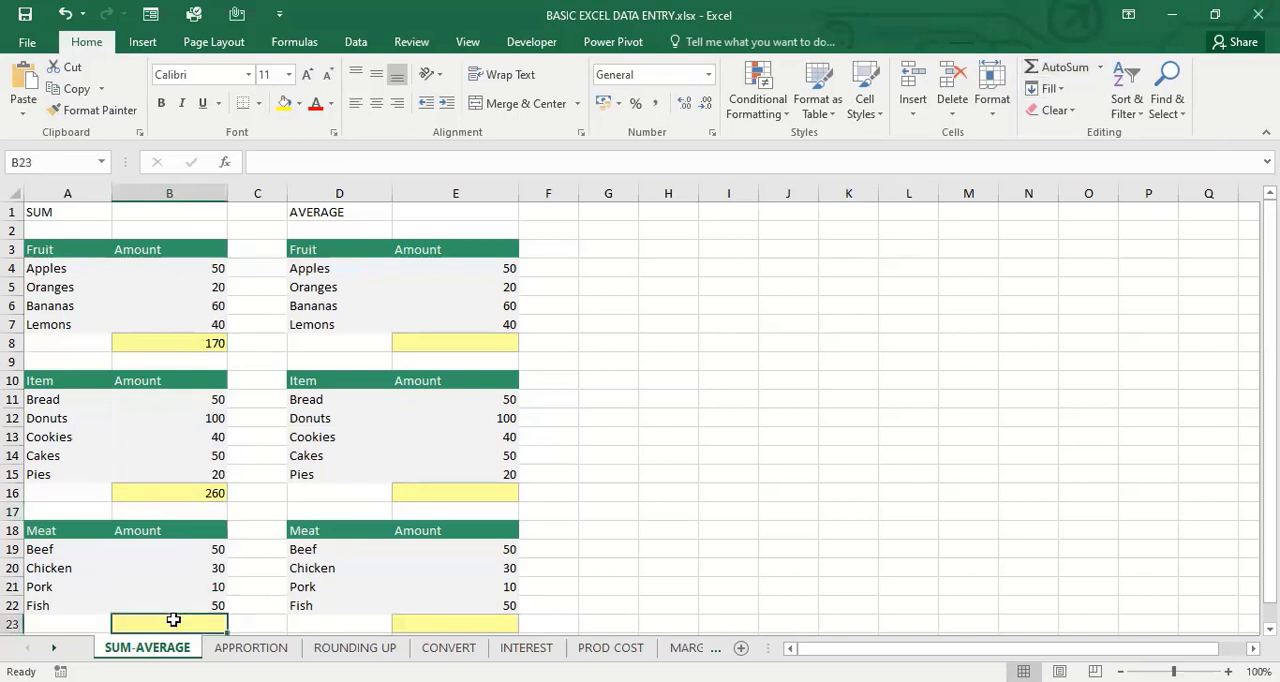
text(=)
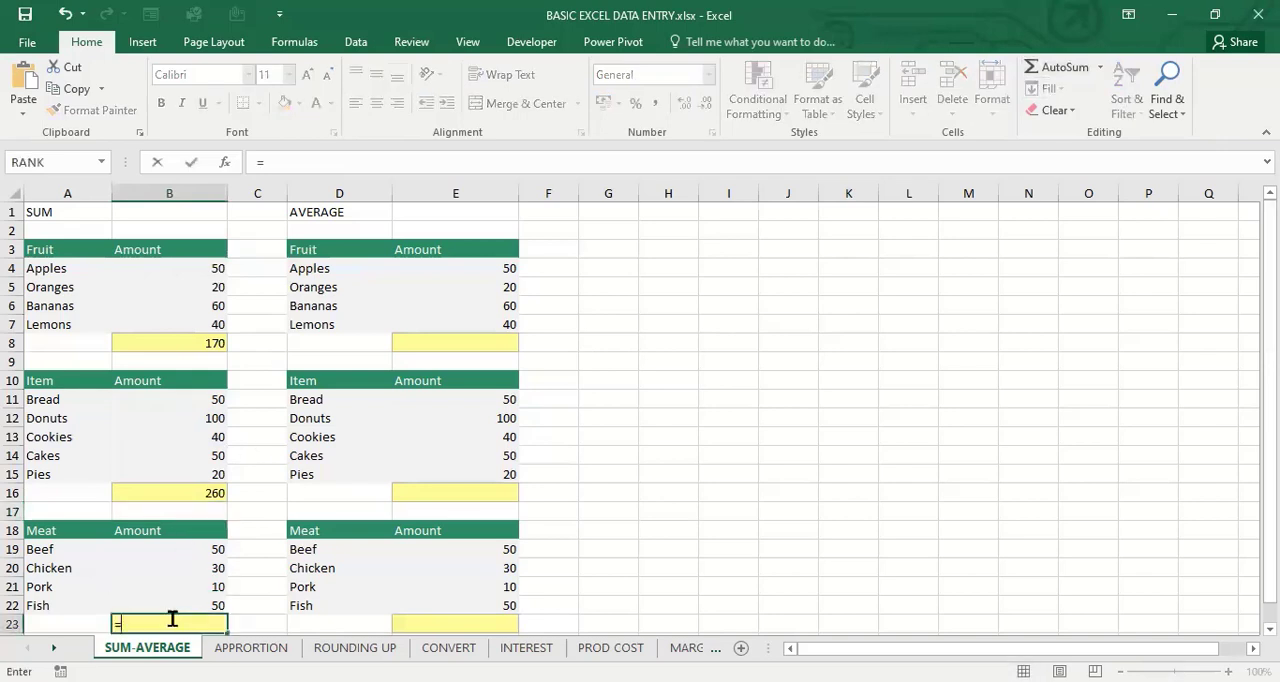
key(BackSpace)
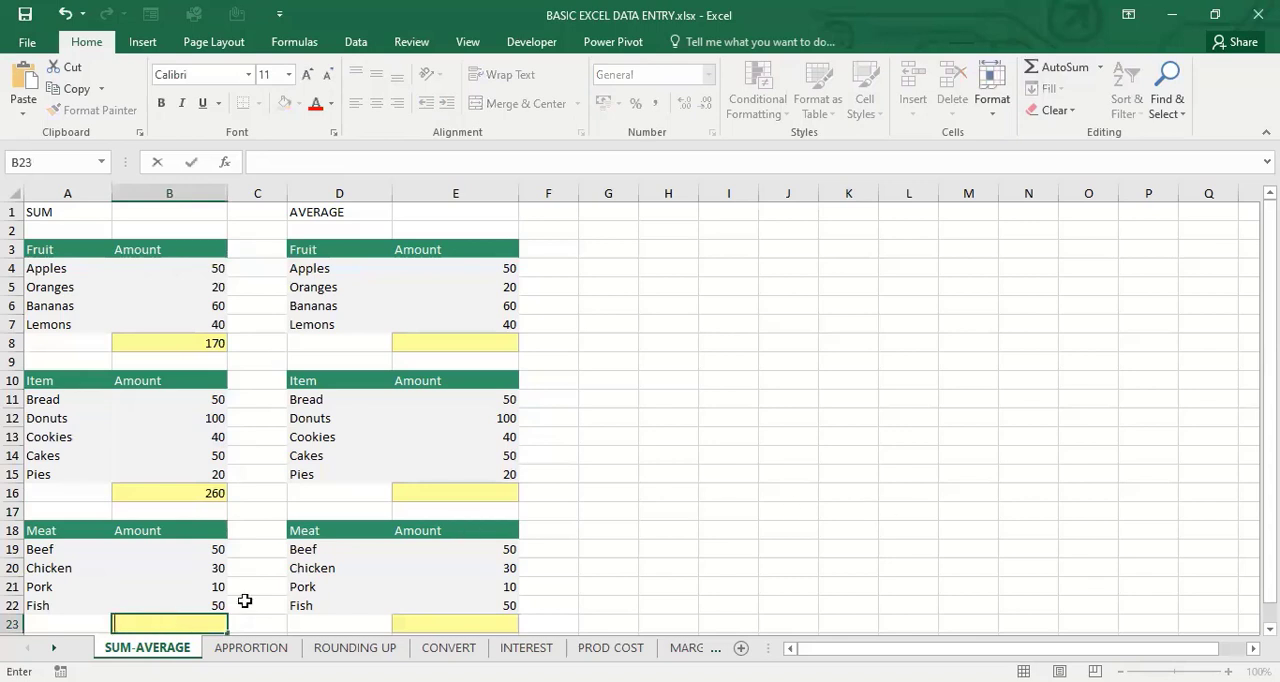
key(Escape)
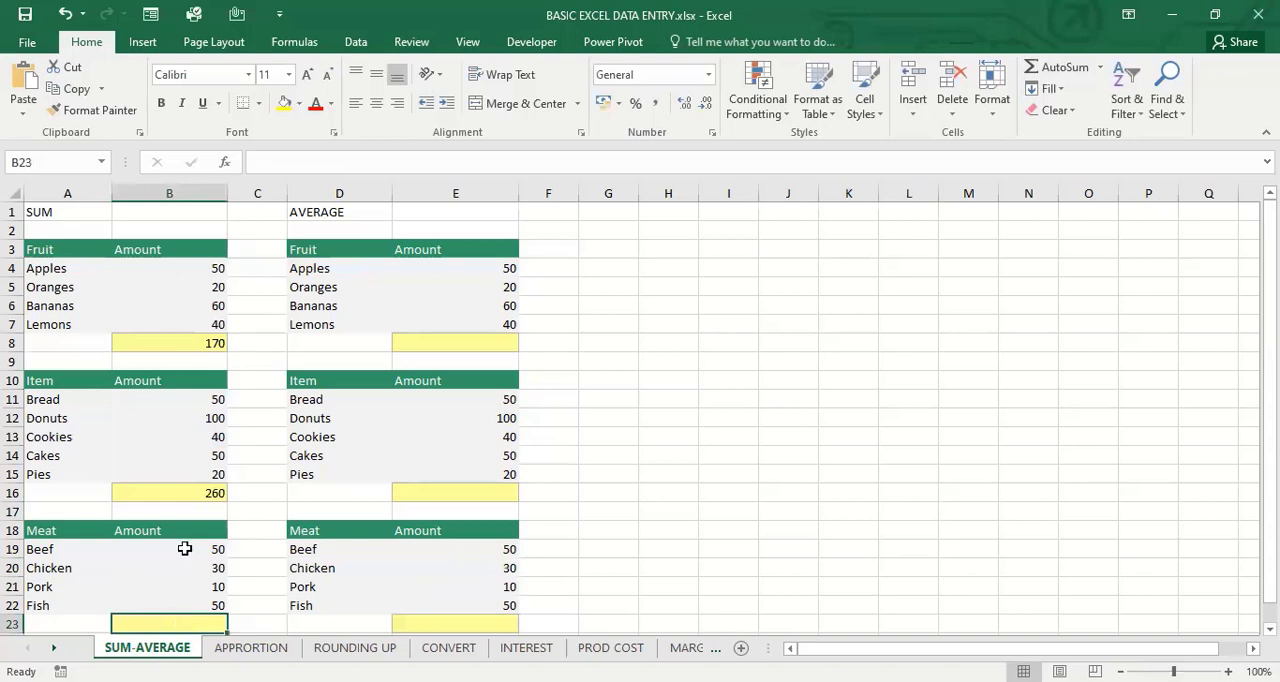
Total the Meat amounts in B19:B22 in cell B23 with AutoSum and reselect that cell to view its formula
key(alt+equal)
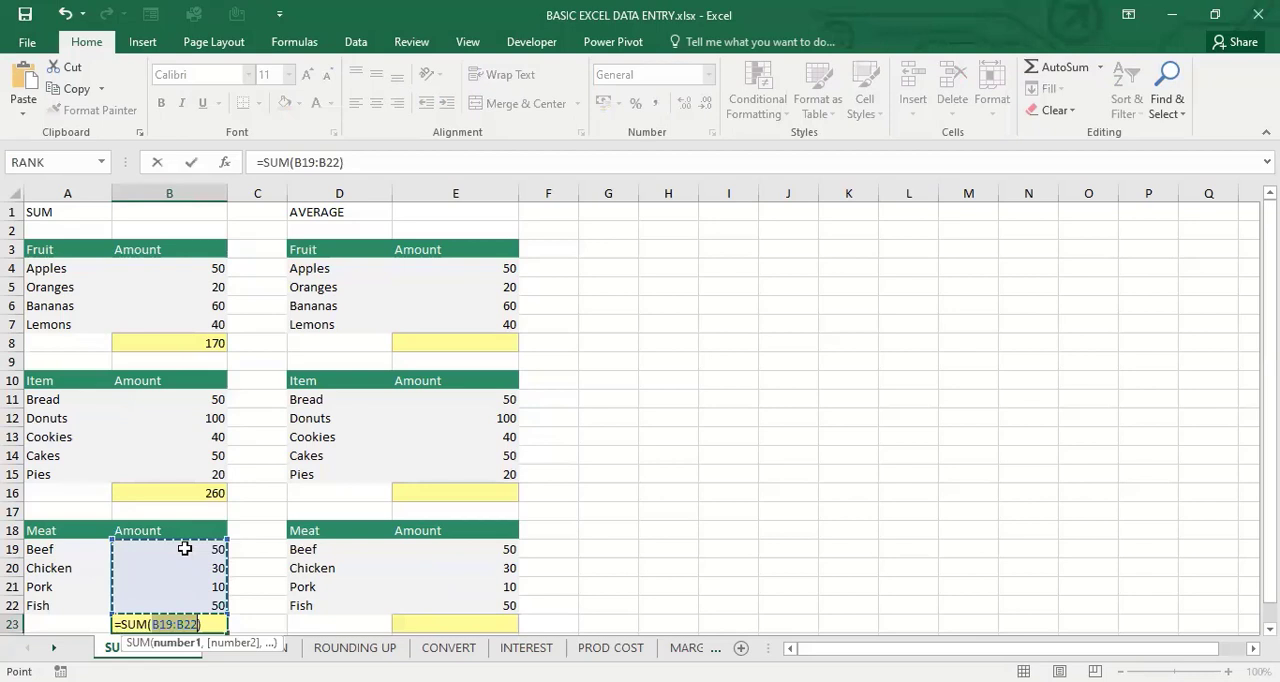
key(Return)
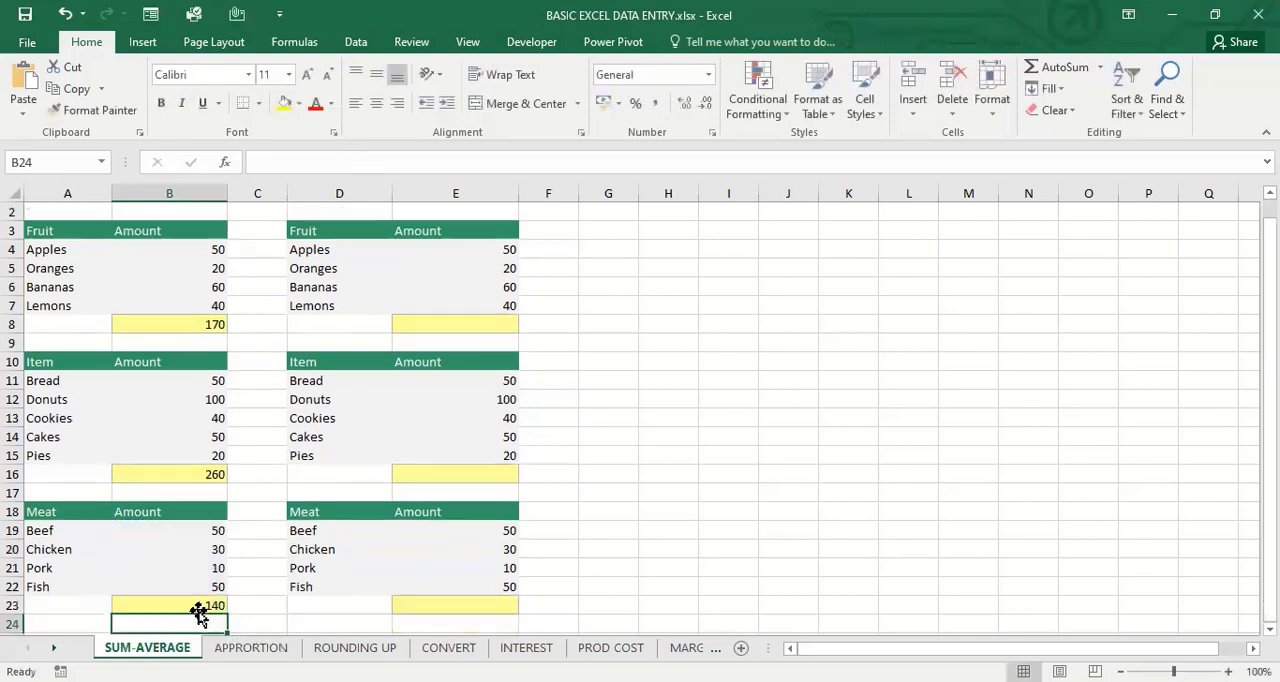
click(198, 607)
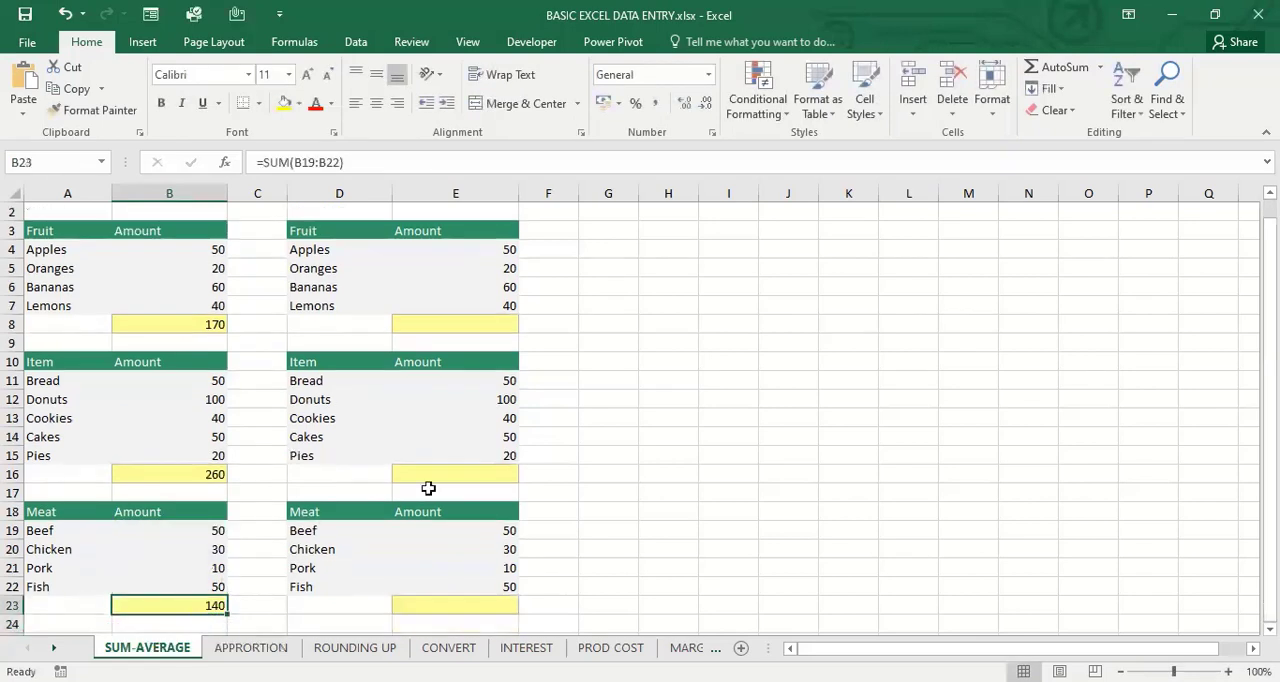
Enter the formula =AVERAGE(E4:E7) in cell E8 to average the second Fruit table's amounts
click(486, 321)
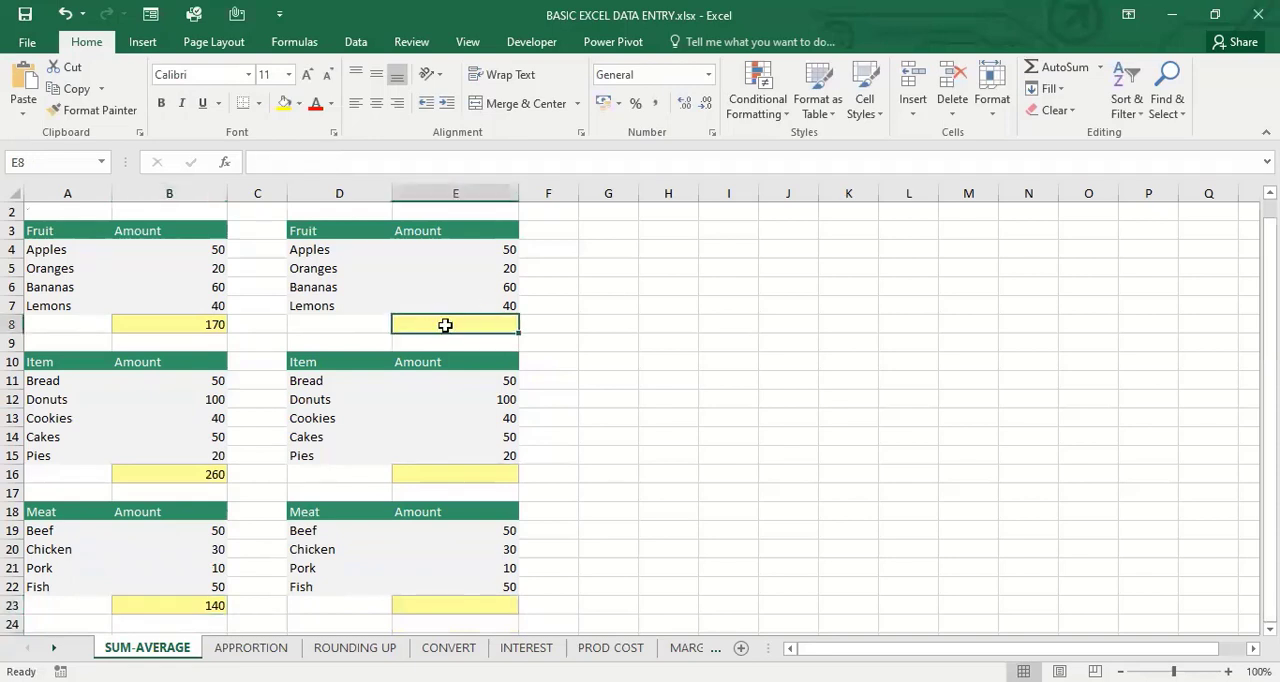
text(=)
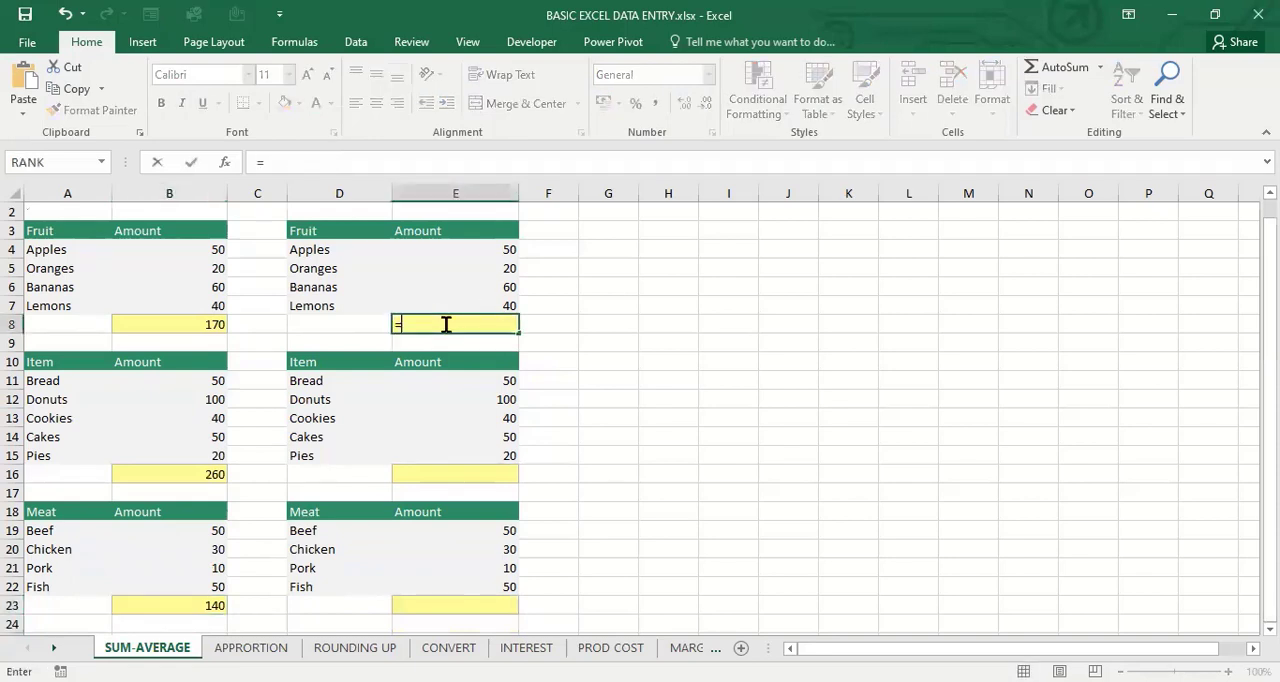
text(AVERA)
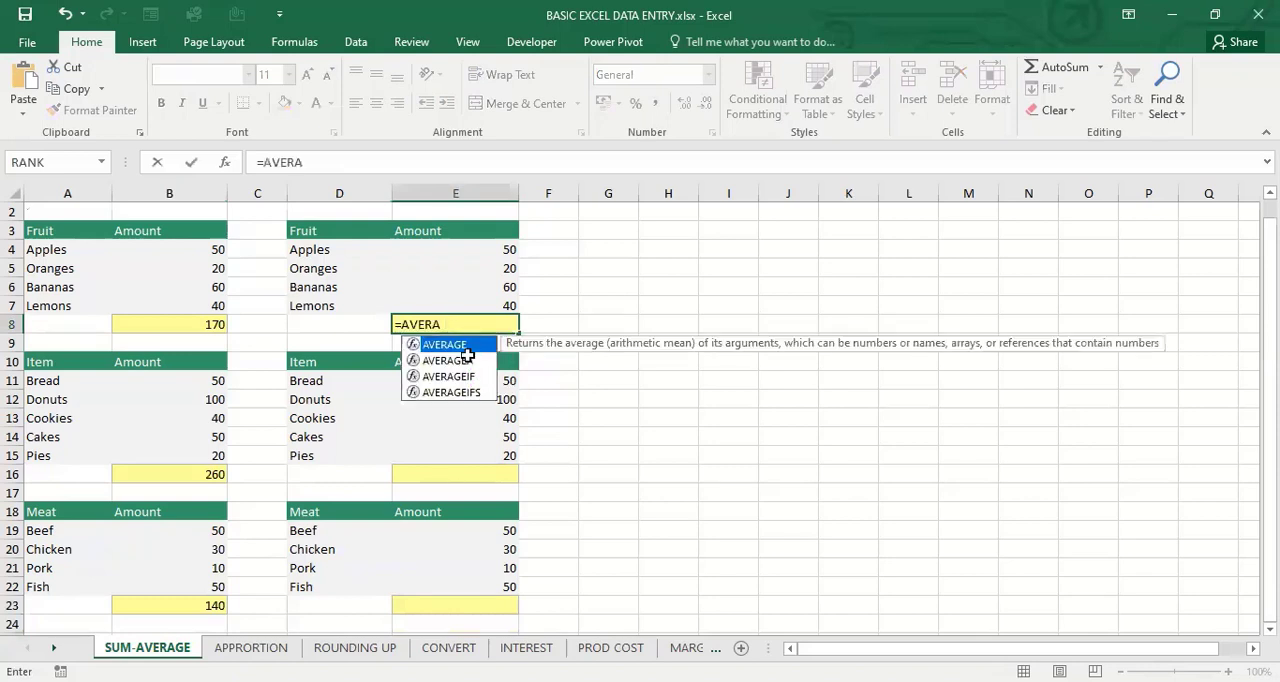
key(Tab)
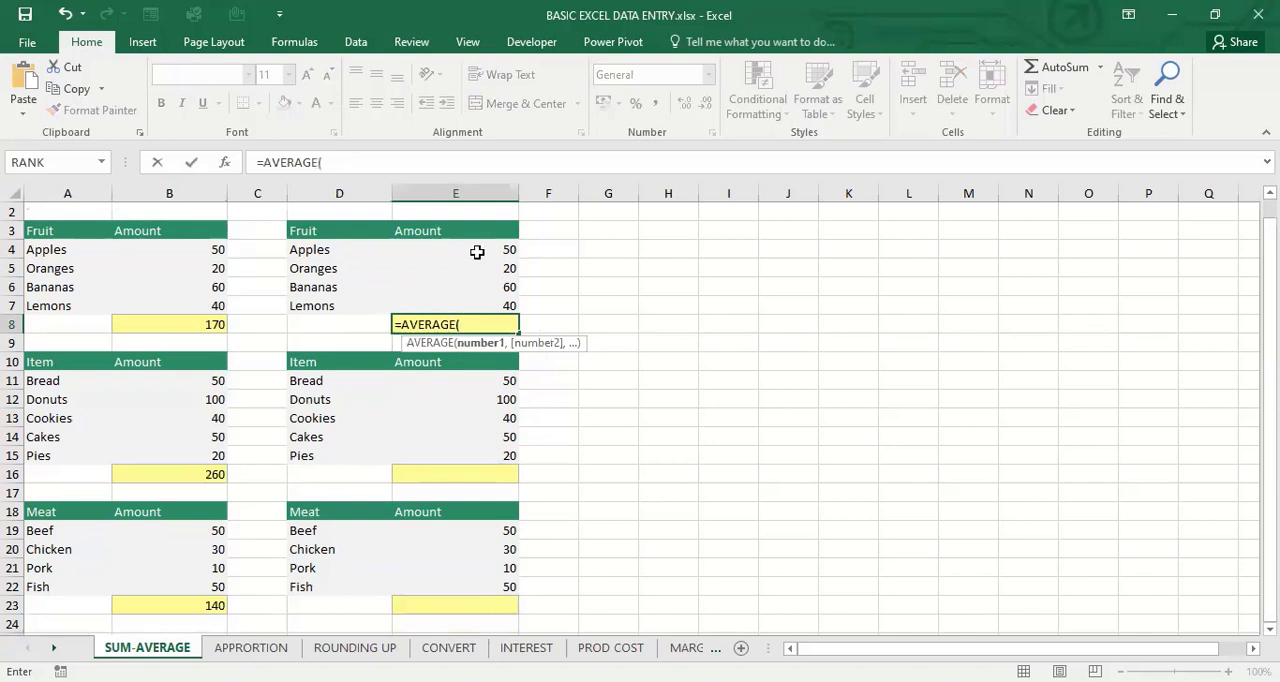
click(477, 252)
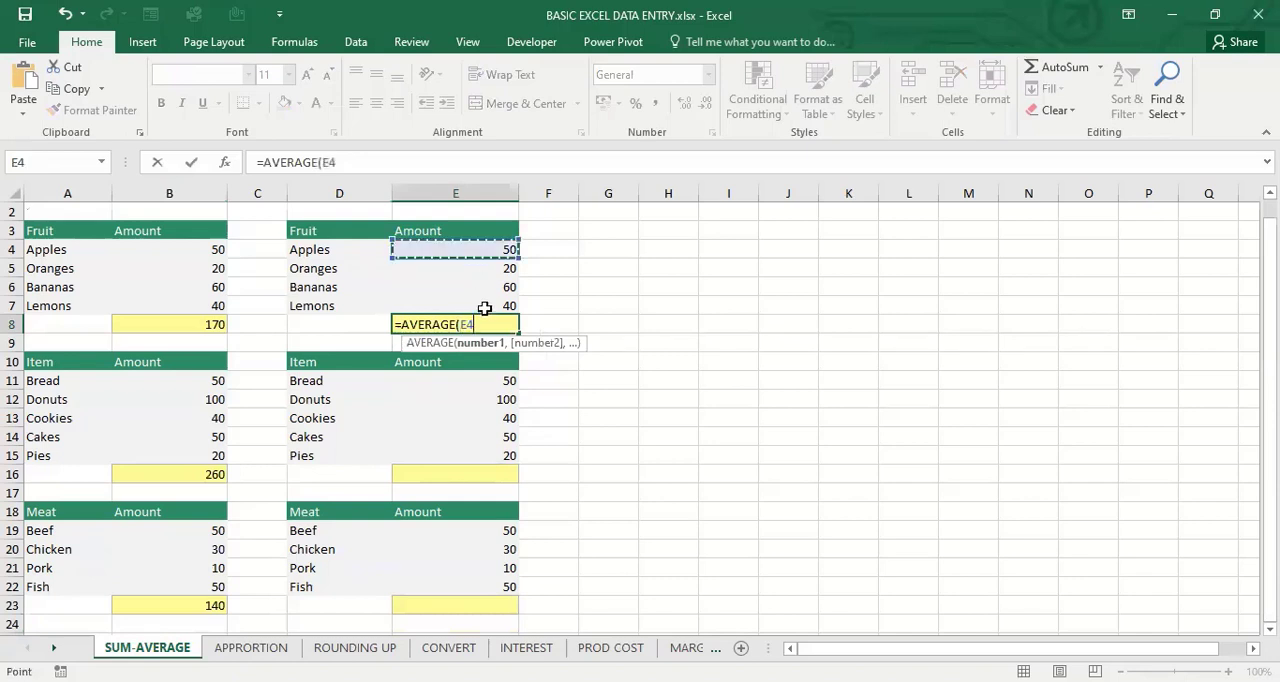
shift+click(484, 308)
text())
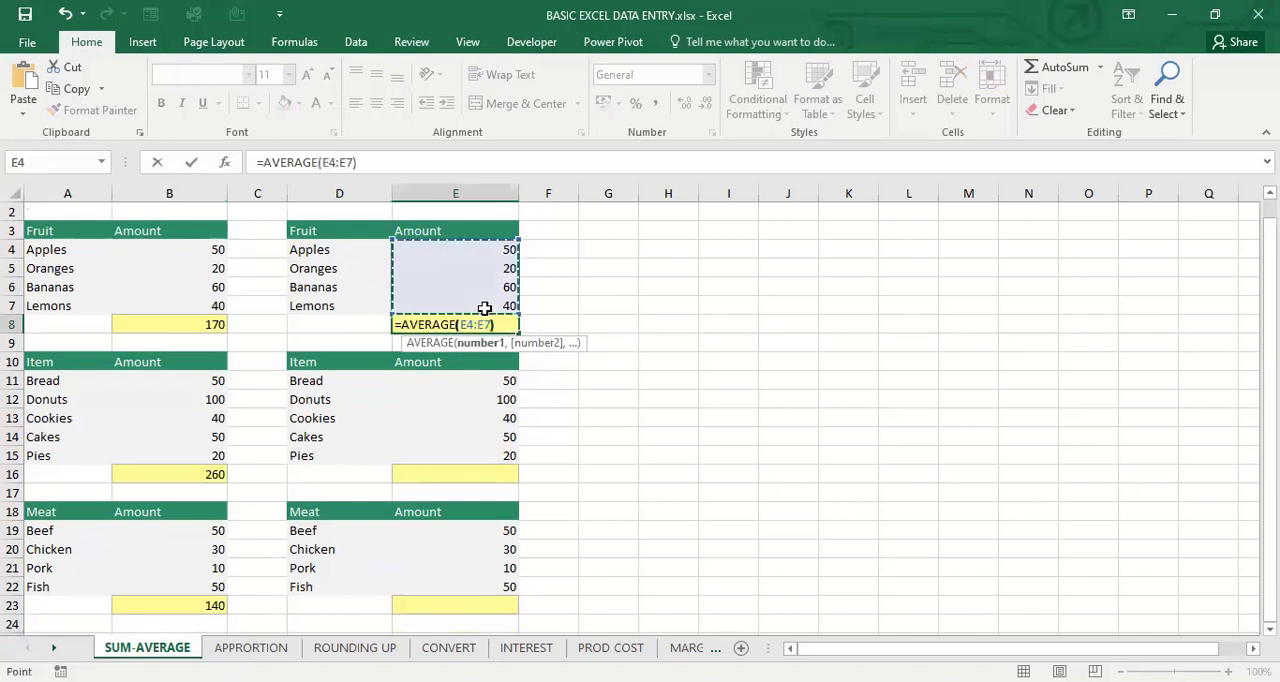
key(Return)
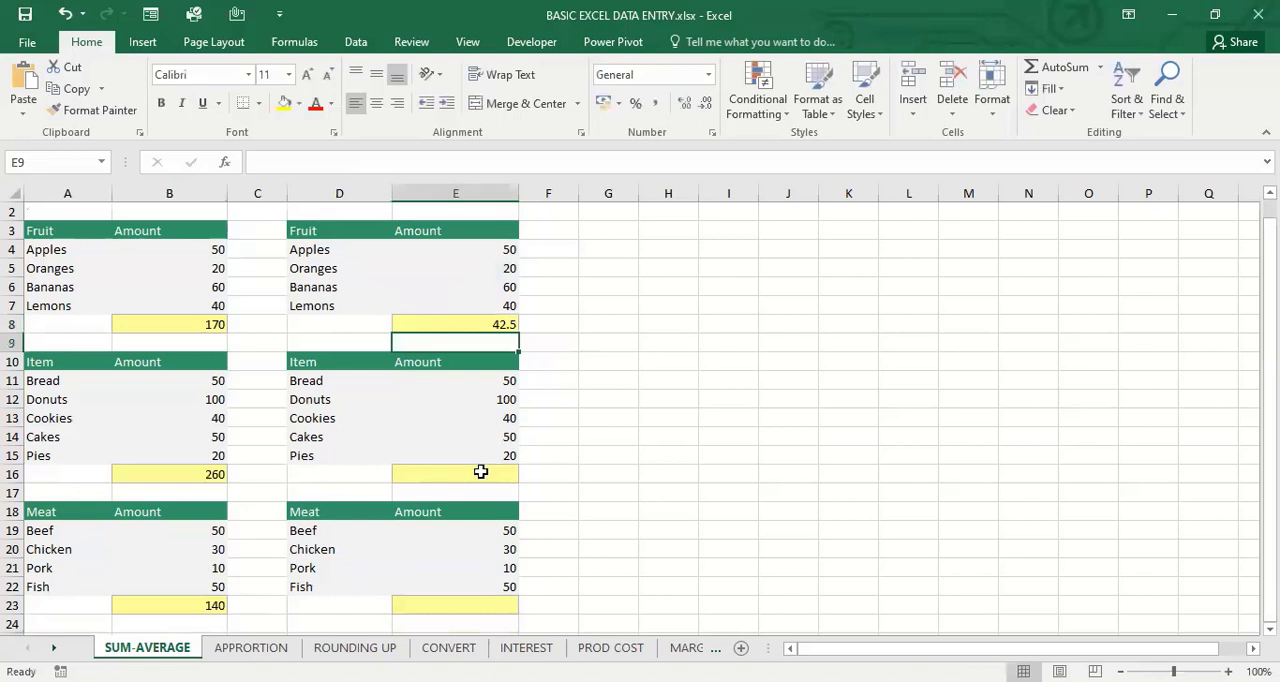
Average the Item amounts in E11:E15 into cell E16 using AutoSum's Average function
click(481, 471)
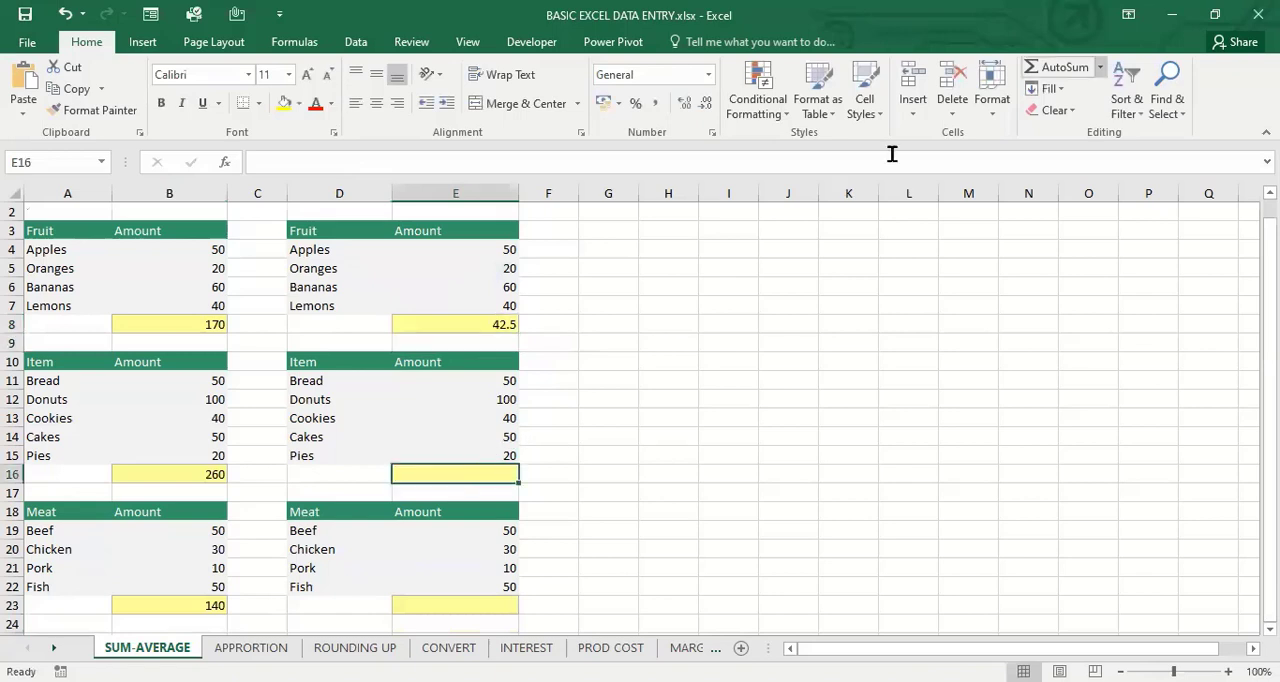
click(466, 378)
drag(466, 460, 466, 470)
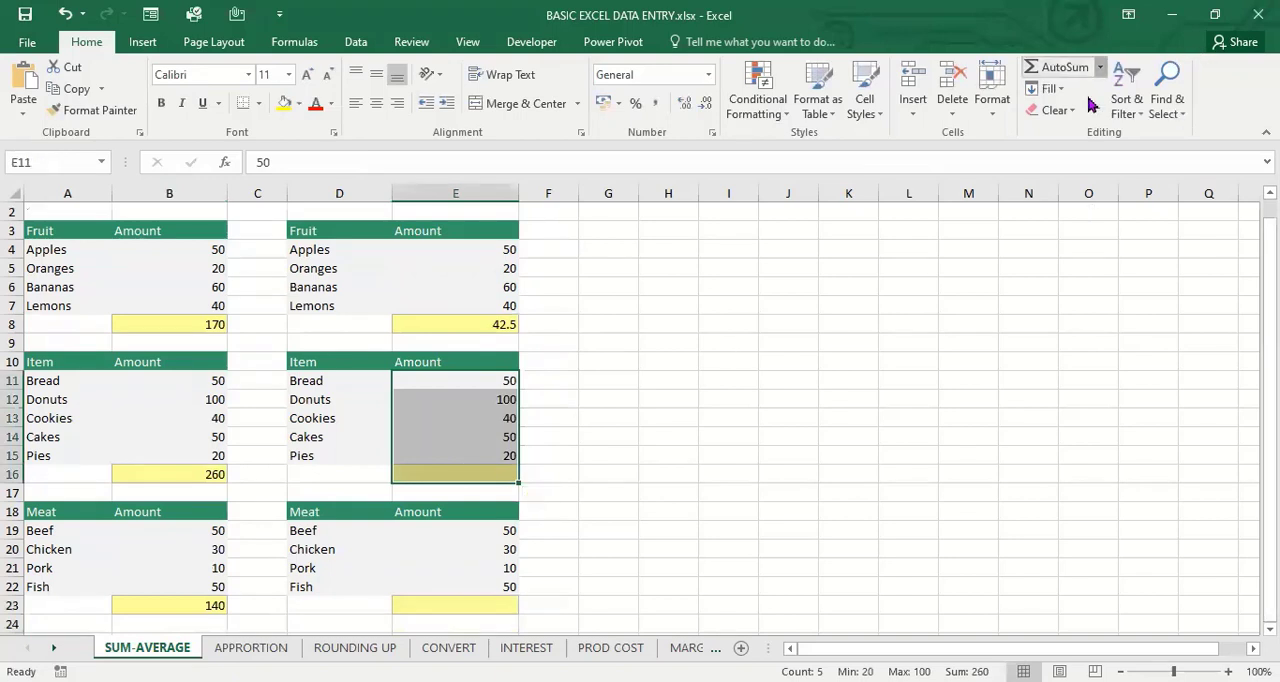
click(1100, 67)
click(1075, 114)
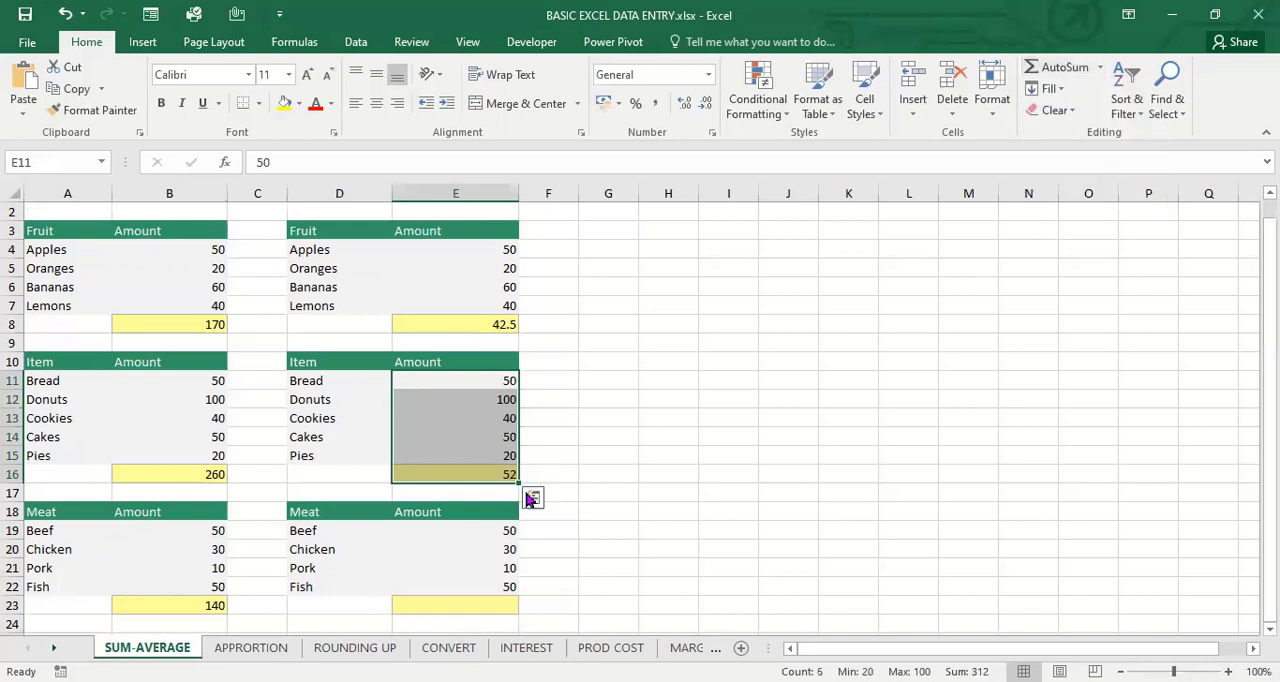
click(636, 463)
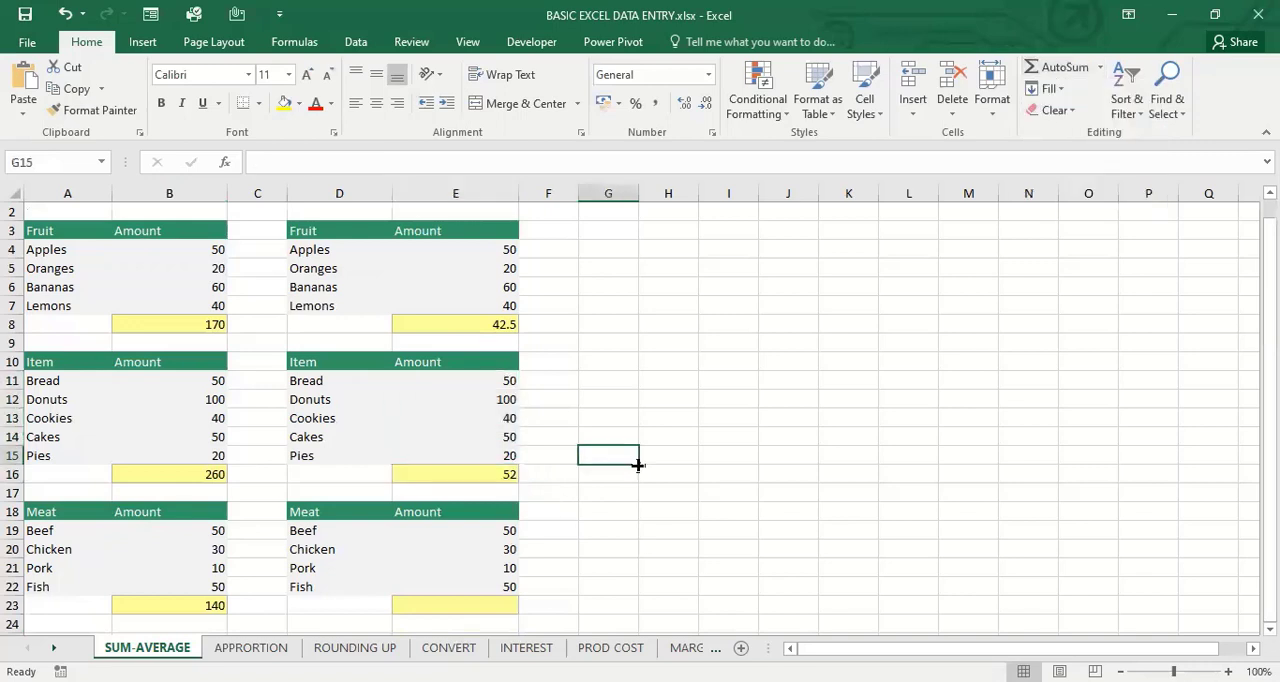
click(497, 603)
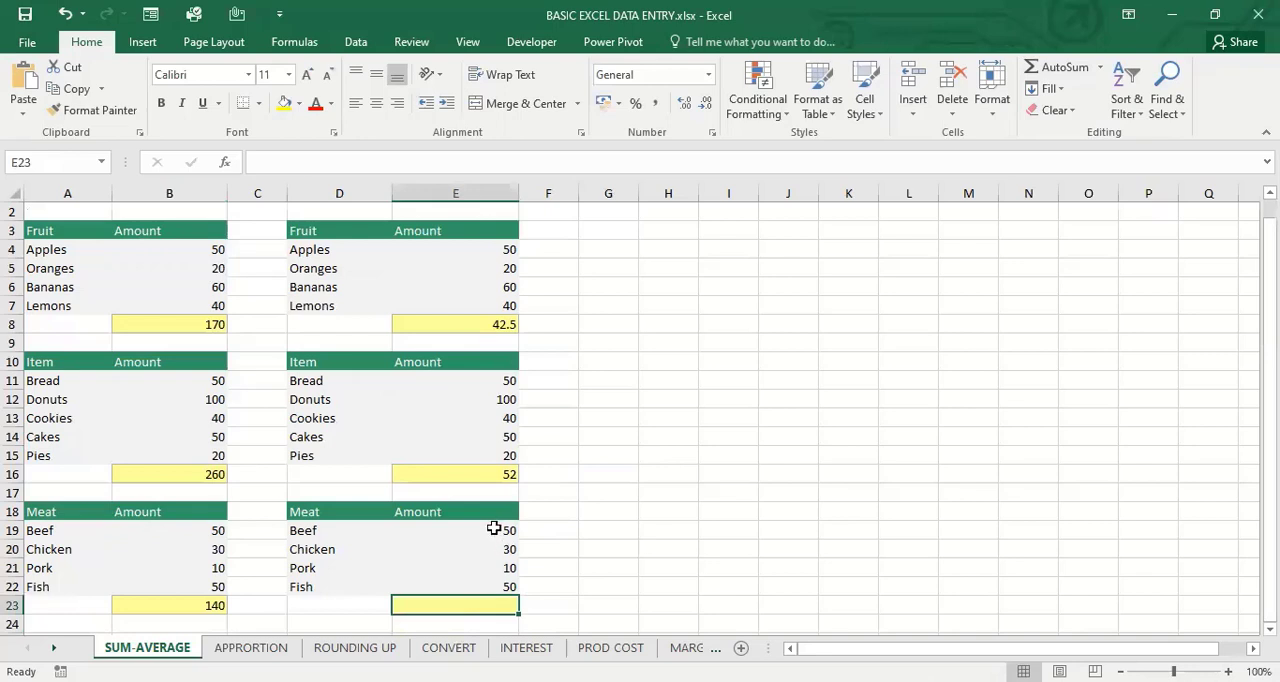
drag(494, 528, 490, 603)
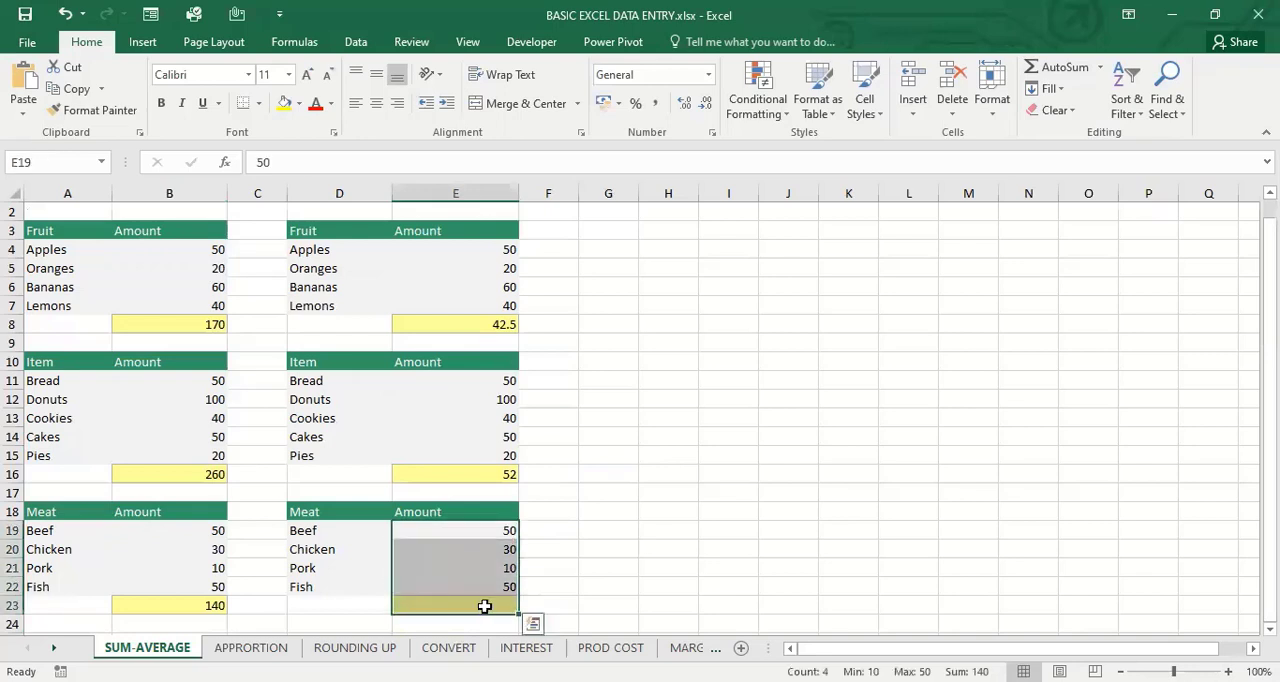
click(484, 606)
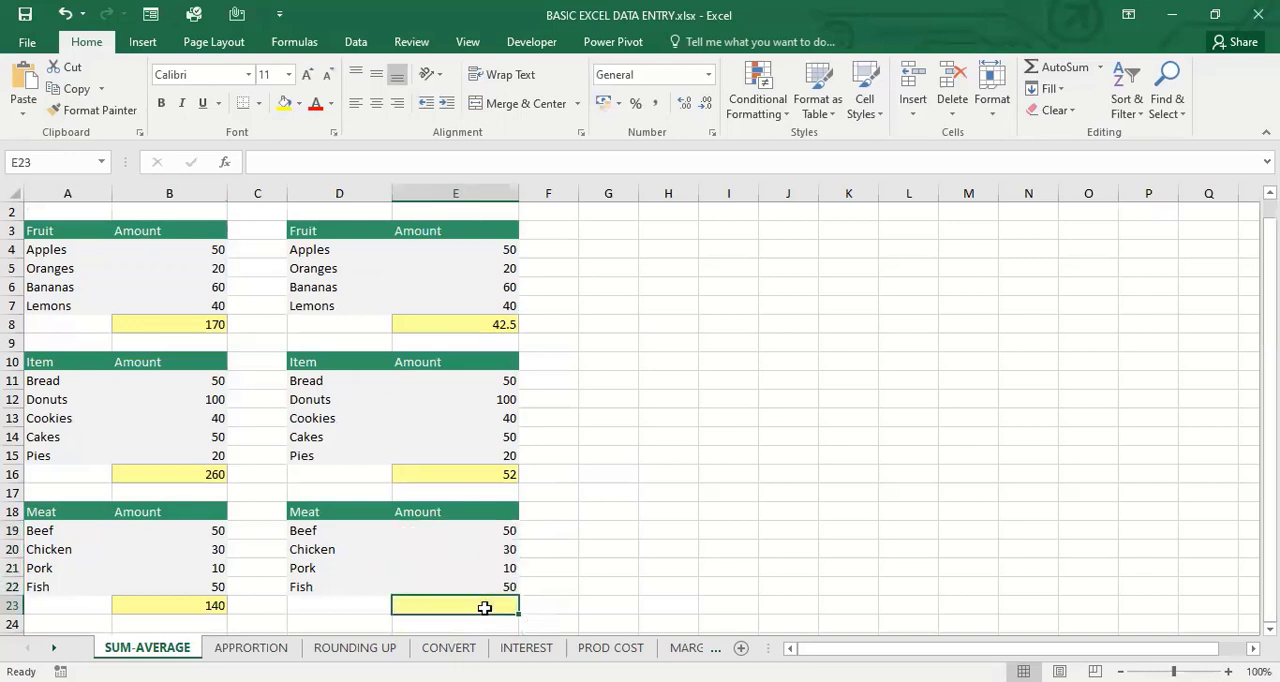
text(=)
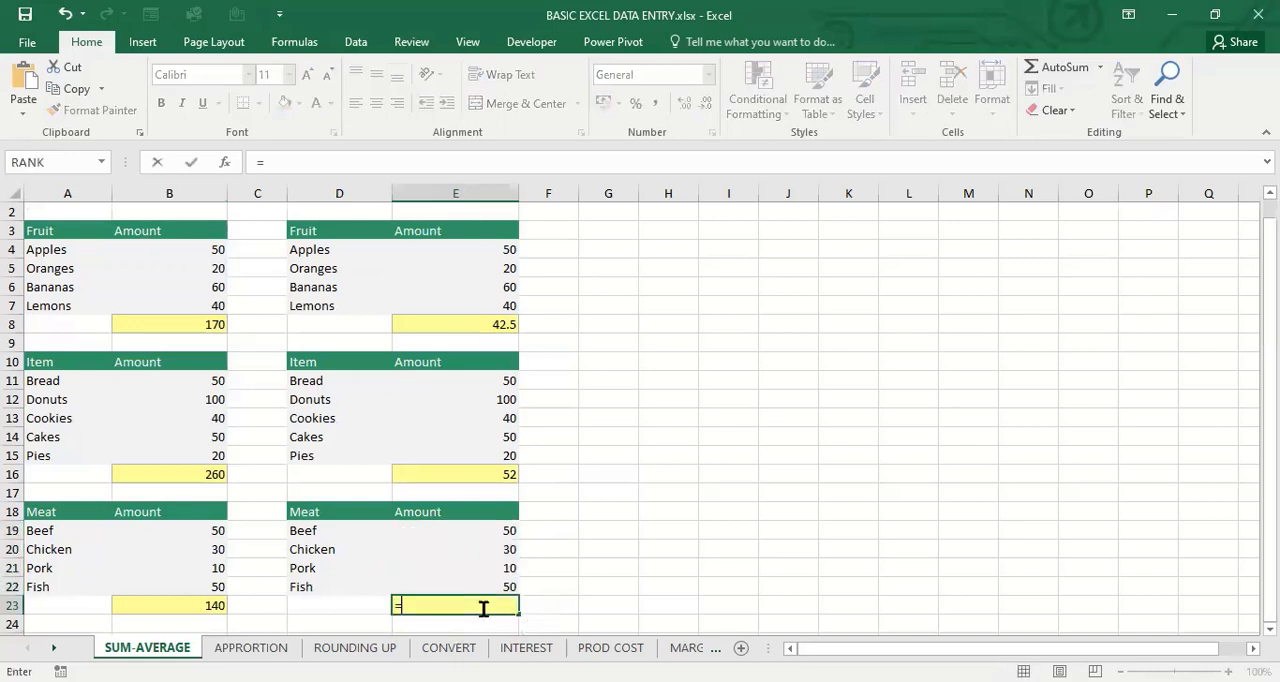
key(Escape)
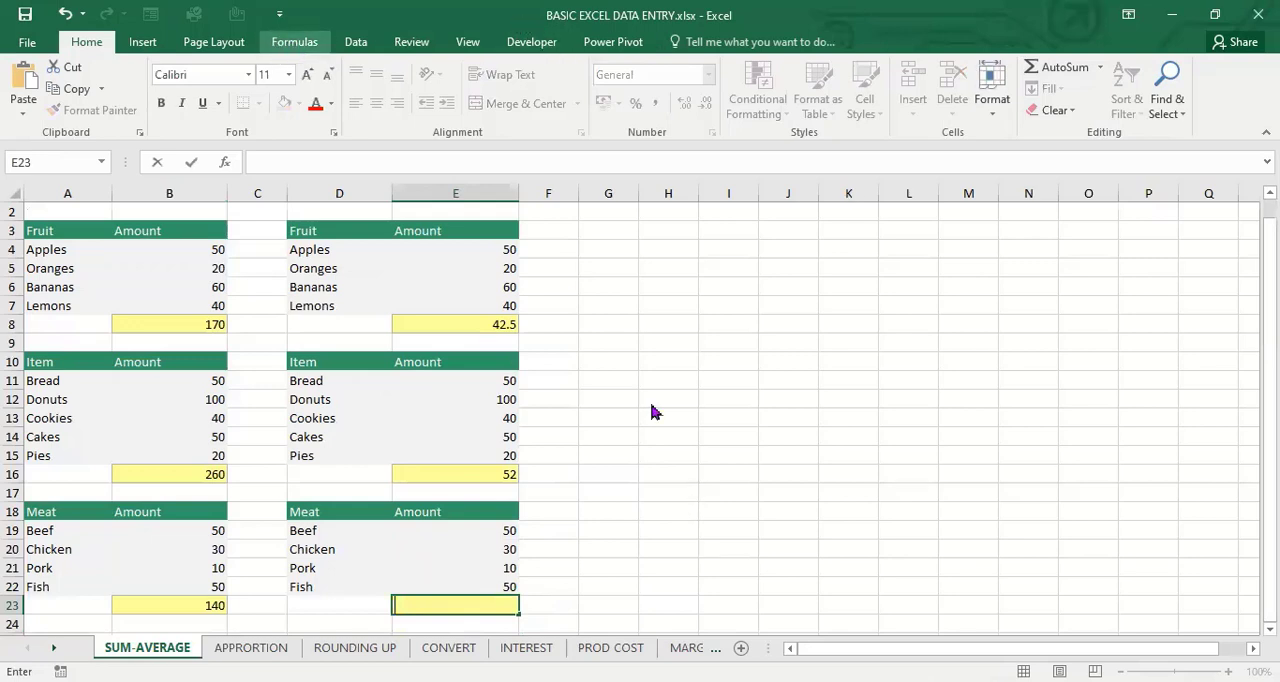
click(522, 589)
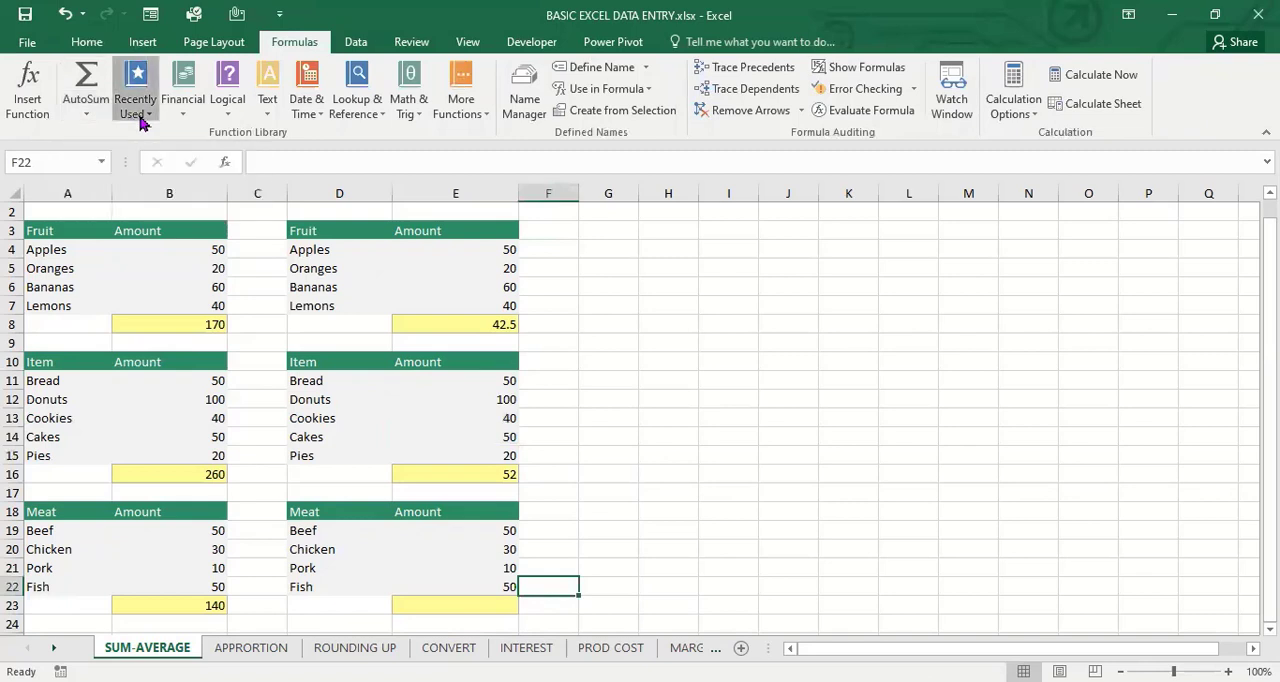
click(90, 116)
click(652, 270)
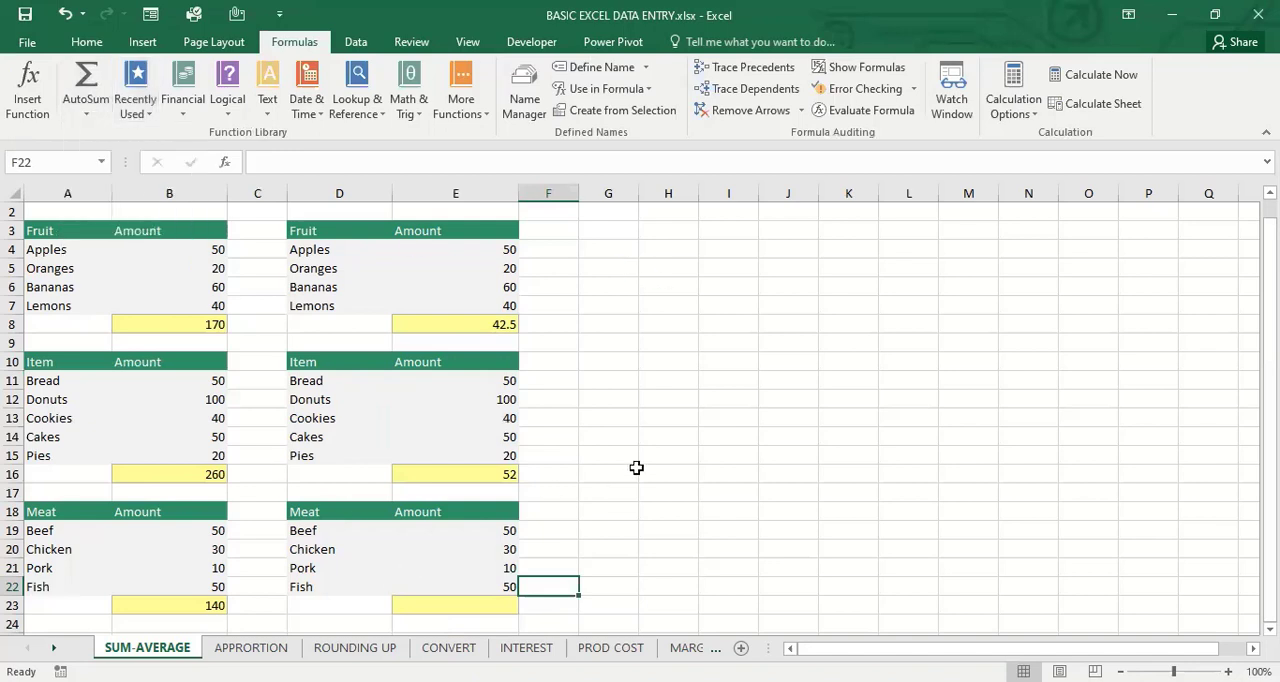
click(636, 467)
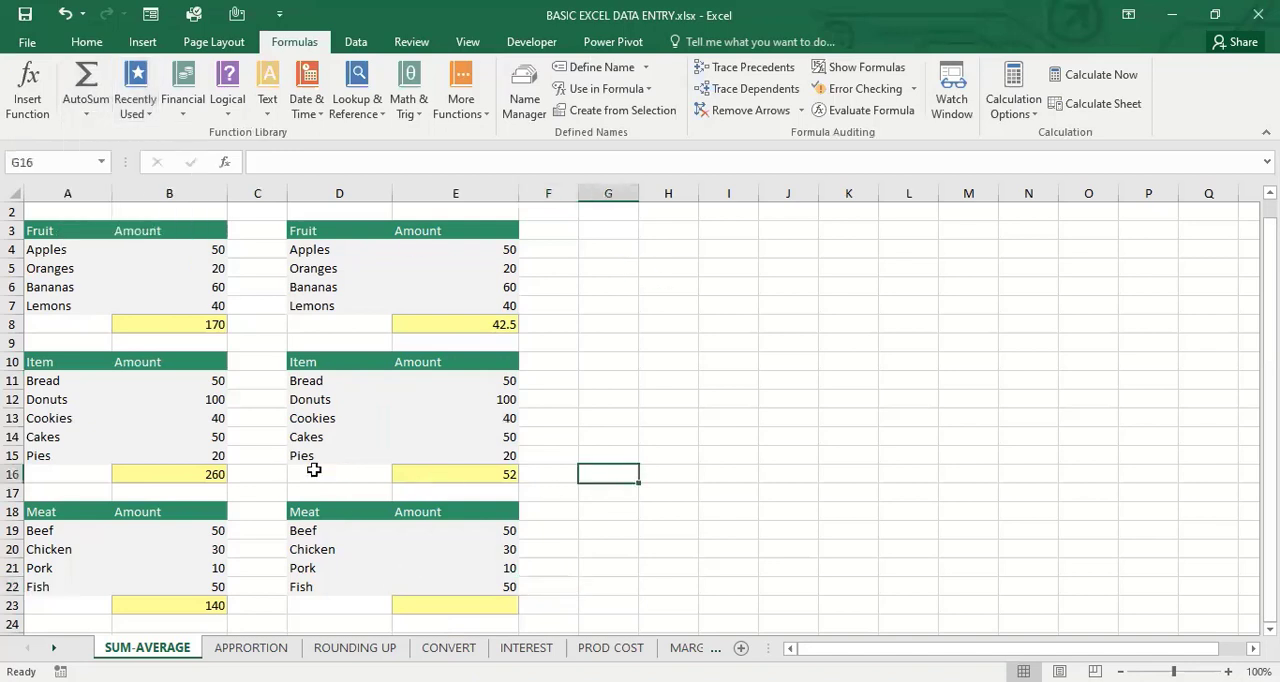
Enter the formula =B8-E8 in cell G8 to subtract the Fruit average from the Fruit sum, and reselect the cell to view its formula
click(621, 327)
text(=)
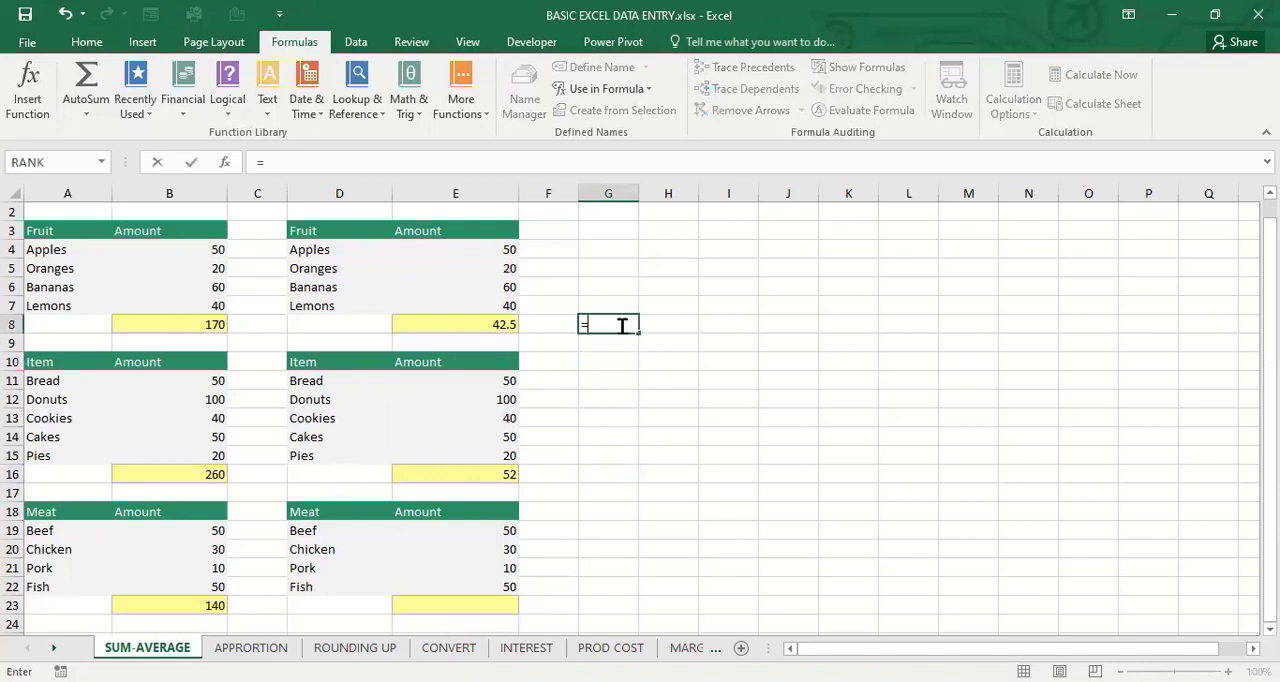
click(128, 326)
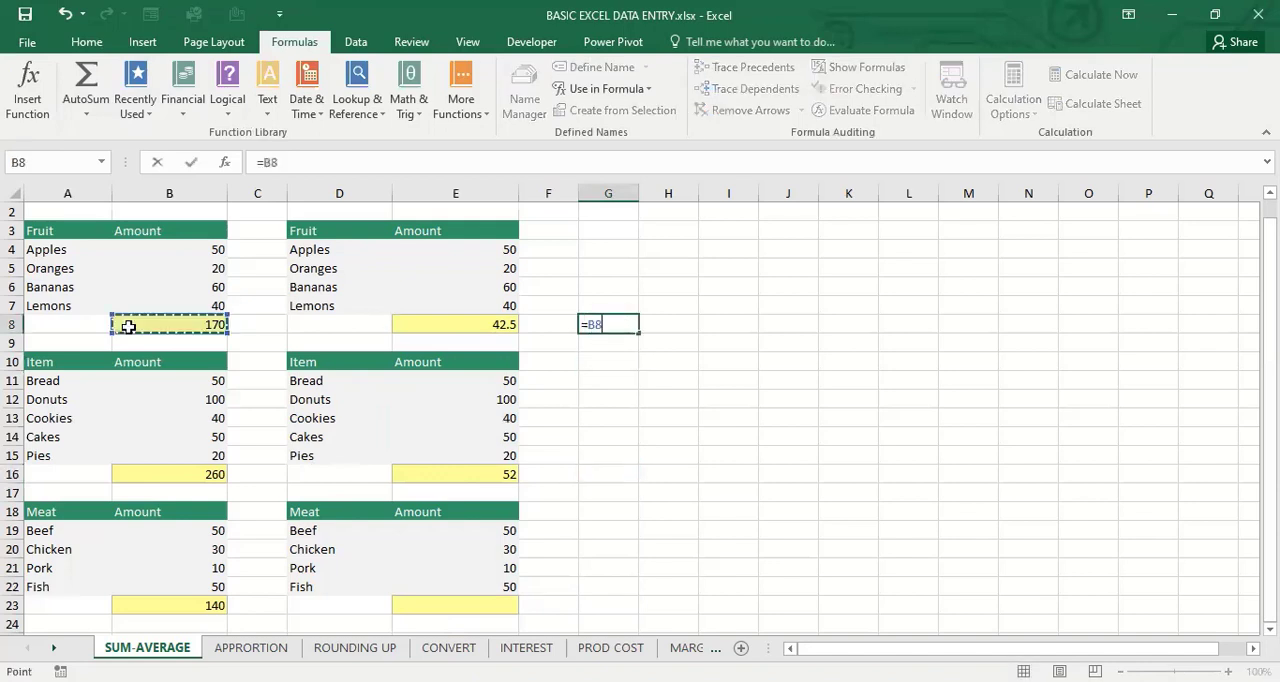
text(-)
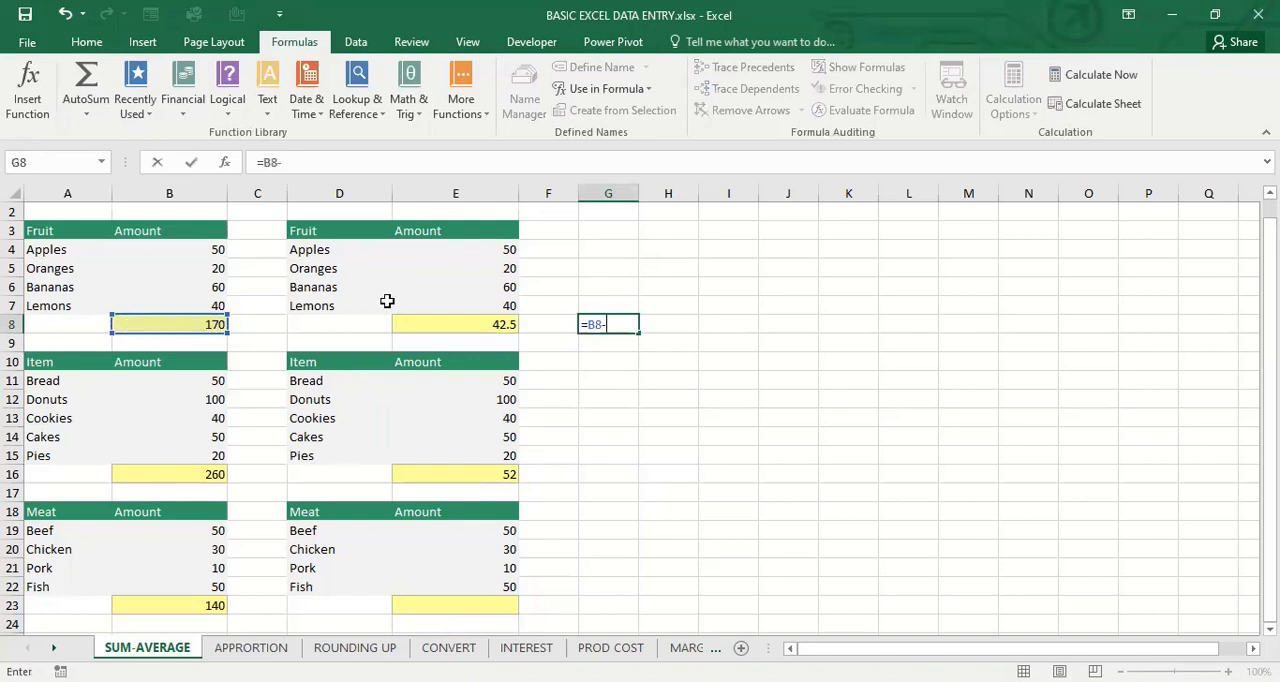
click(460, 320)
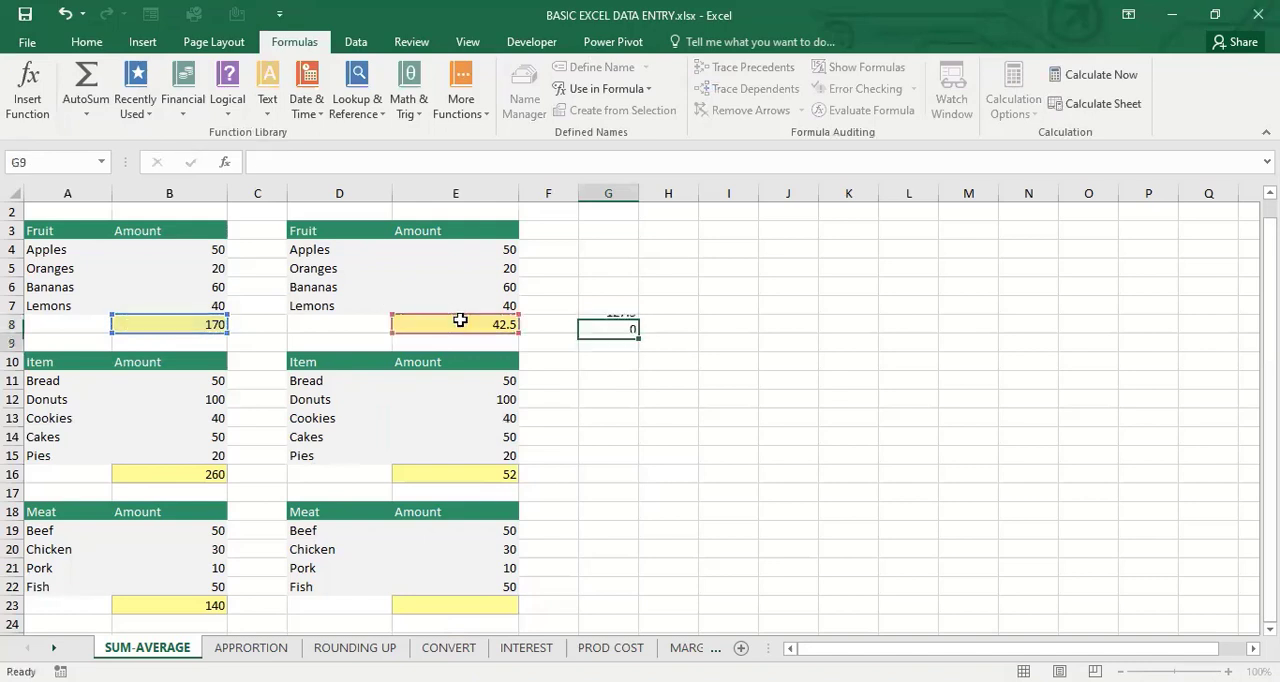
key(Return)
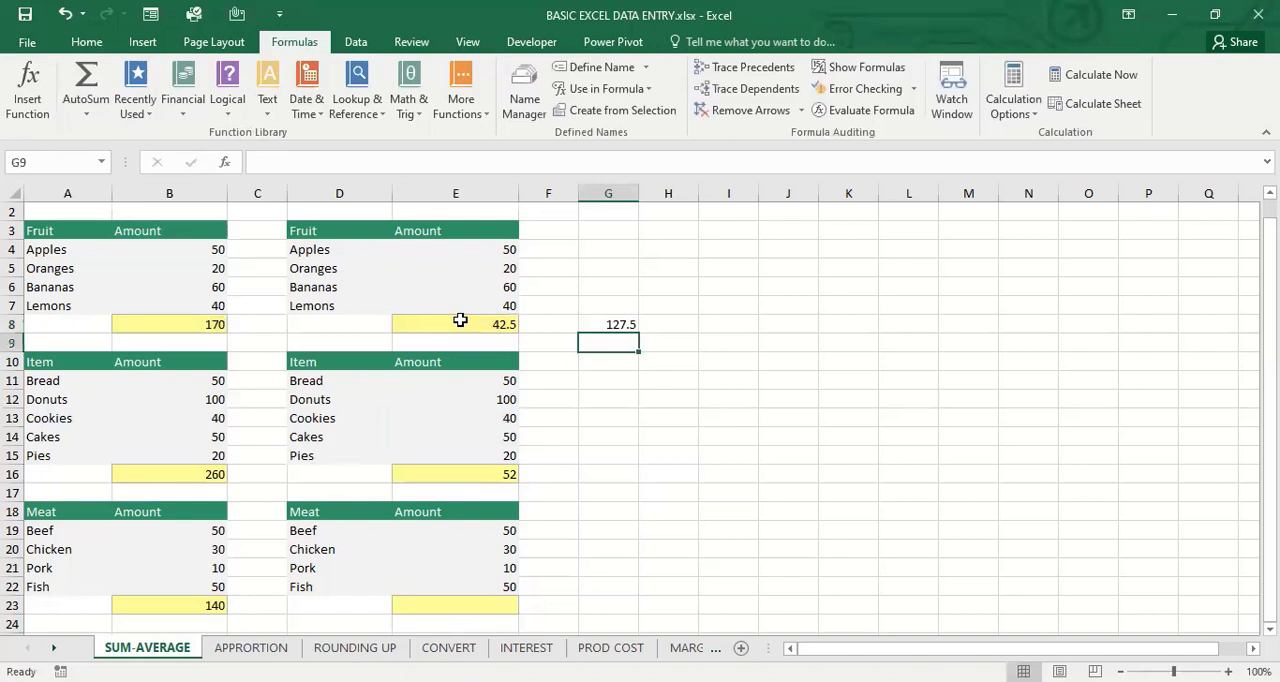
click(620, 323)
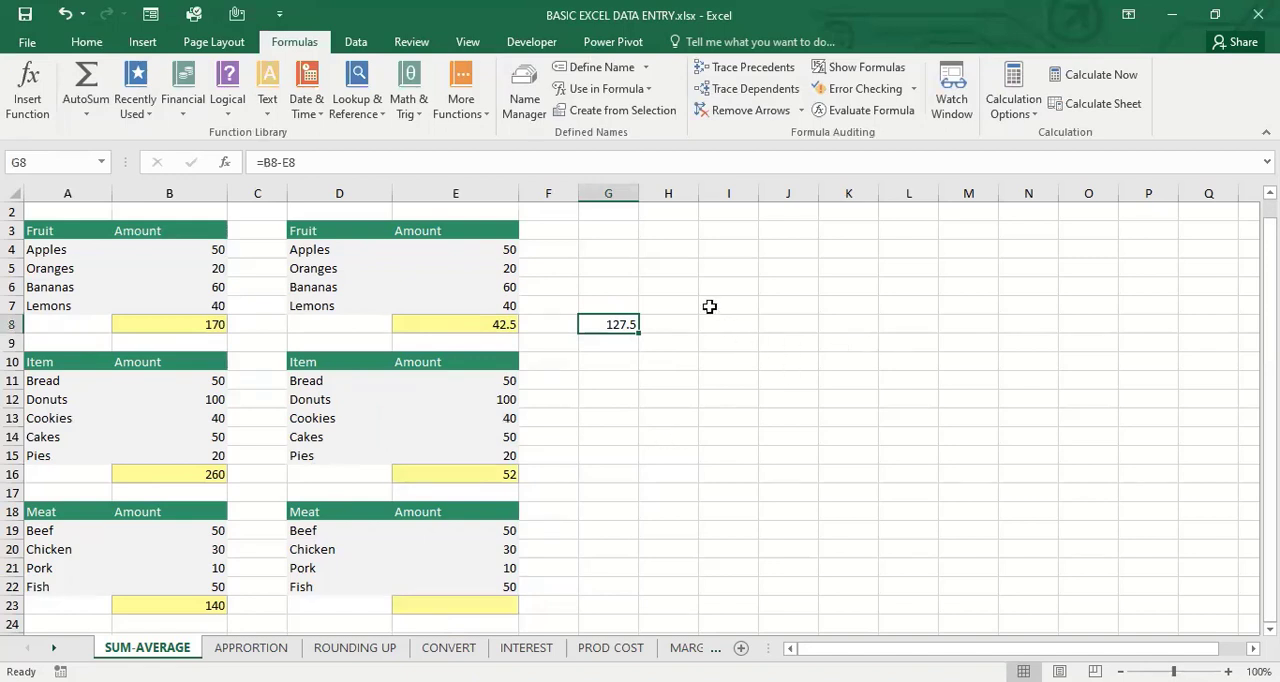
Make the fruit names in A4:A7 of the first Fruit table bold
click(86, 41)
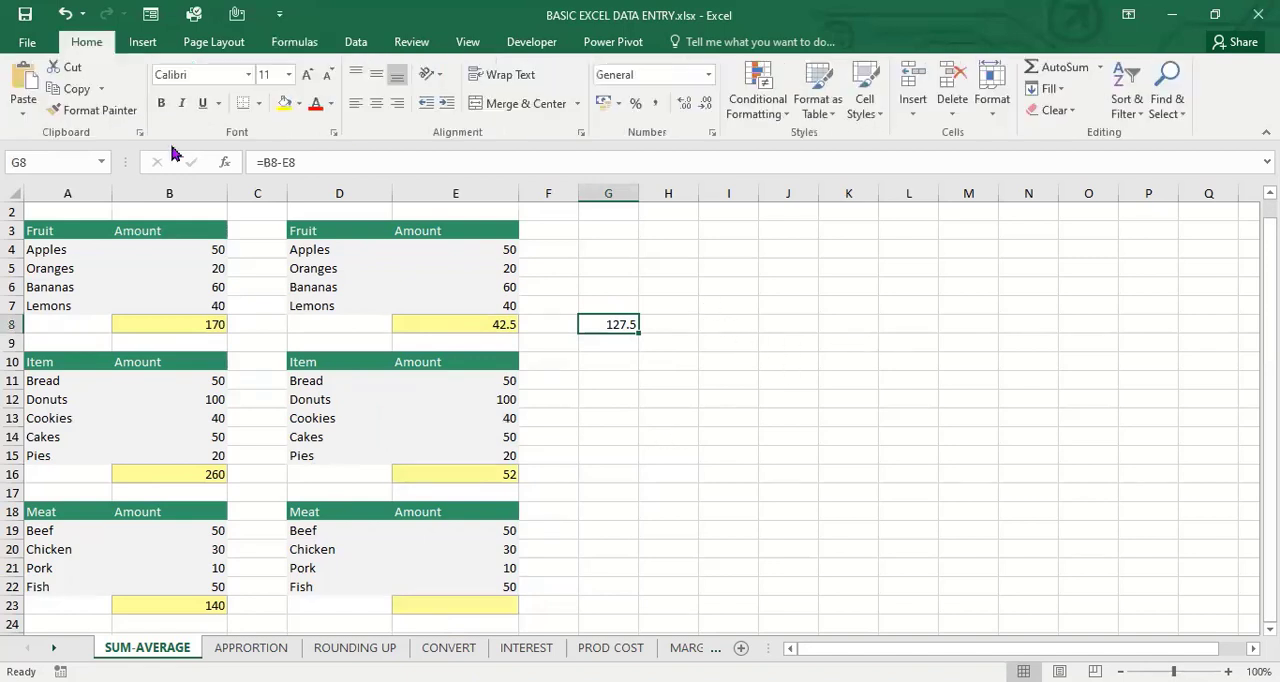
click(694, 341)
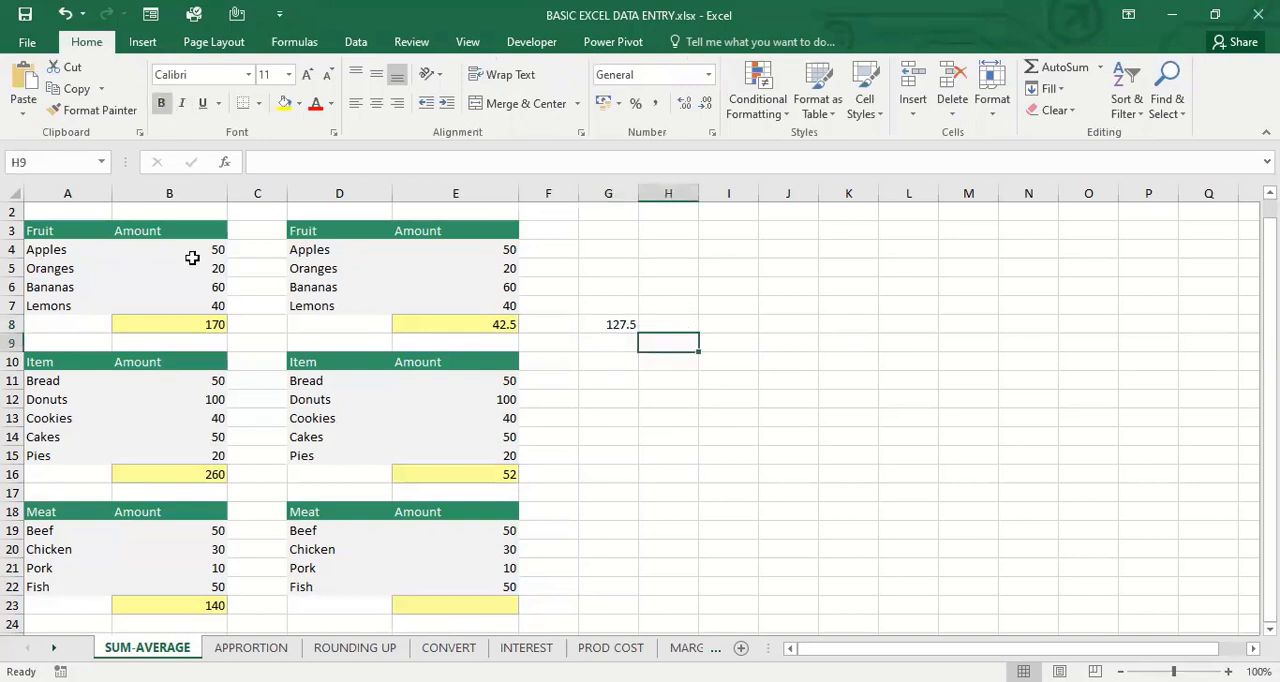
click(86, 239)
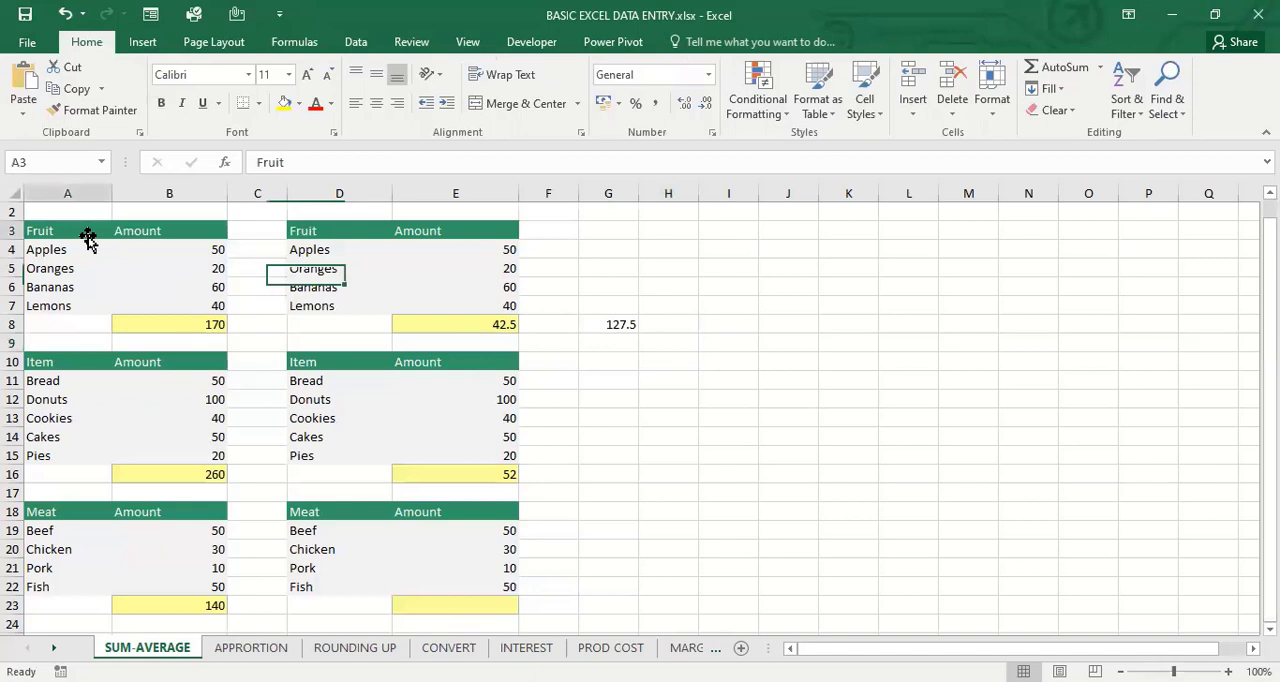
click(186, 270)
click(322, 268)
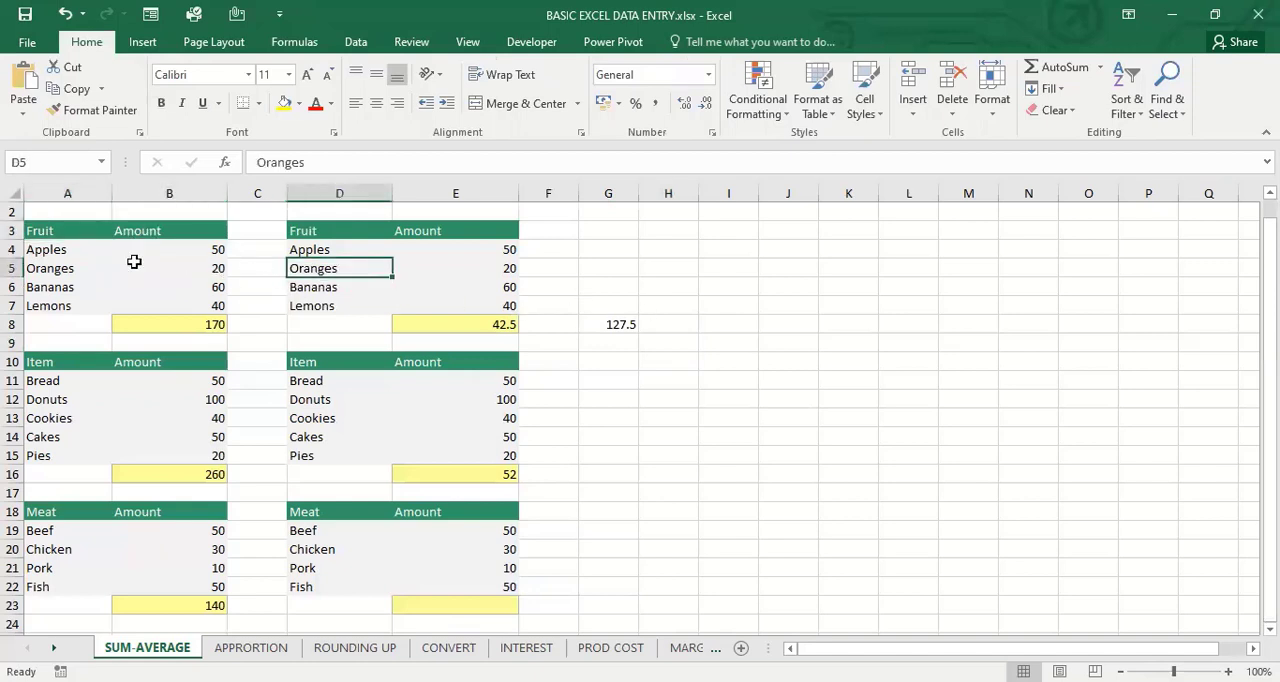
drag(60, 249, 55, 305)
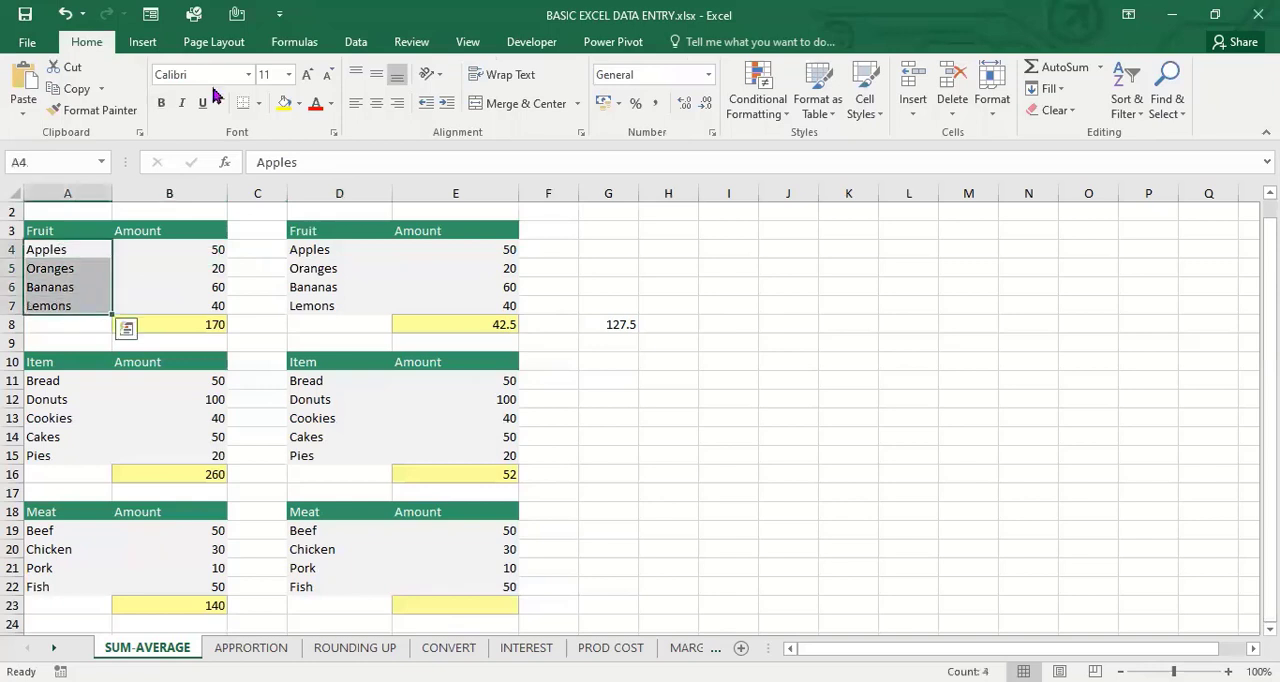
click(165, 105)
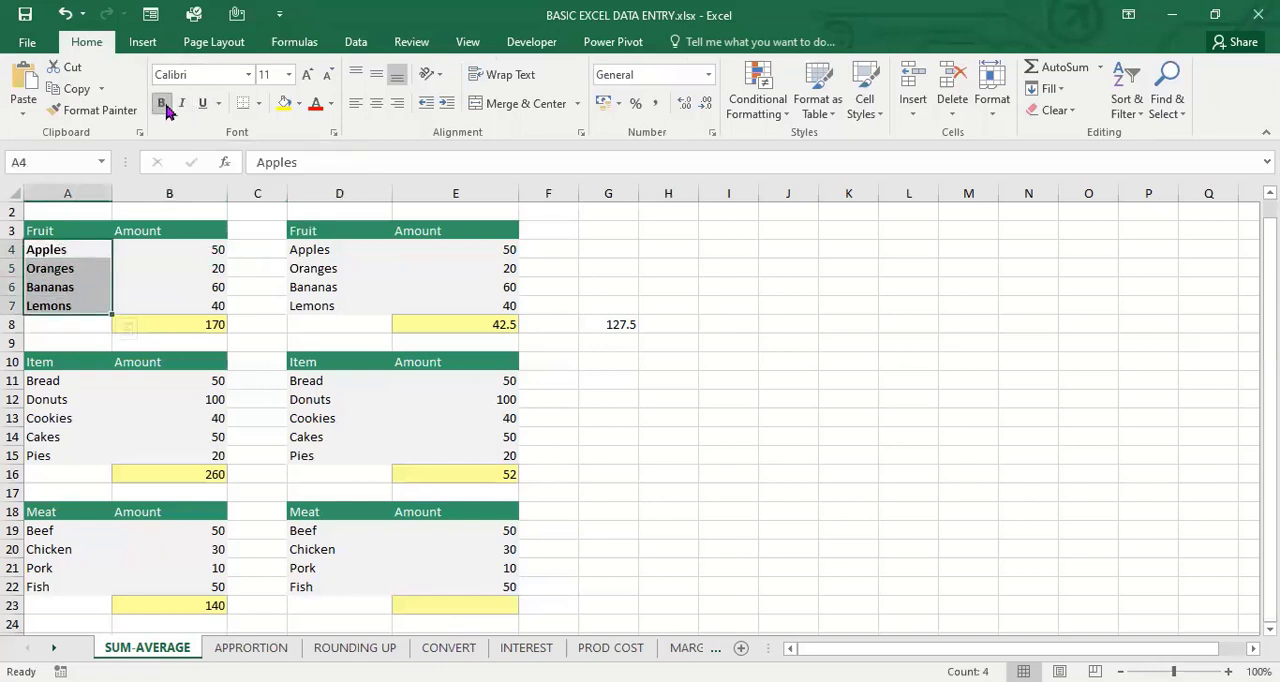
Italicize the first Fruit table's amounts in B4:B7 and underline their total in B8
drag(188, 247, 194, 310)
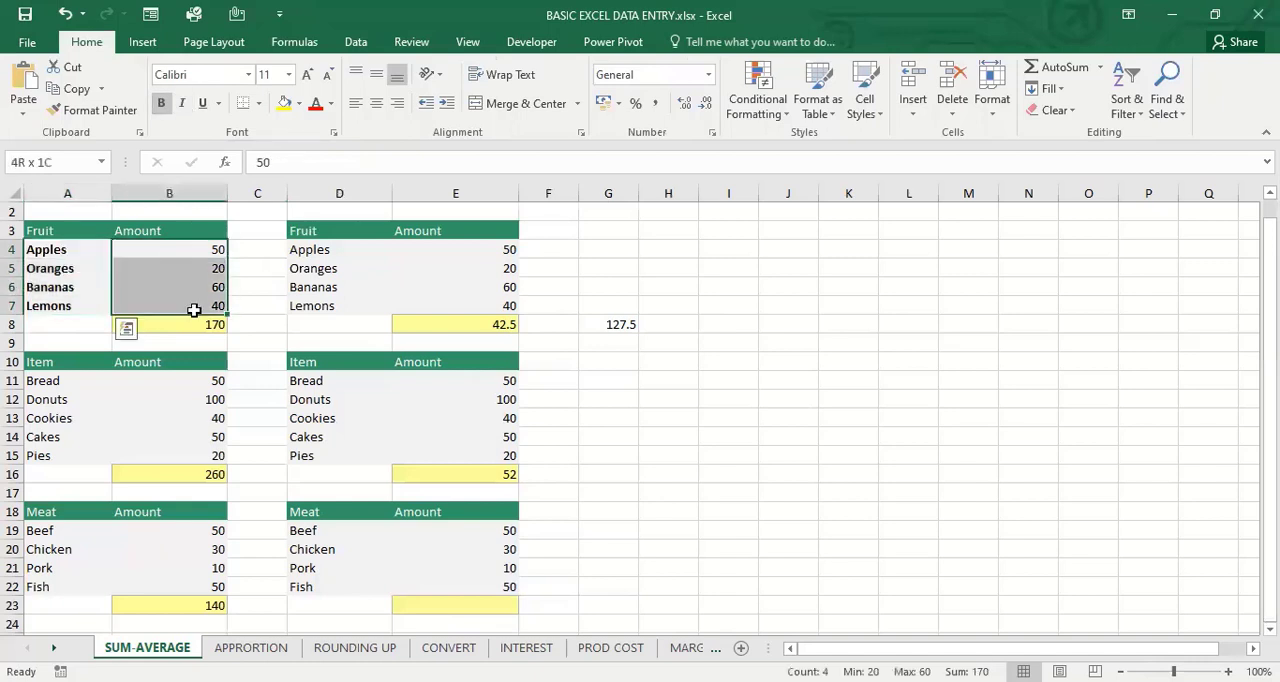
click(181, 103)
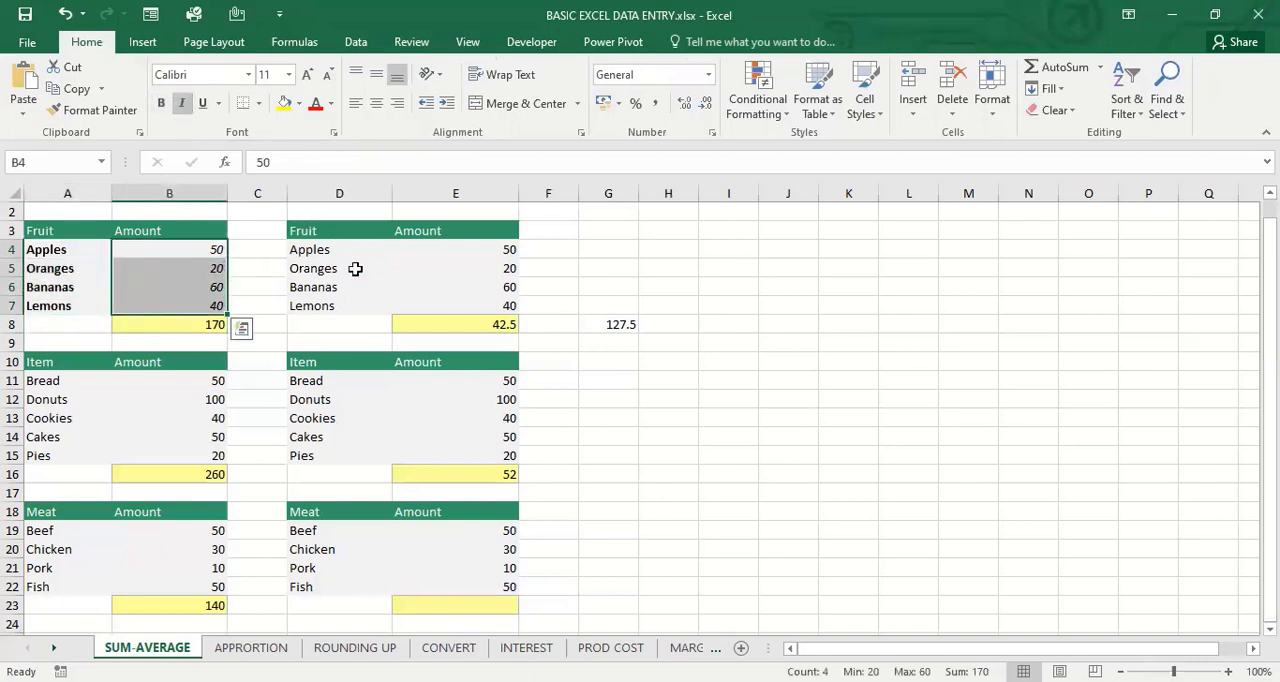
click(205, 324)
click(203, 103)
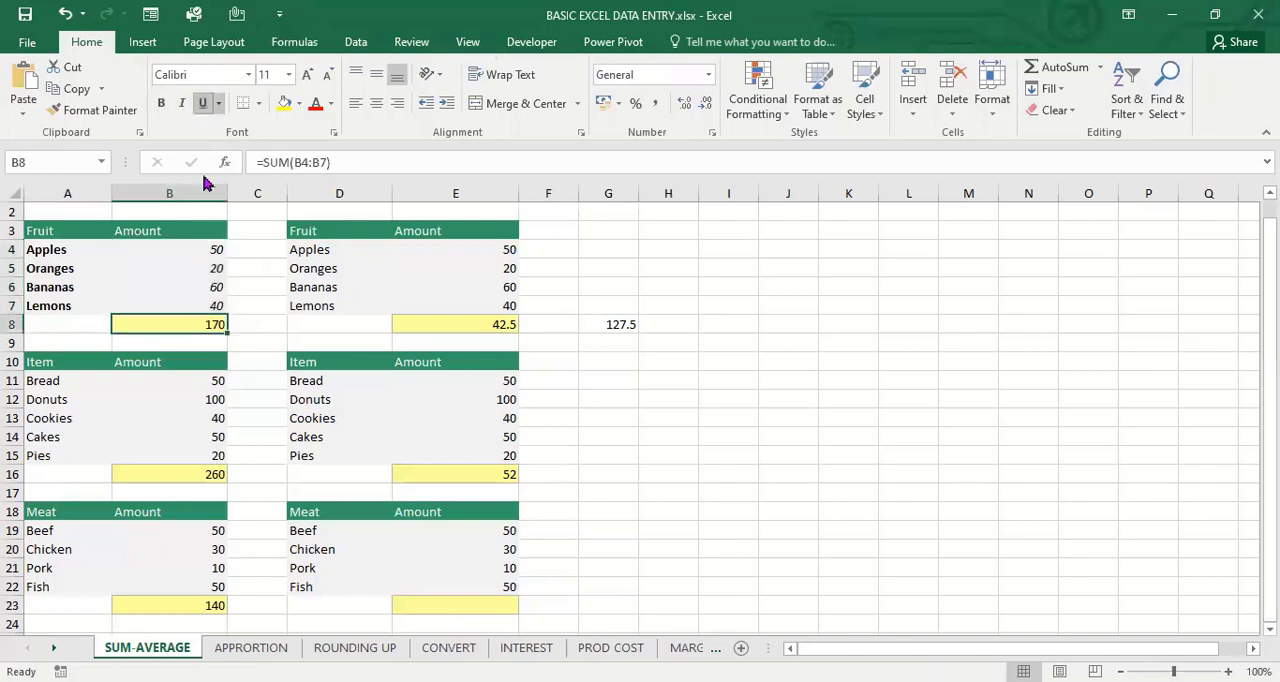
click(657, 395)
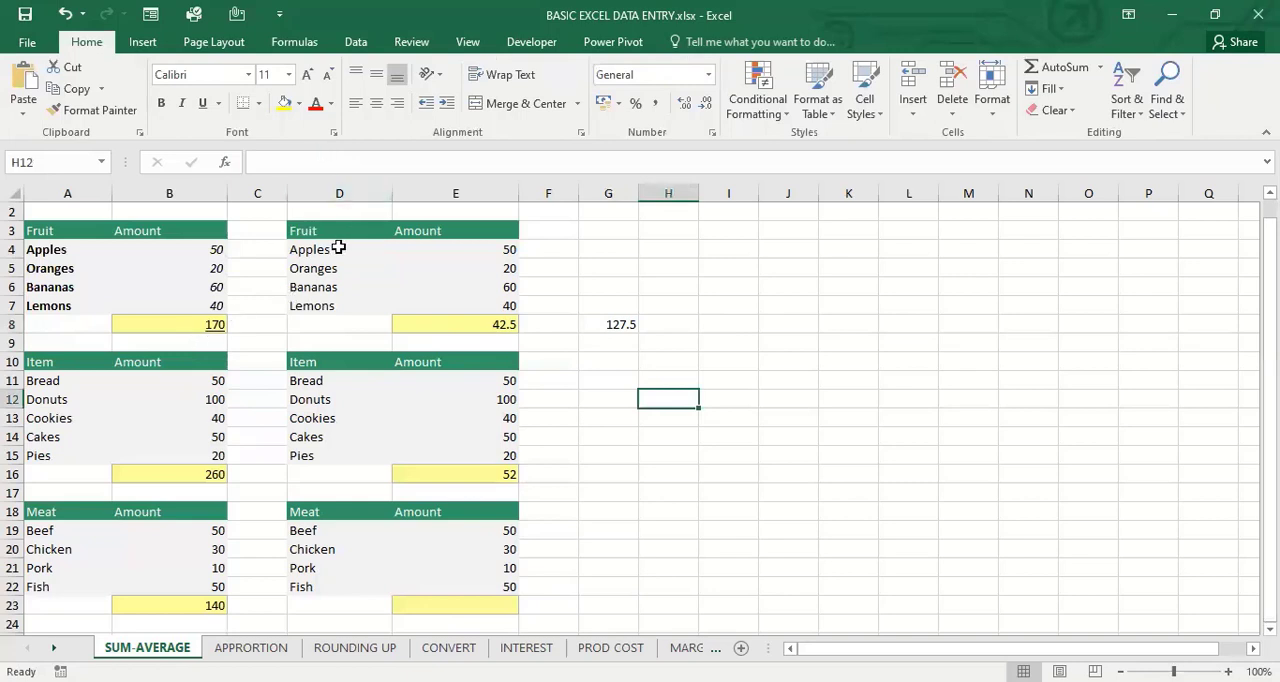
Fill the second Fruit table's names in D4:D7 with yellow and colour the amounts in E4:E7 red
drag(339, 247, 337, 306)
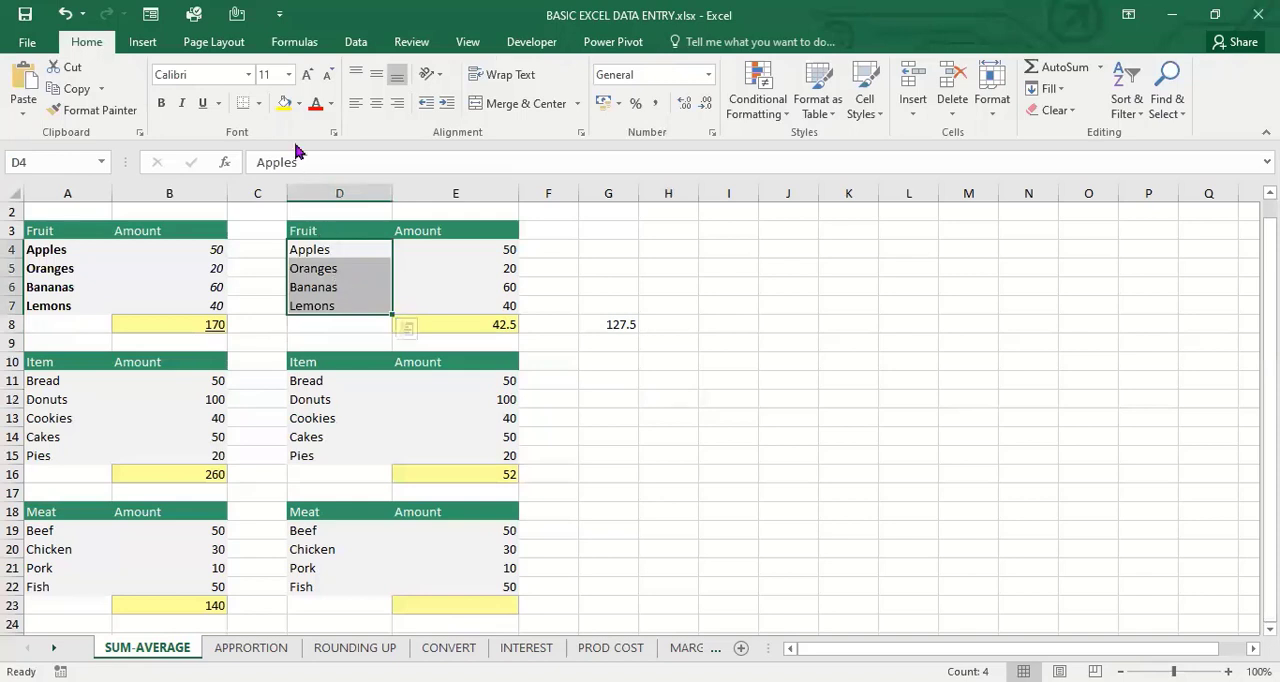
click(284, 103)
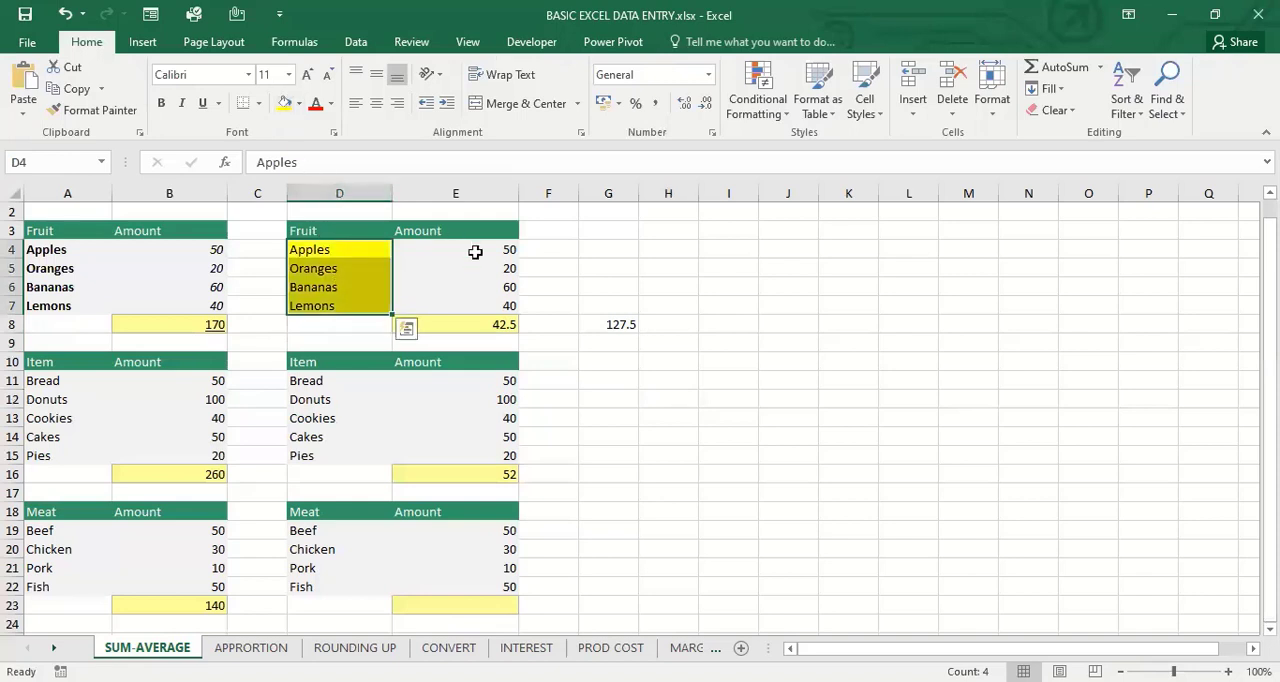
drag(468, 250, 481, 301)
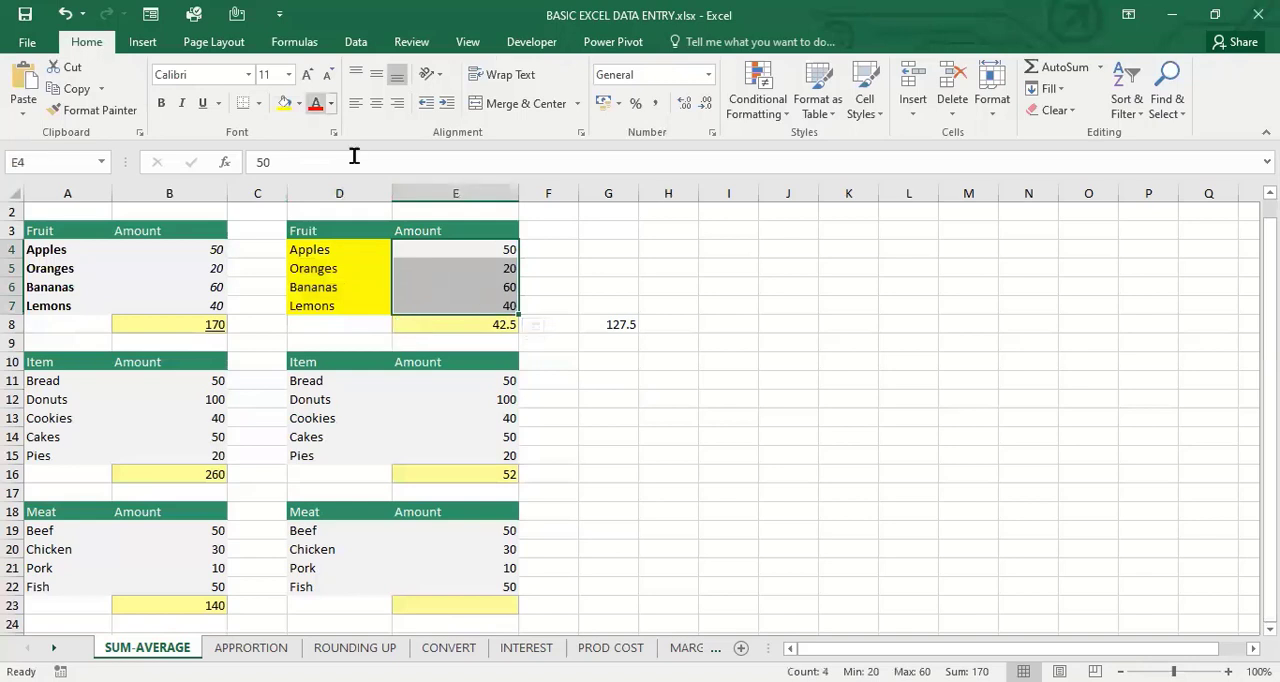
click(315, 103)
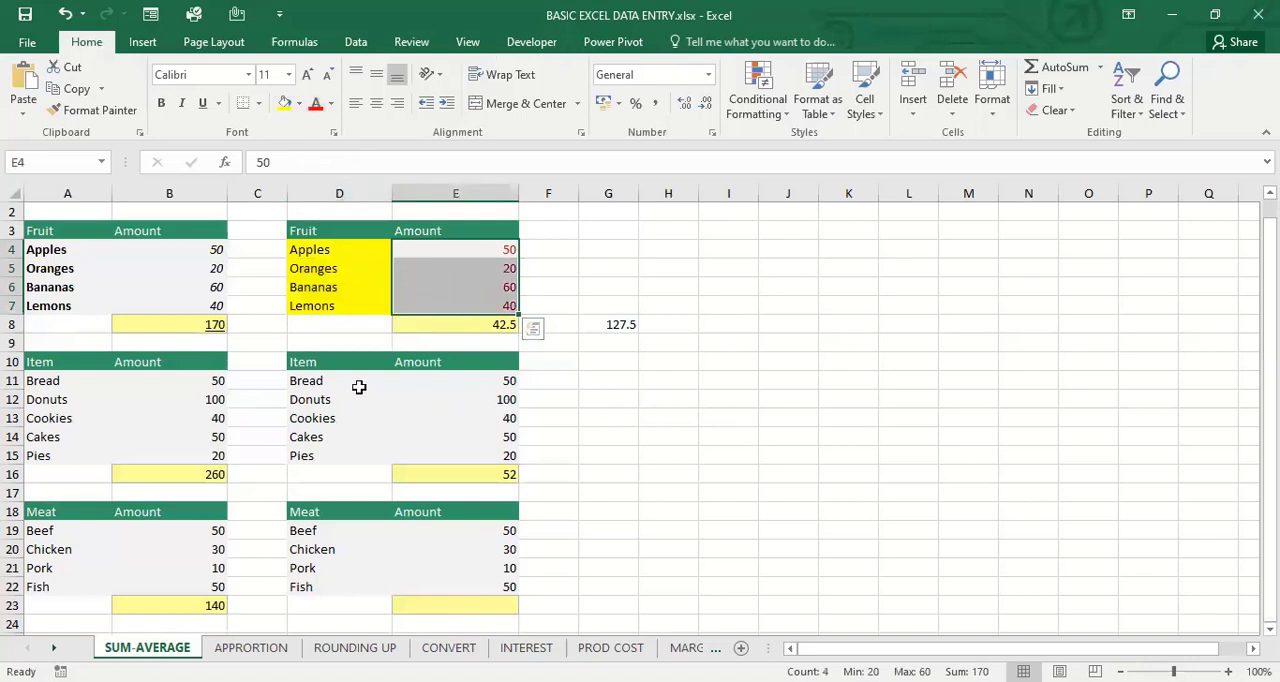
In the second Item table, set the names in D11:D15 to Arial Black and the amounts in E11:E15 to font size 14
drag(356, 383, 359, 453)
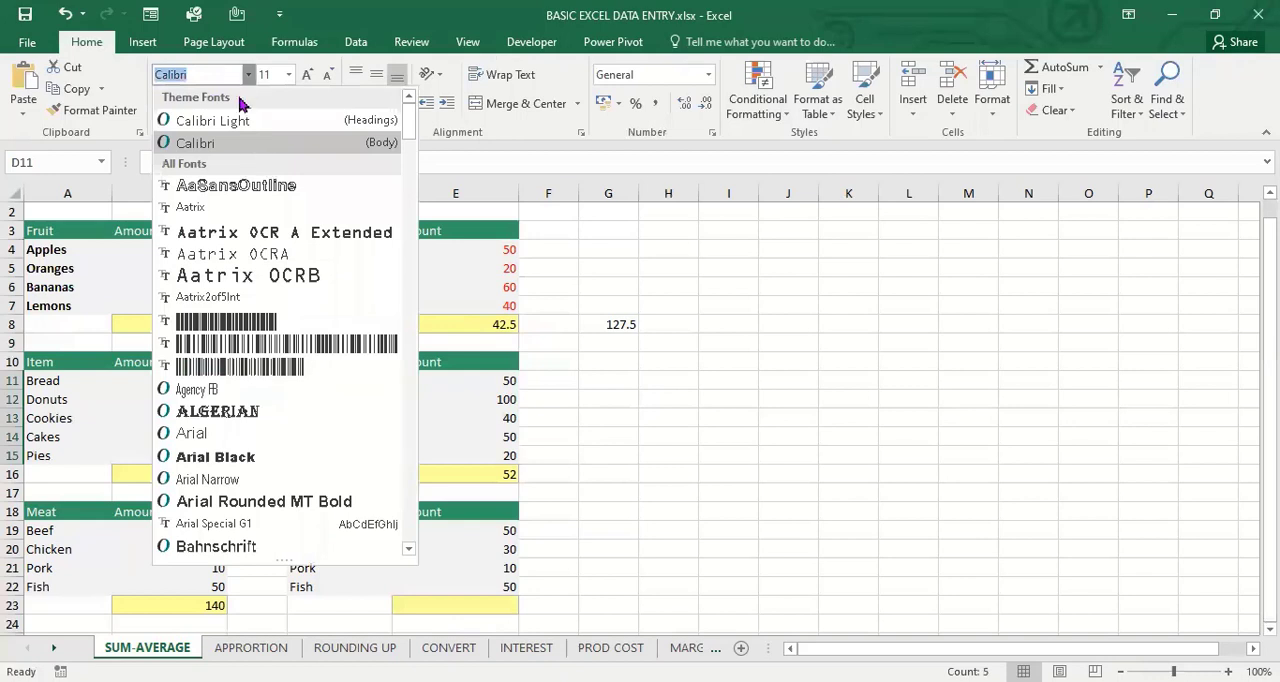
click(238, 460)
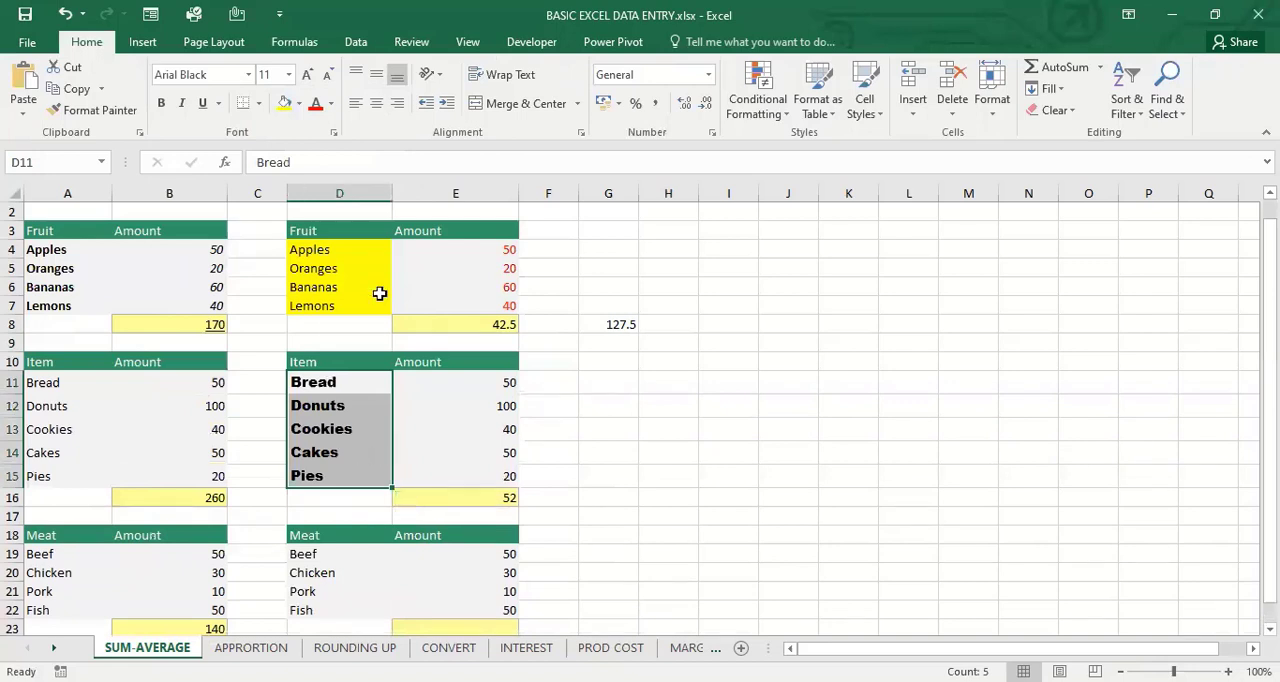
drag(465, 381, 291, 214)
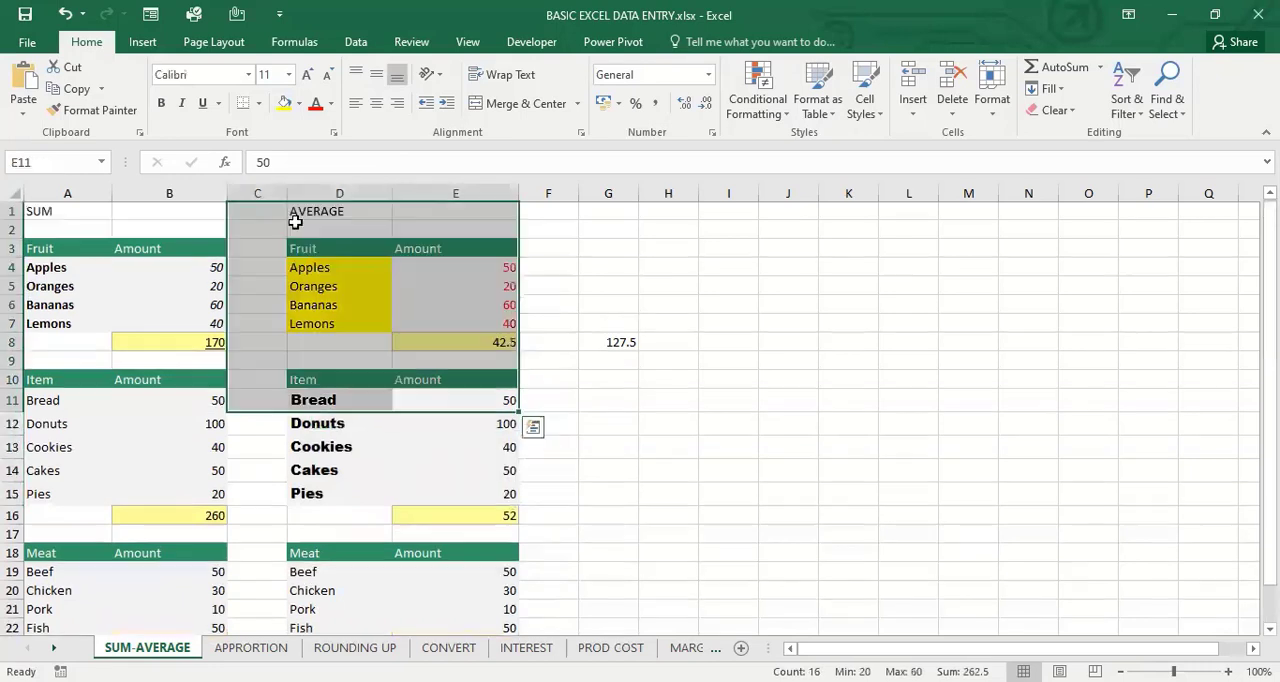
click(453, 440)
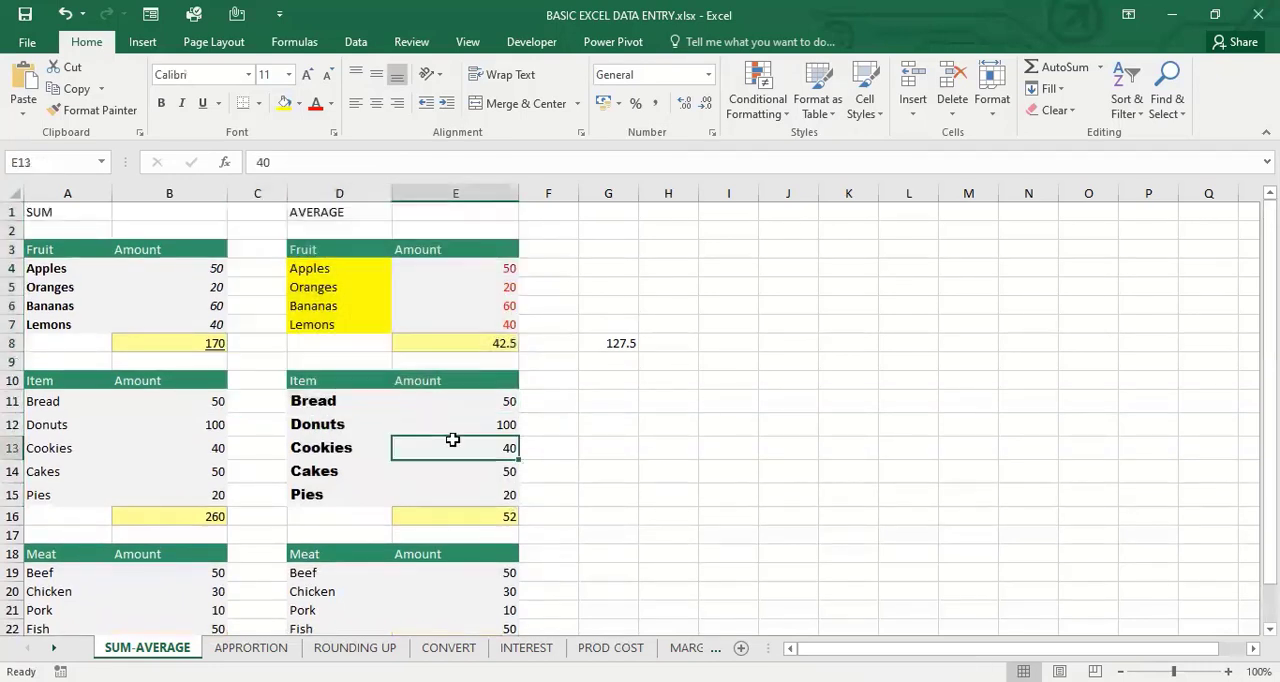
drag(466, 405, 477, 497)
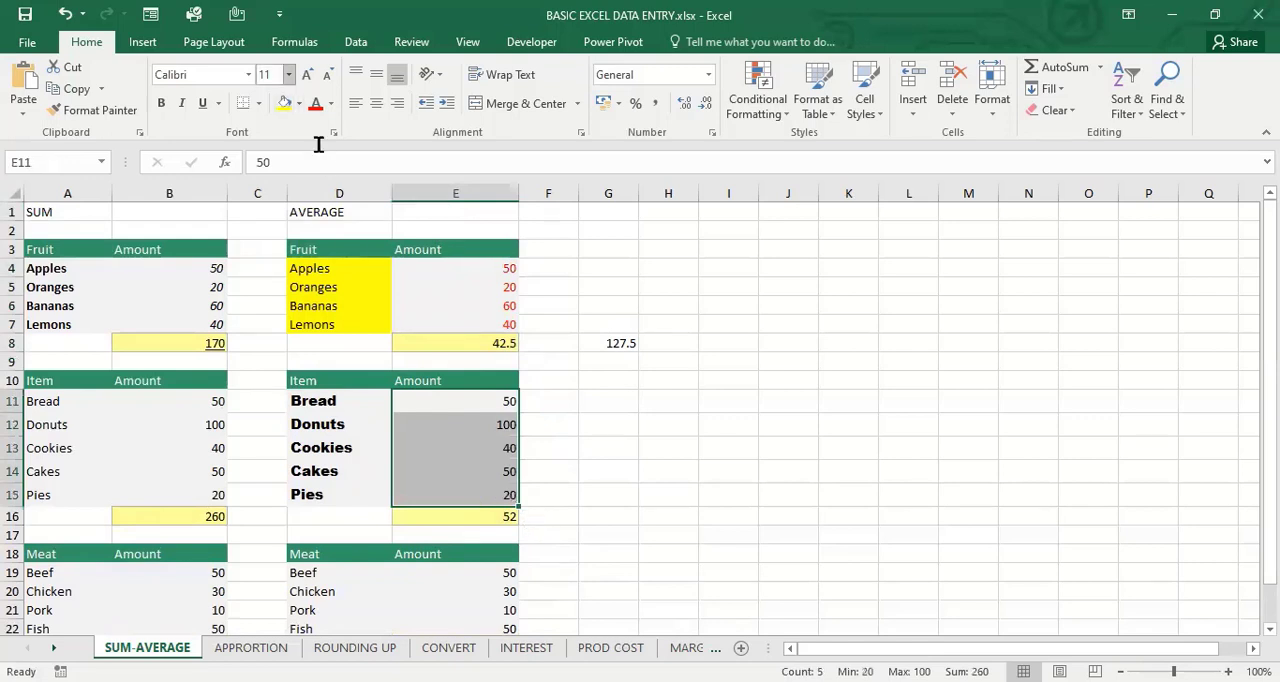
click(288, 74)
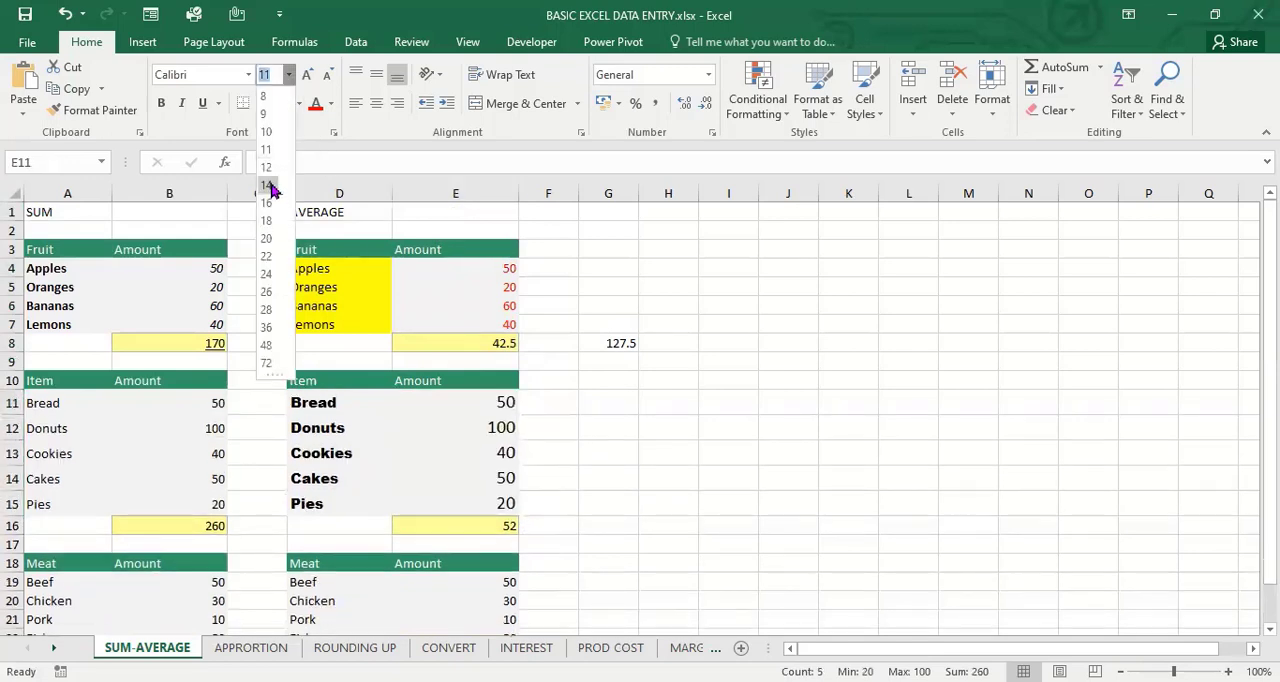
click(268, 185)
click(508, 429)
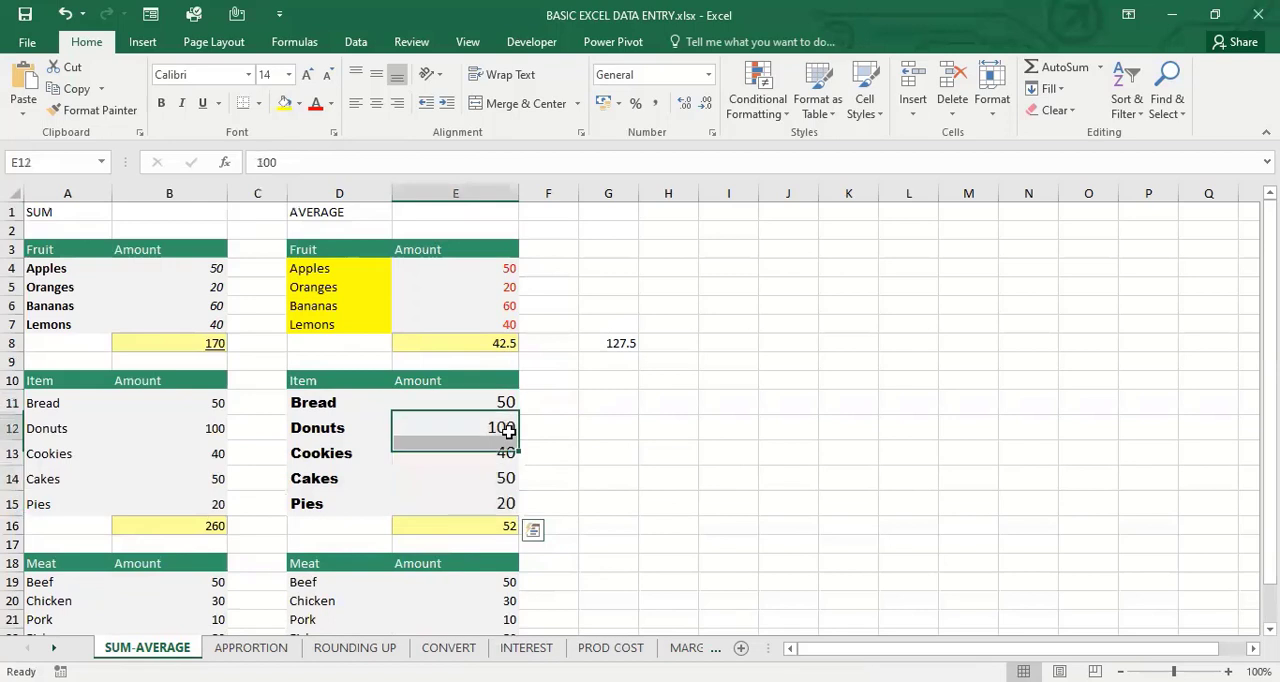
In the first Meat table, right-align the meat names in A19:A22 and centre the amounts in B19:B22
click(489, 401)
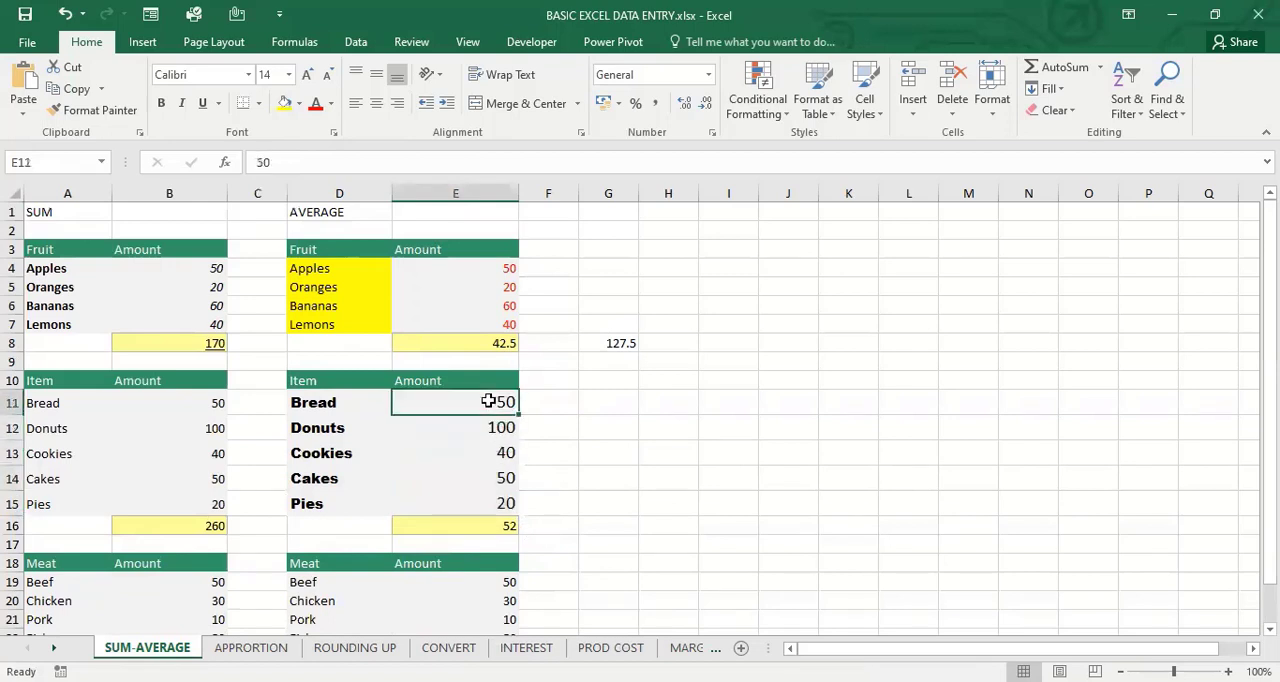
click(687, 475)
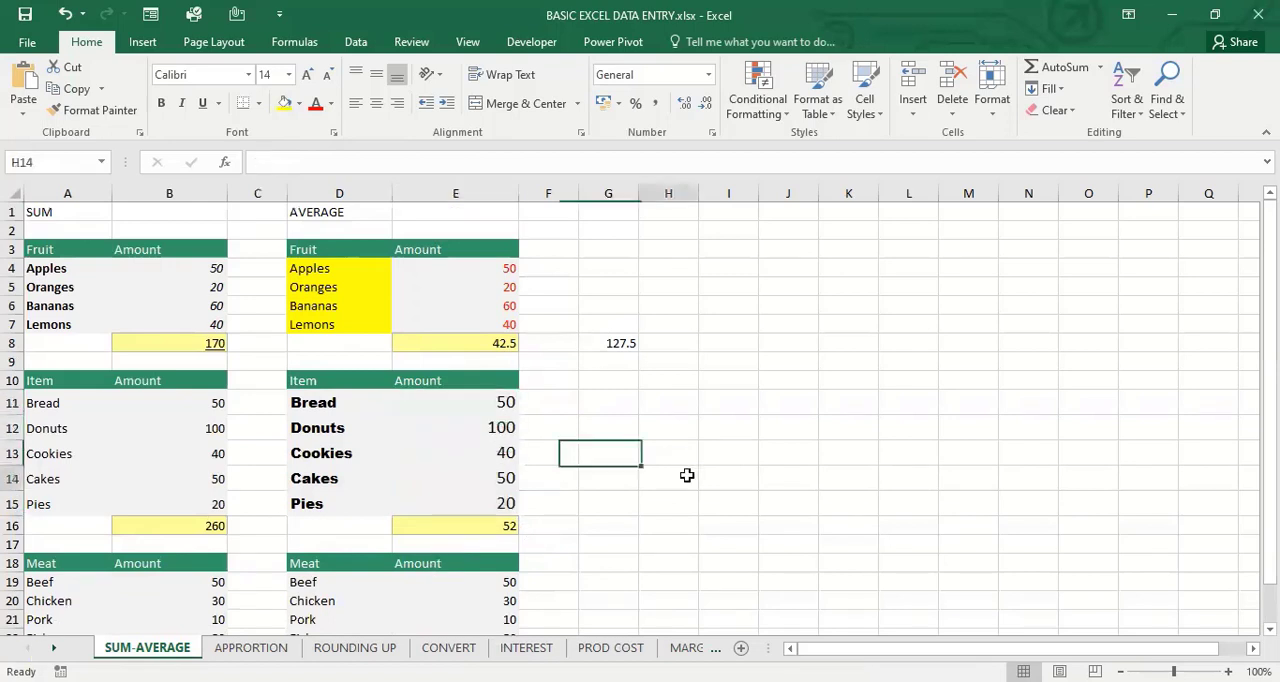
key(Down)
key(Down)
key(Down)
key(Down)
key(Down)
key(Down)
key(Down)
key(Down)
key(Down)
key(Down)
key(Down)
key(Down)
key(Down)
key(Down)
key(Down)
key(Down)
key(Down)
key(Down)
key(Down)
key(Down)
key(Down)
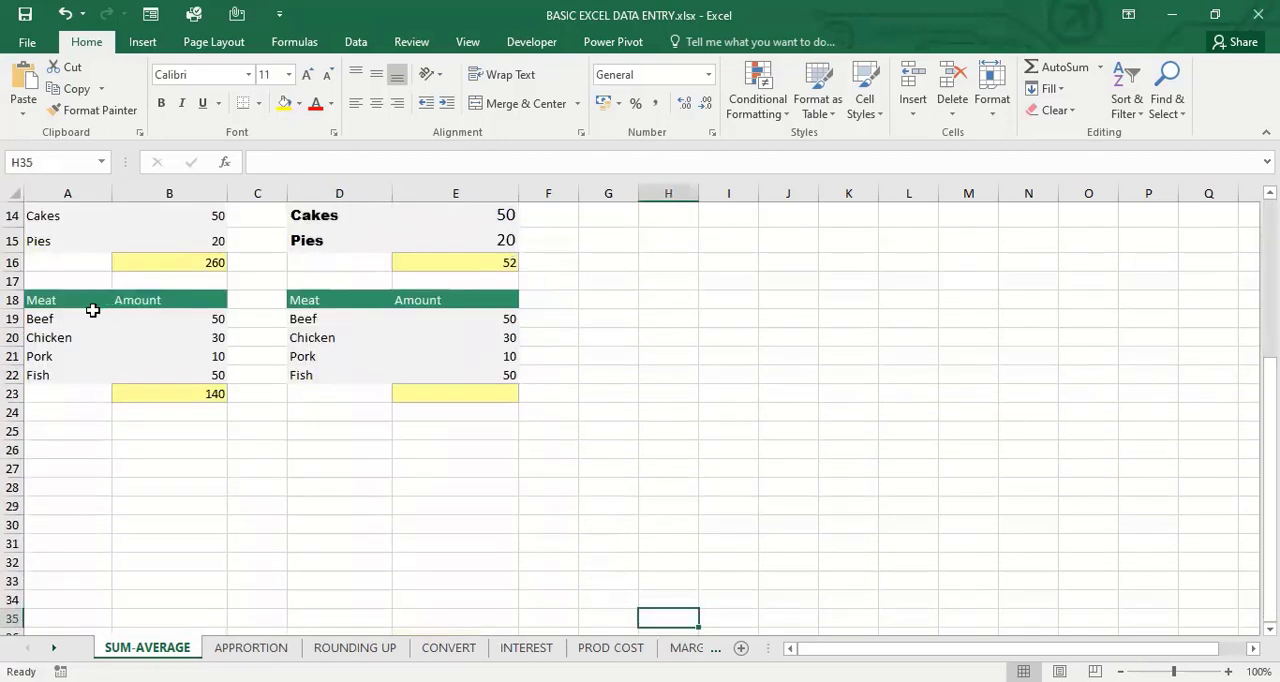
drag(90, 320, 86, 375)
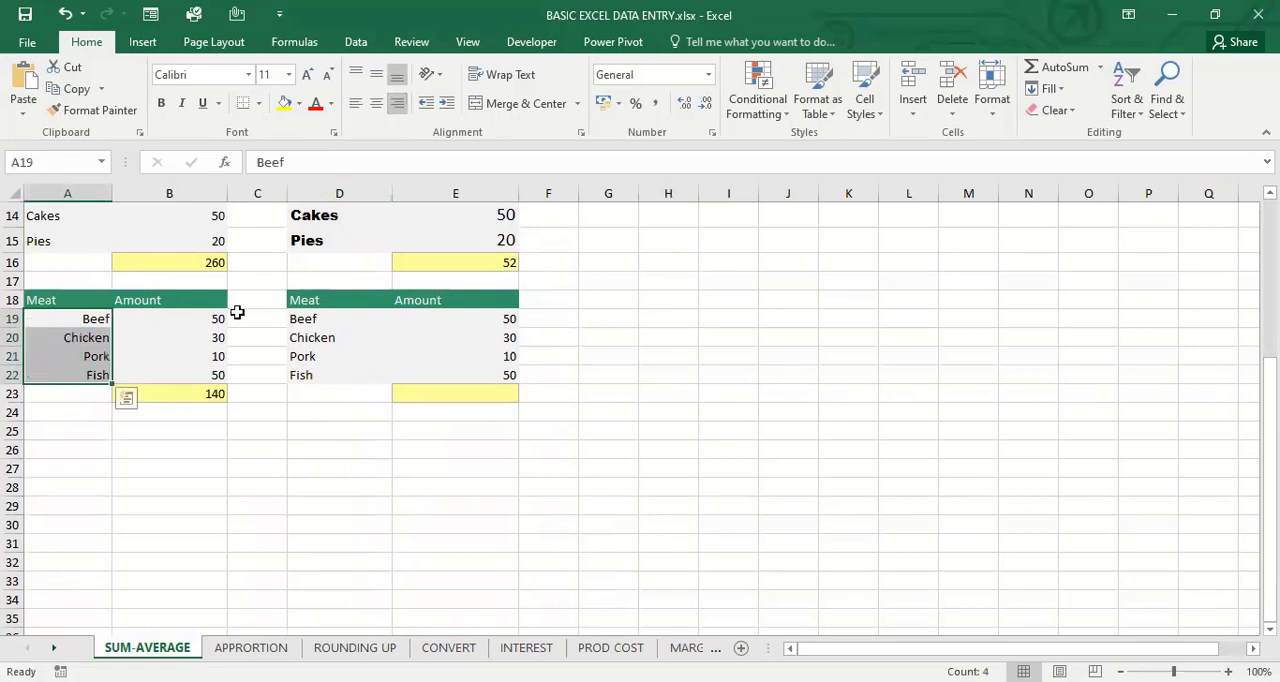
drag(220, 320, 214, 385)
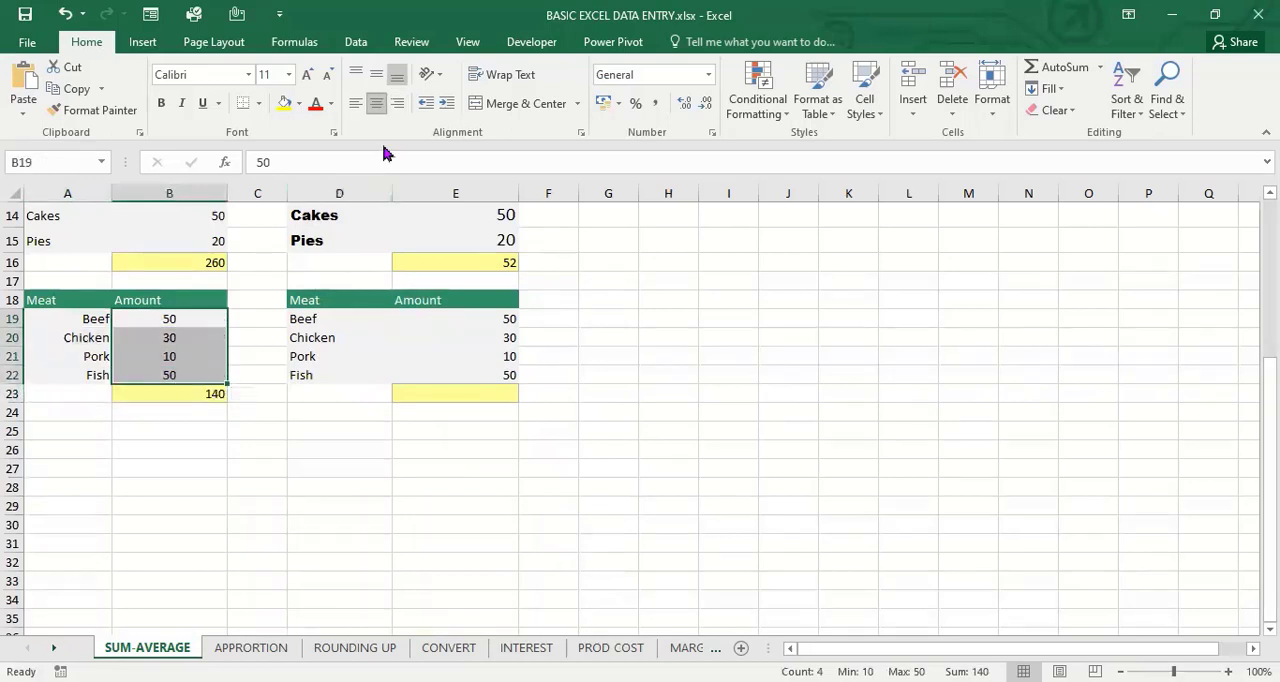
Increase the indent of the second Meat table's names in D19:D22 by four levels
drag(352, 319, 343, 374)
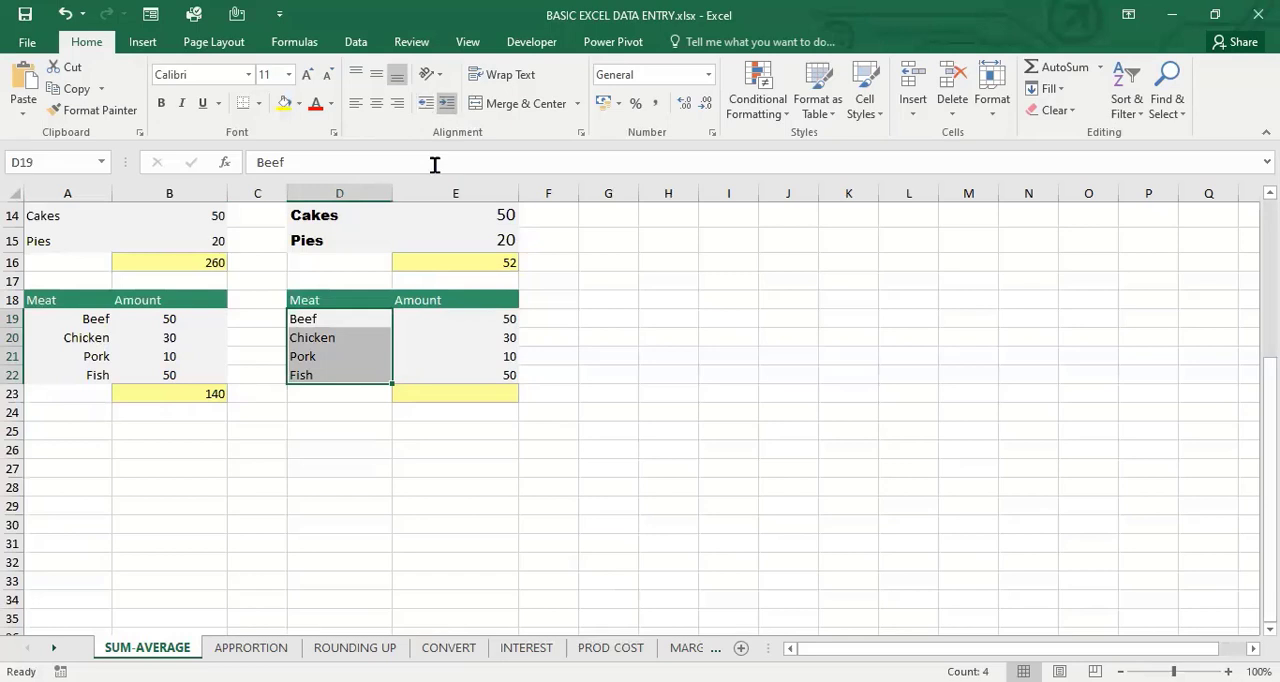
click(447, 103)
click(447, 103)
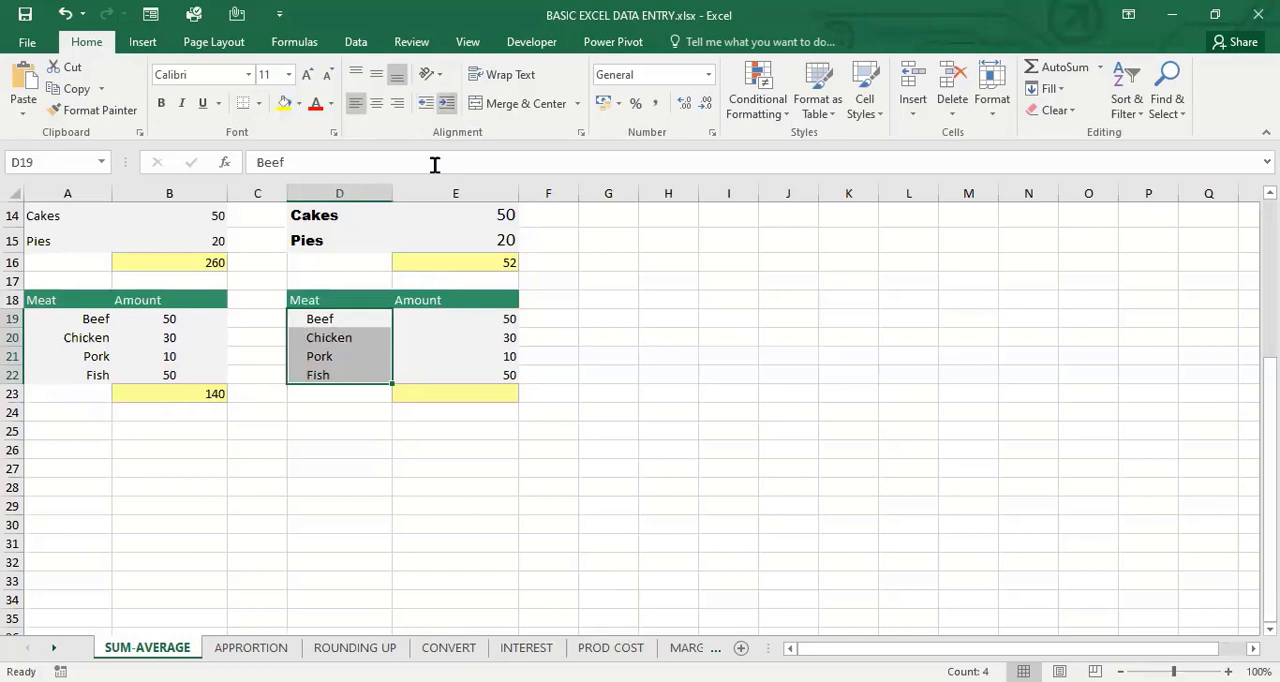
click(447, 103)
click(447, 103)
click(640, 357)
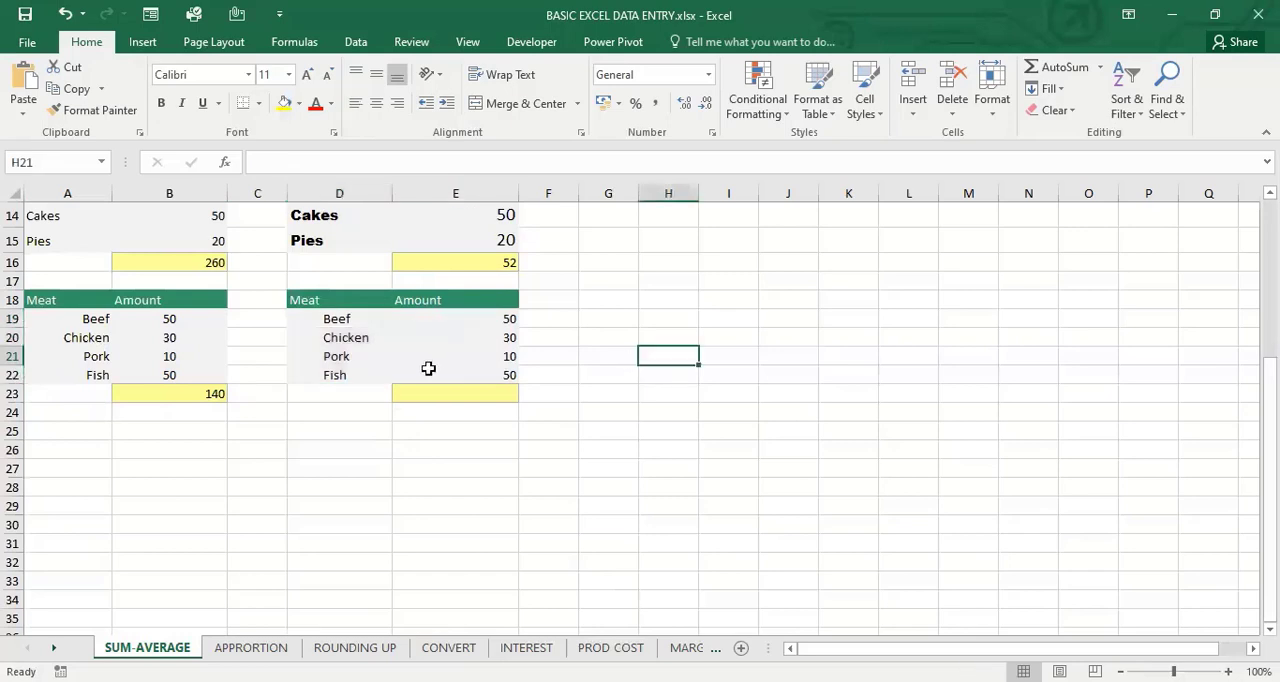
Check the indented Beef entry in D19 for leading spaces in its actual cell content
click(337, 320)
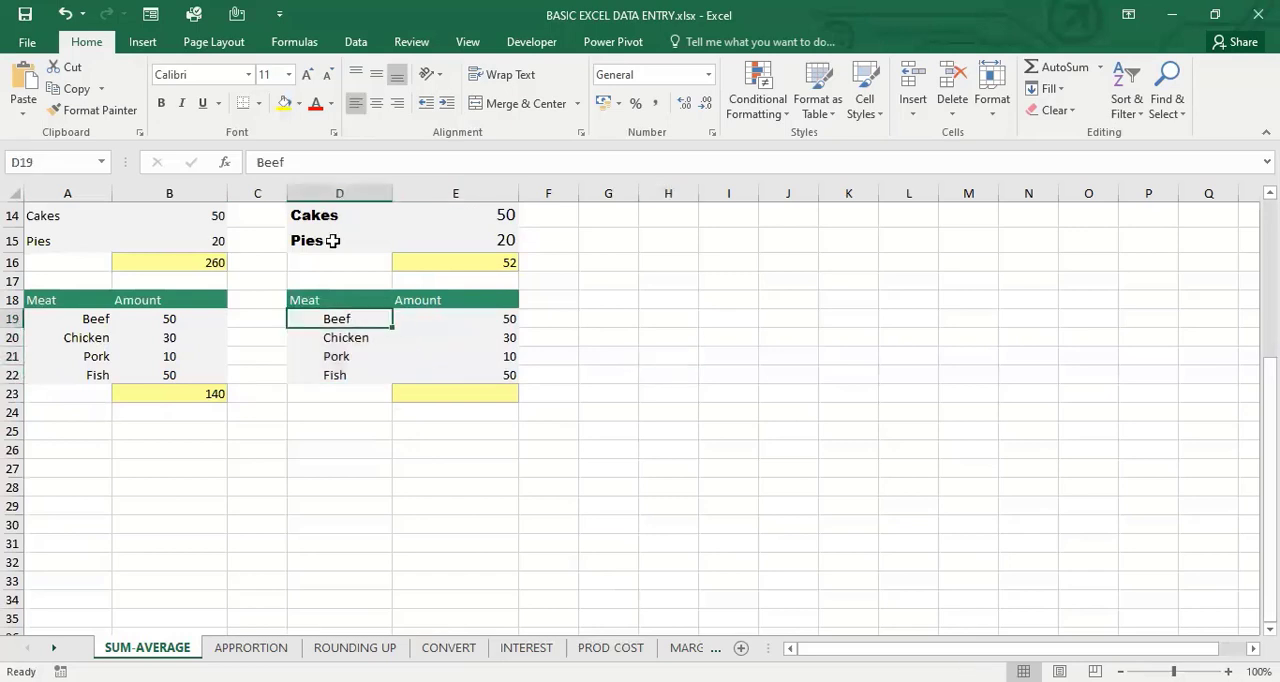
click(285, 168)
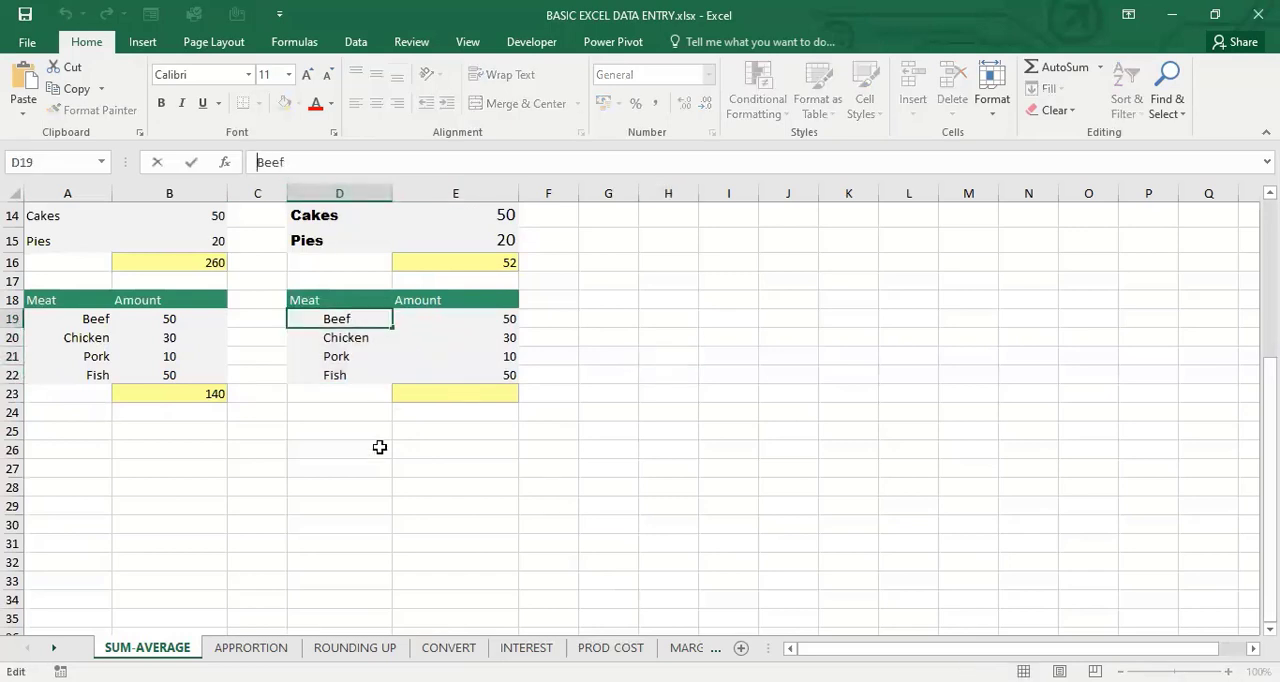
click(415, 500)
click(346, 391)
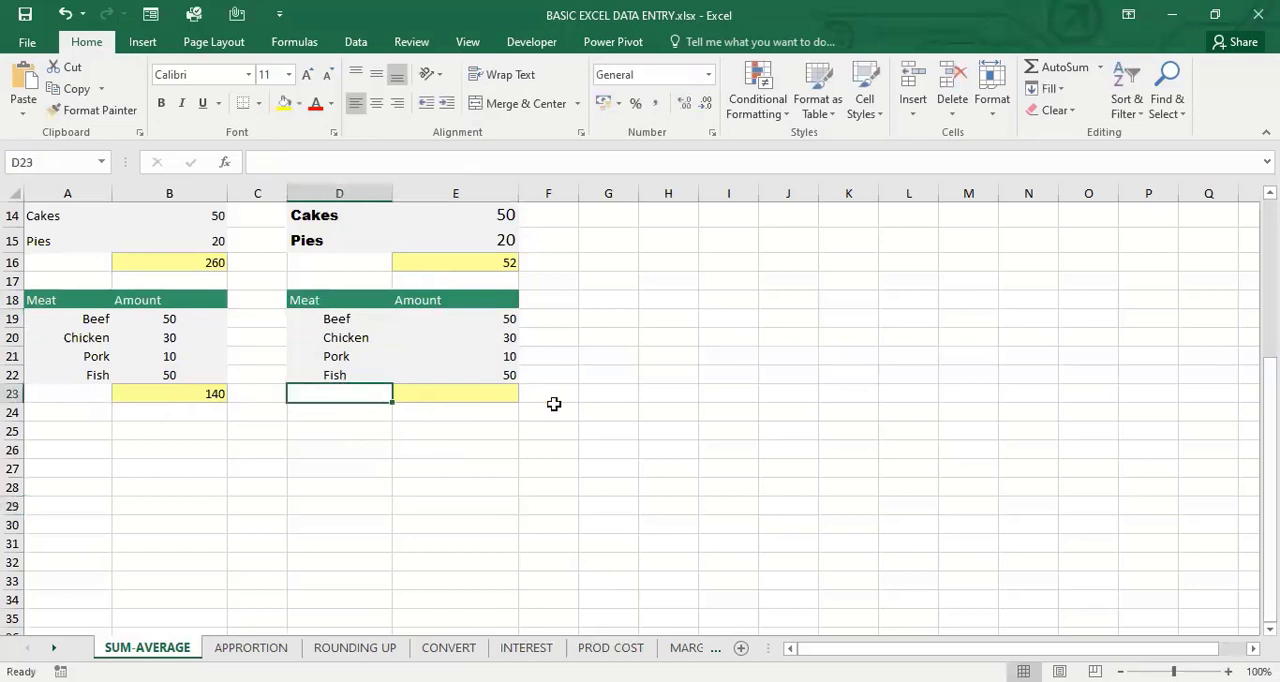
click(720, 378)
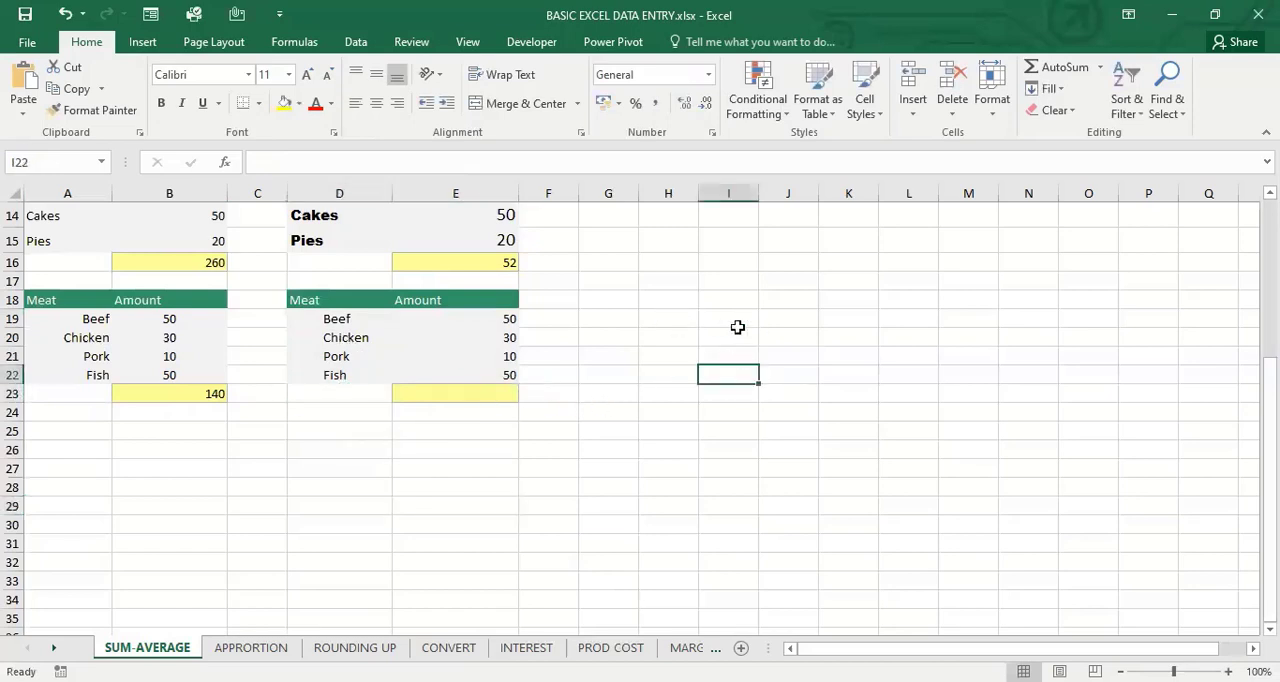
mouse_move(672, 320)
mouse_down()
mouse_move(734, 317)
mouse_move(973, 544)
mouse_up()
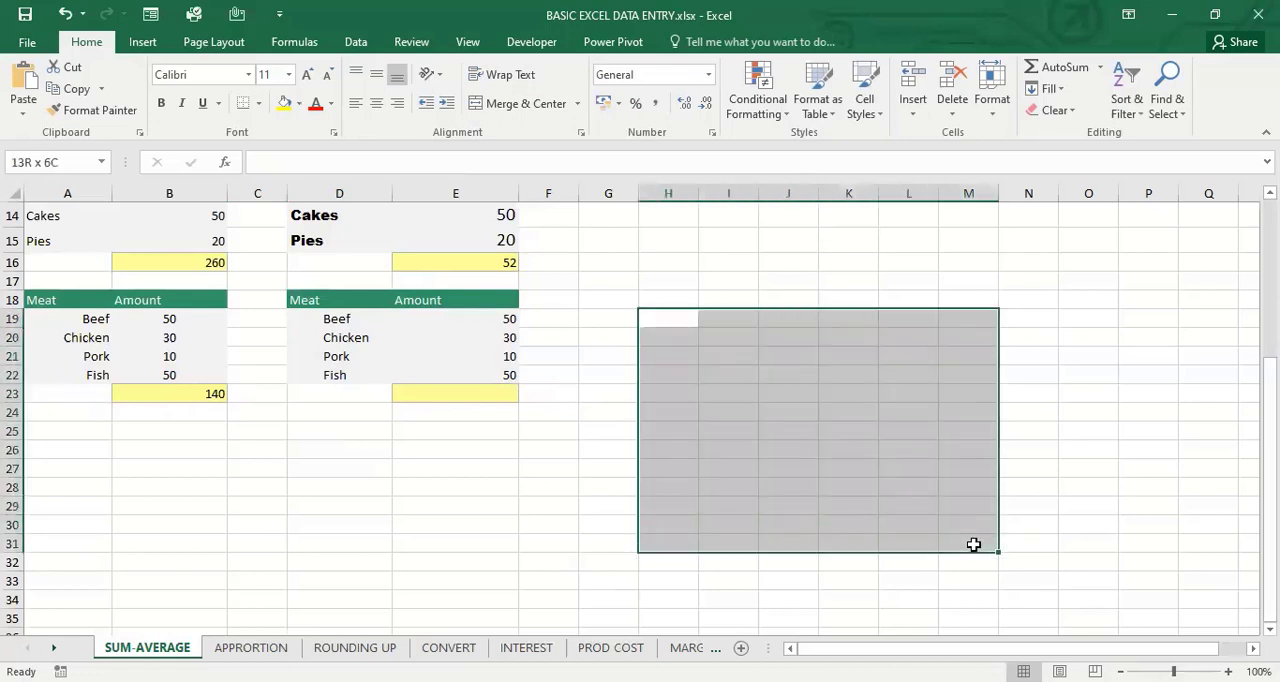
drag(973, 544, 973, 544)
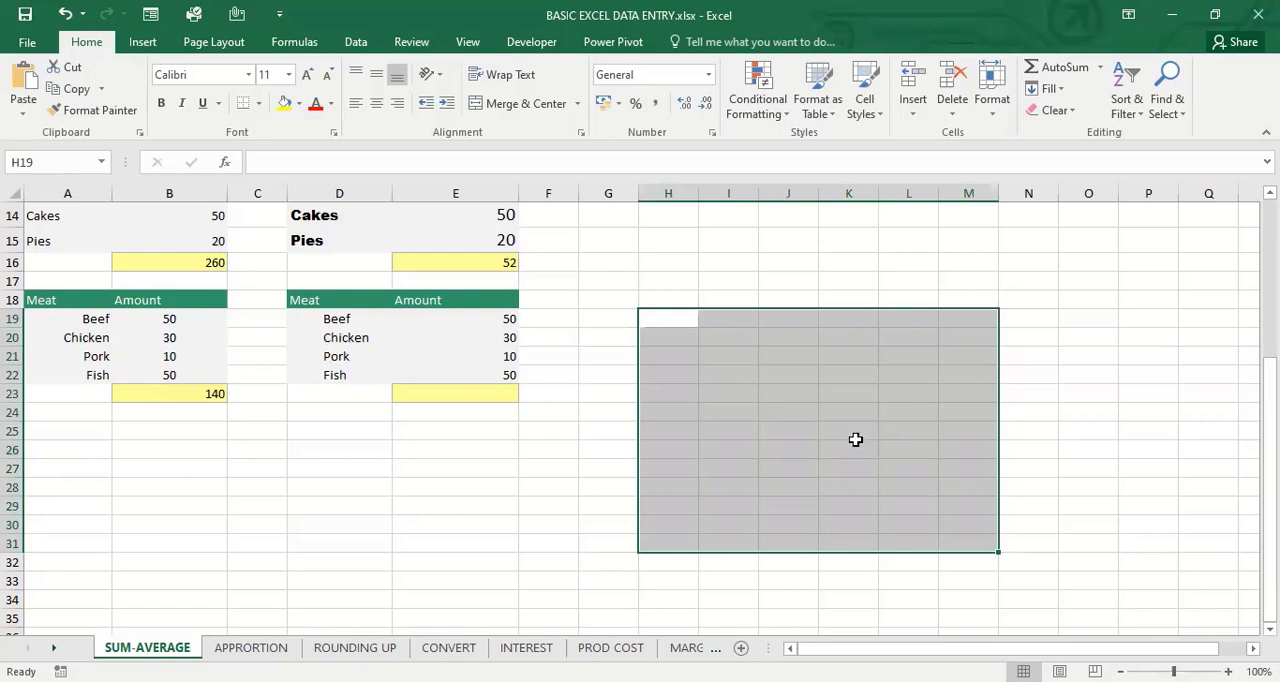
click(894, 432)
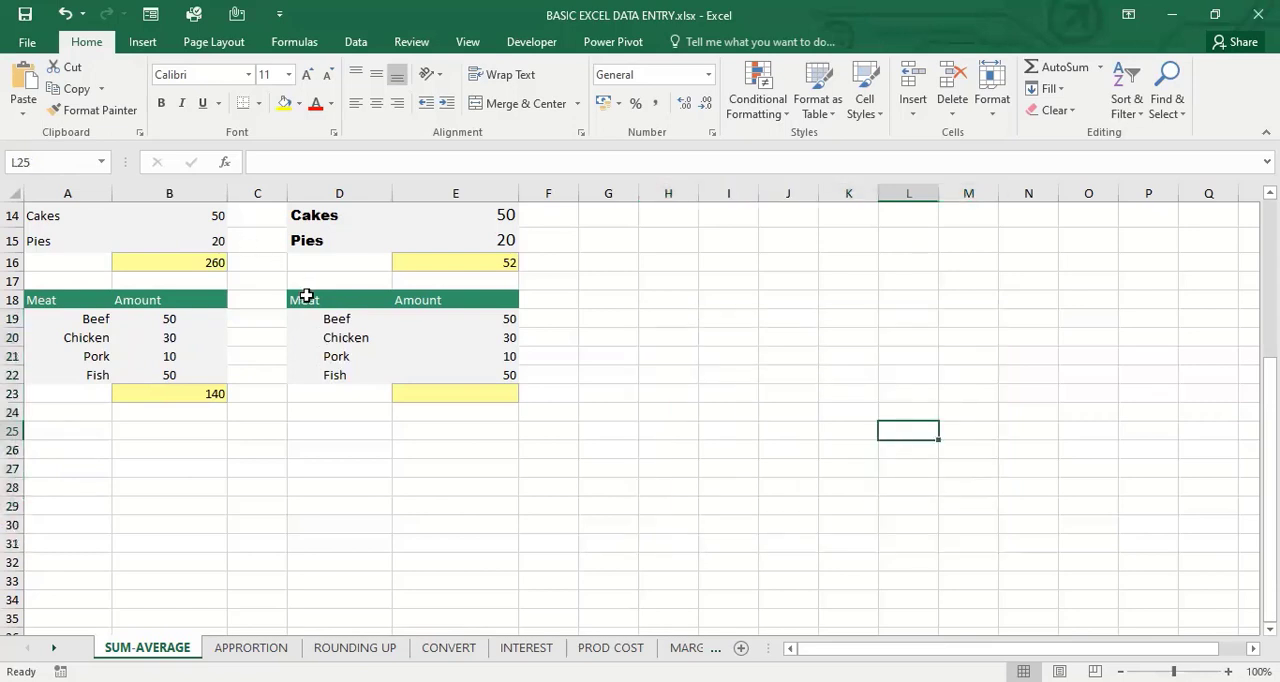
Convert the second Meat range D18:E23 into an Excel table with headers
drag(306, 296, 454, 391)
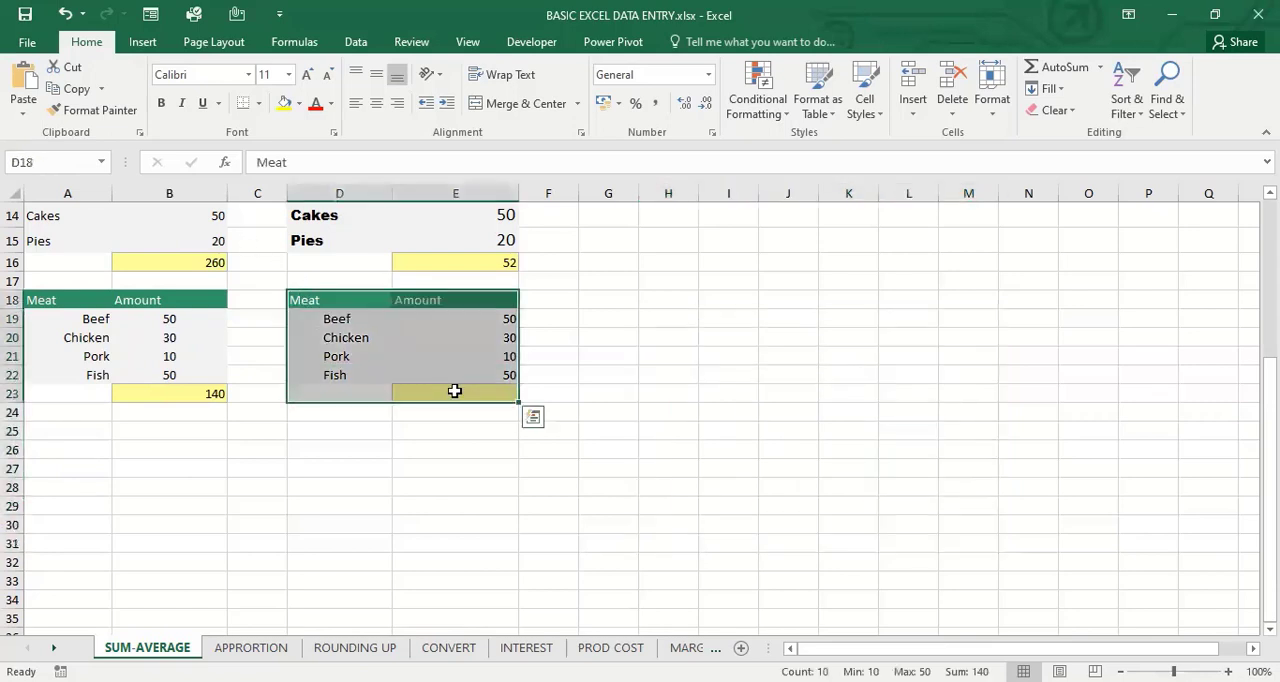
key(ctrl+t)
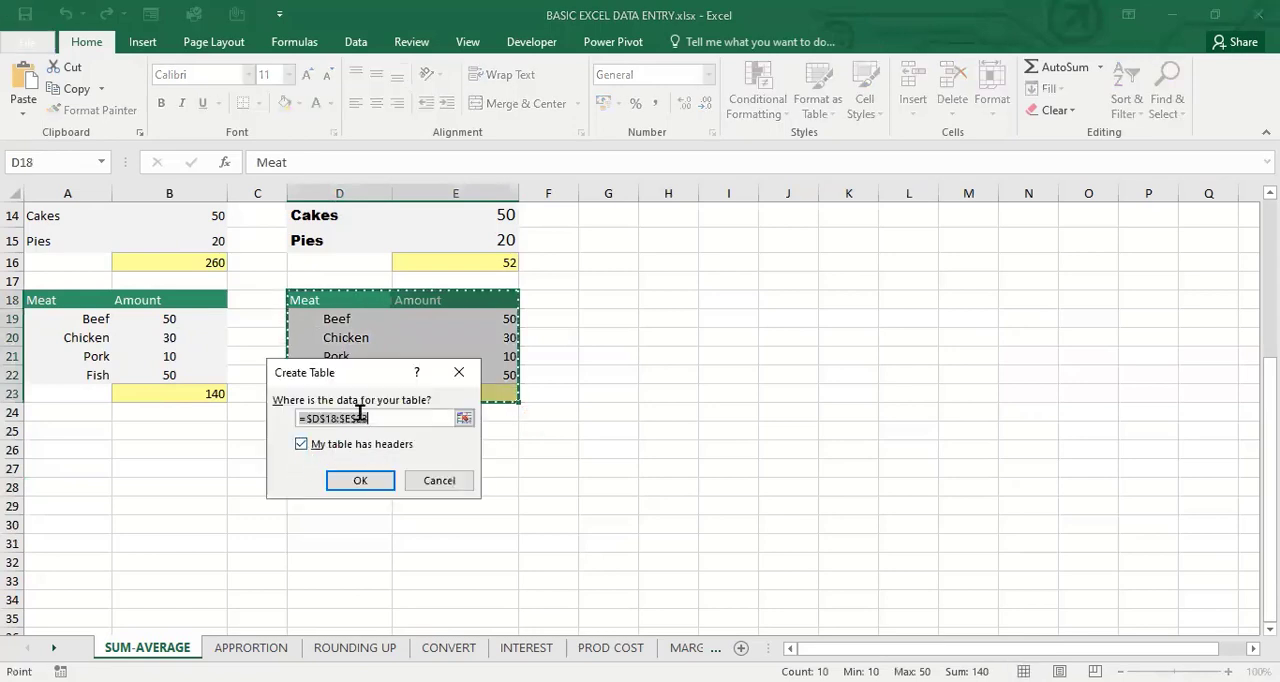
click(355, 483)
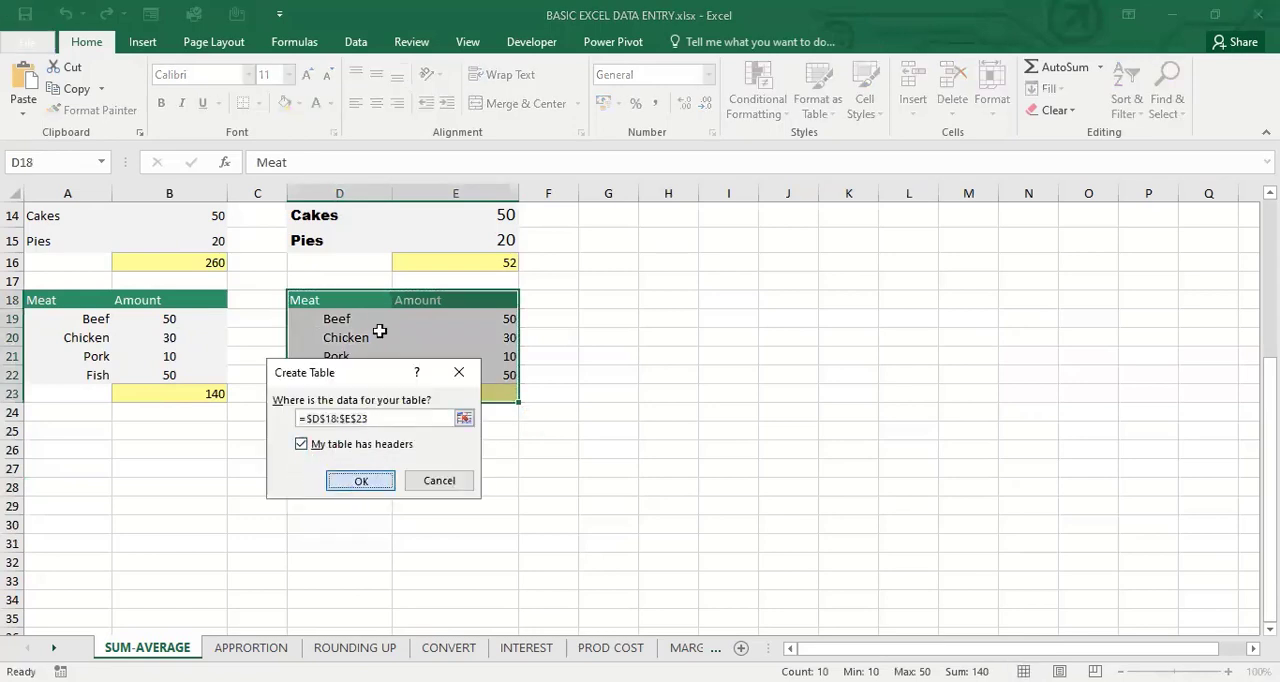
Examine the Meat and Amount header cells of the new table in D18:E18
click(332, 304)
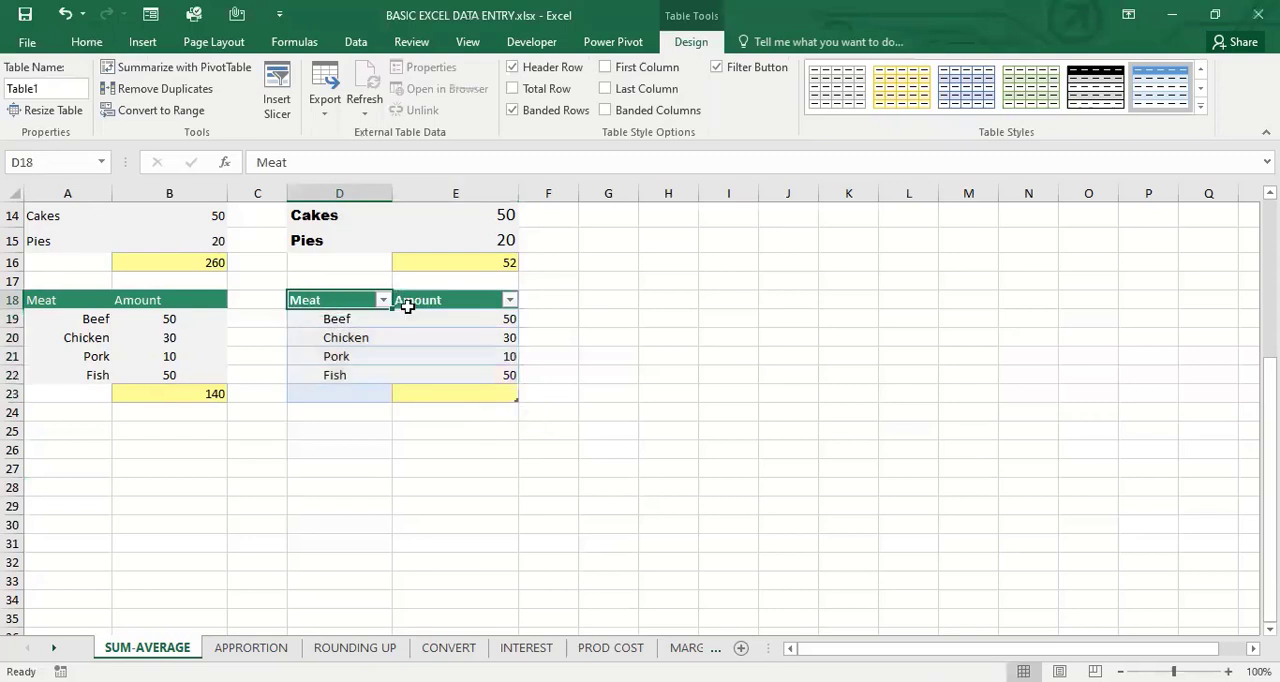
click(423, 300)
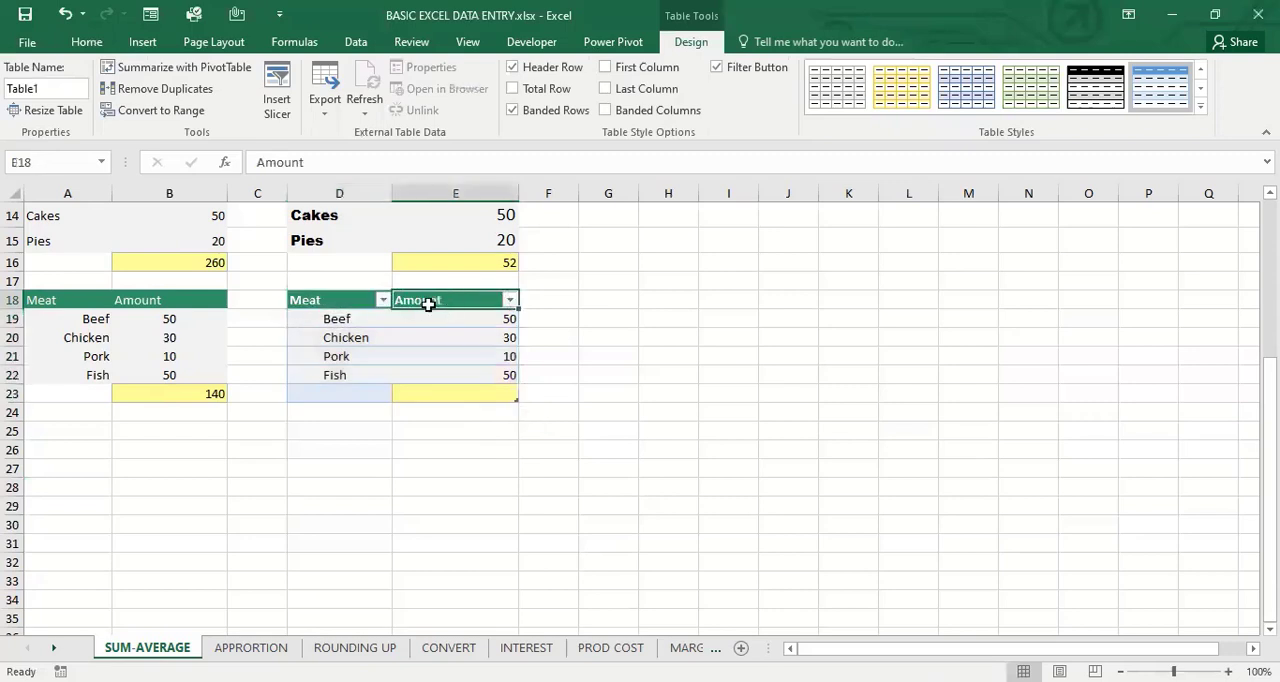
click(340, 300)
click(472, 306)
click(352, 304)
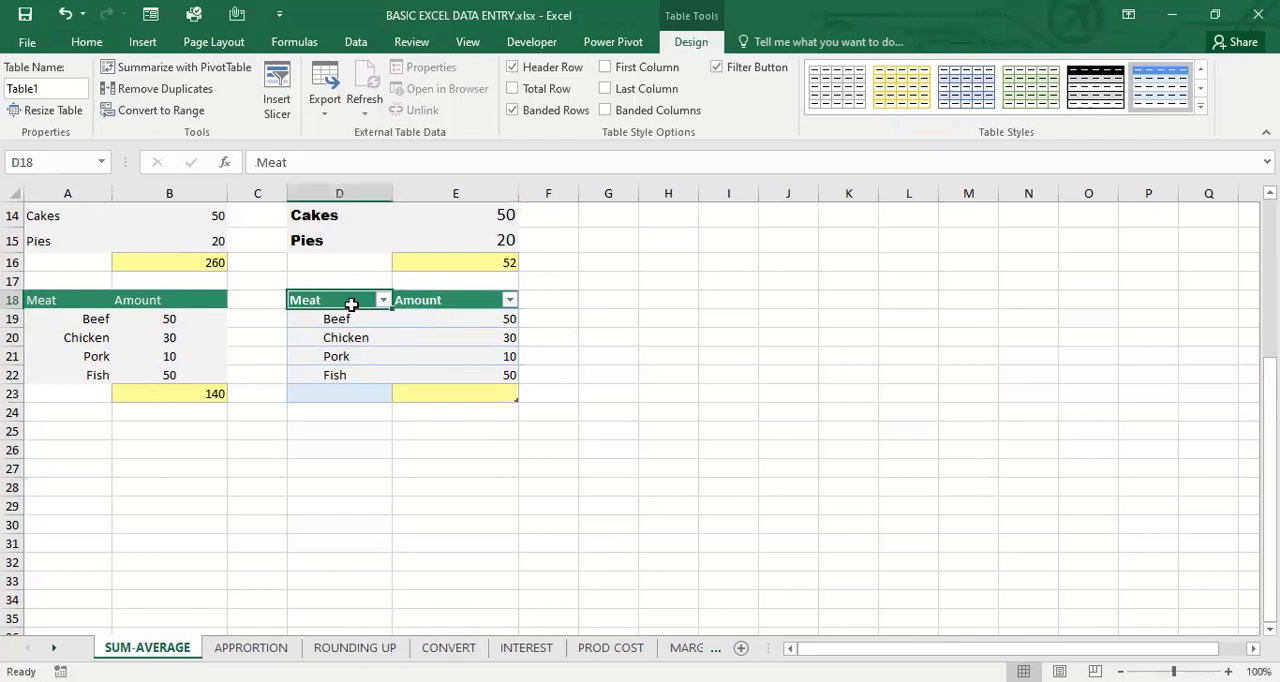
click(454, 300)
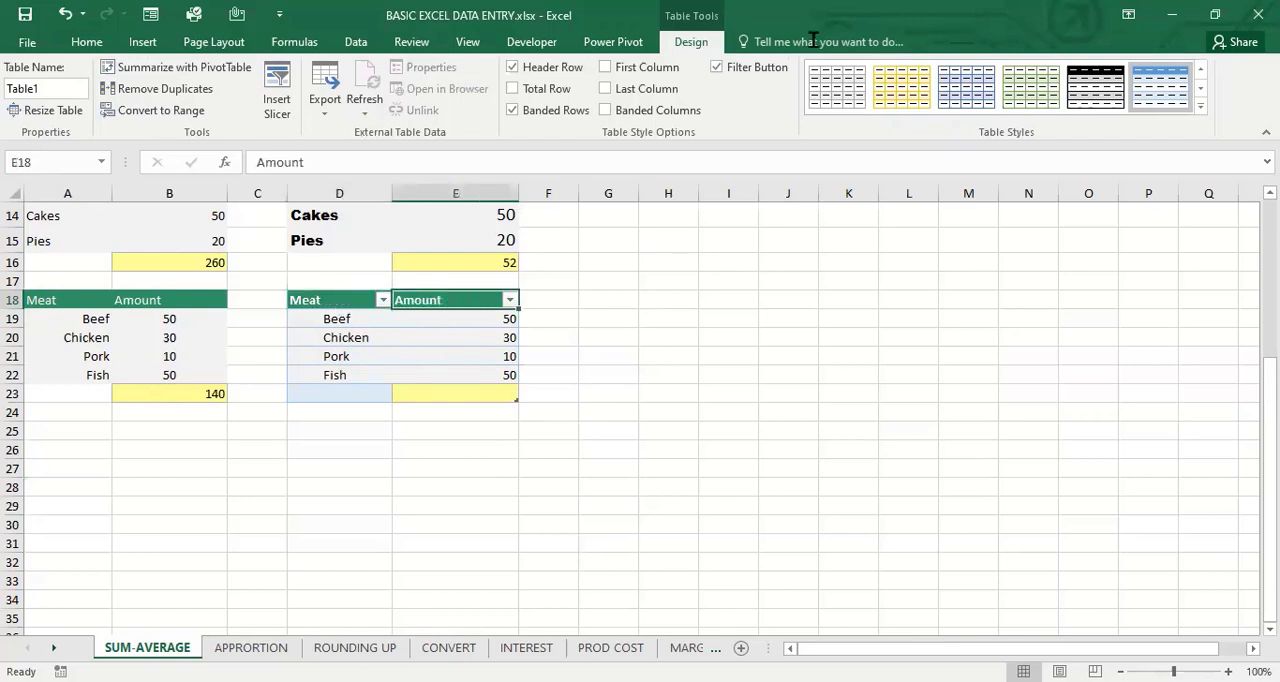
Try to rename the new meat table as MEAT TABLE
click(57, 91)
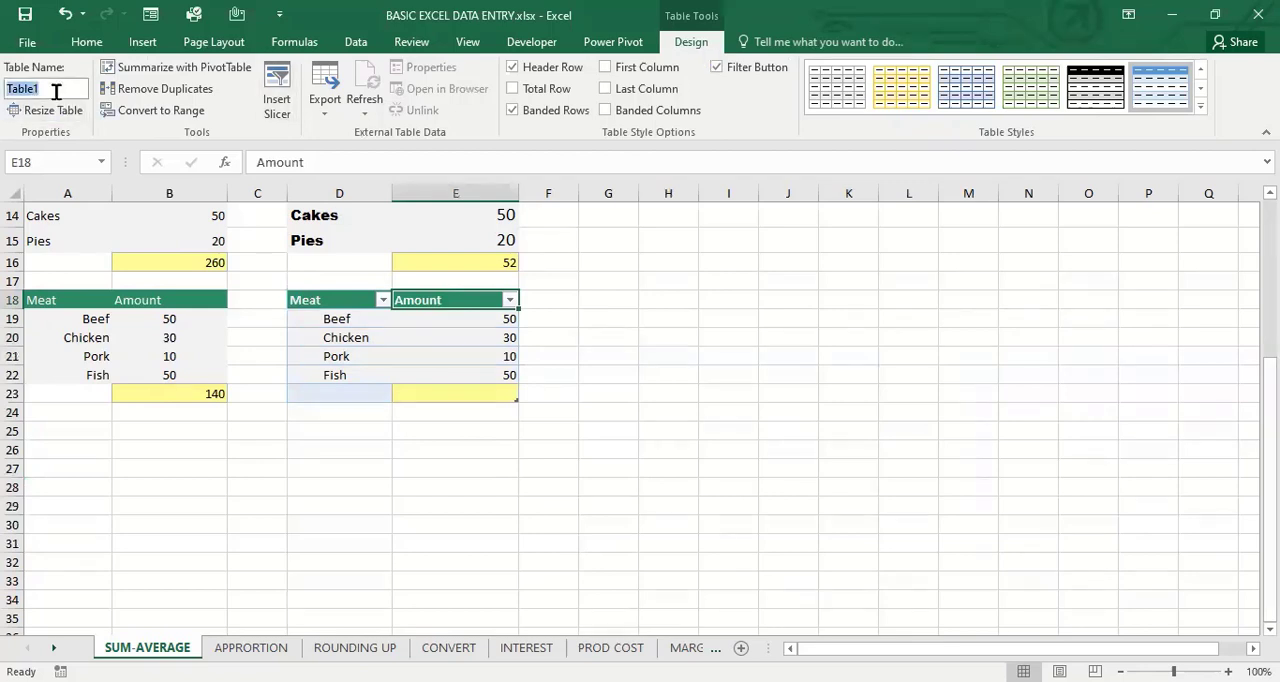
text(MEAT TABLE)
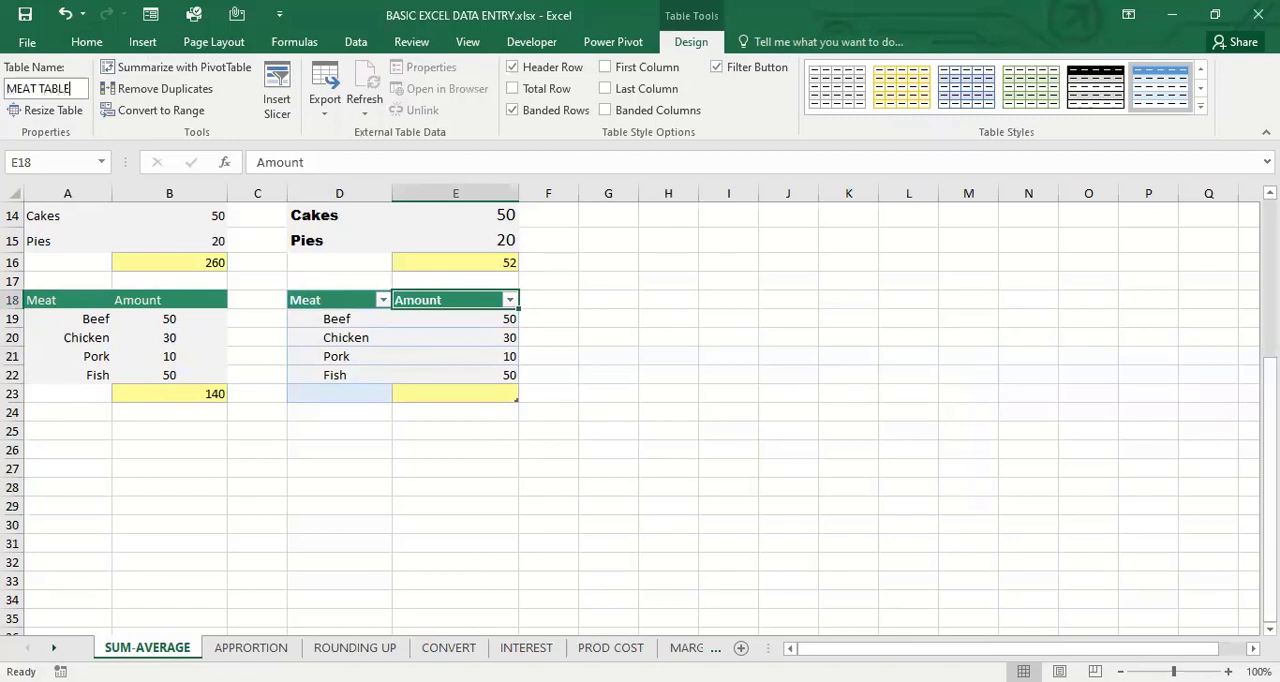
key(Return)
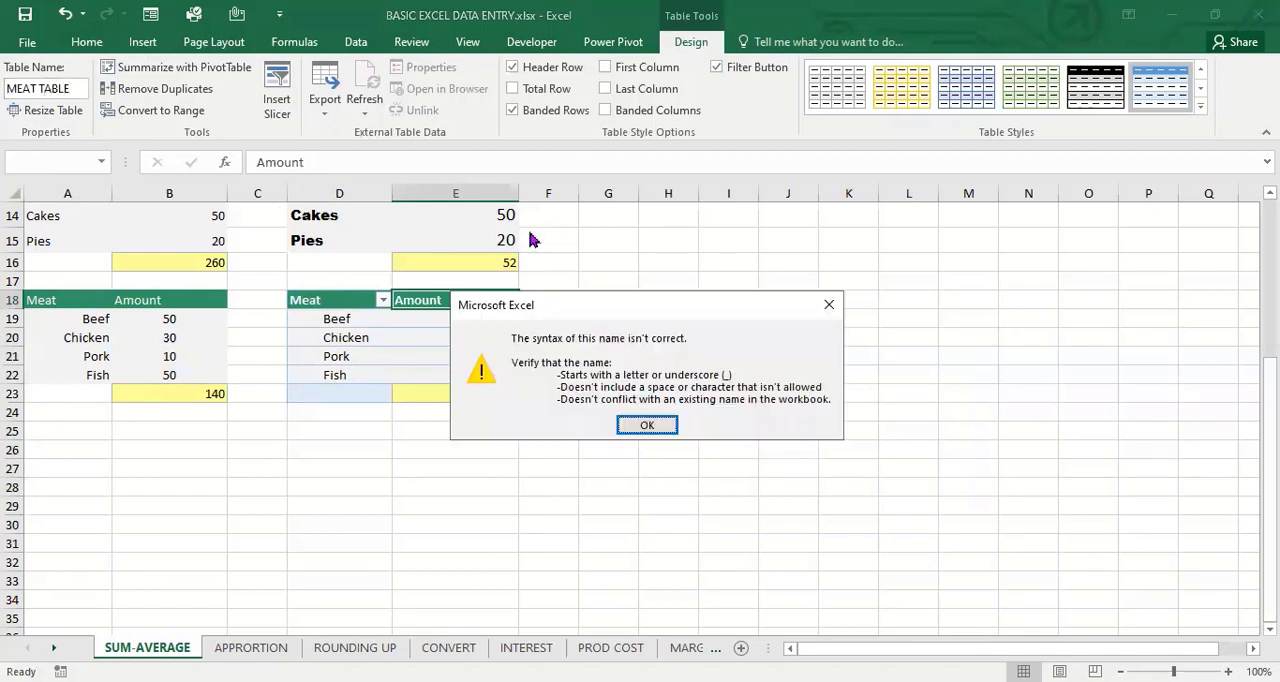
click(648, 426)
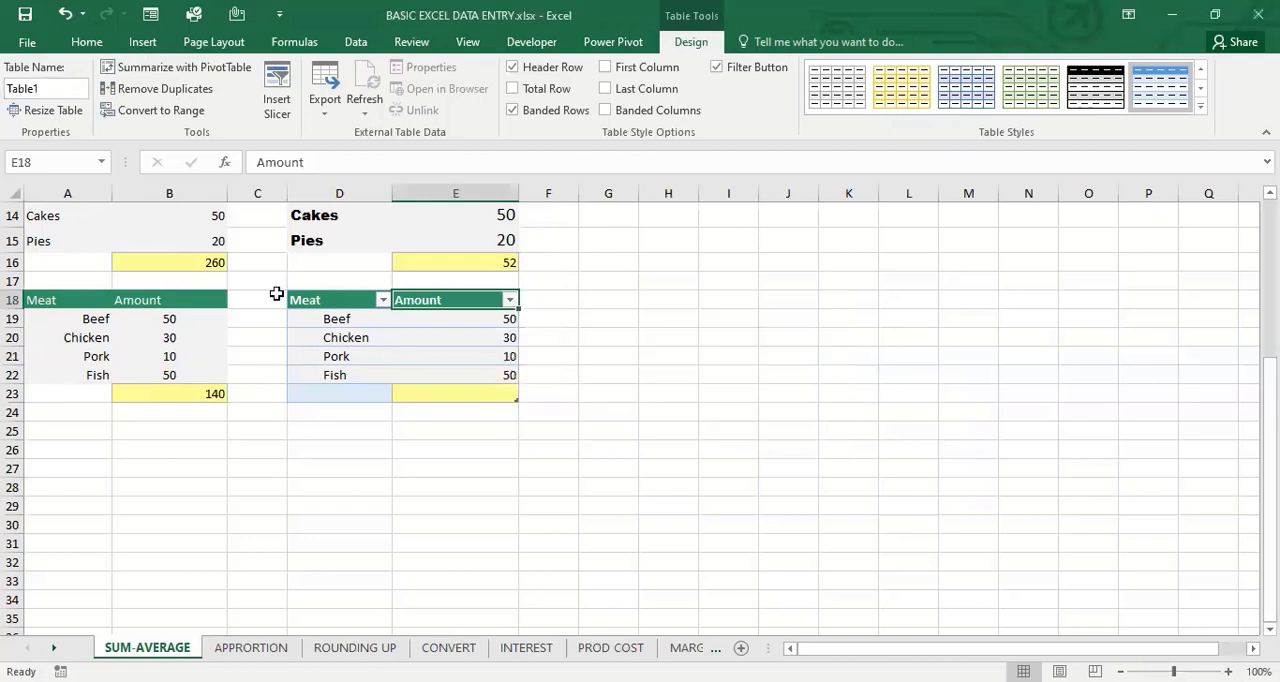
Rename the new meat table as MEAT_TABLE
click(46, 90)
text(MEAT_TABL)
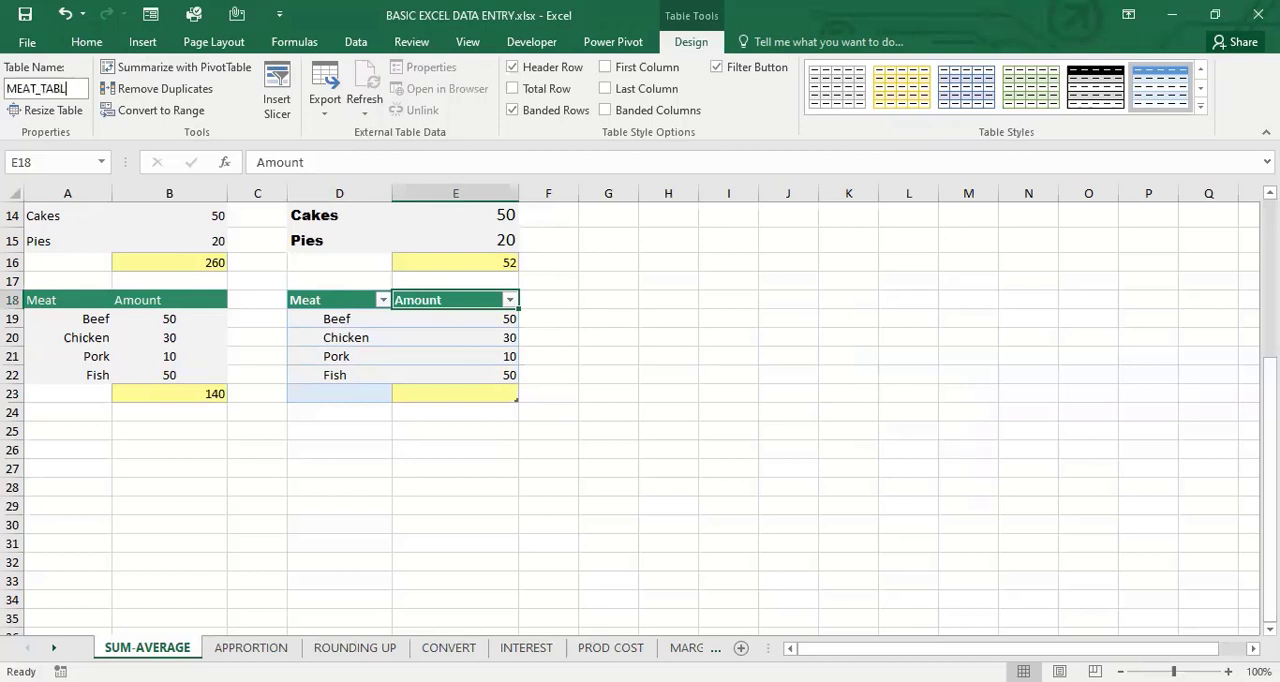
text(E)
click(443, 355)
In H22, total the meat table's Amount column with the structured reference formula =SUM(MEAT_TABLE[Amount])
click(694, 370)
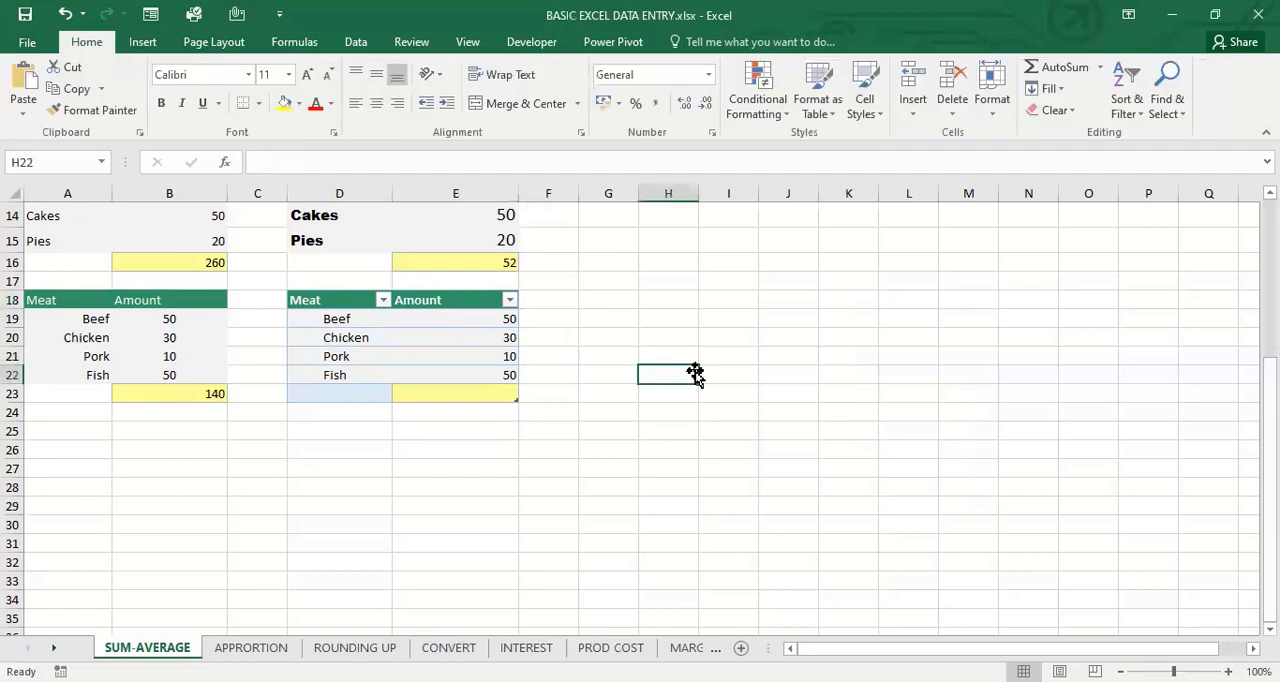
text(=)
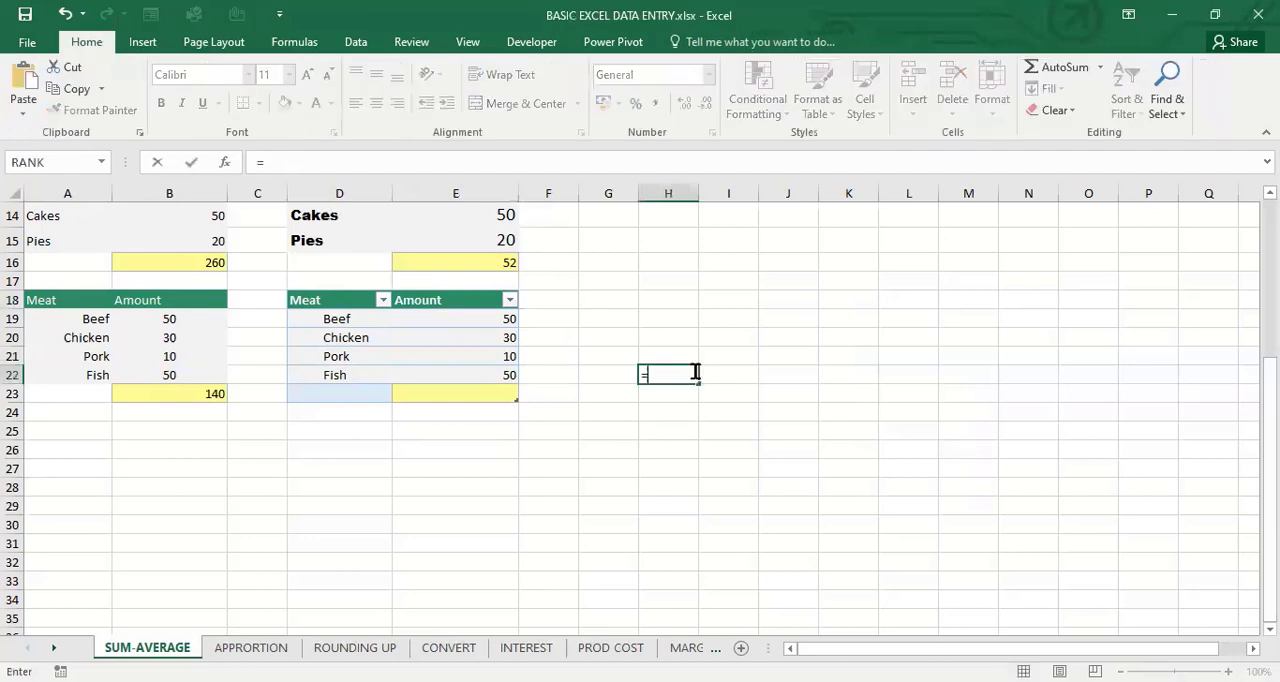
text(MEAT)
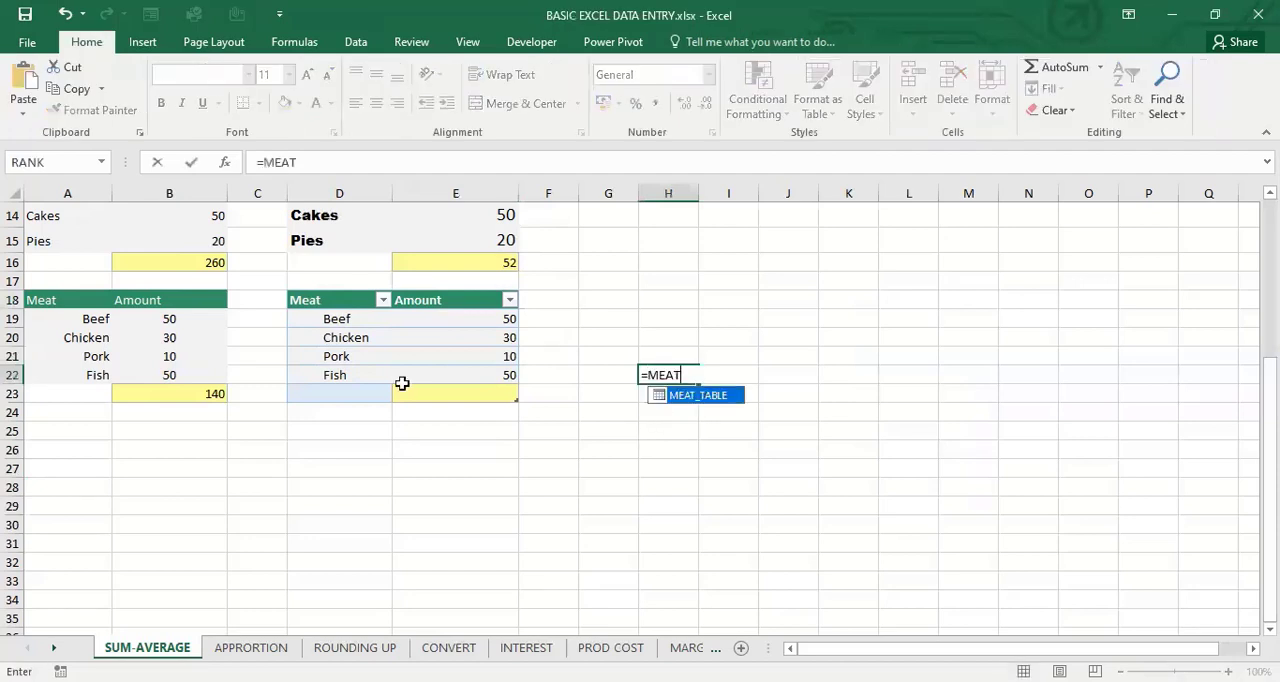
key(Tab)
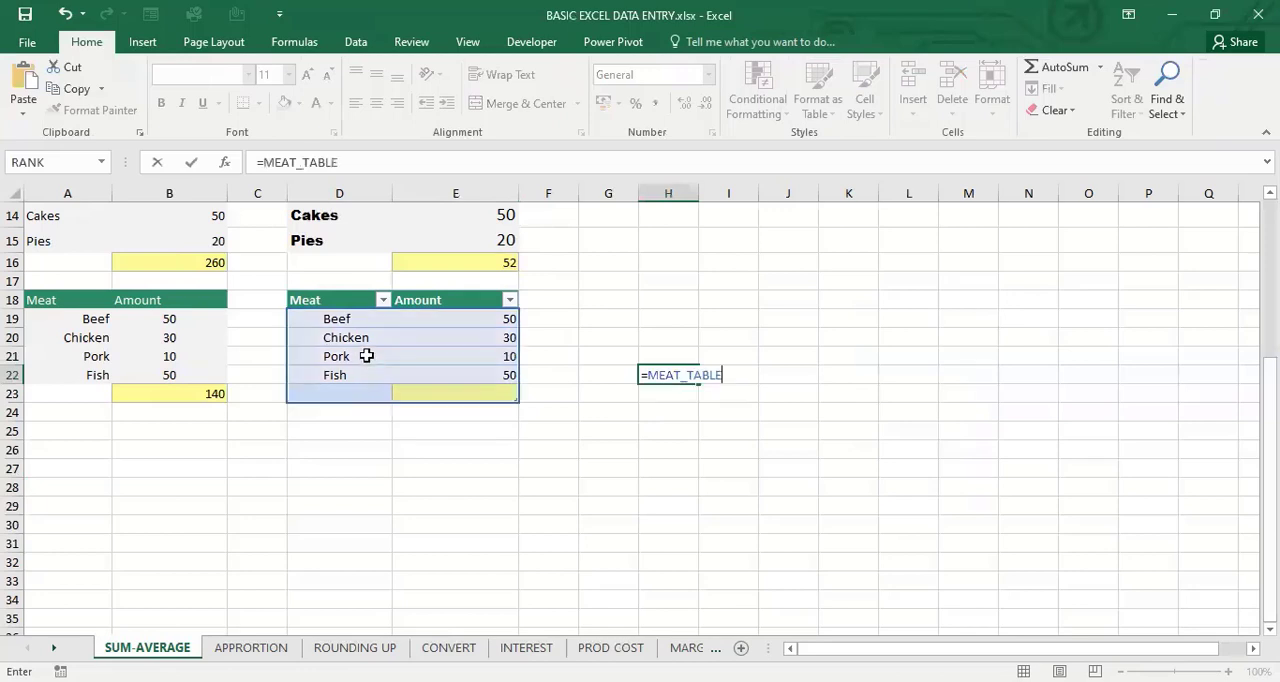
text([)
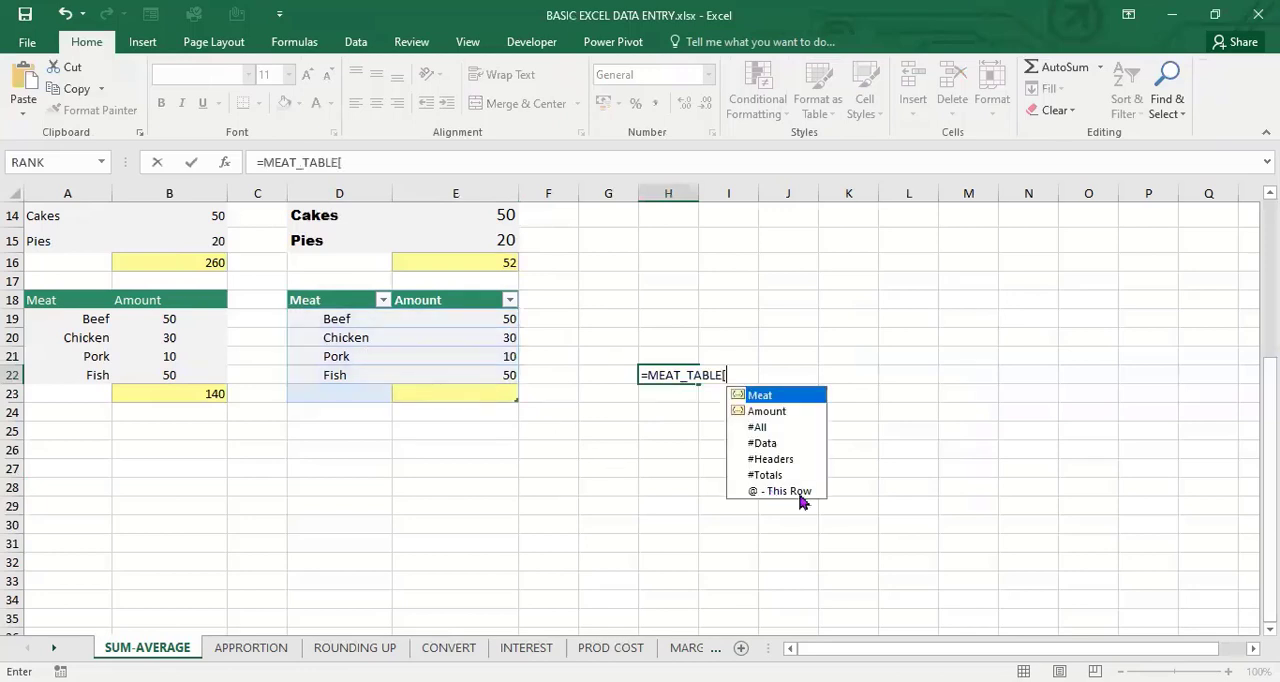
double_click(775, 411)
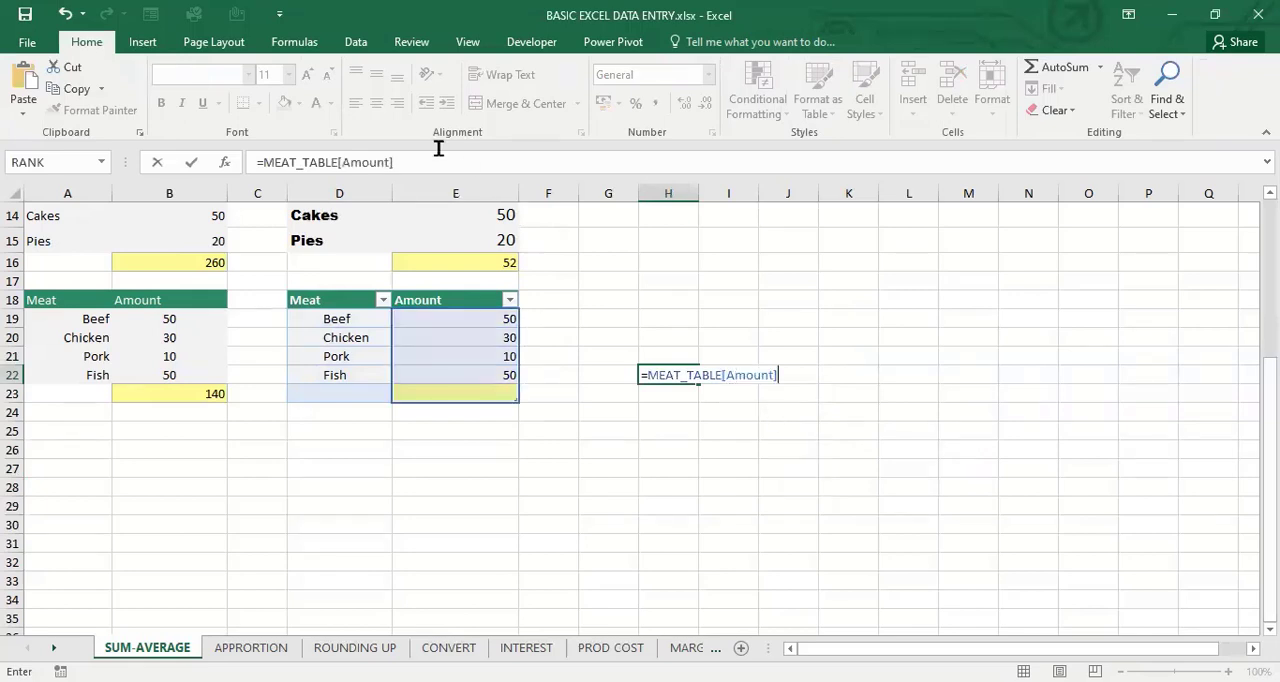
click(266, 158)
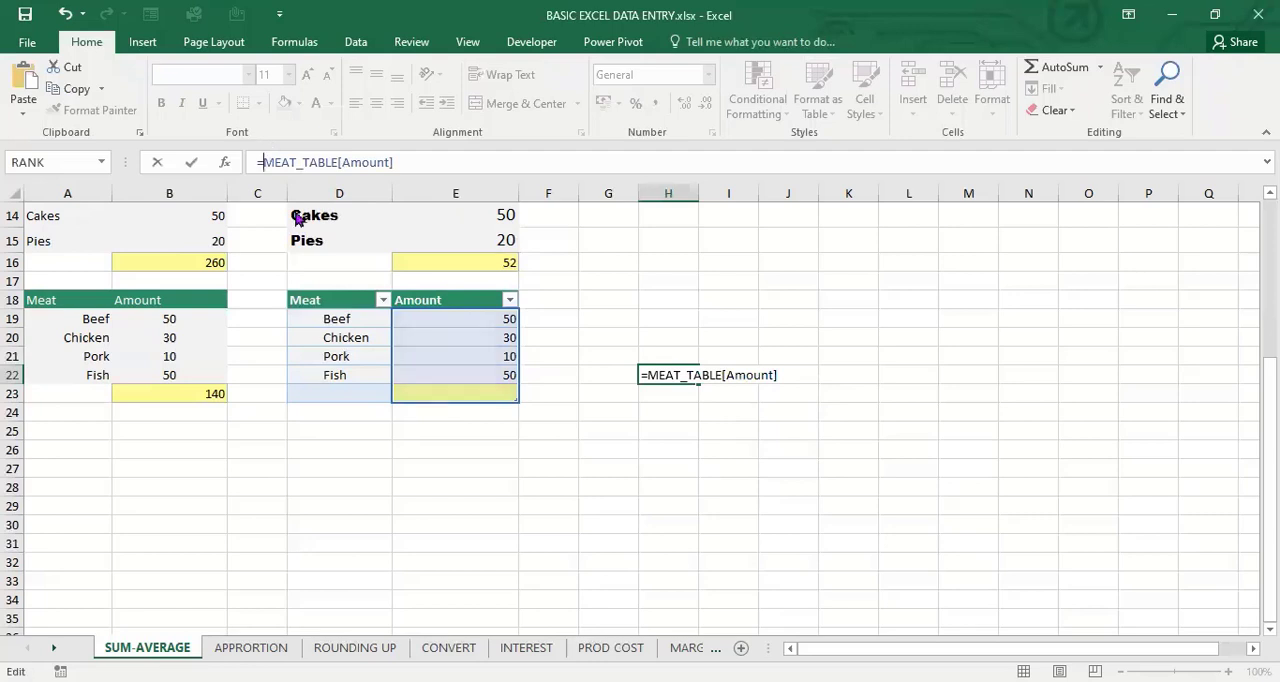
text(SUM()
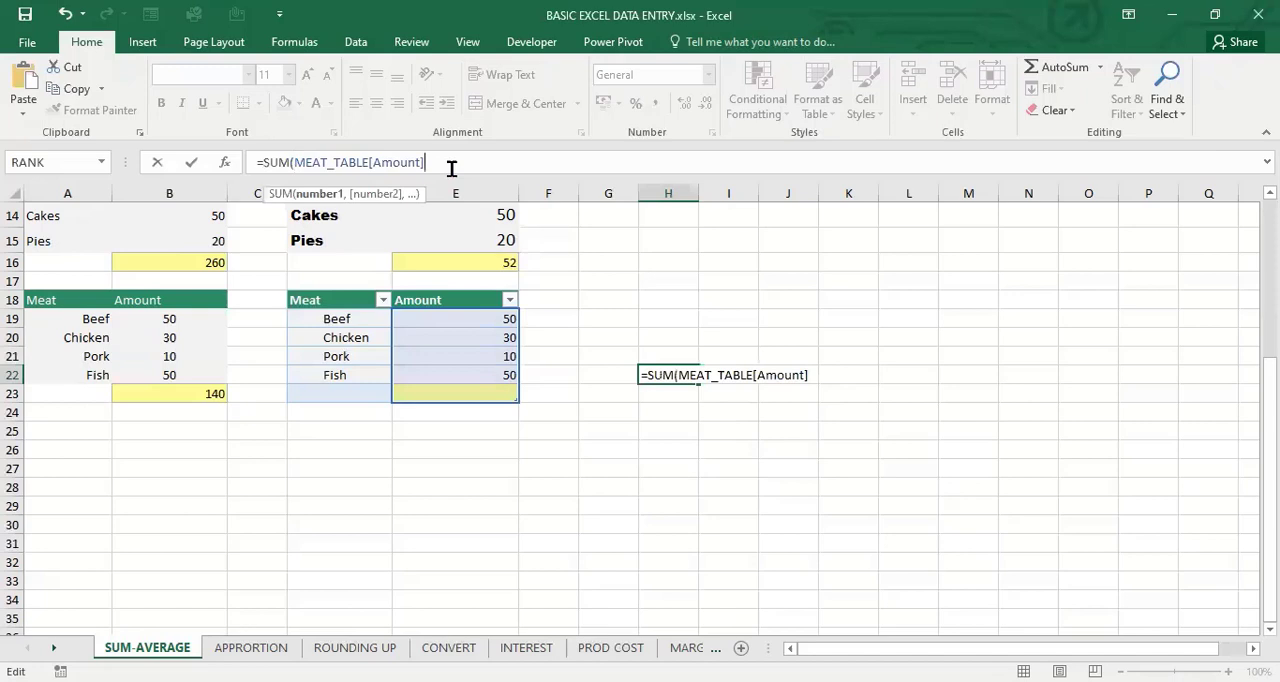
text())
key(Return)
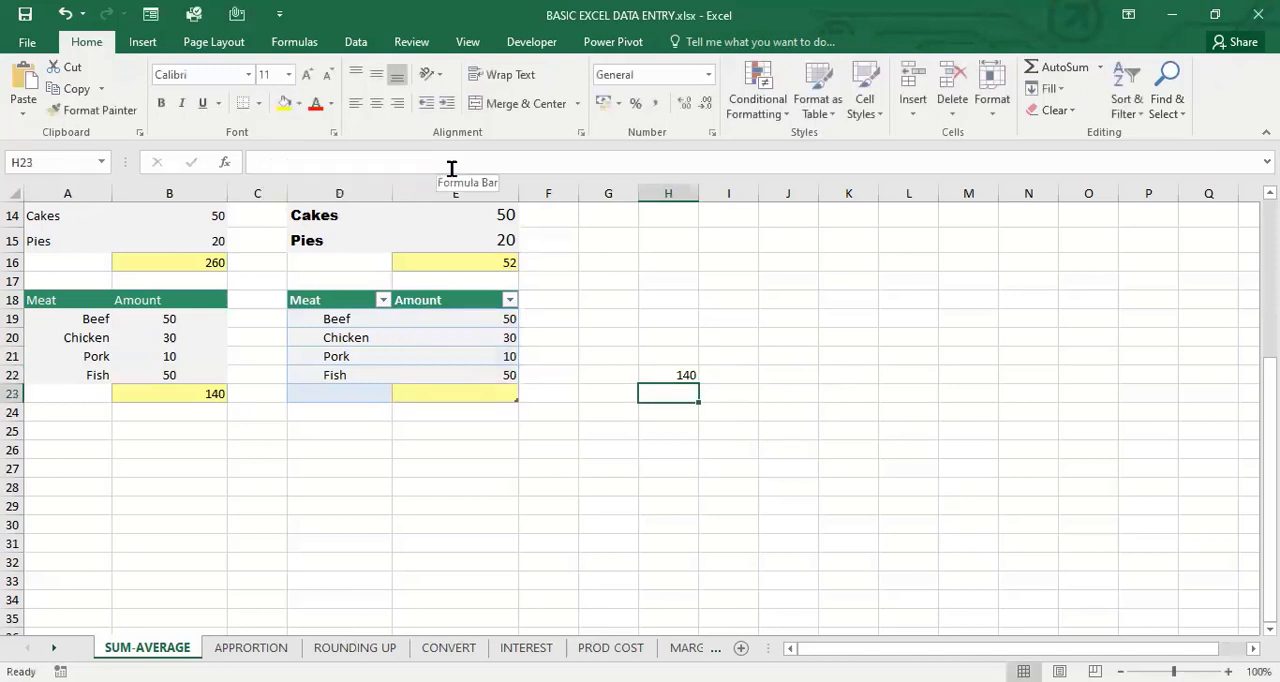
click(421, 378)
key(Up)
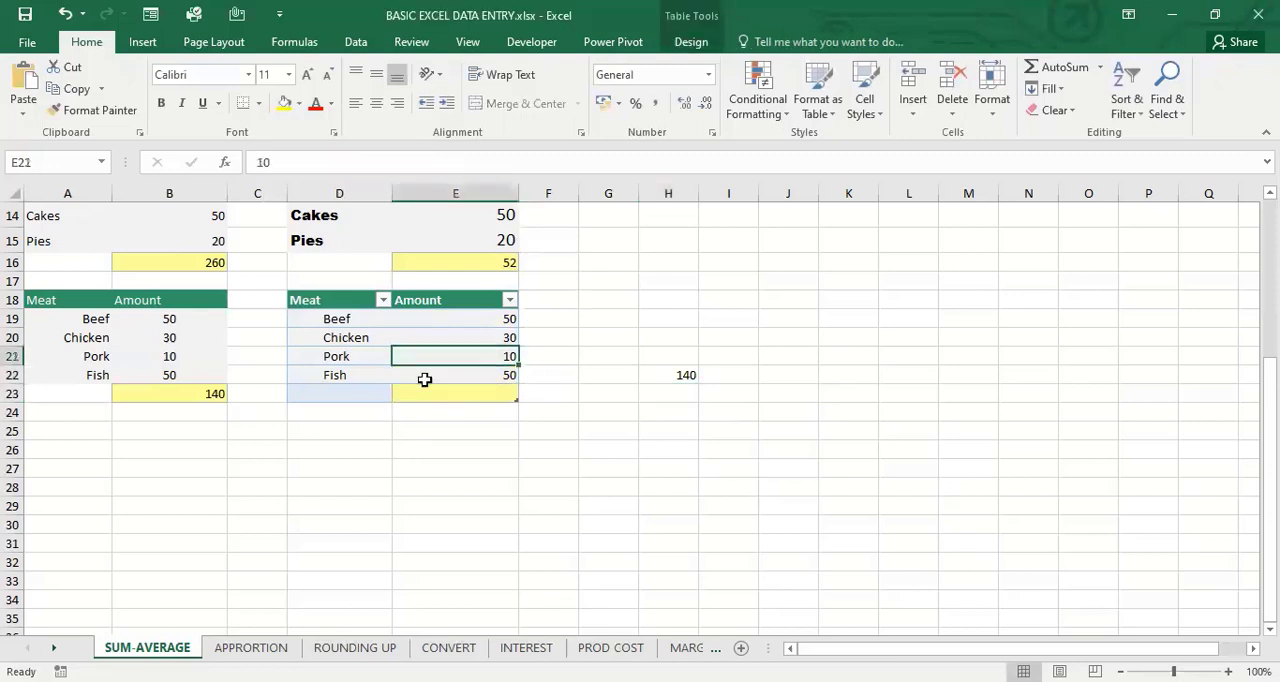
Look over the fruit, item and meat tables on the SUM-AVERAGE sheet
key(Up)
key(Up)
key(Up)
key(Up)
key(Up)
key(Up)
key(Up)
key(Up)
key(Up)
key(Up)
key(Up)
key(Up)
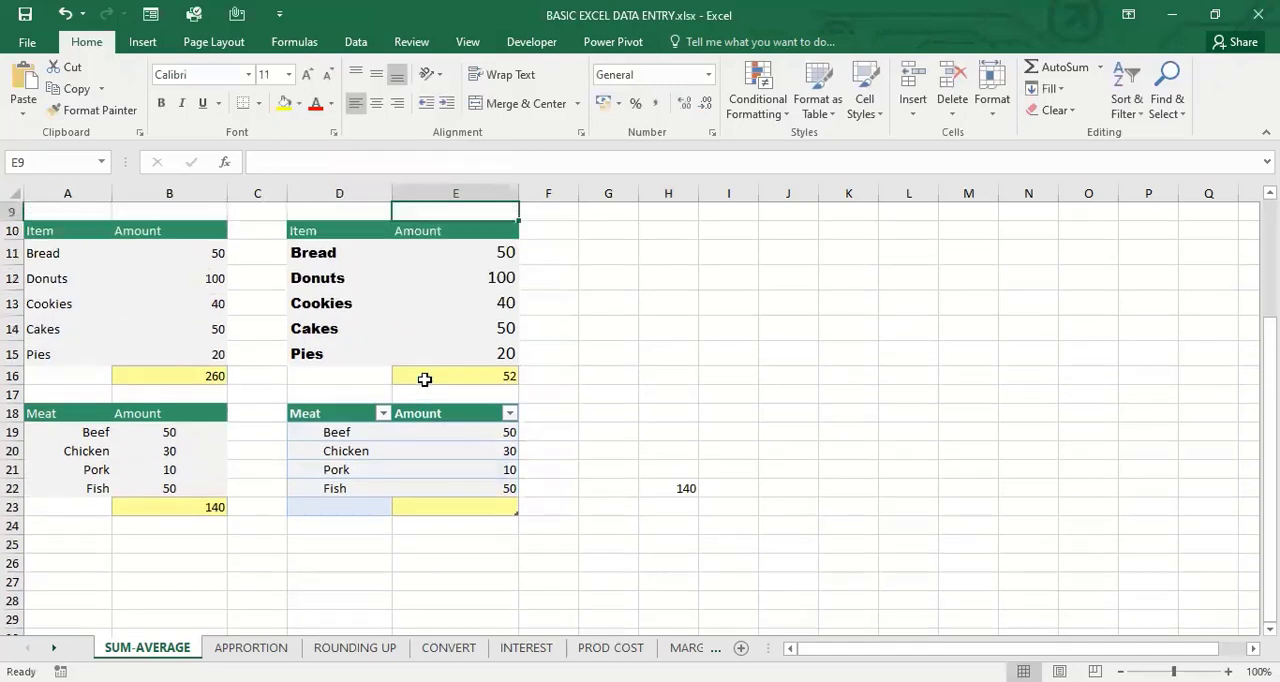
key(Up)
key(Up)
key(Up)
key(Up)
key(Up)
key(Down)
key(Down)
key(Down)
key(Down)
key(Down)
key(Down)
key(Down)
key(Down)
key(Down)
key(Down)
key(Down)
key(Down)
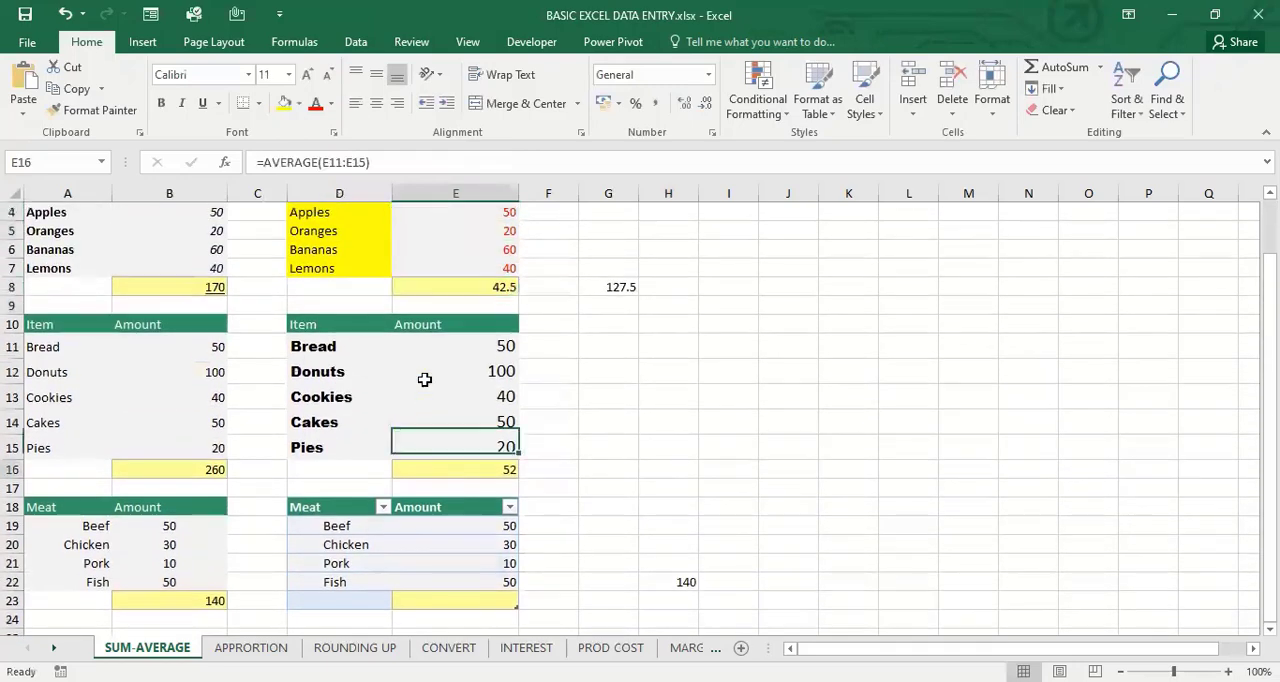
key(Down)
key(Down)
key(Down)
key(Down)
key(Down)
key(Down)
key(Down)
key(Down)
key(Down)
key(Down)
key(Down)
key(Down)
key(Down)
key(Down)
key(Down)
key(Down)
key(Down)
key(Down)
key(Down)
key(Down)
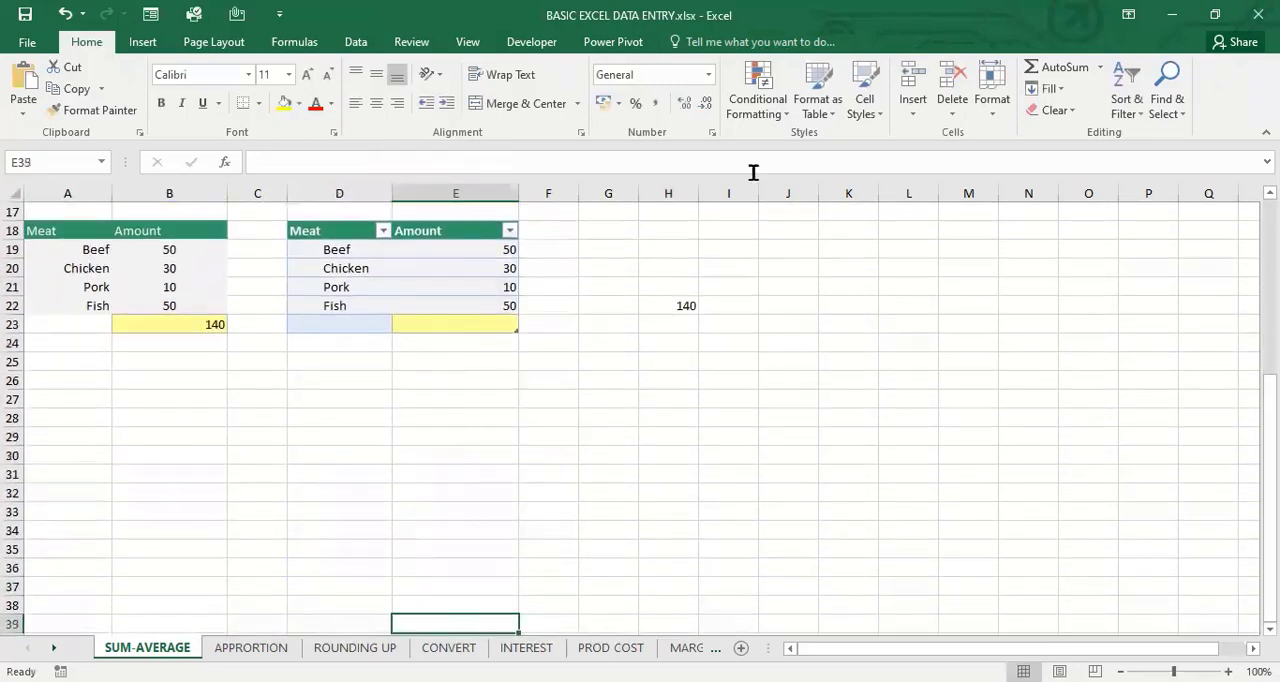
Format the empty range H25:M35 as a table in a black style, without treating its first row as headers
click(644, 366)
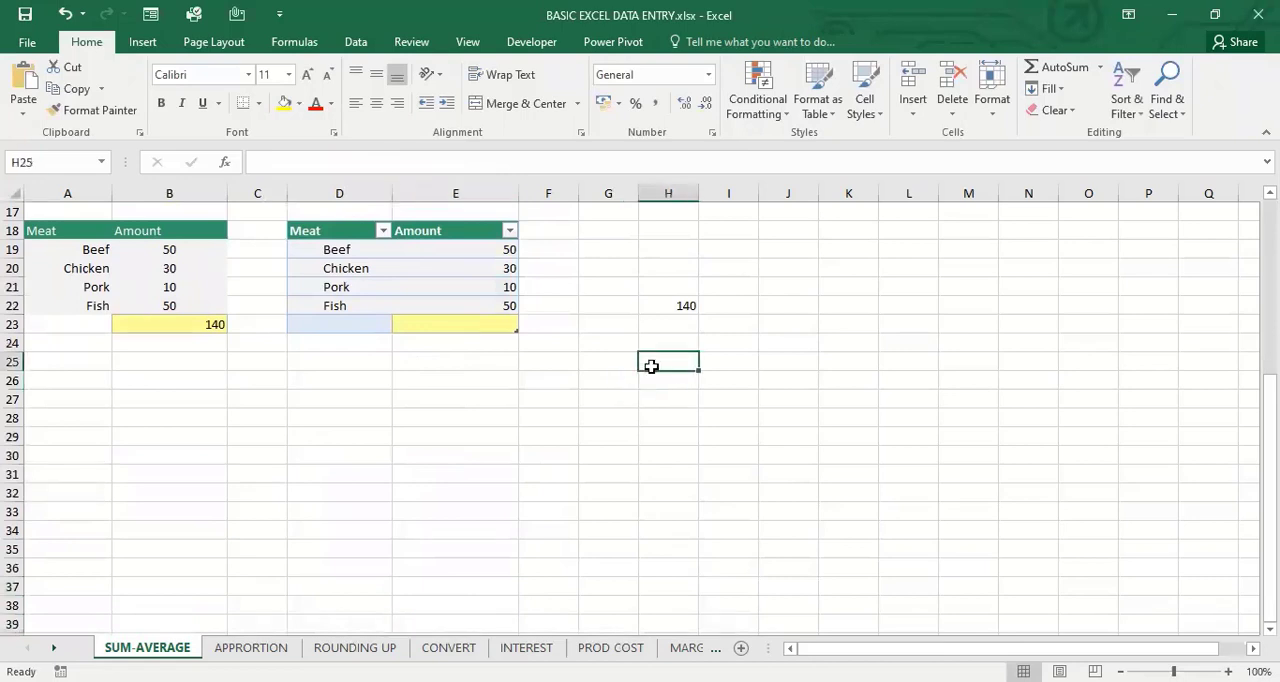
drag(651, 366, 971, 560)
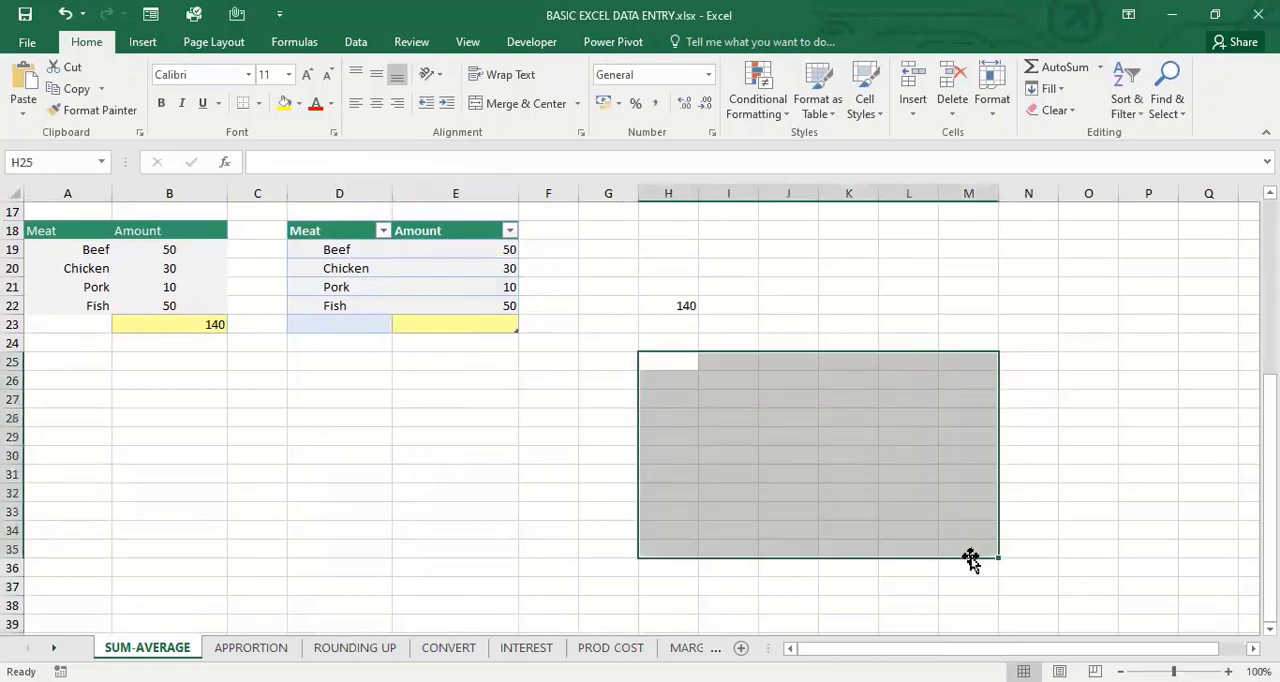
click(822, 75)
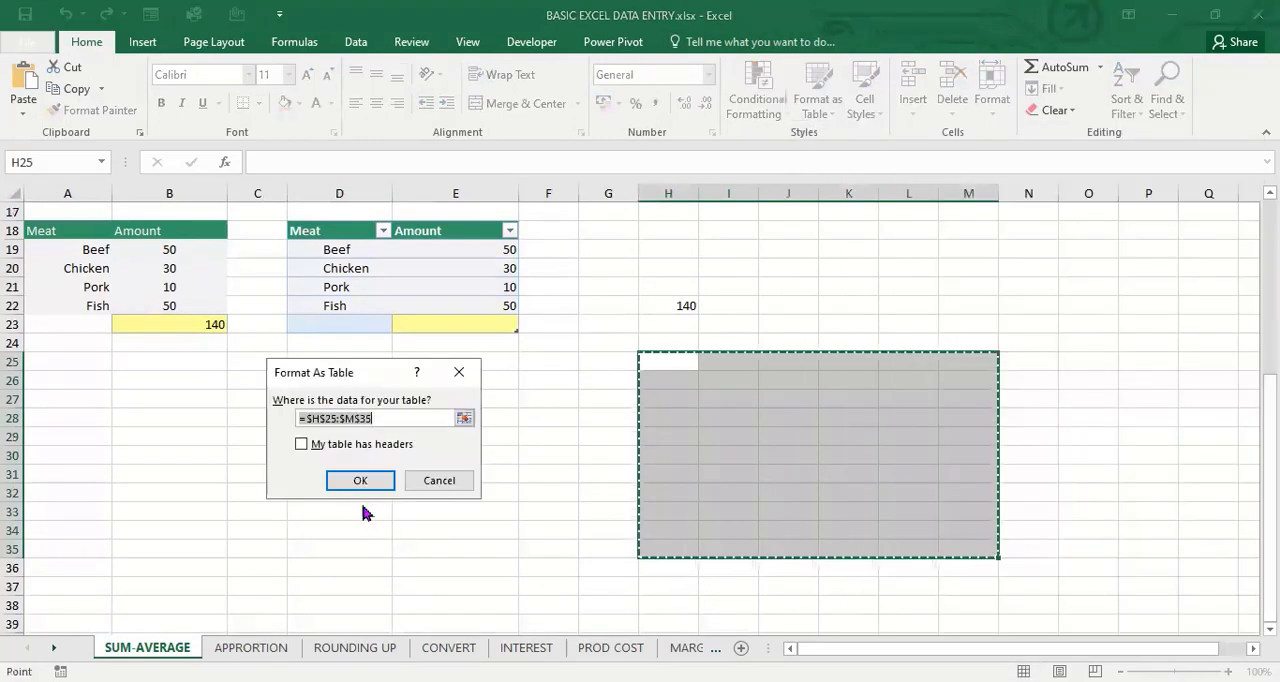
click(361, 481)
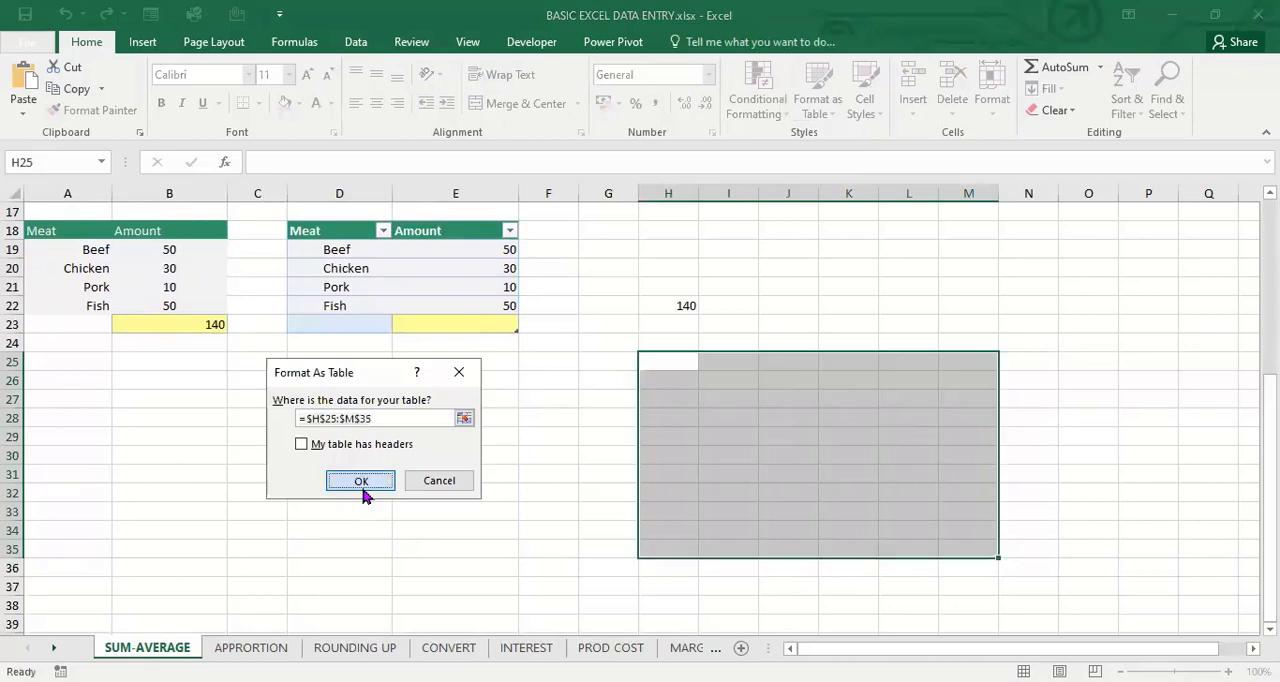
Rename the first four column headers of the new black table as SN, NAME, ADDRESS and PHONE
click(670, 364)
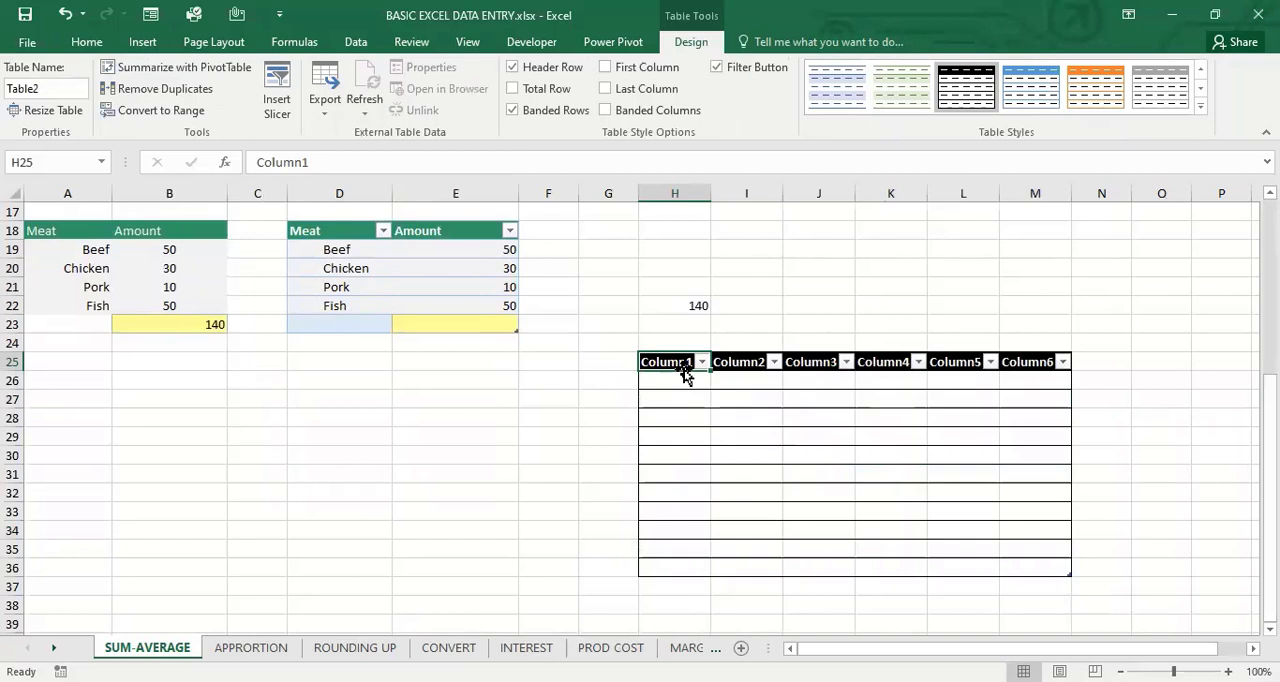
text(SN)
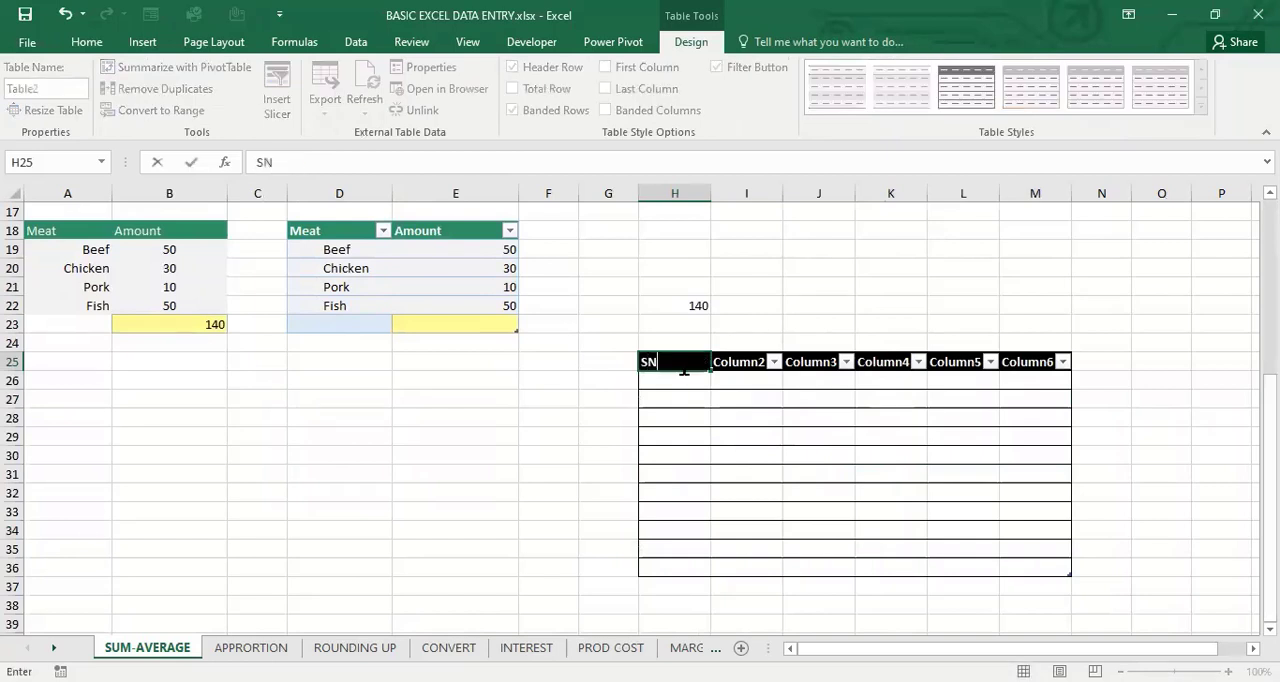
key(Tab)
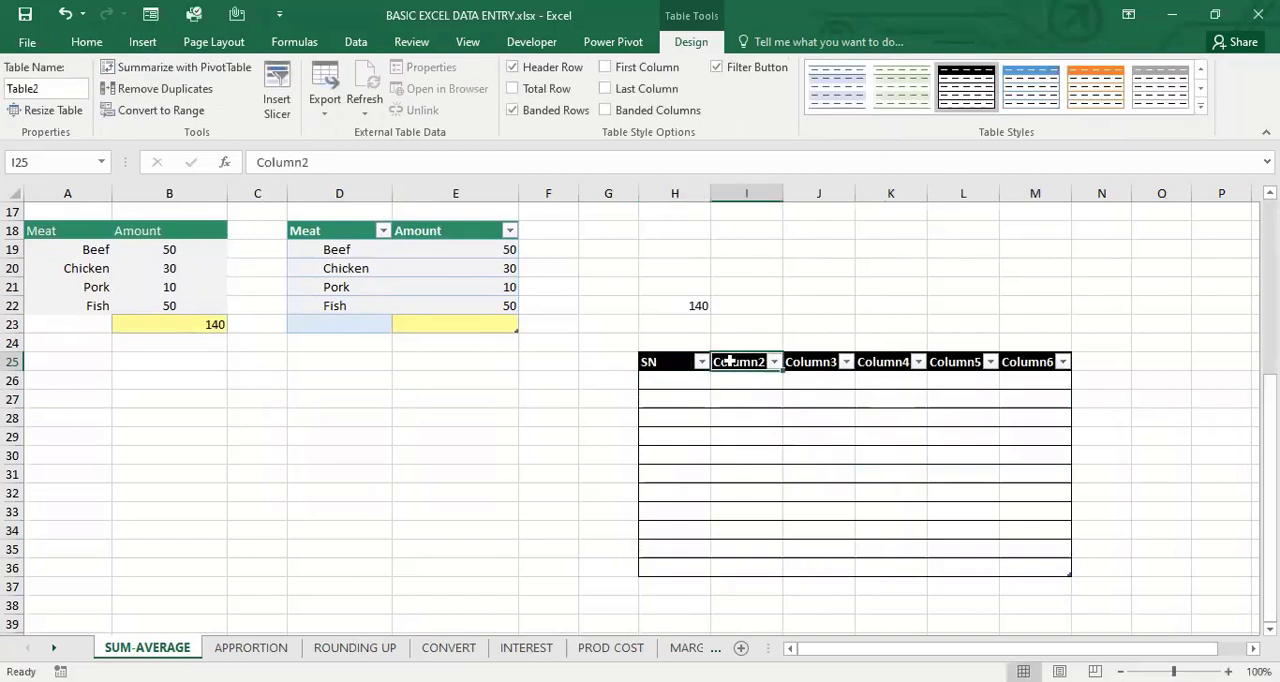
text(NAME)
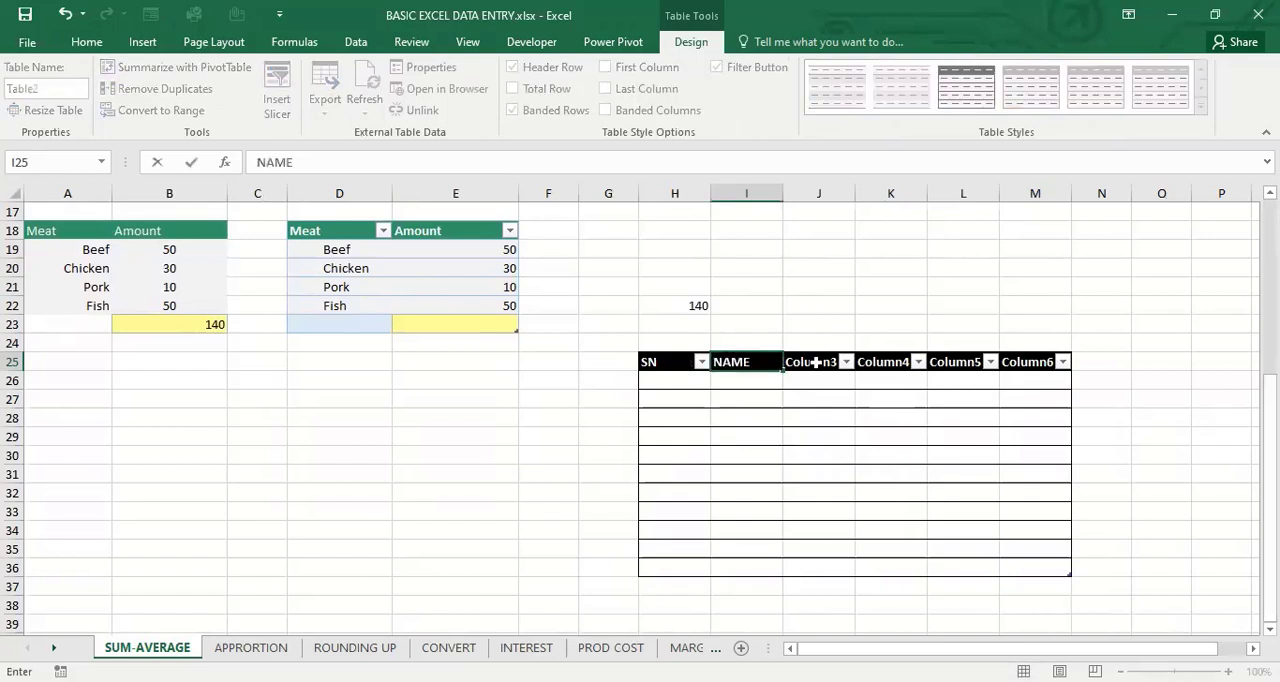
key(Tab)
text(A)
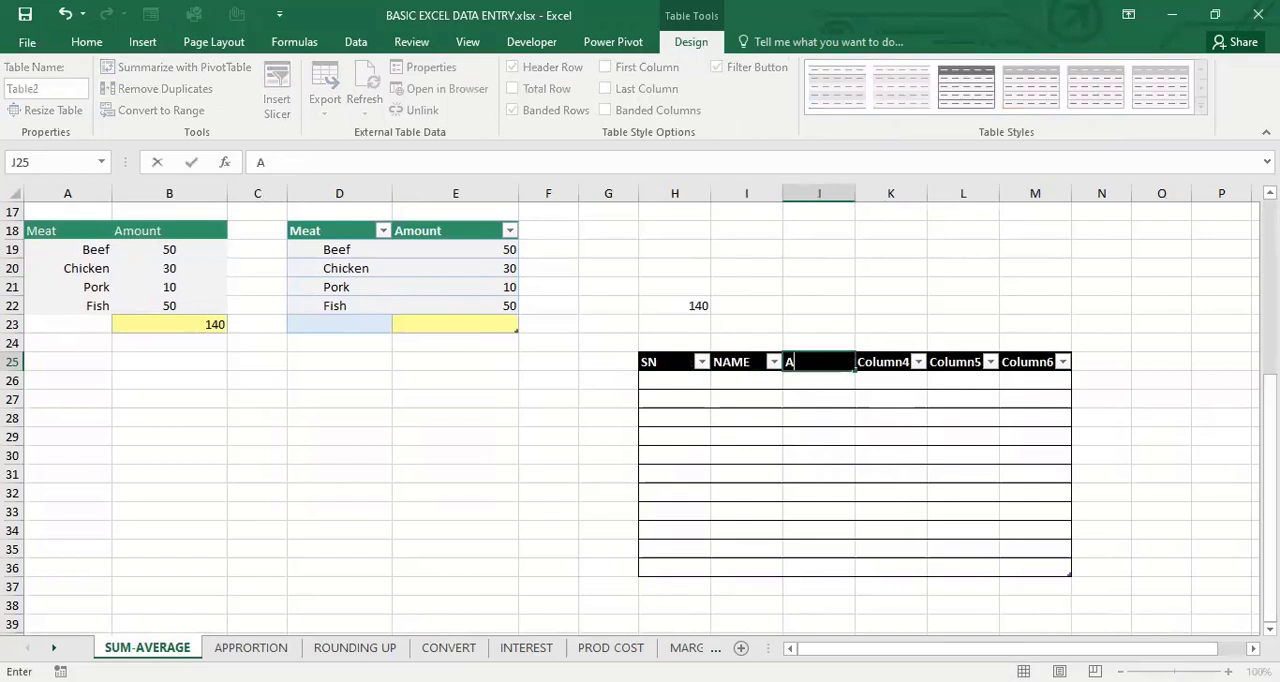
text(DDRESS)
click(877, 362)
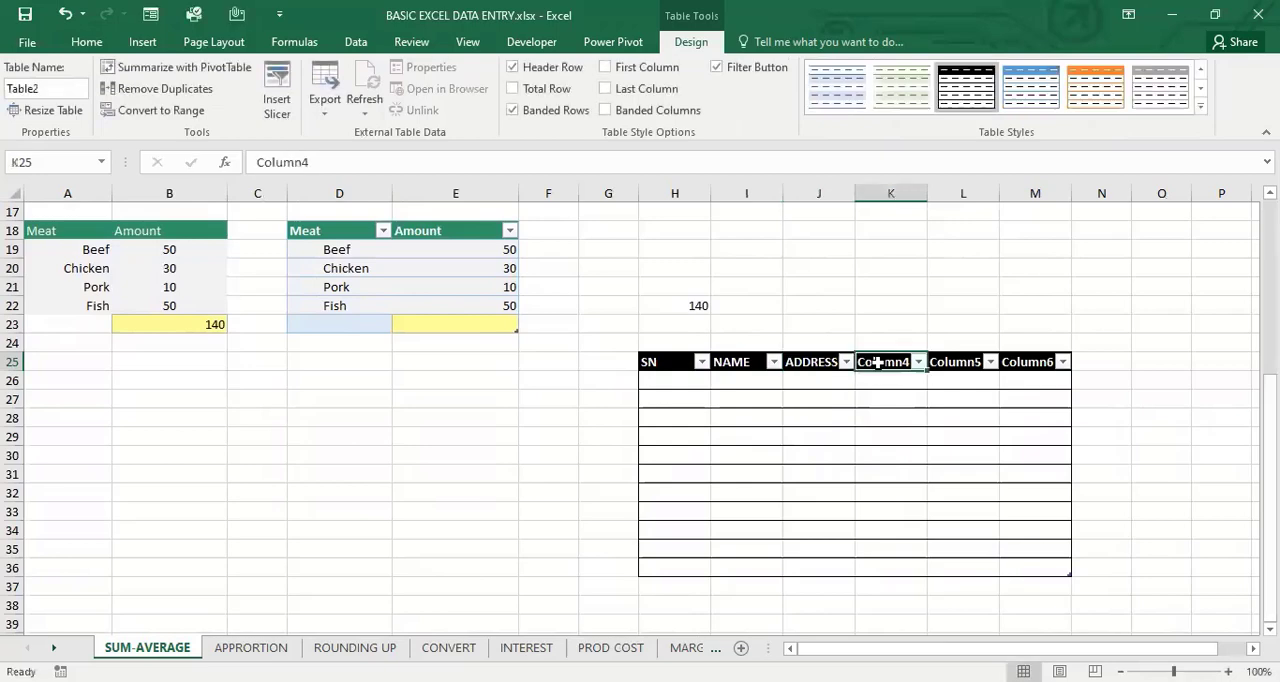
text(P)
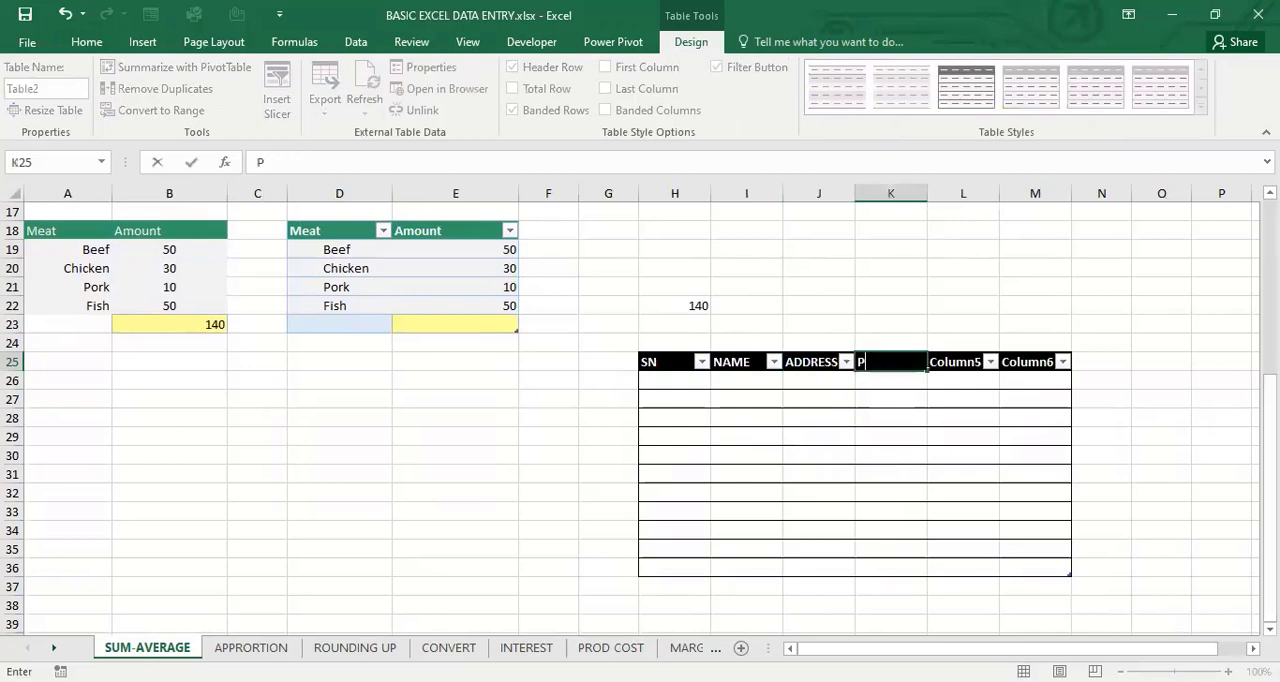
text(HONE)
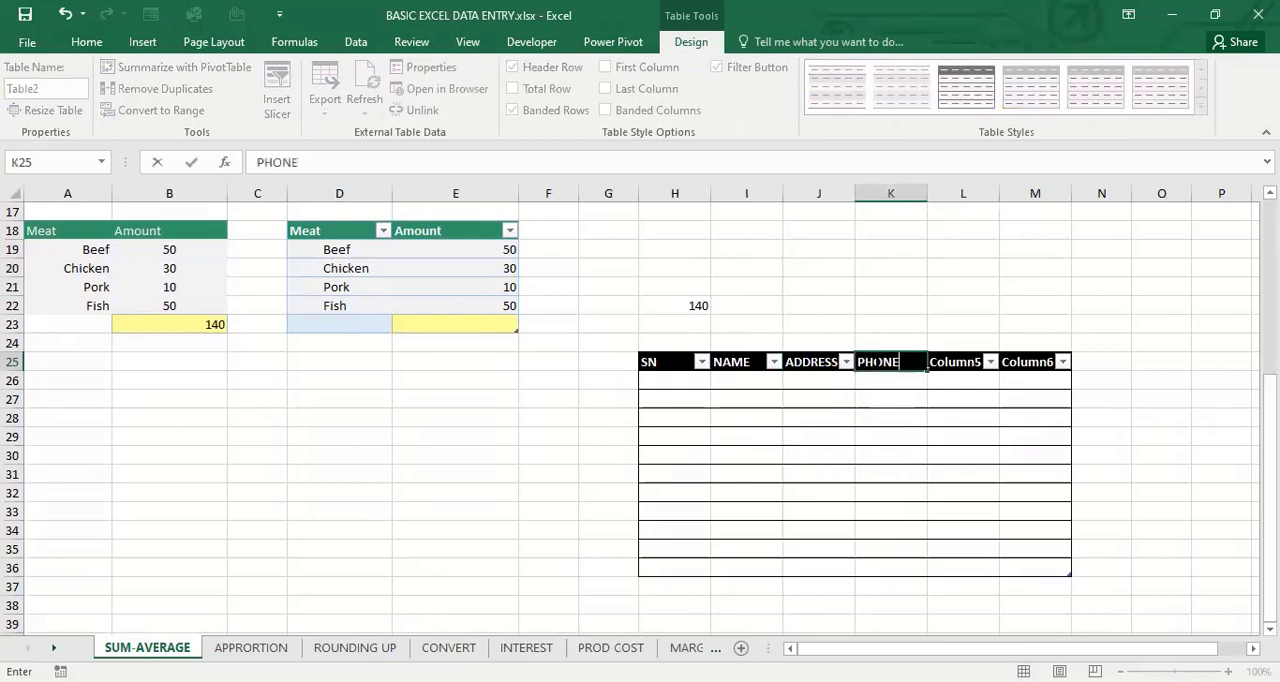
click(968, 366)
click(772, 432)
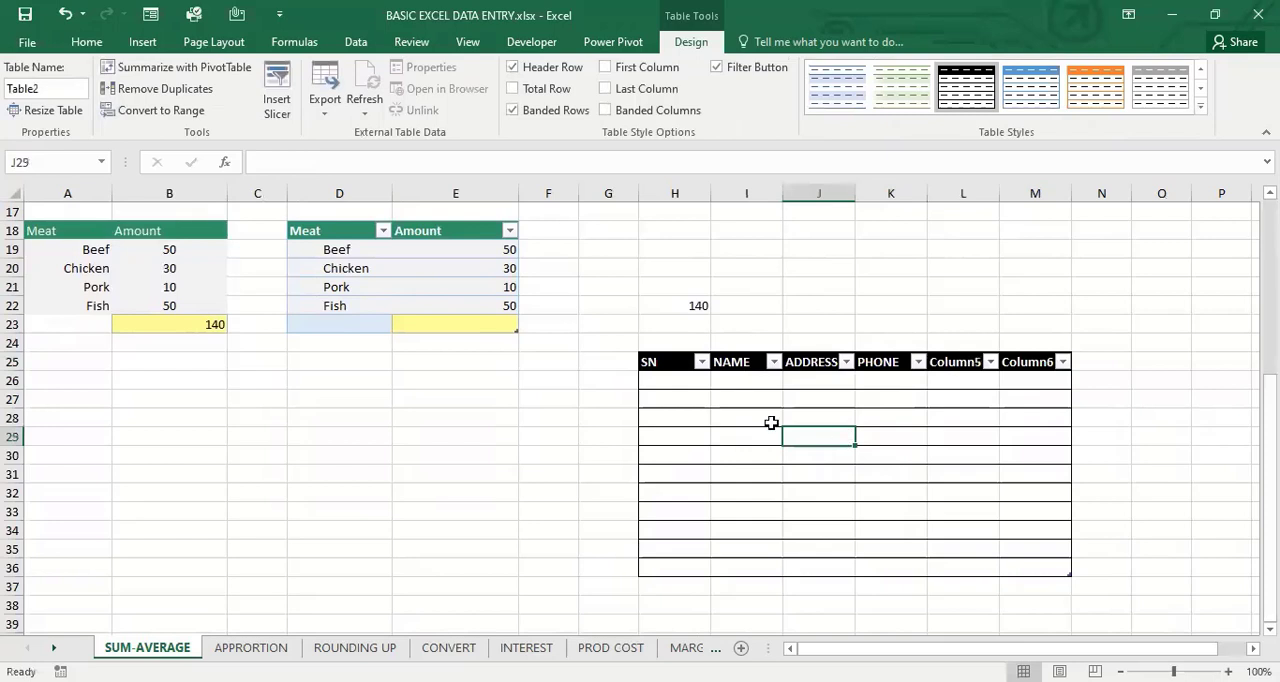
Number the first three rows of the SN column 1, 2 and 3 in H26:H28
click(677, 387)
text(1)
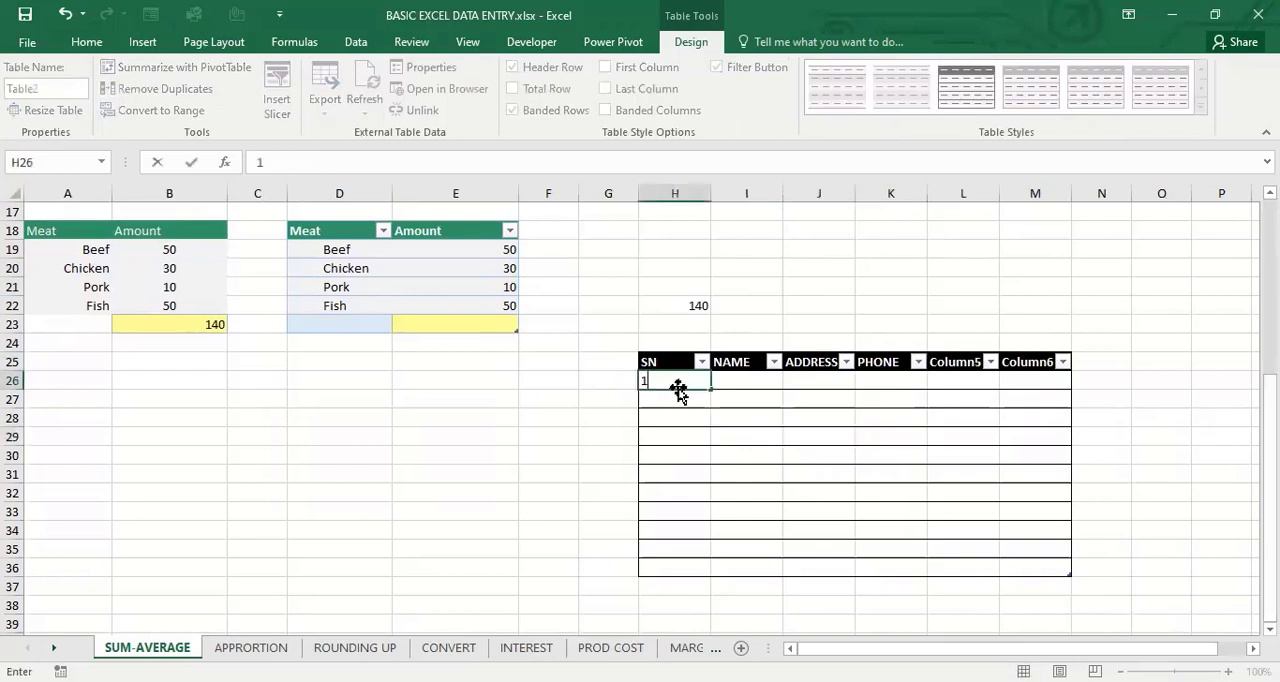
key(Return)
text(2)
key(Return)
text(3)
key(Return)
click(884, 430)
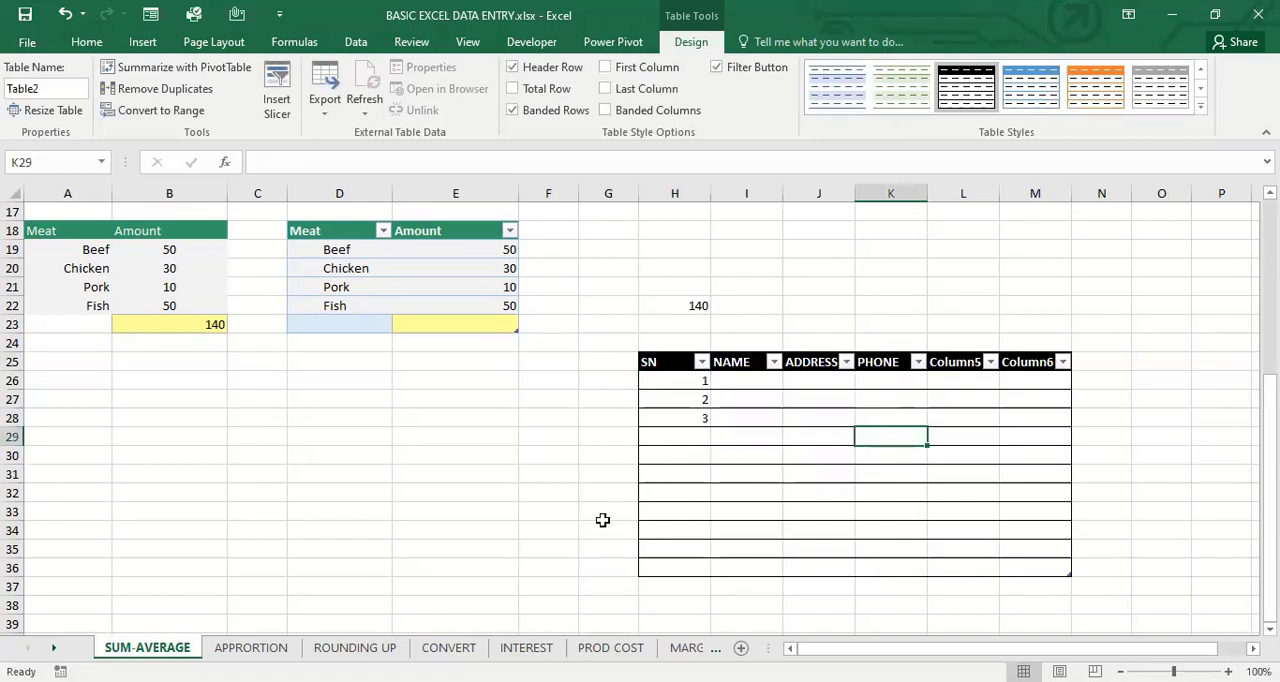
click(848, 467)
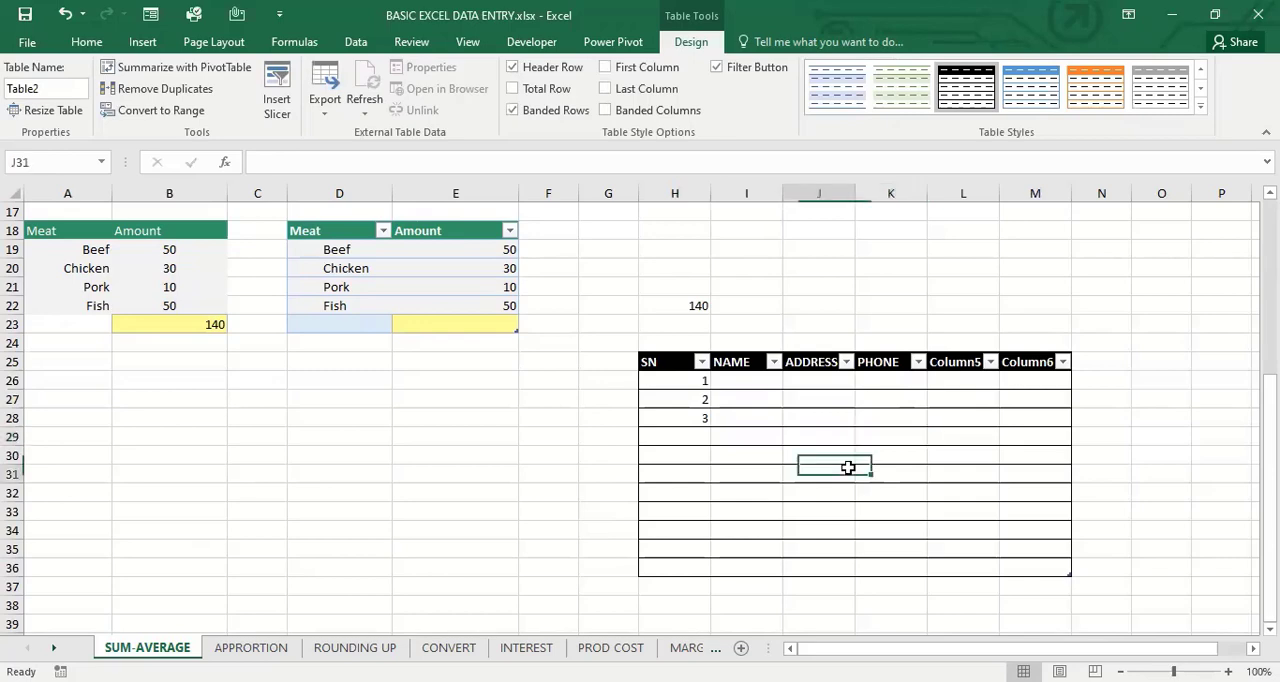
Switch to the APPRORTION sheet and examine the fruit table's Amount and Quantity headers in row 3
click(265, 649)
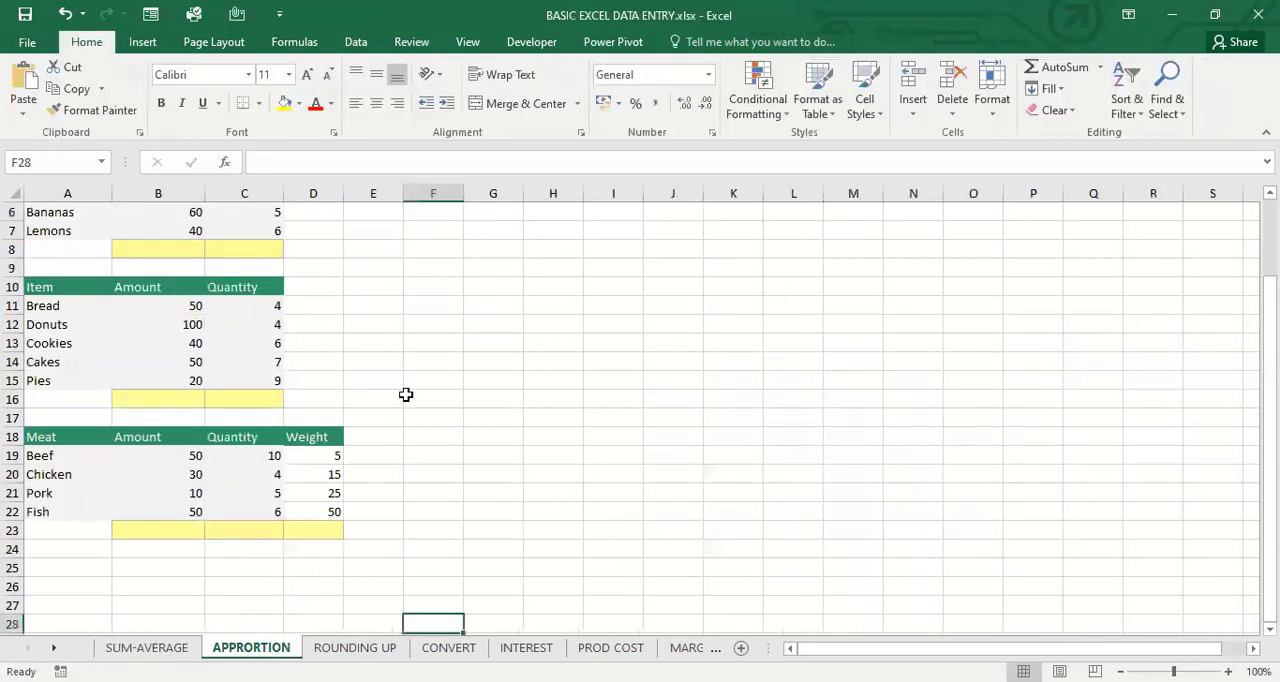
key(Up)
key(Up)
key(Up)
key(Up)
key(Up)
key(Up)
key(Up)
key(Up)
key(Up)
key(Up)
key(Up)
key(Up)
key(Up)
key(Up)
key(Up)
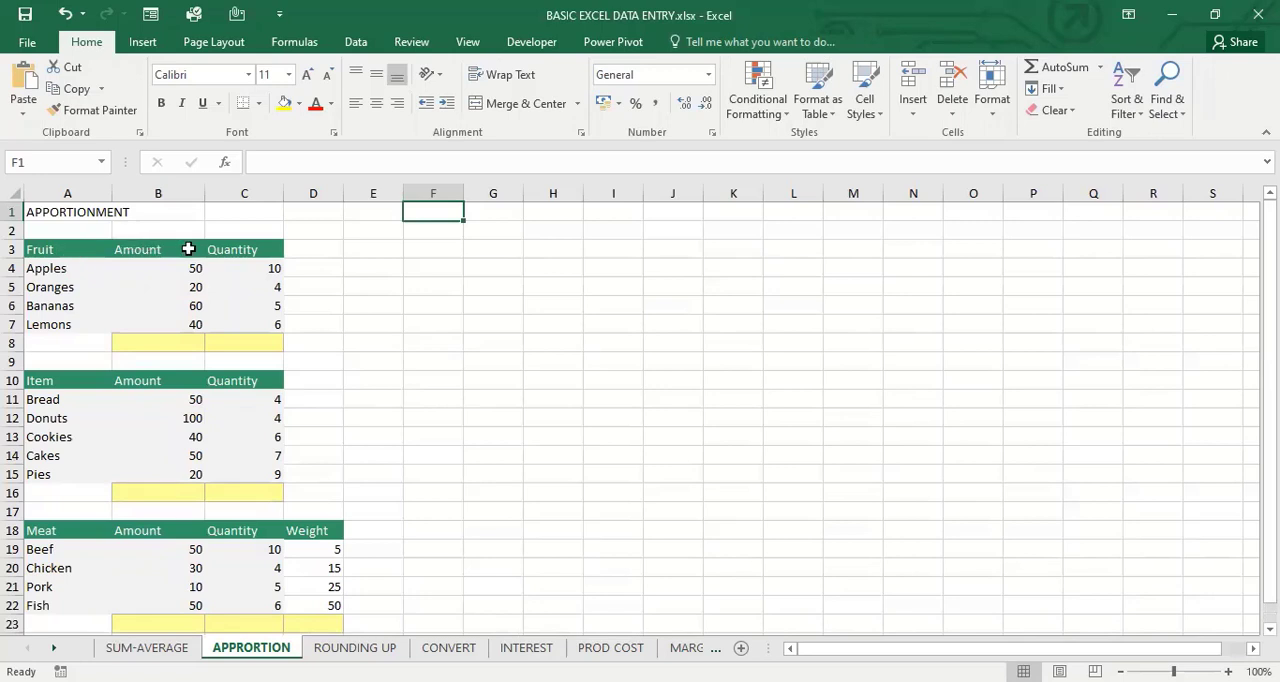
click(277, 249)
click(168, 250)
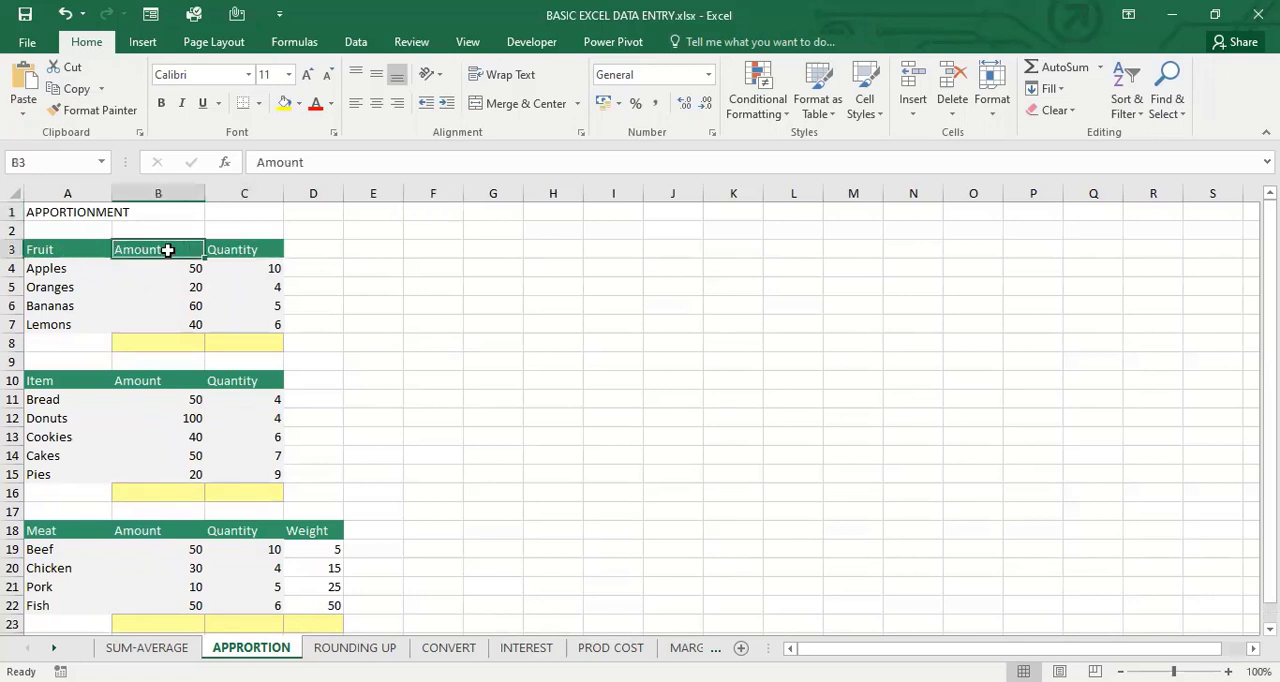
click(252, 250)
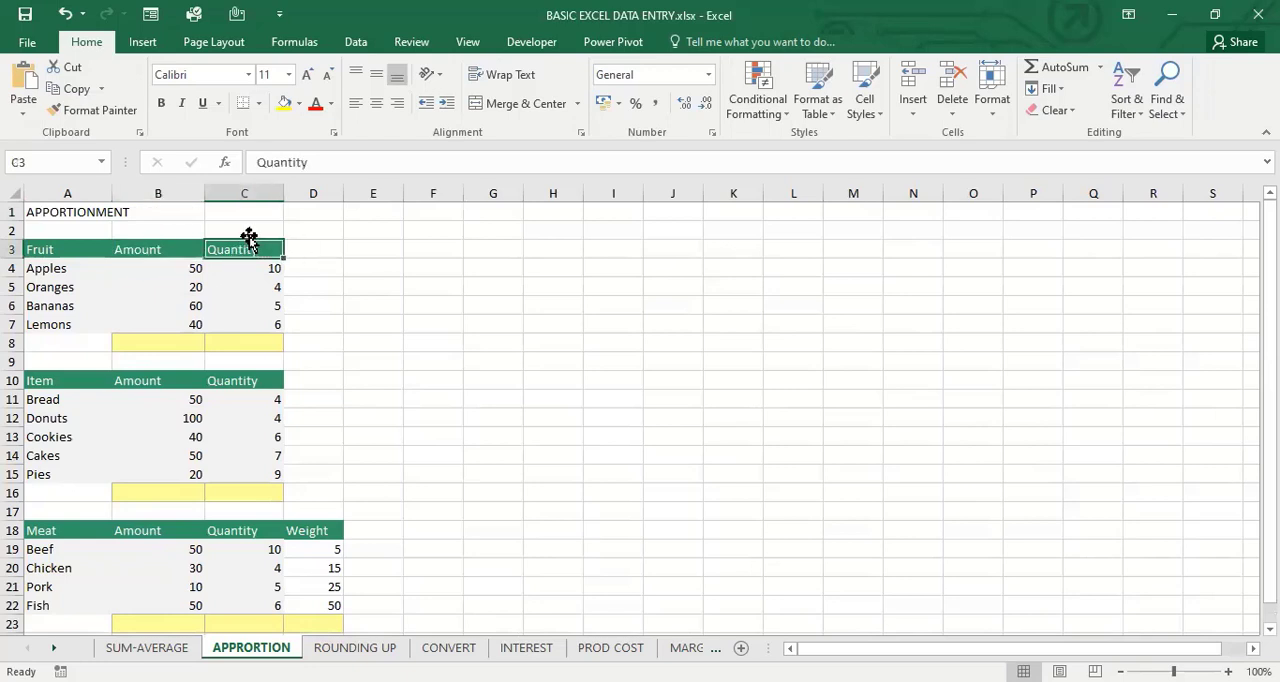
Enter 300 in C2, above the fruit table's Quantity header
click(257, 231)
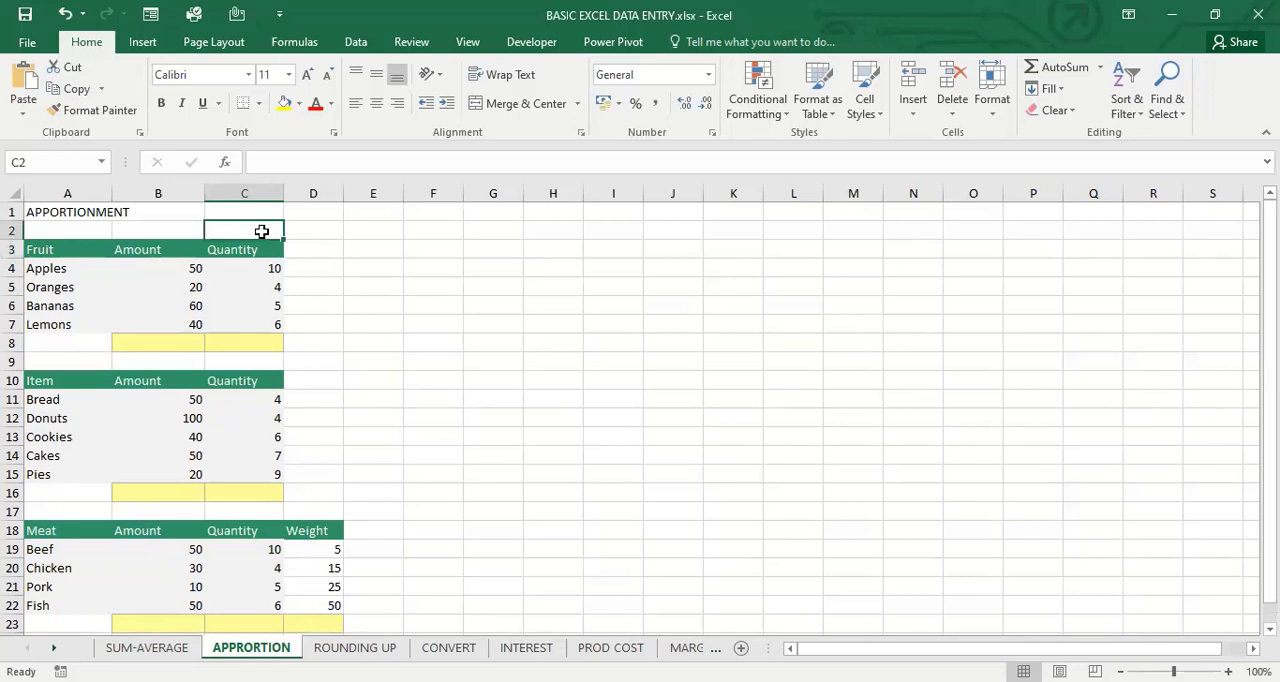
text(3)
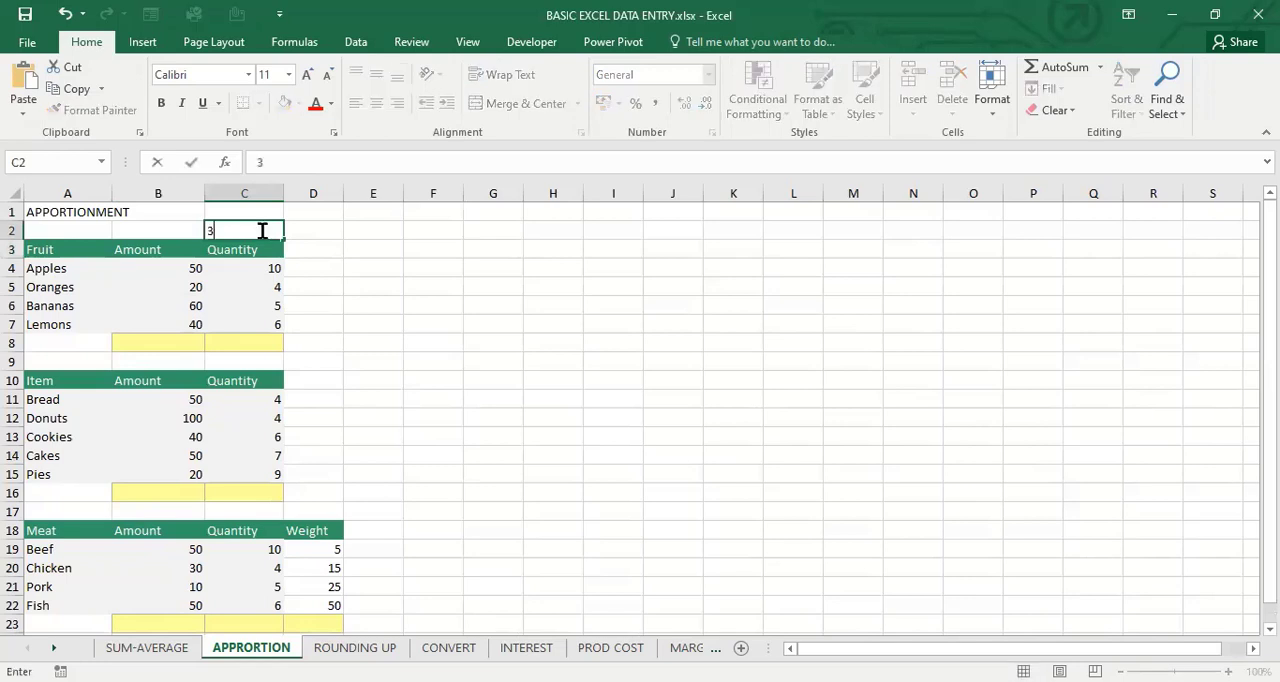
text(00)
key(Return)
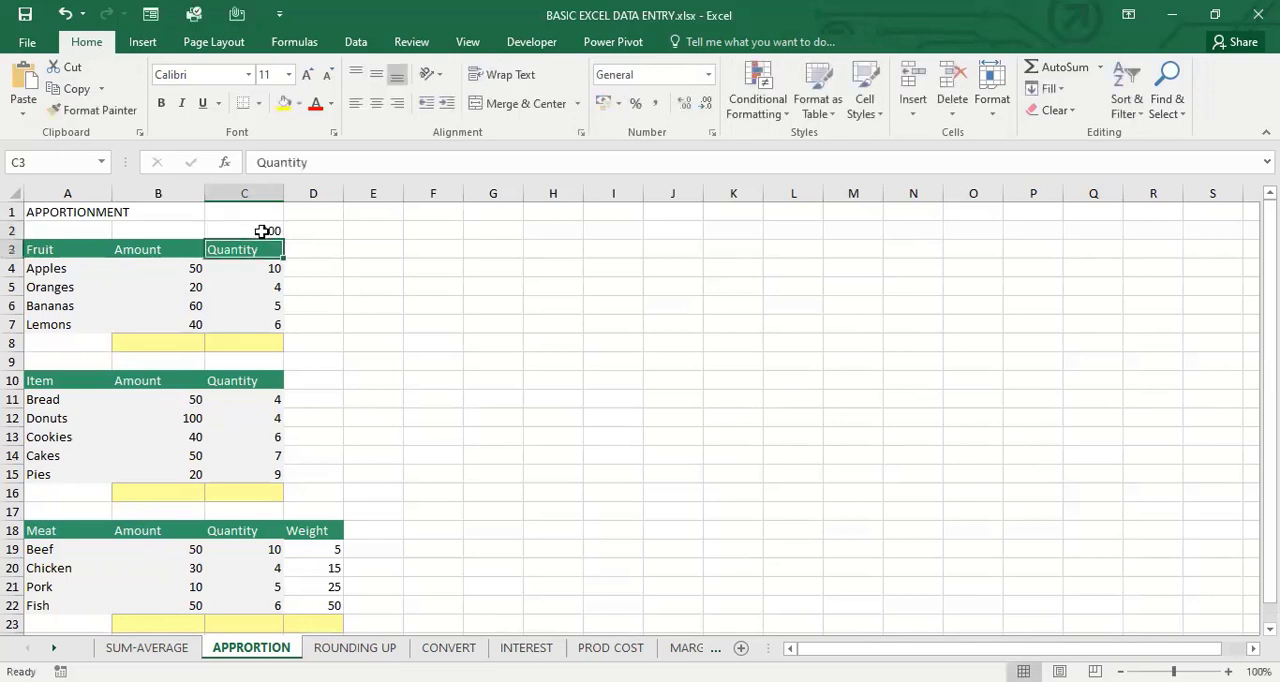
click(309, 266)
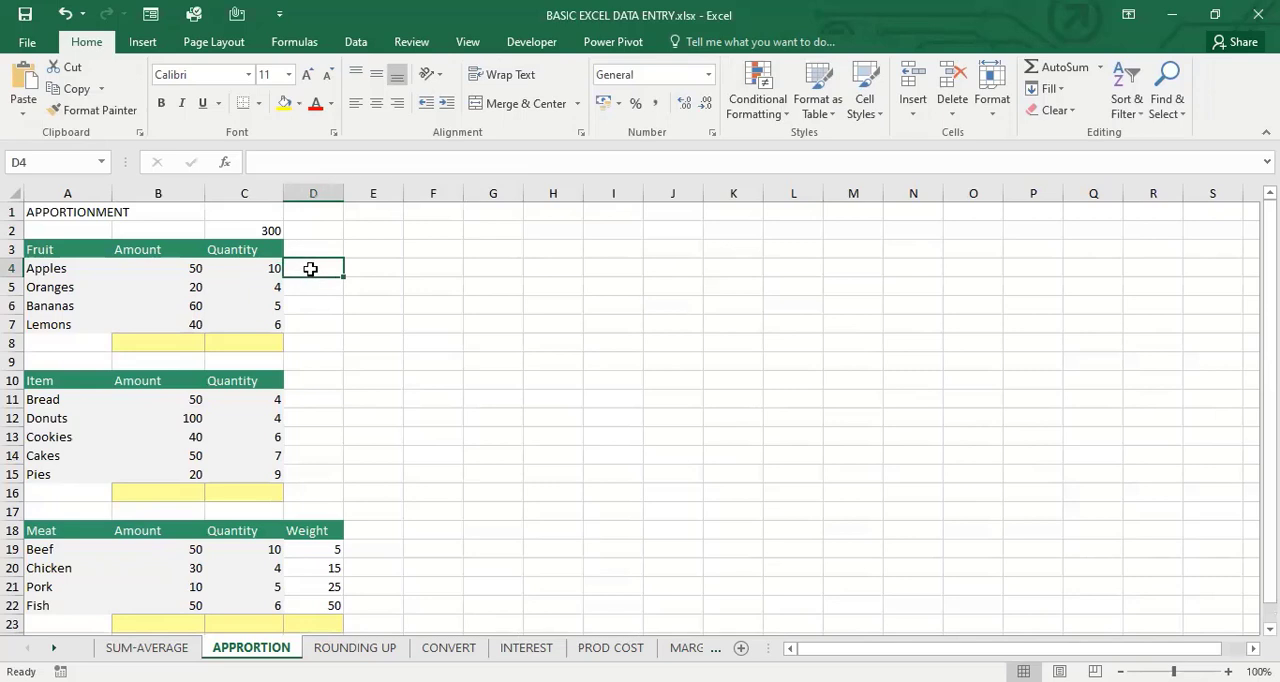
text(=)
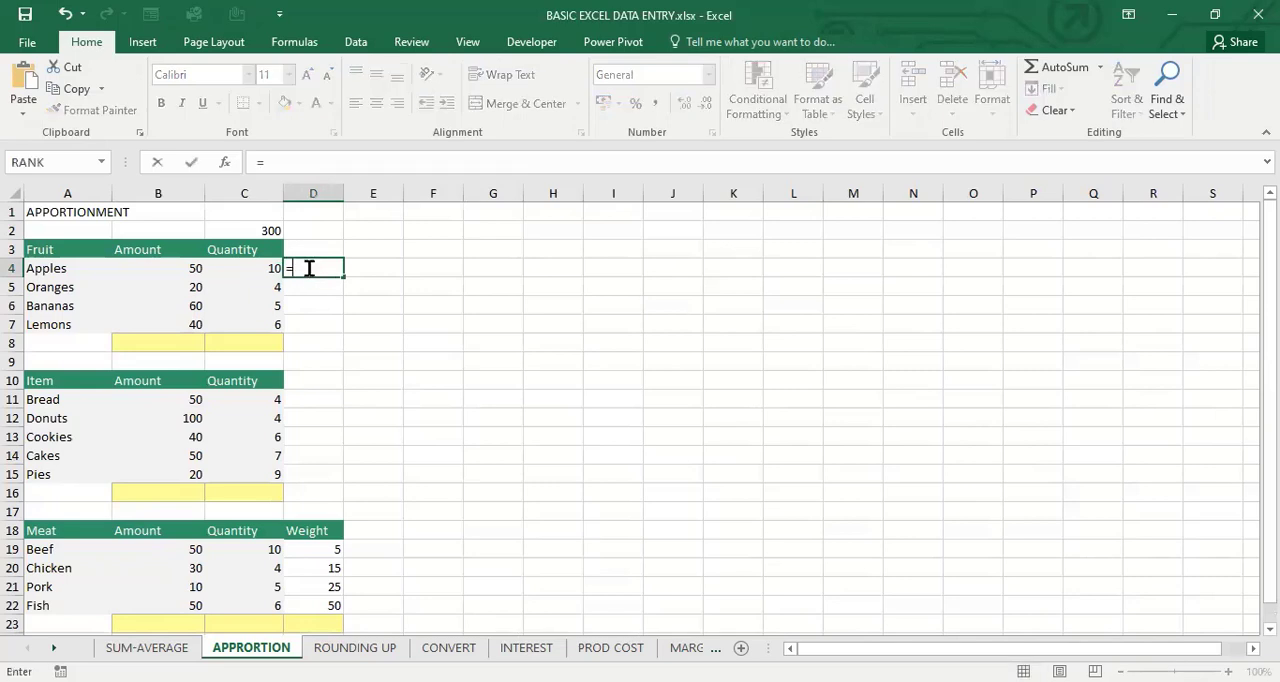
key(BackSpace)
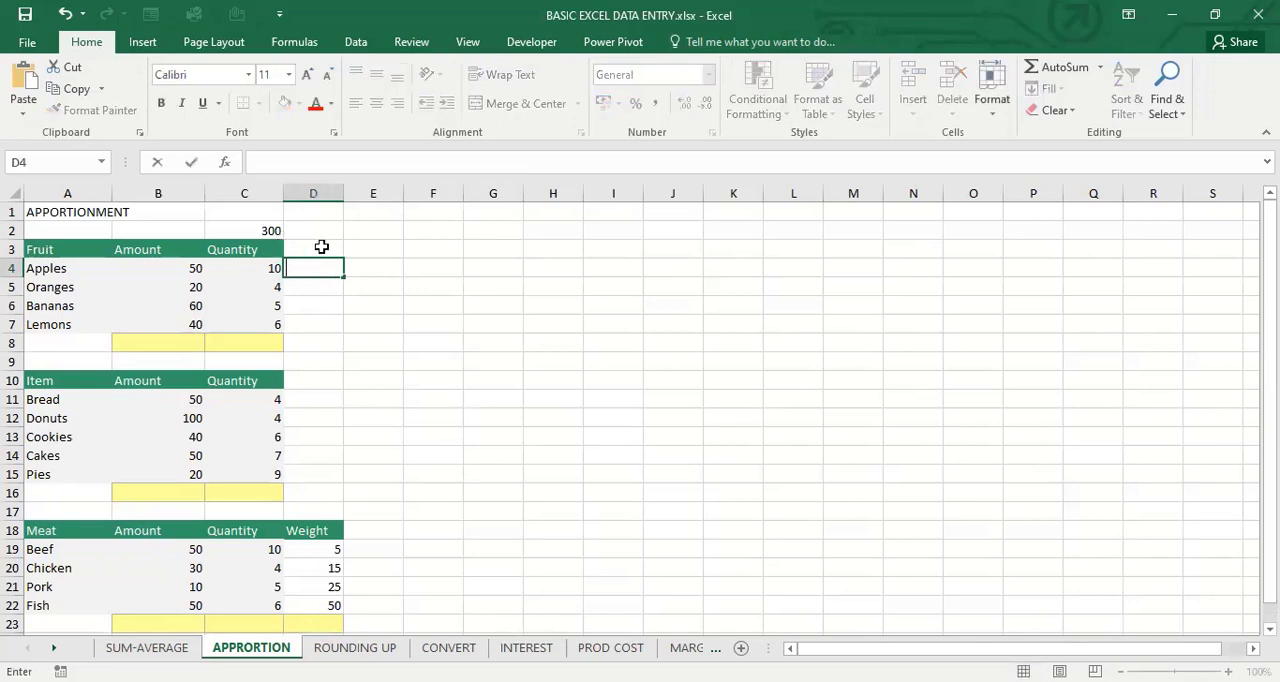
click(322, 246)
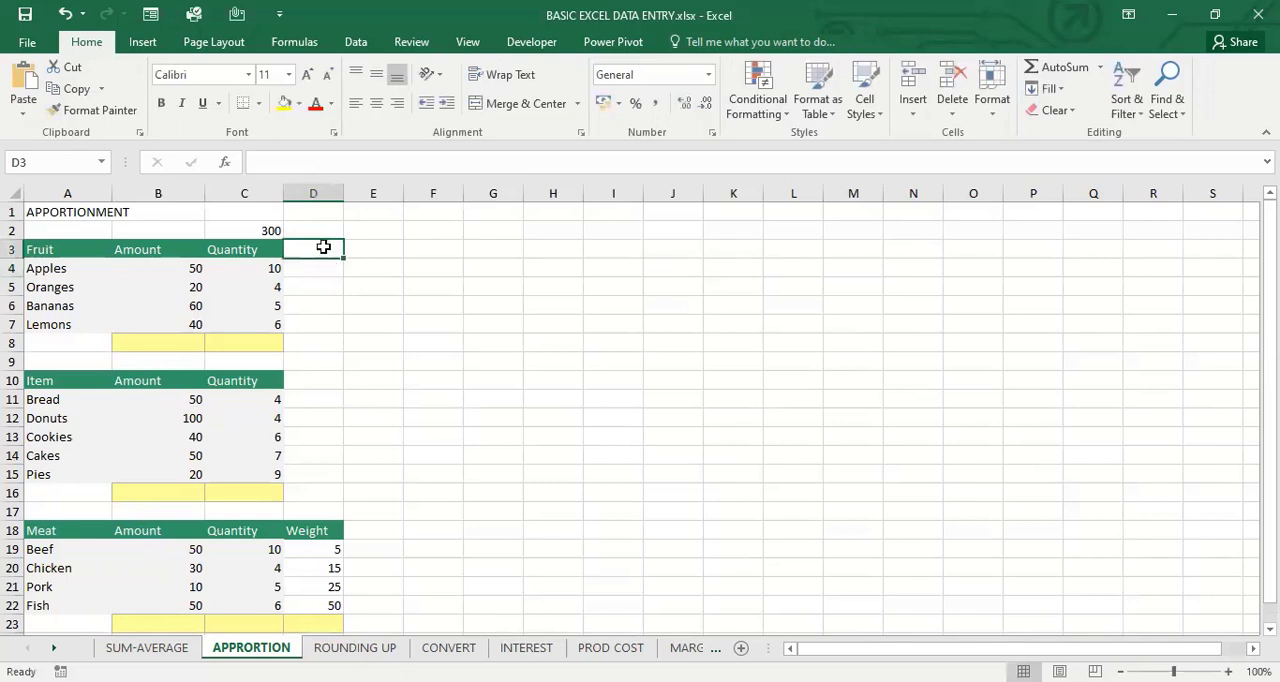
In D2, divide the amount in C2 equally by four with the formula =C2/4
double_click(326, 228)
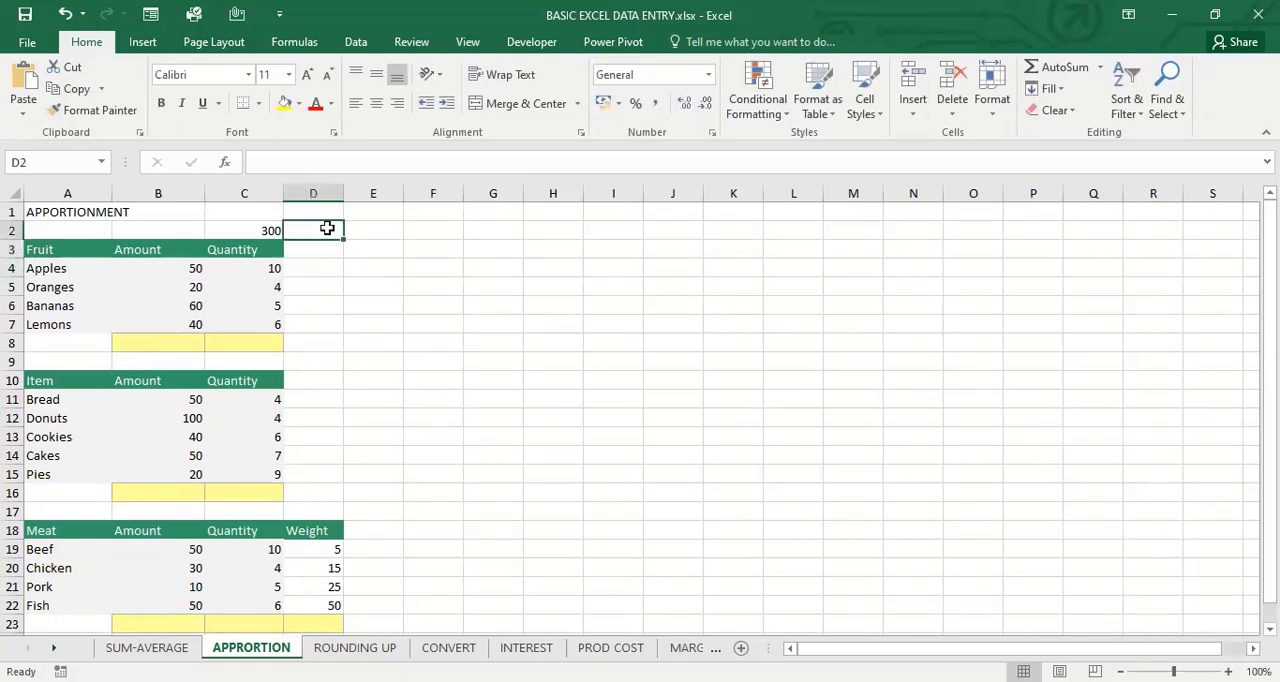
text(=)
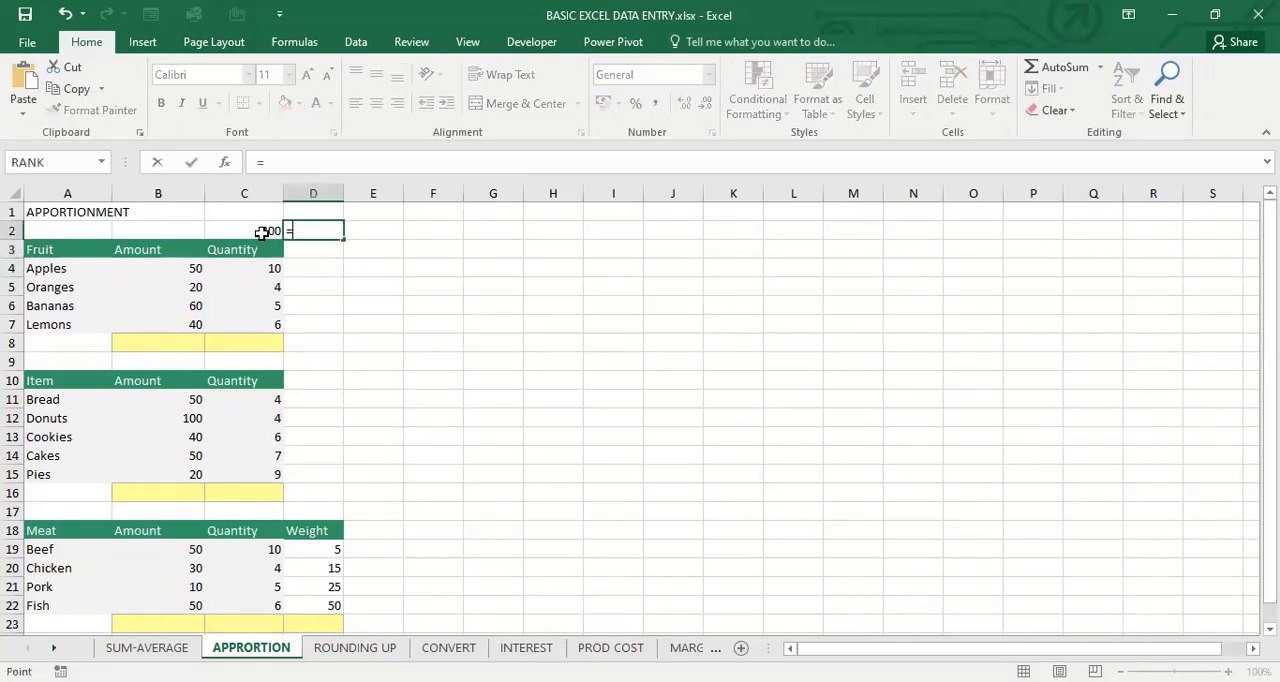
click(262, 232)
text(/)
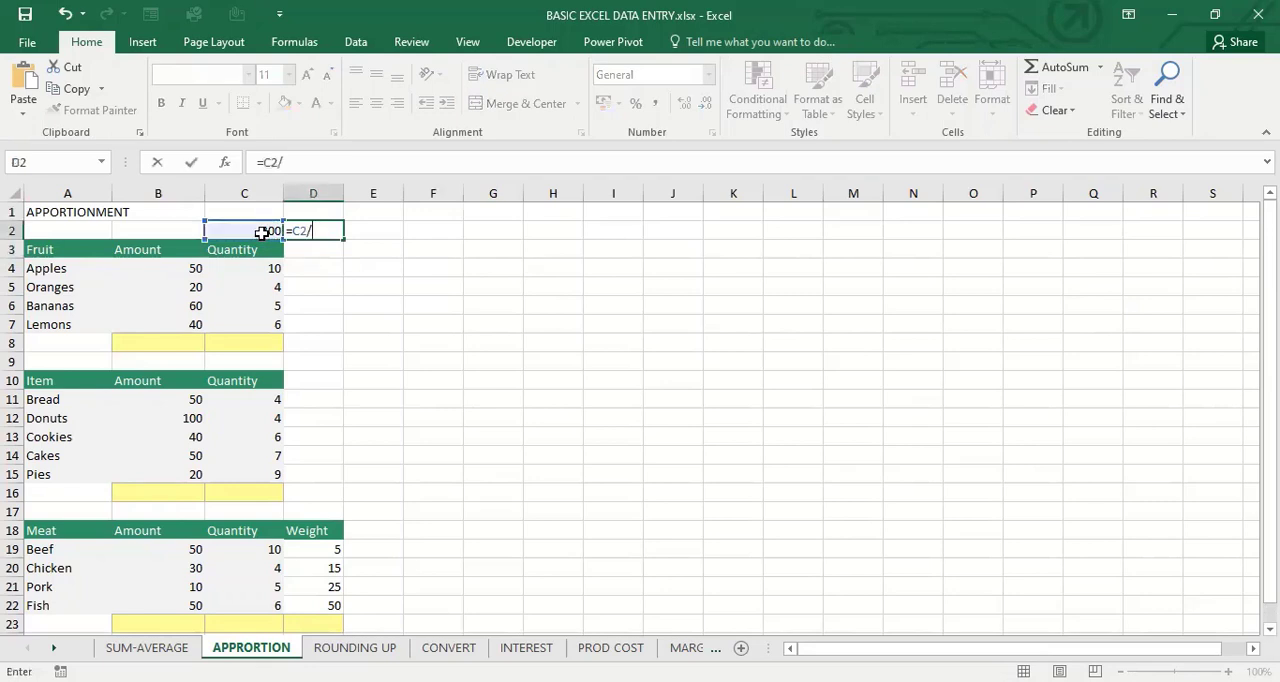
text(4)
key(Return)
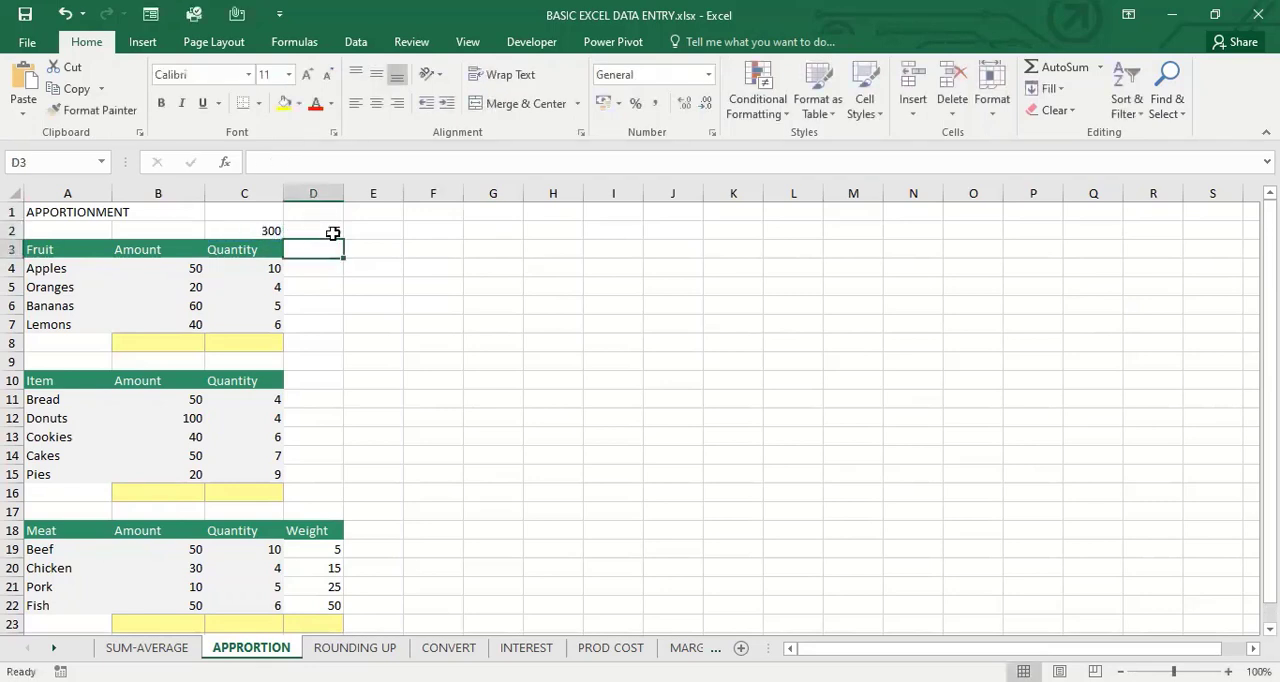
click(325, 230)
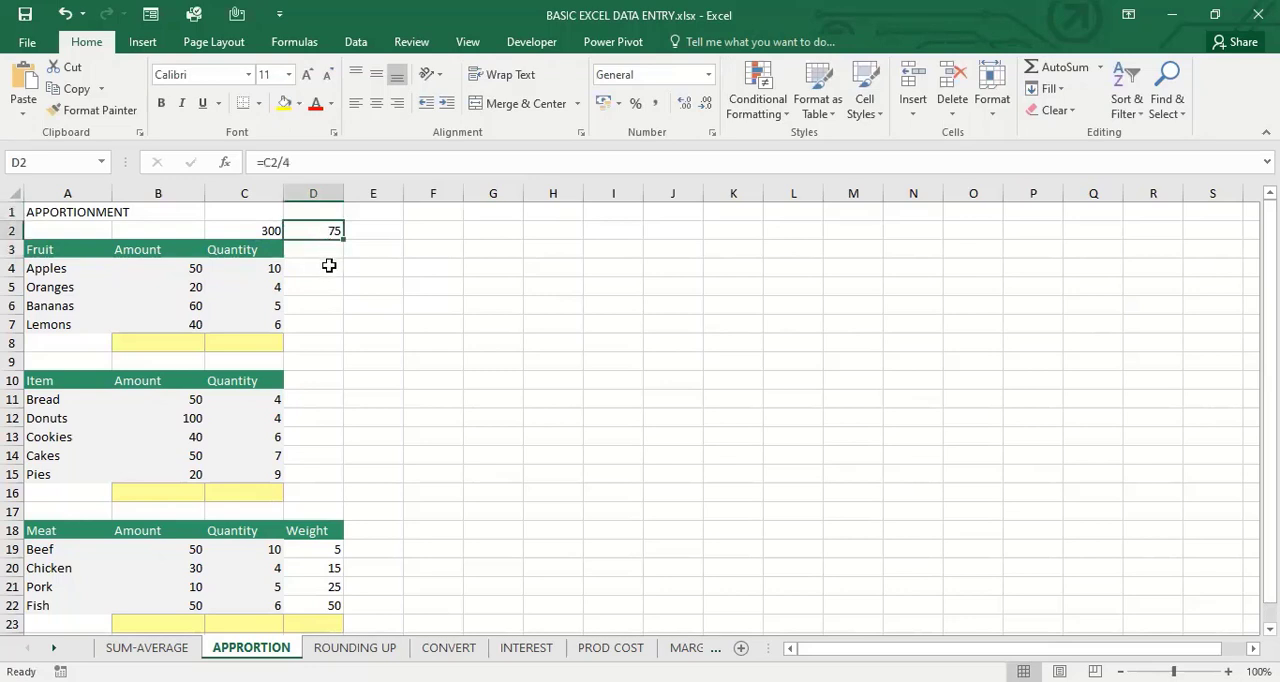
In D4, multiply the apples' amount by their quantity with the formula =B4*C4
click(329, 266)
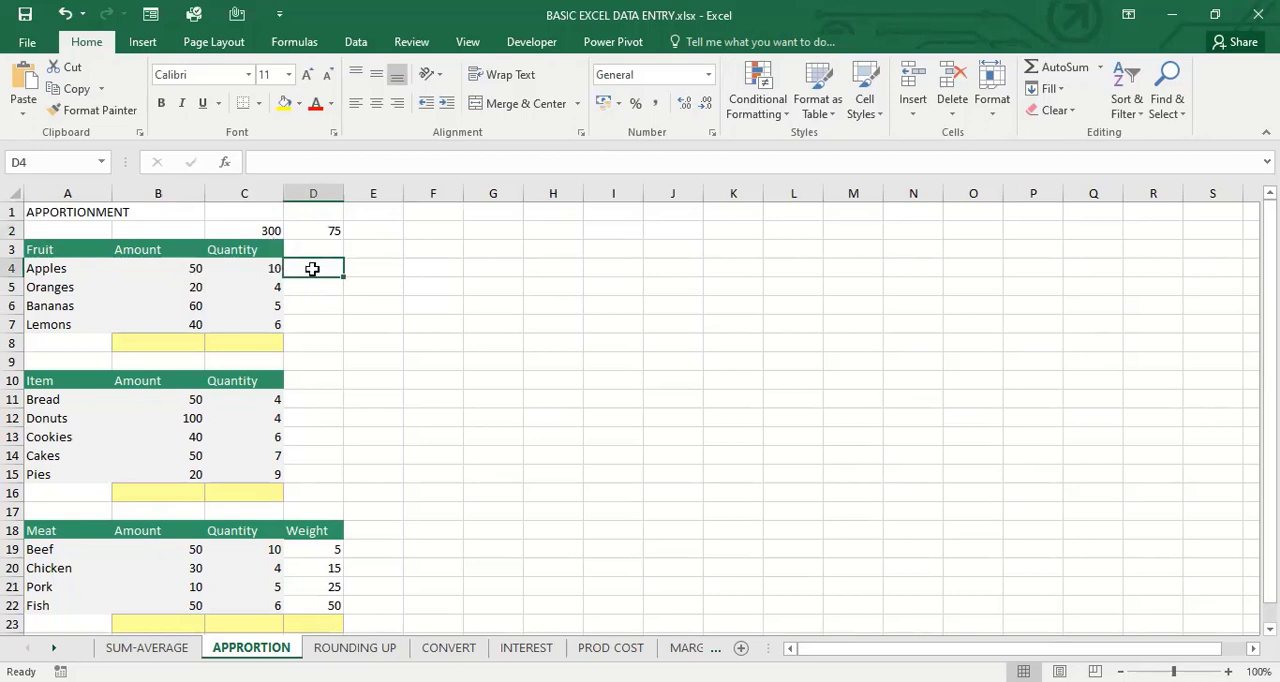
text(=)
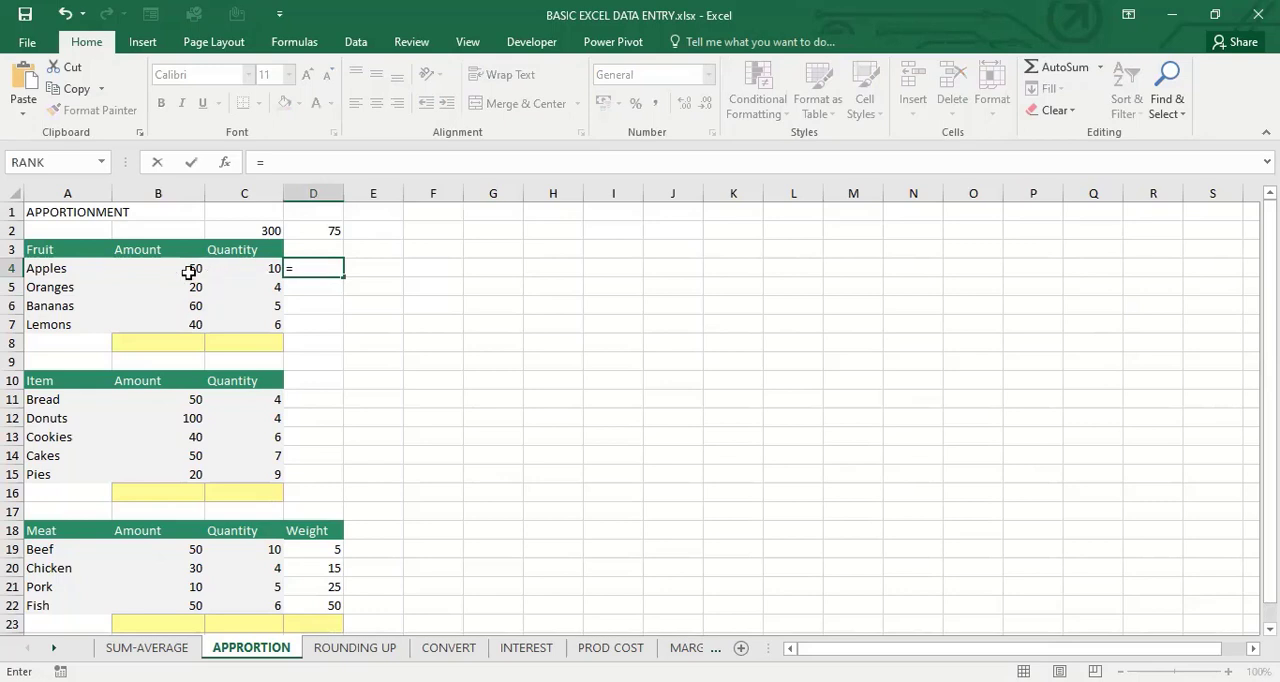
click(189, 272)
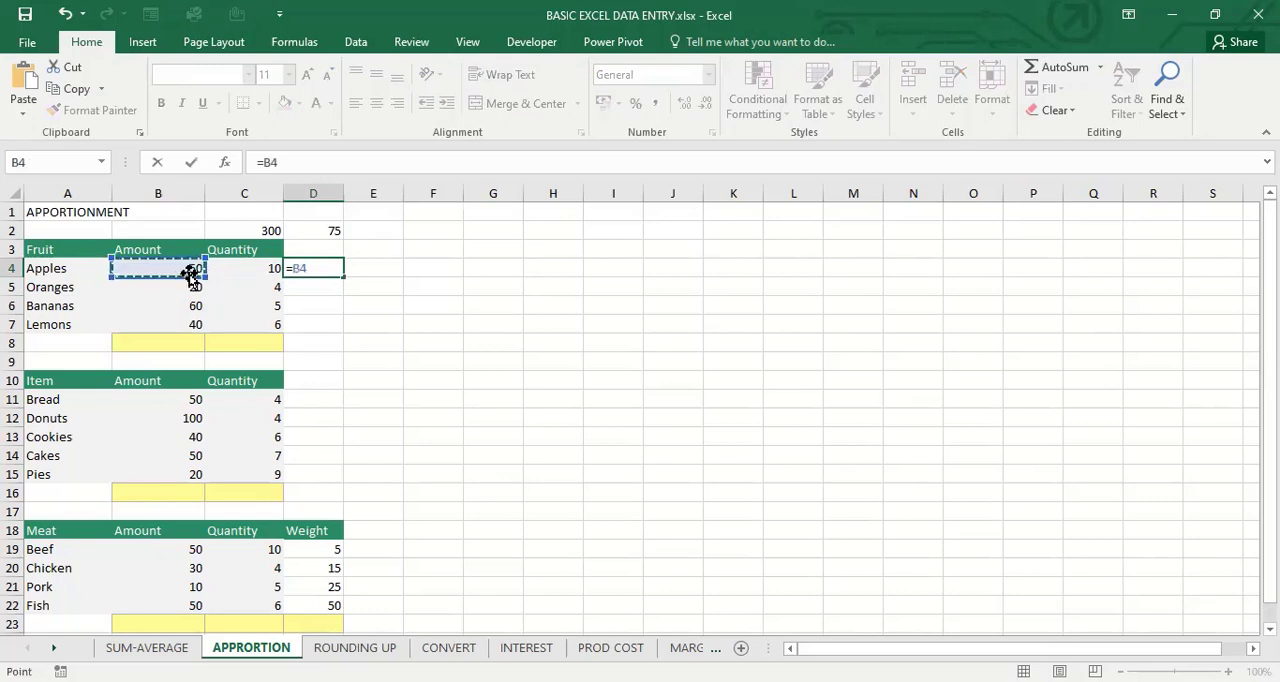
text(*)
click(241, 266)
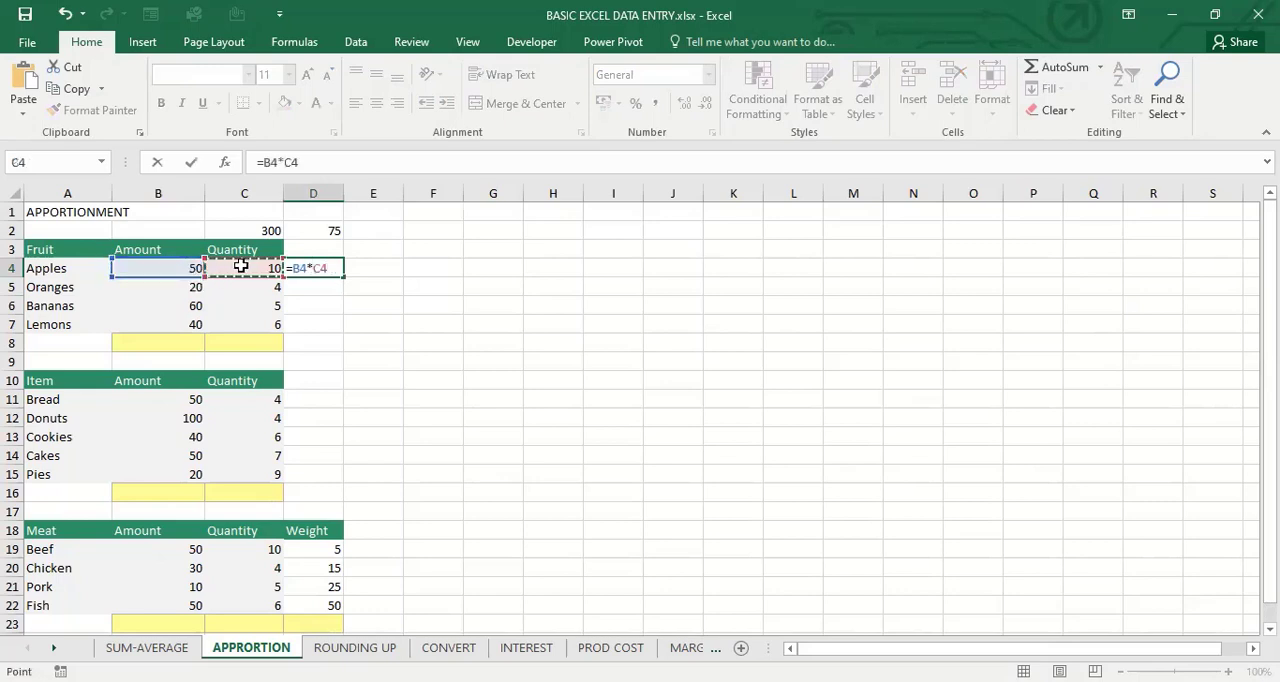
key(Return)
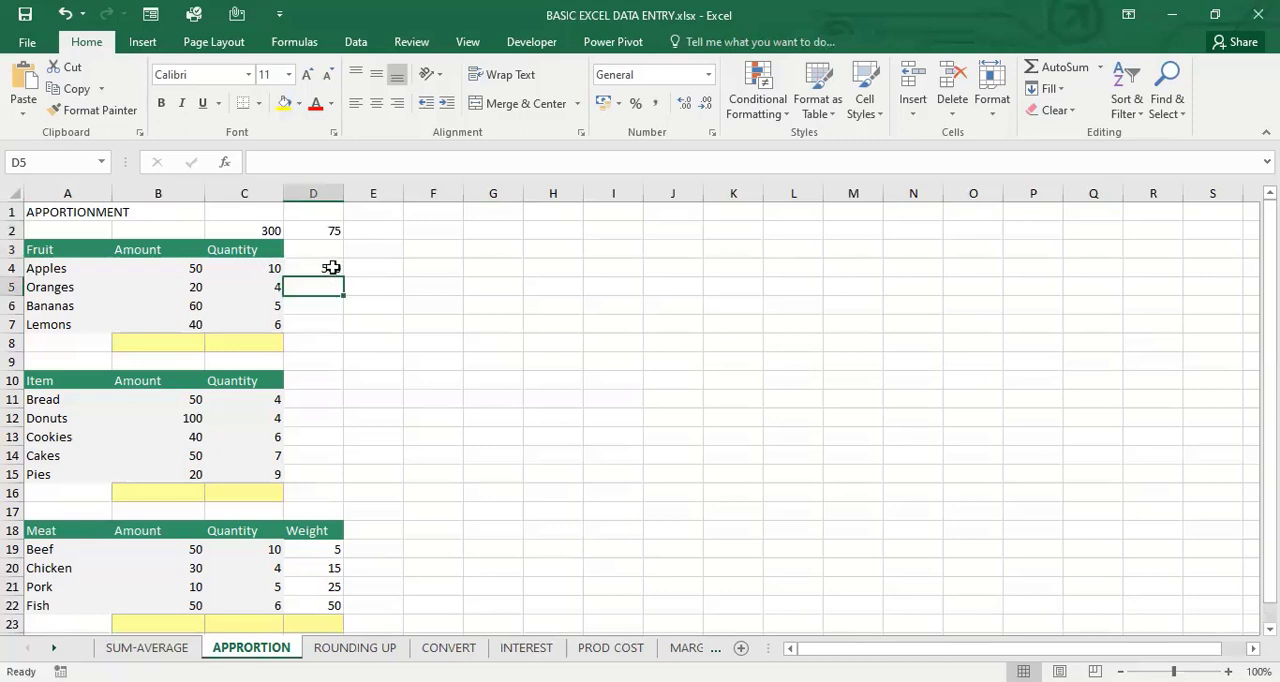
Fill the D4 product formula down through D7 for the remaining fruits
click(332, 268)
click(325, 291)
click(323, 266)
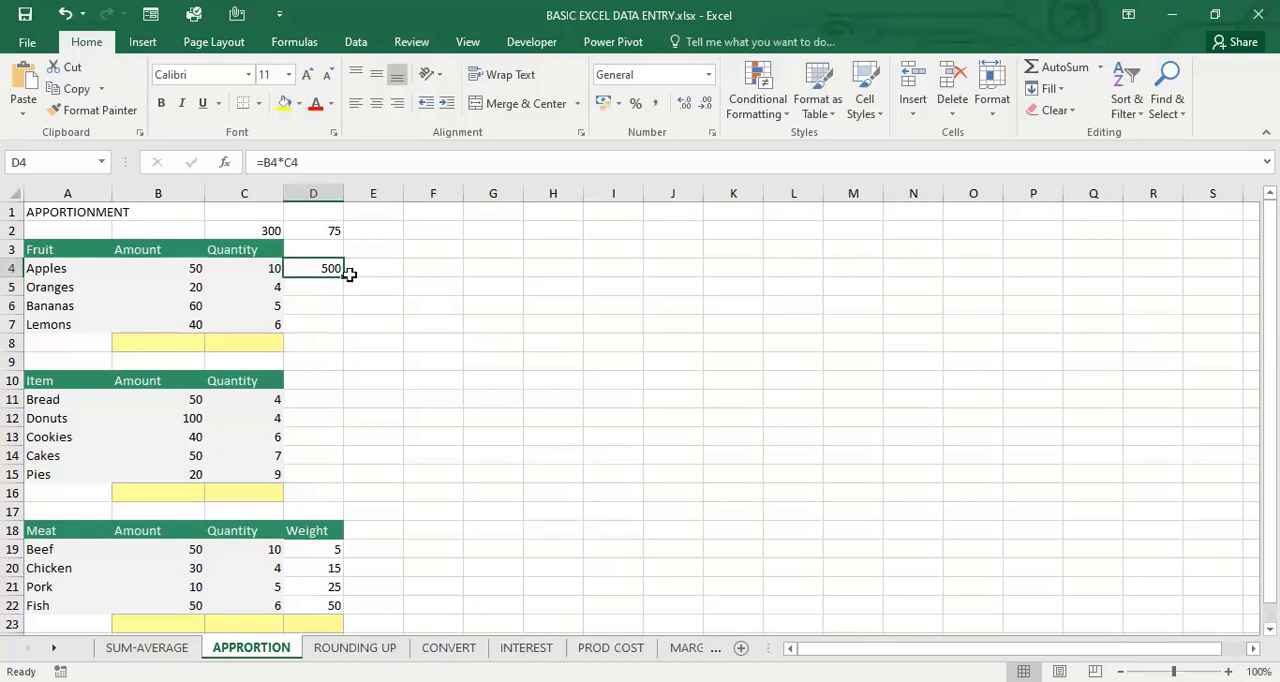
drag(345, 280, 345, 280)
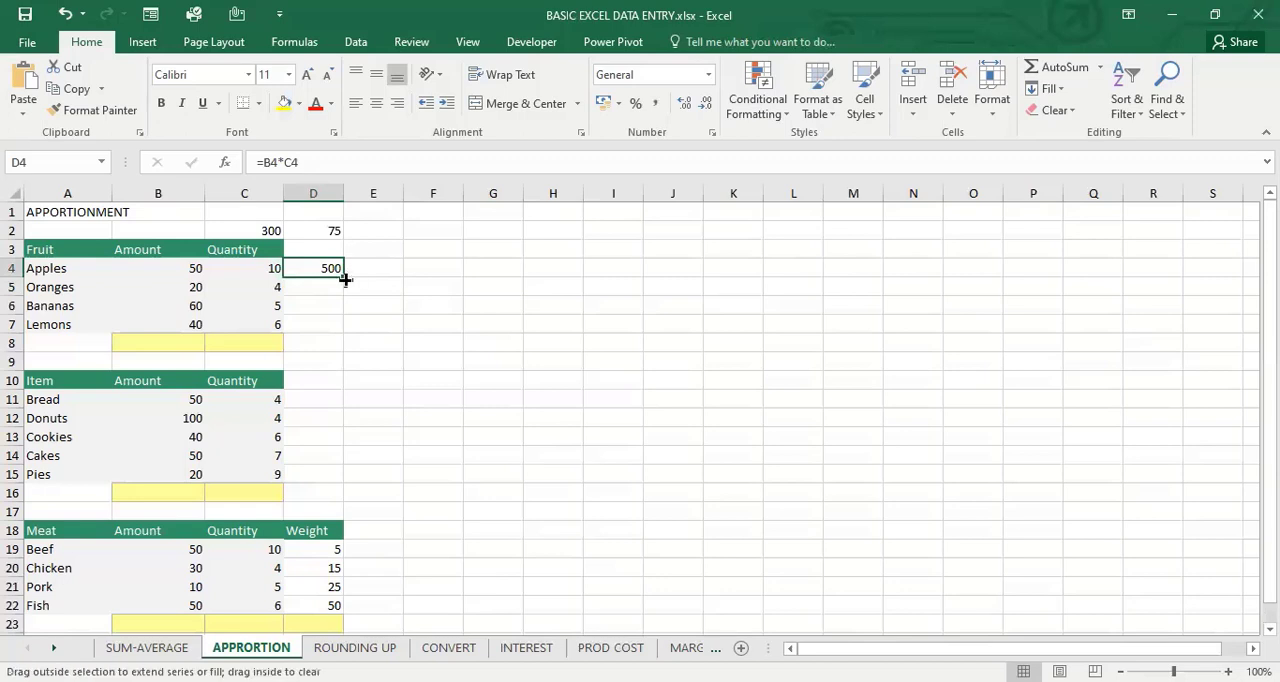
double_click(345, 280)
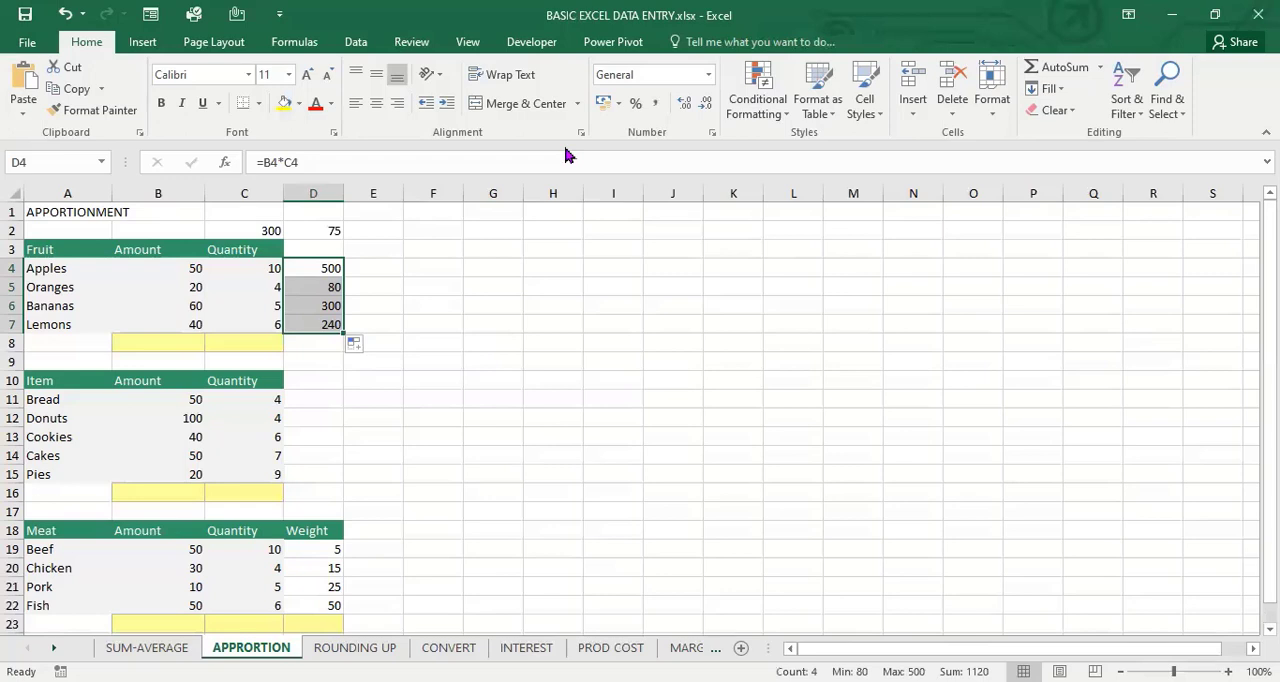
Apply the comma number style to the fruit products in D4:D7
click(656, 106)
key(Down)
key(Down)
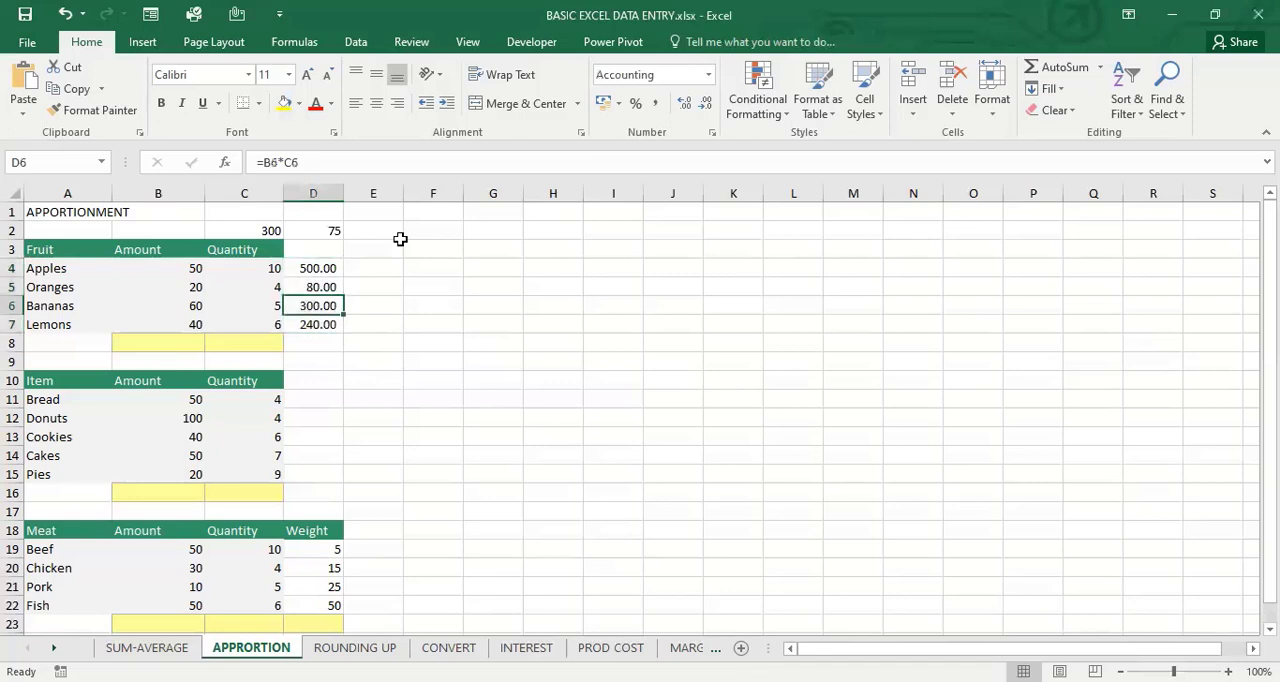
key(Up)
key(Up)
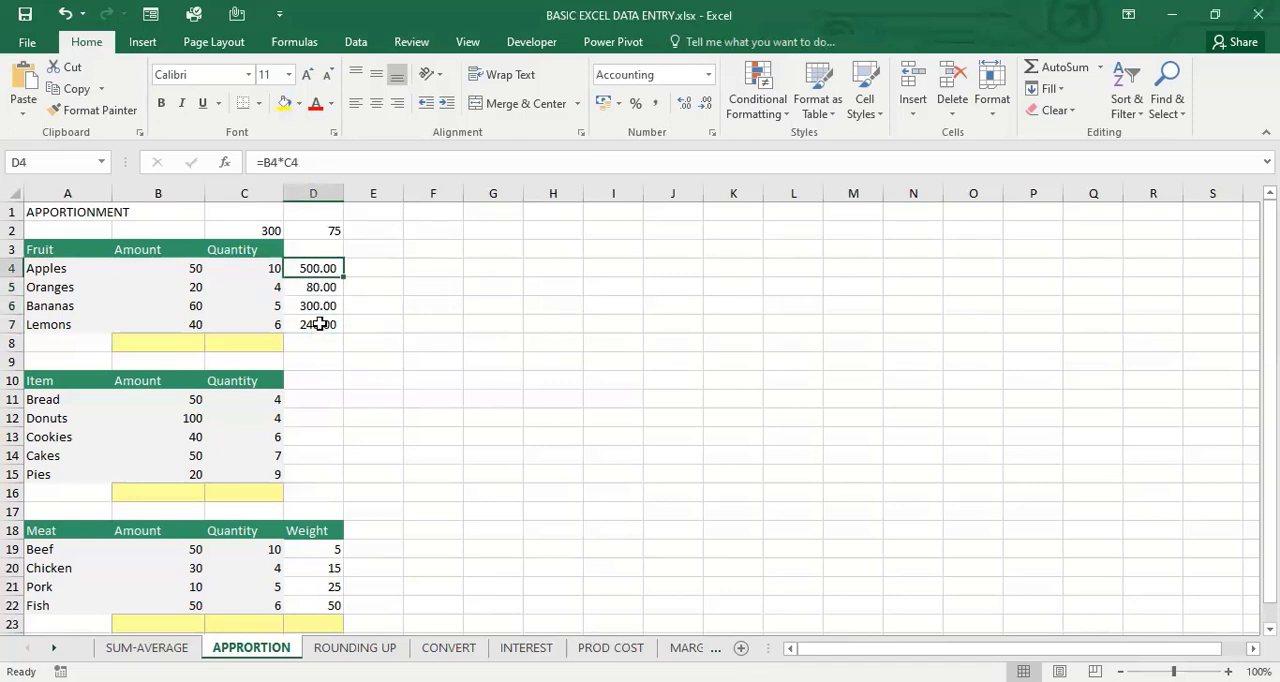
click(366, 368)
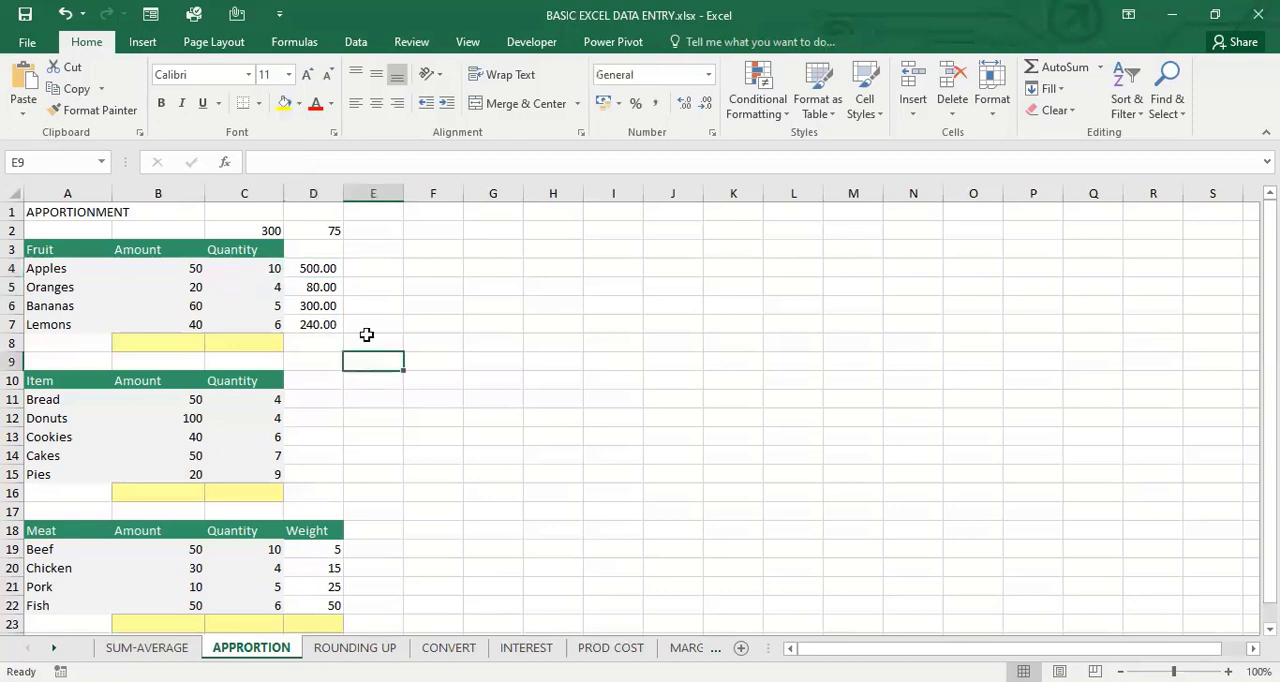
Clear the equal-share formula from D2
click(268, 230)
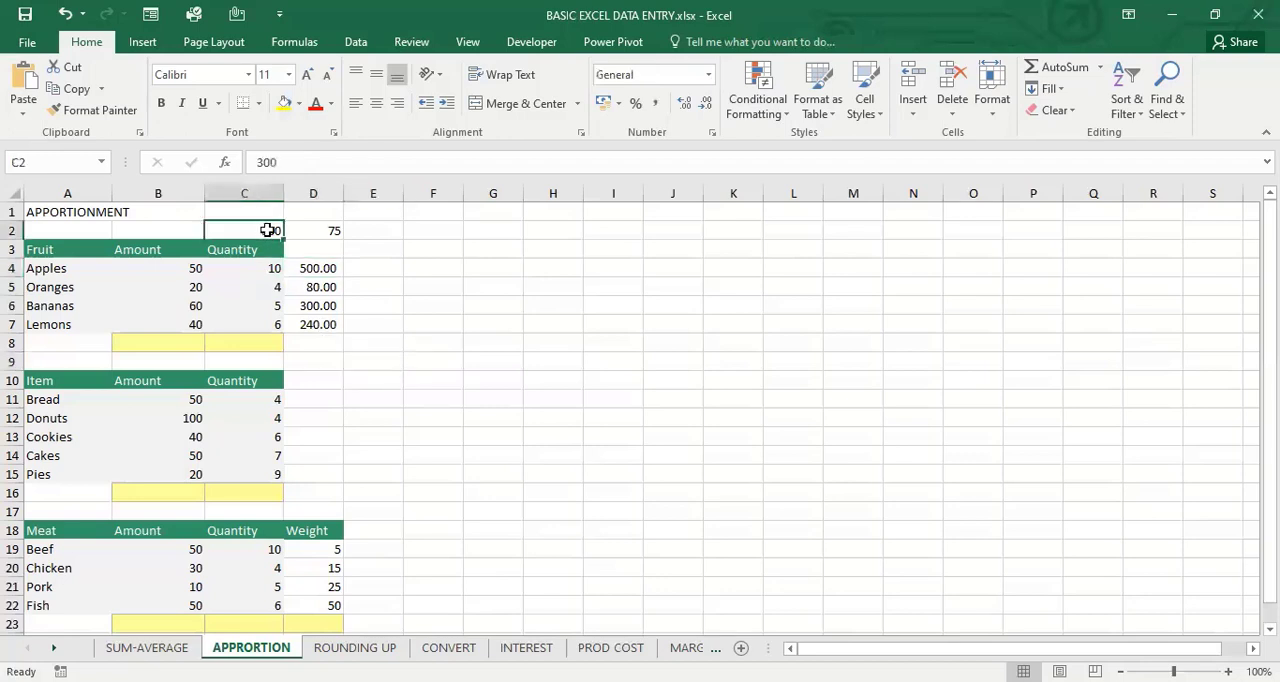
click(326, 230)
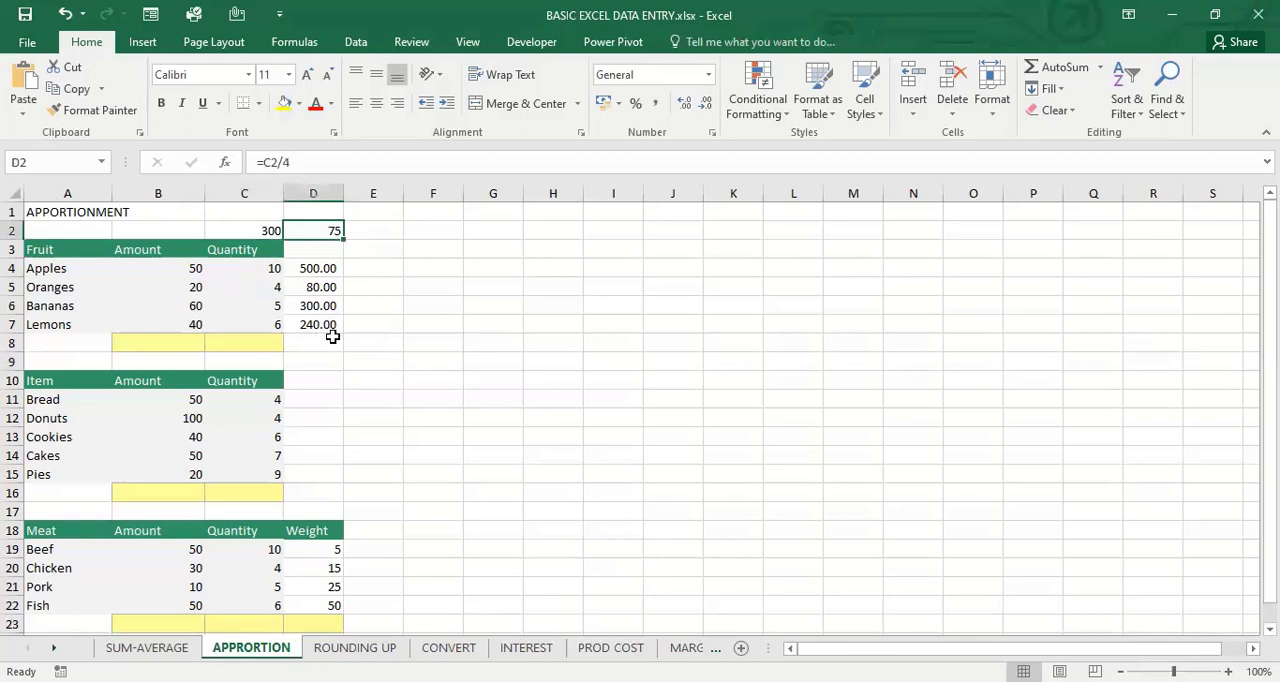
key(Delete)
click(187, 270)
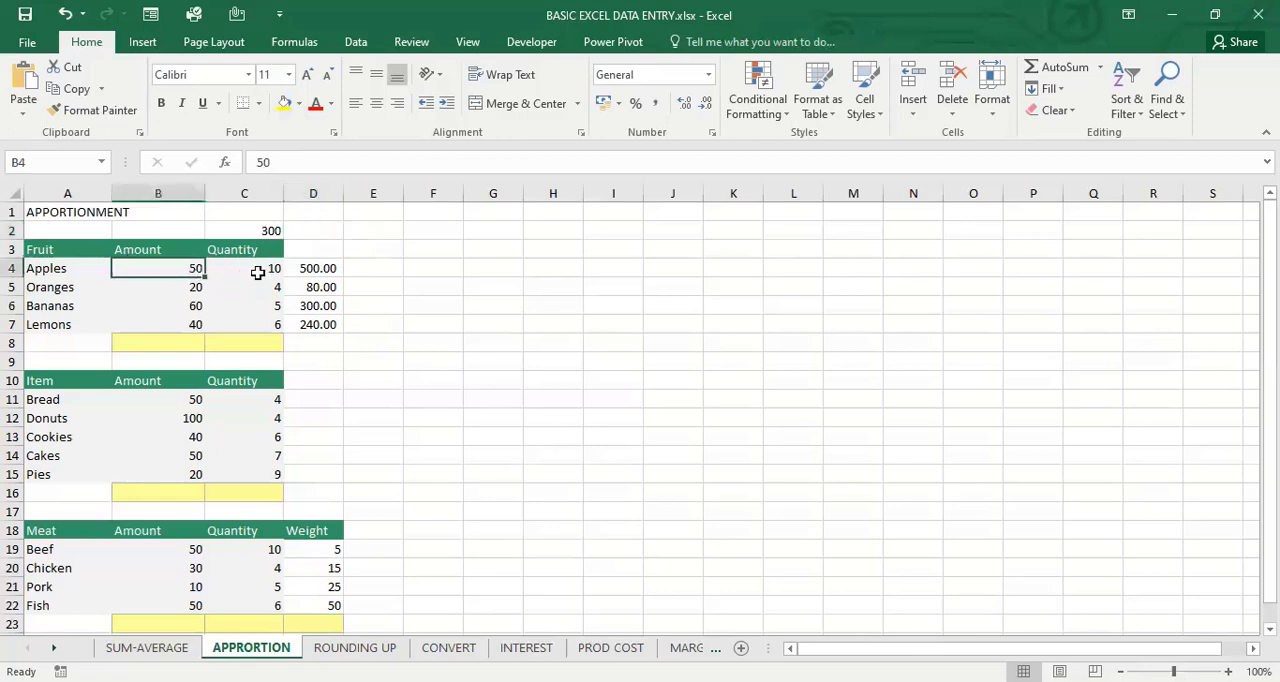
key(Right)
key(Right)
key(Right)
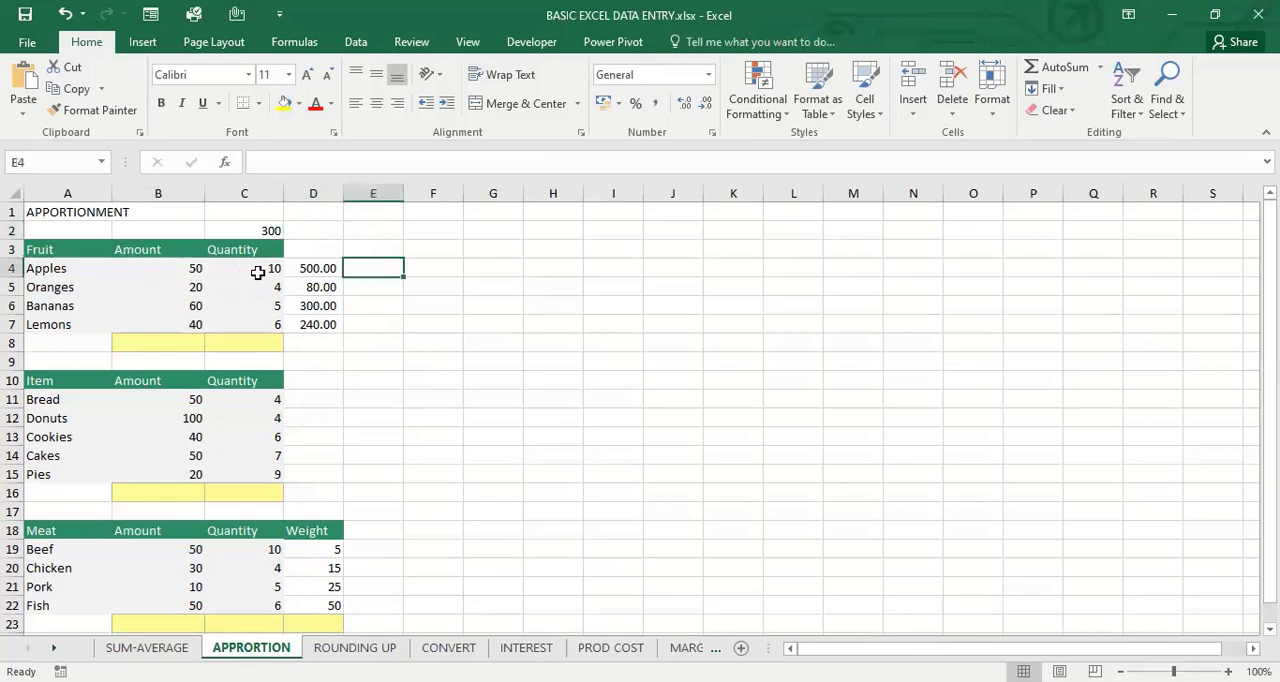
Total the fruit products in D8 with the formula =SUM(D4:D7)
click(314, 347)
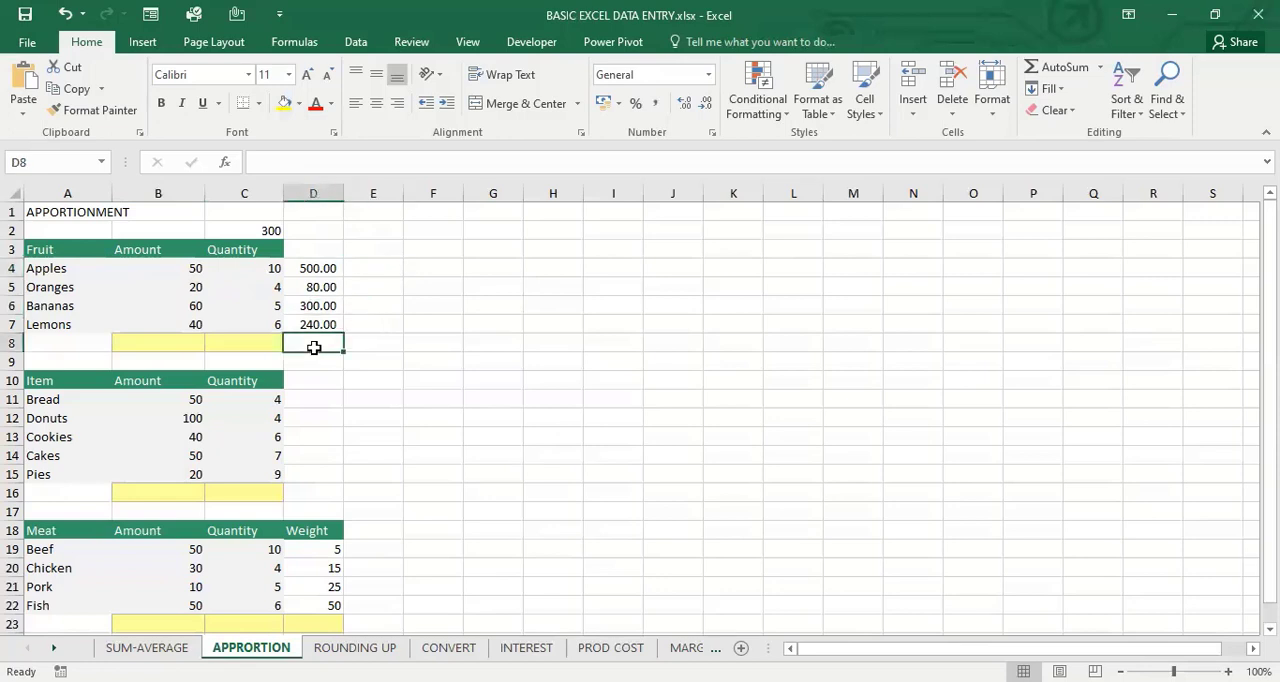
text(=)
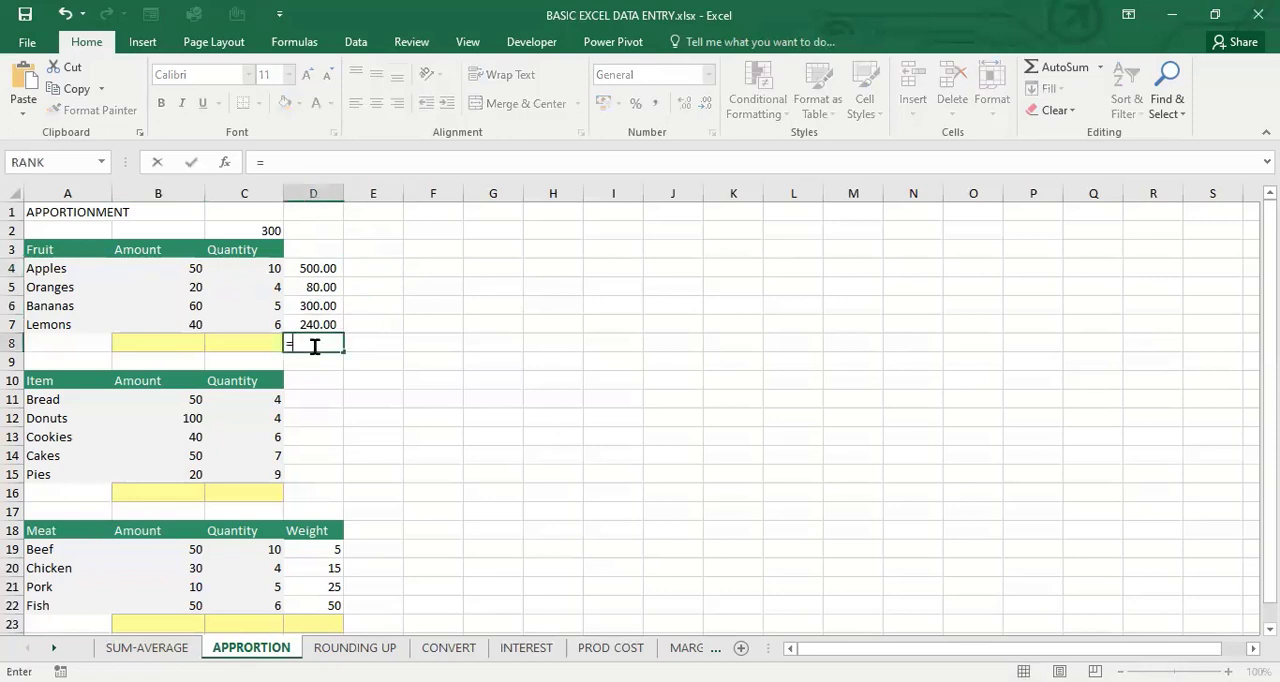
text(SUM)
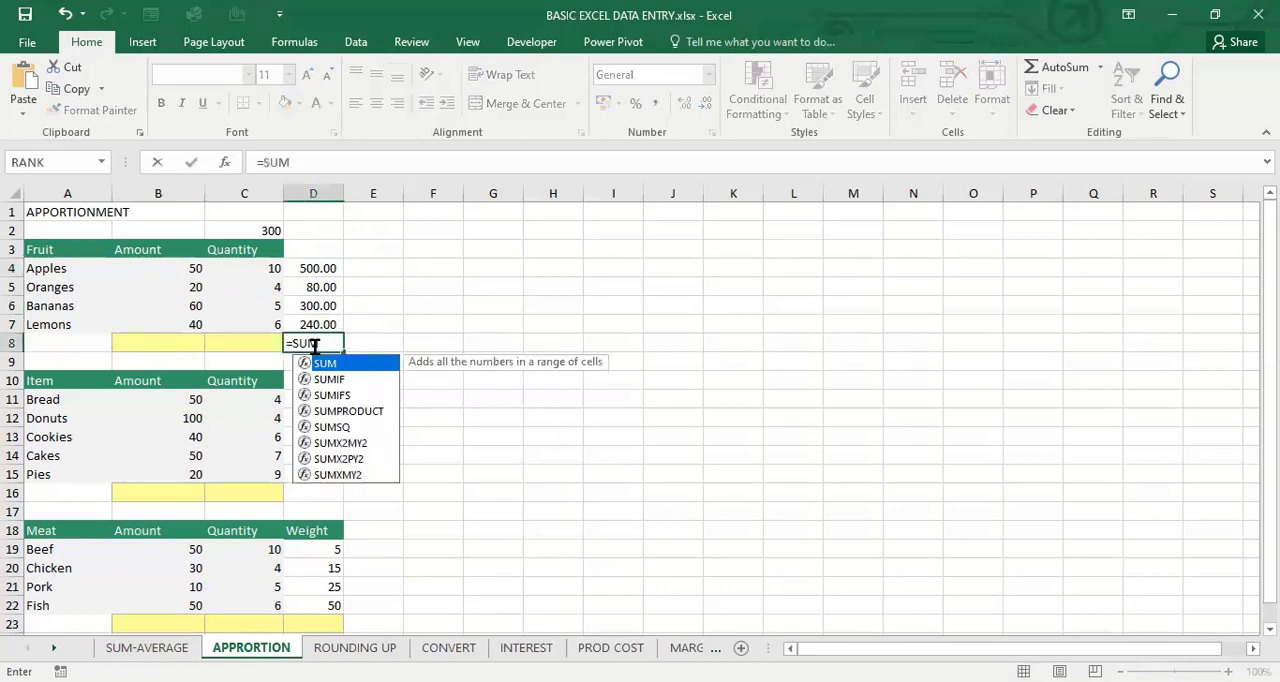
text(()
drag(318, 268, 319, 325)
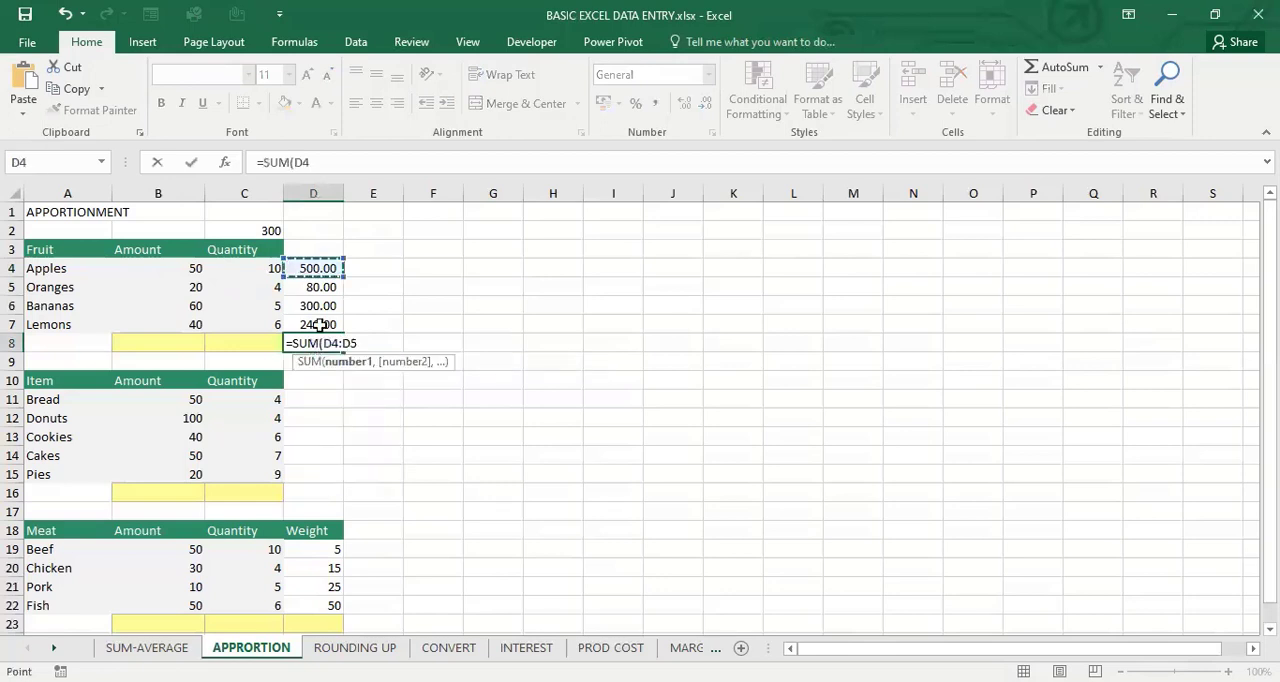
text())
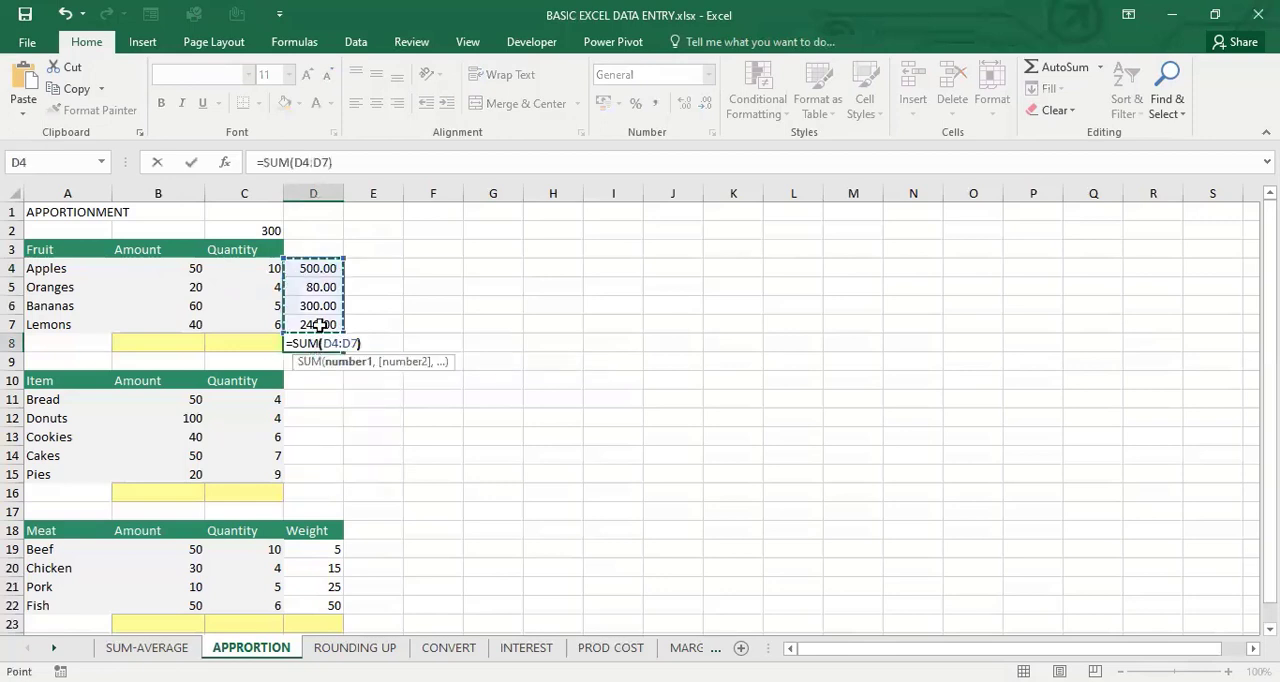
key(Return)
click(343, 343)
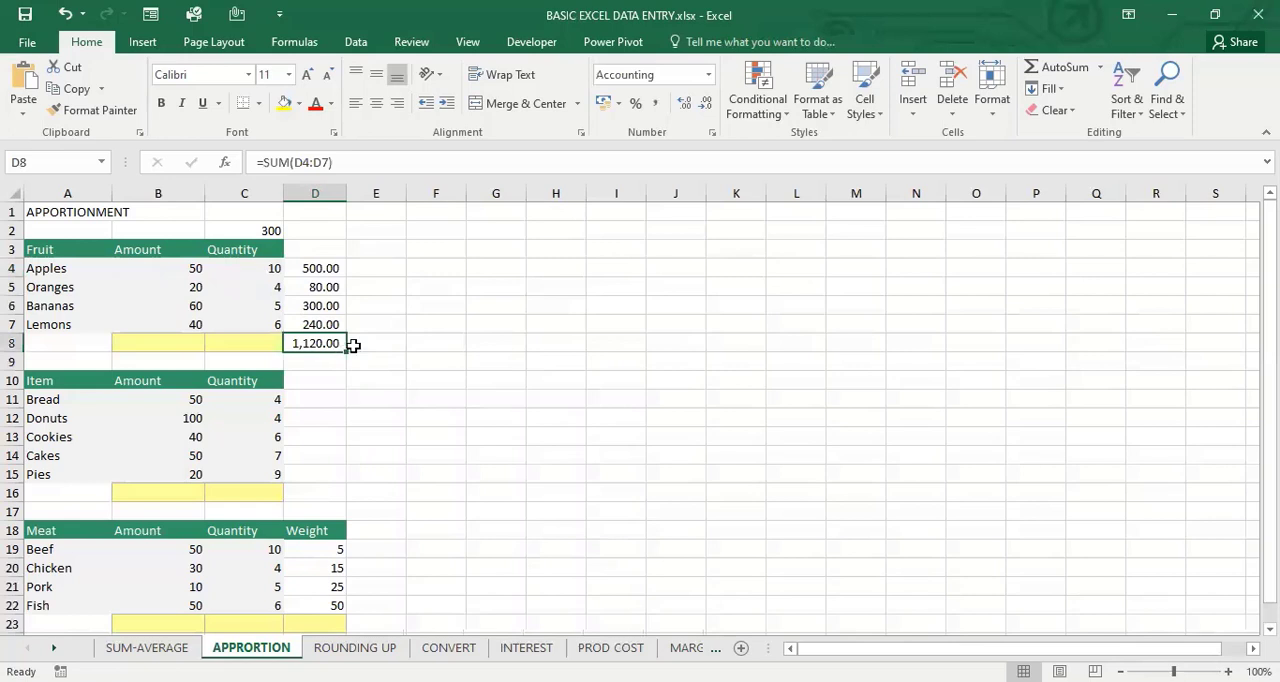
Examine the amount in C2 against the fruit products in D4:D7 and their total in D8
click(270, 230)
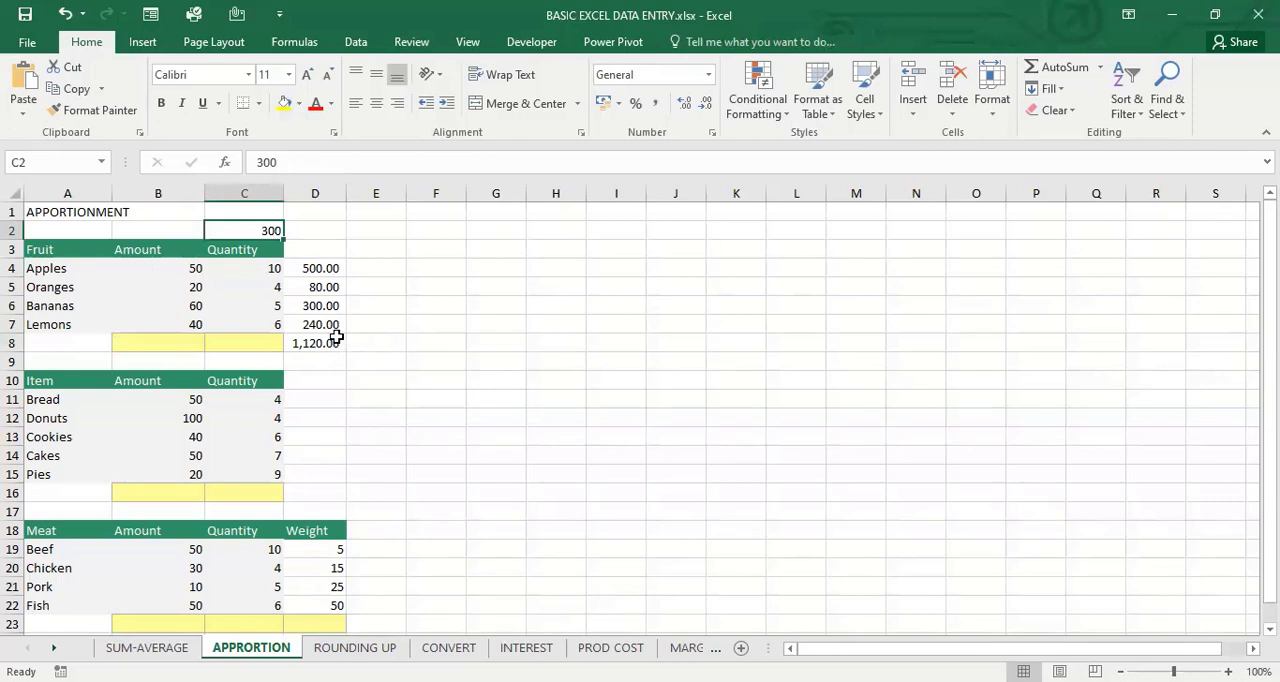
key(Right)
key(Right)
key(Down)
key(Down)
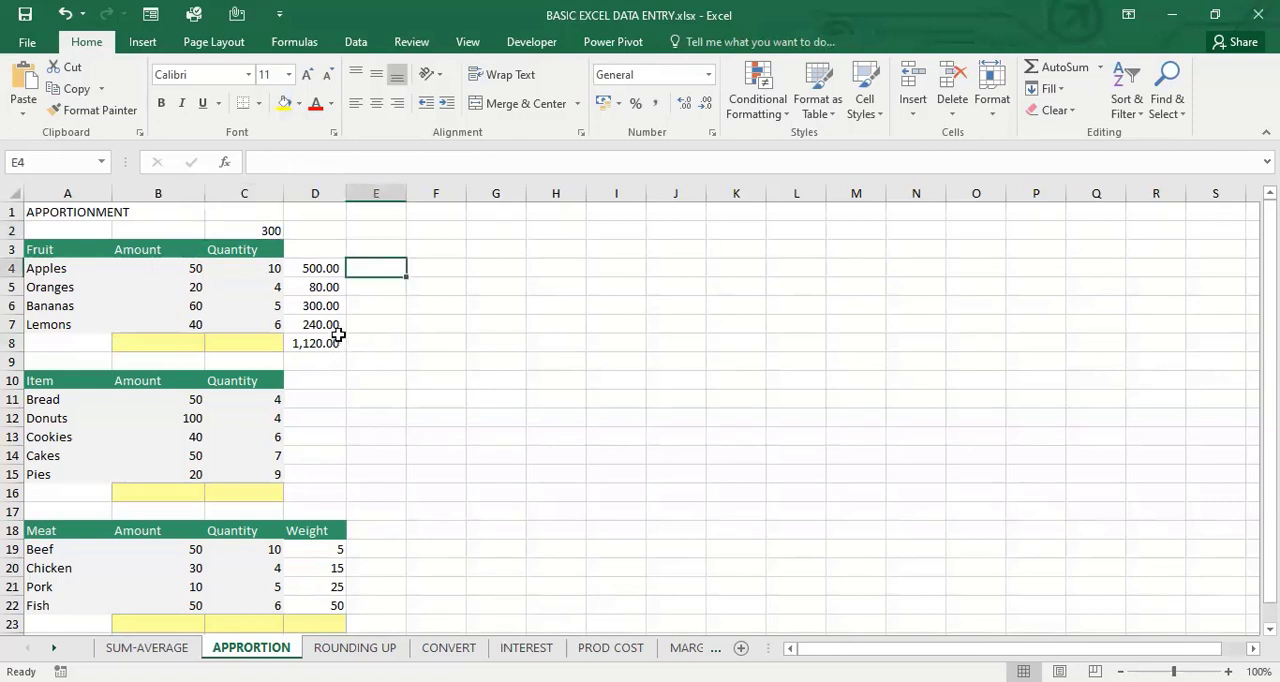
key(Left)
key(Down)
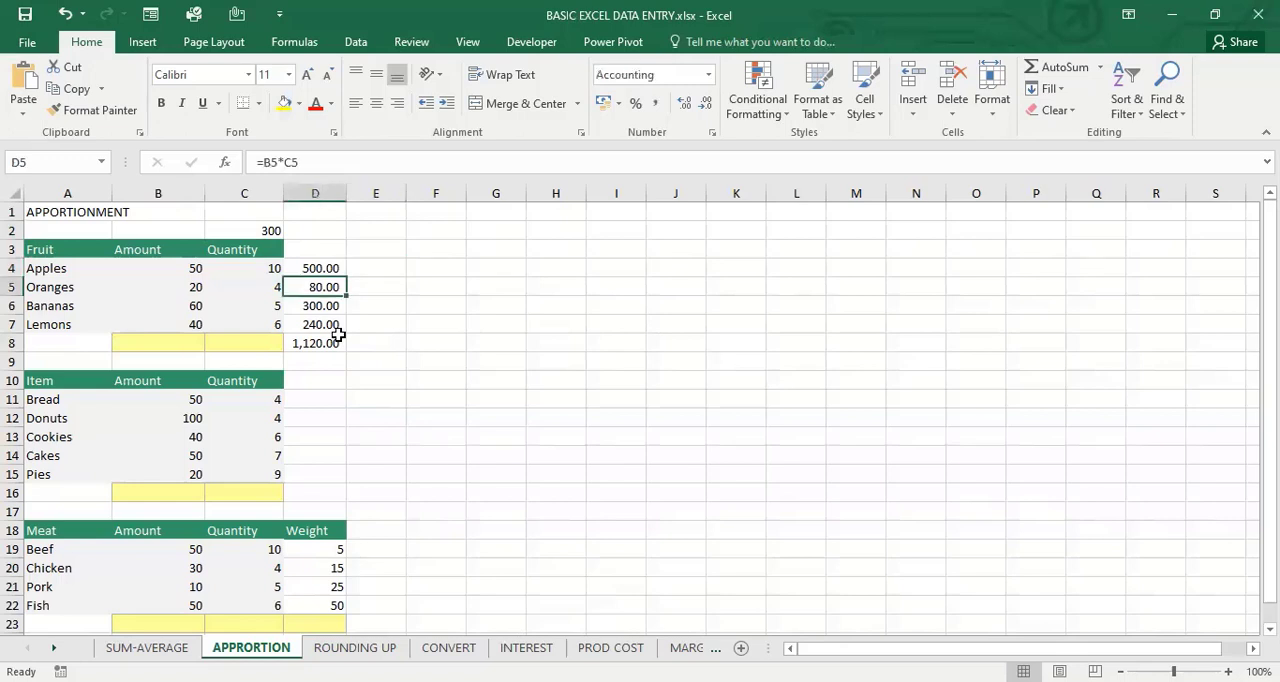
key(Right)
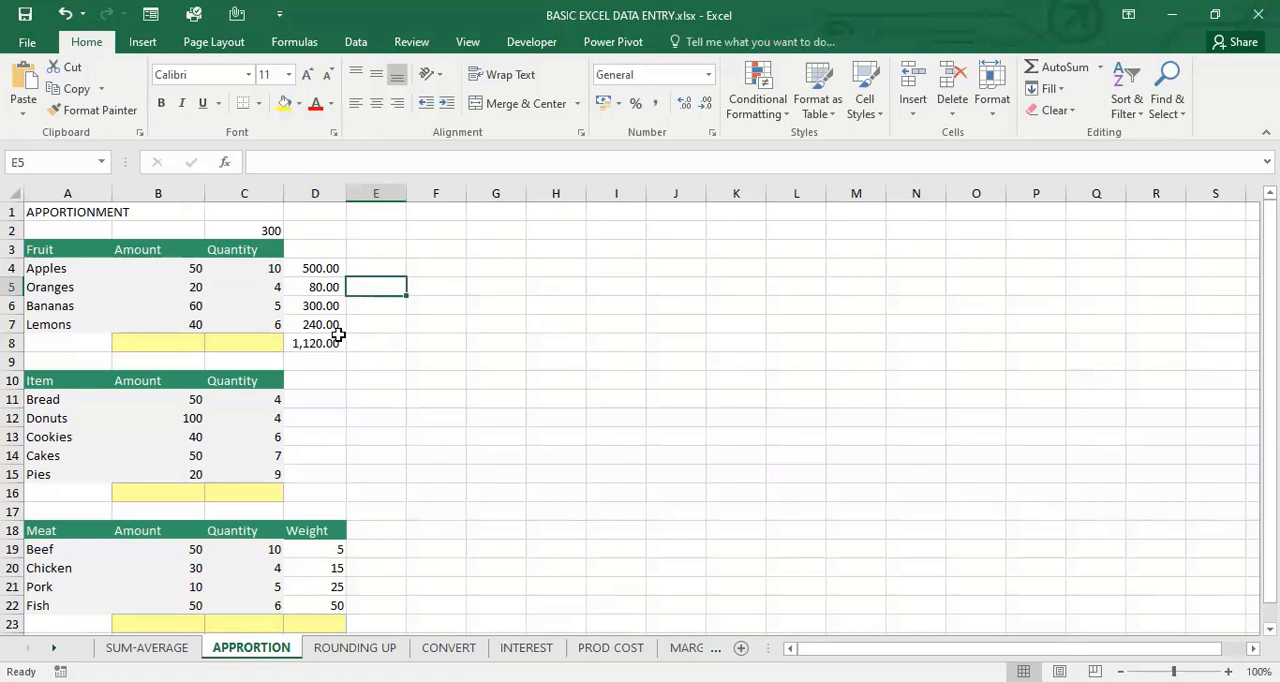
key(Up)
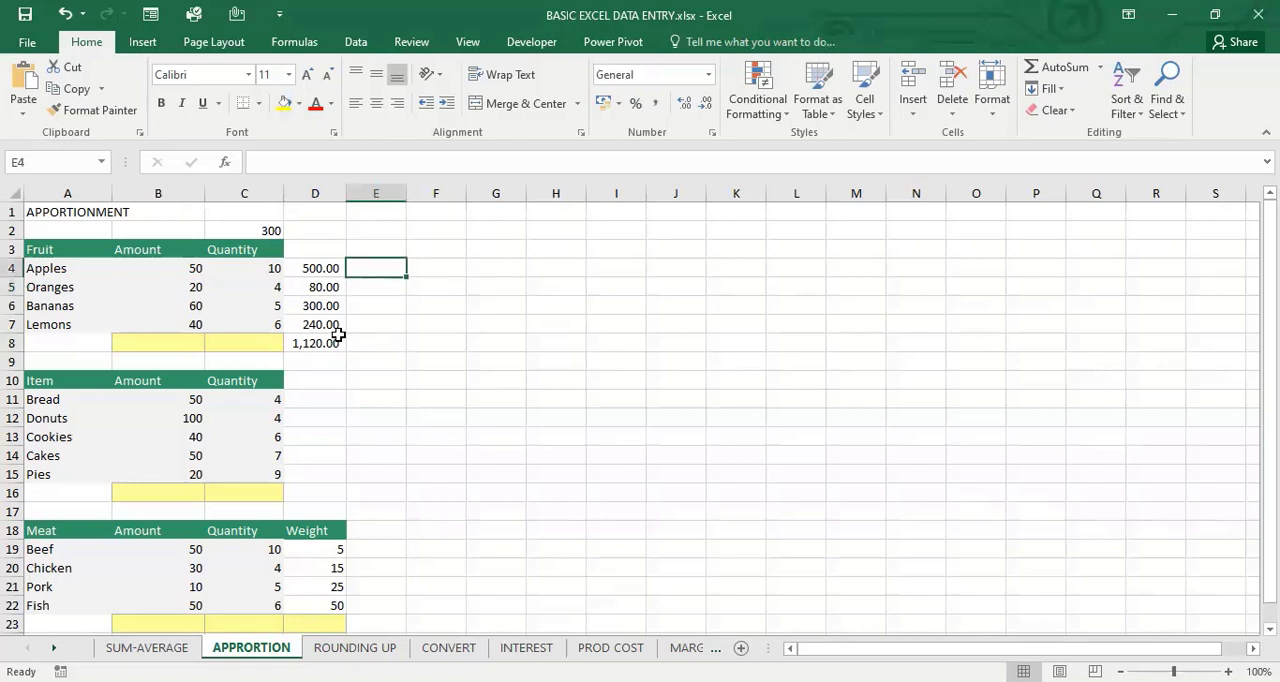
drag(320, 270, 320, 330)
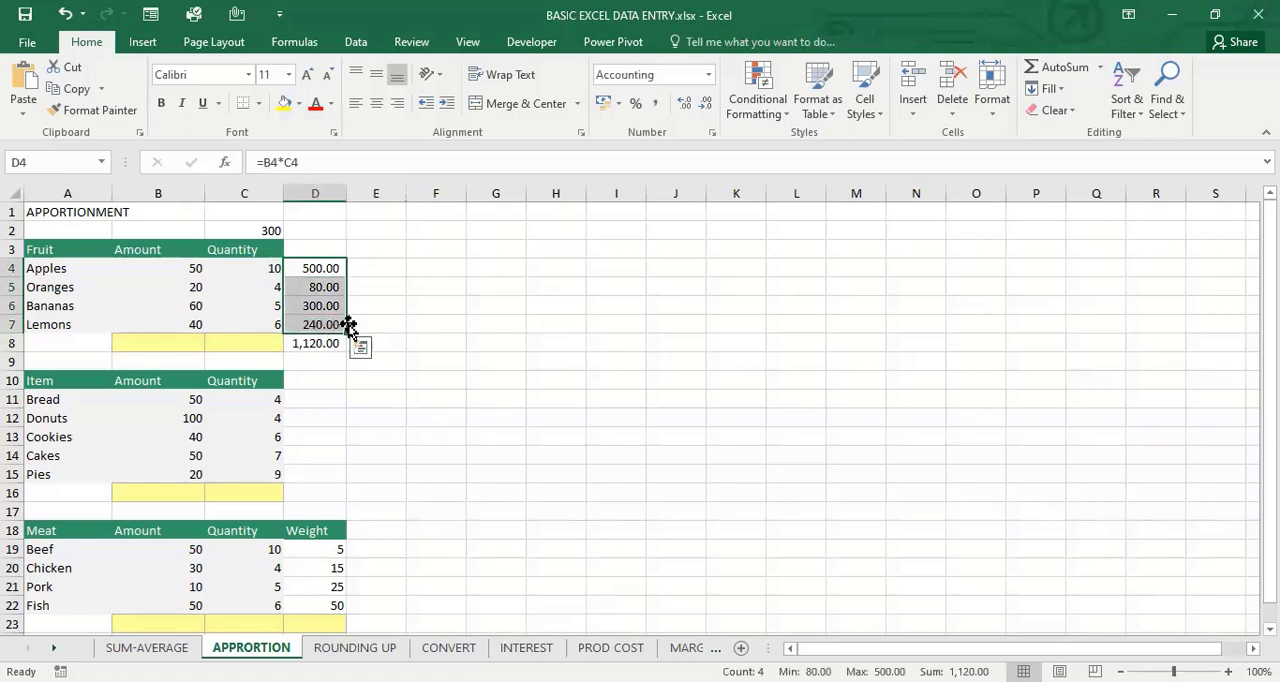
key(Right)
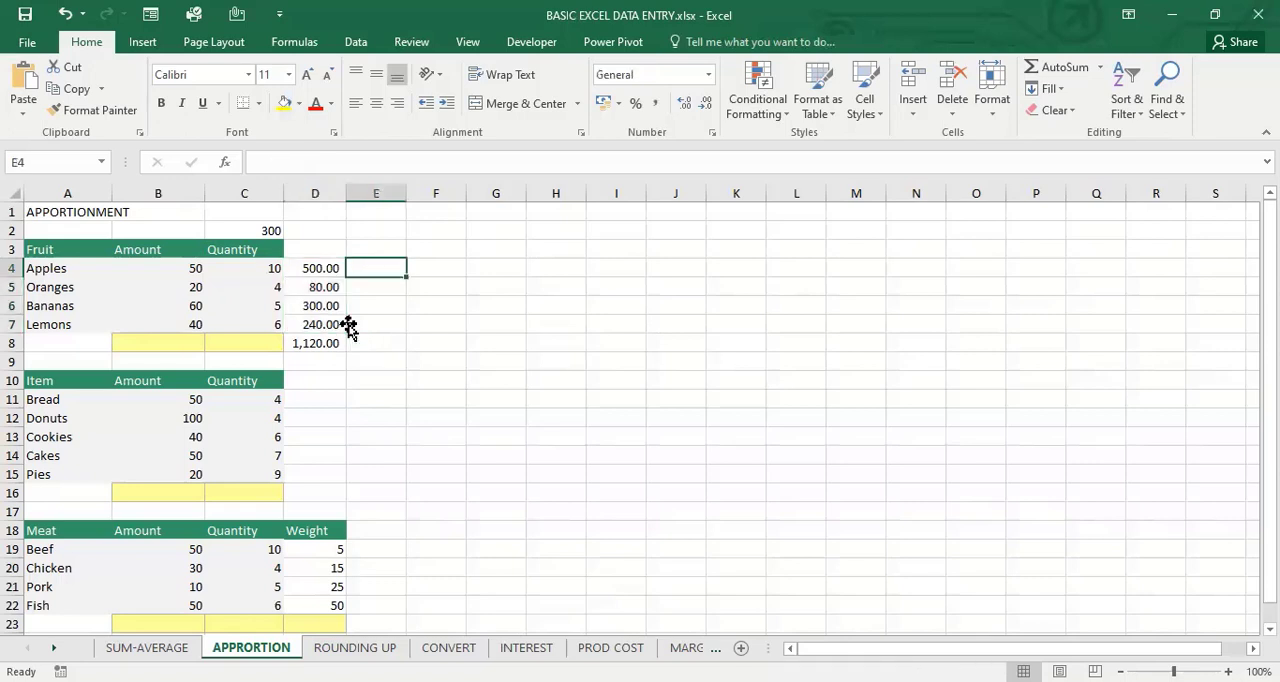
click(313, 343)
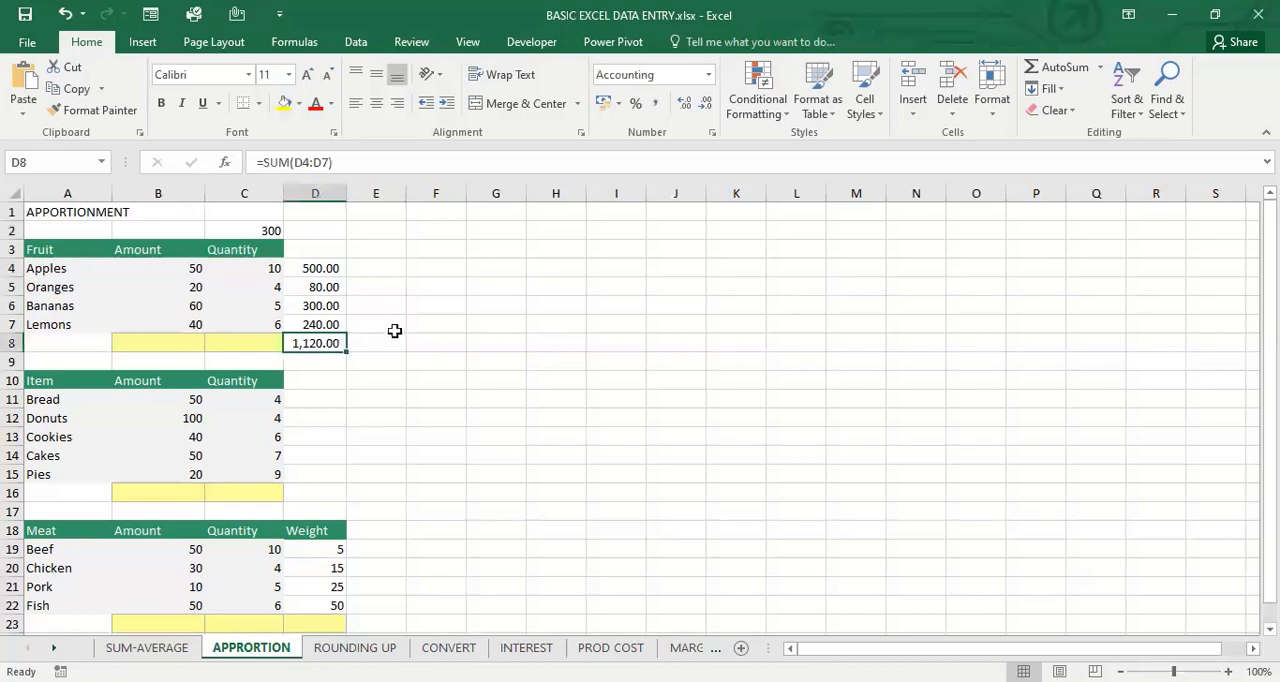
In E4, apportion 300 to the apples by their share of the total with the formula =300/D8*D4
key(ctrl+Up)
key(Right)
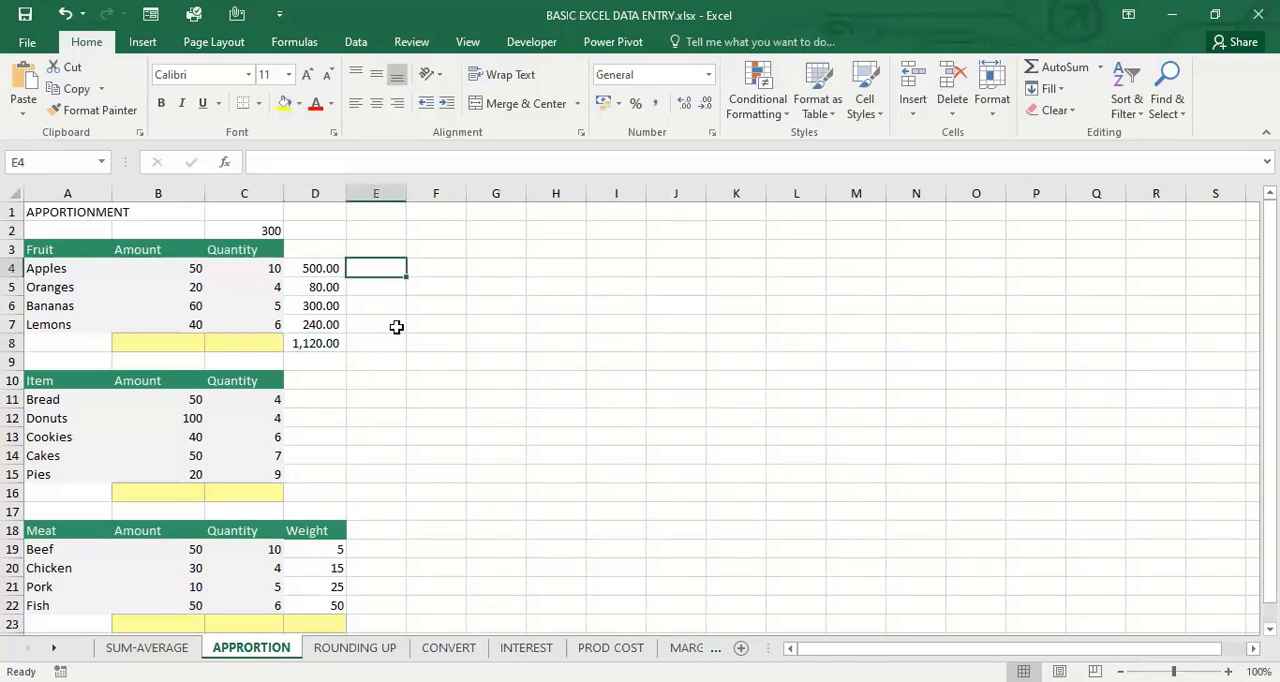
text(=)
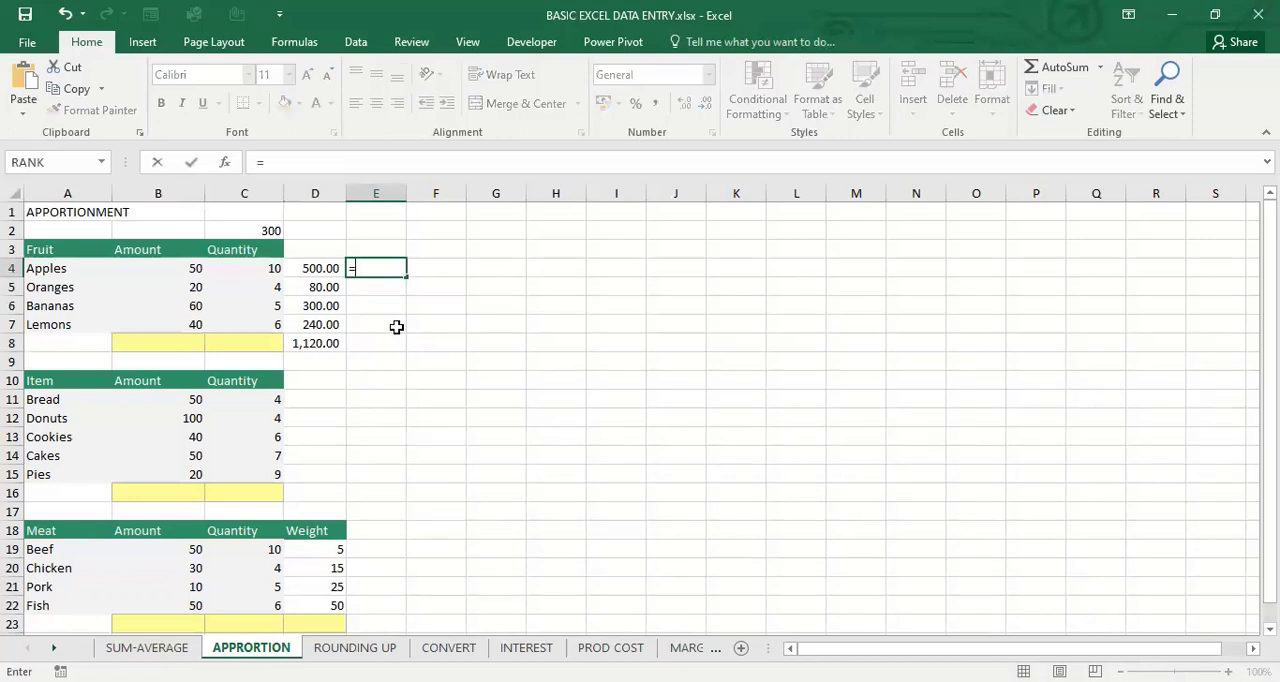
text(3000)
key(BackSpace)
text(/)
click(330, 344)
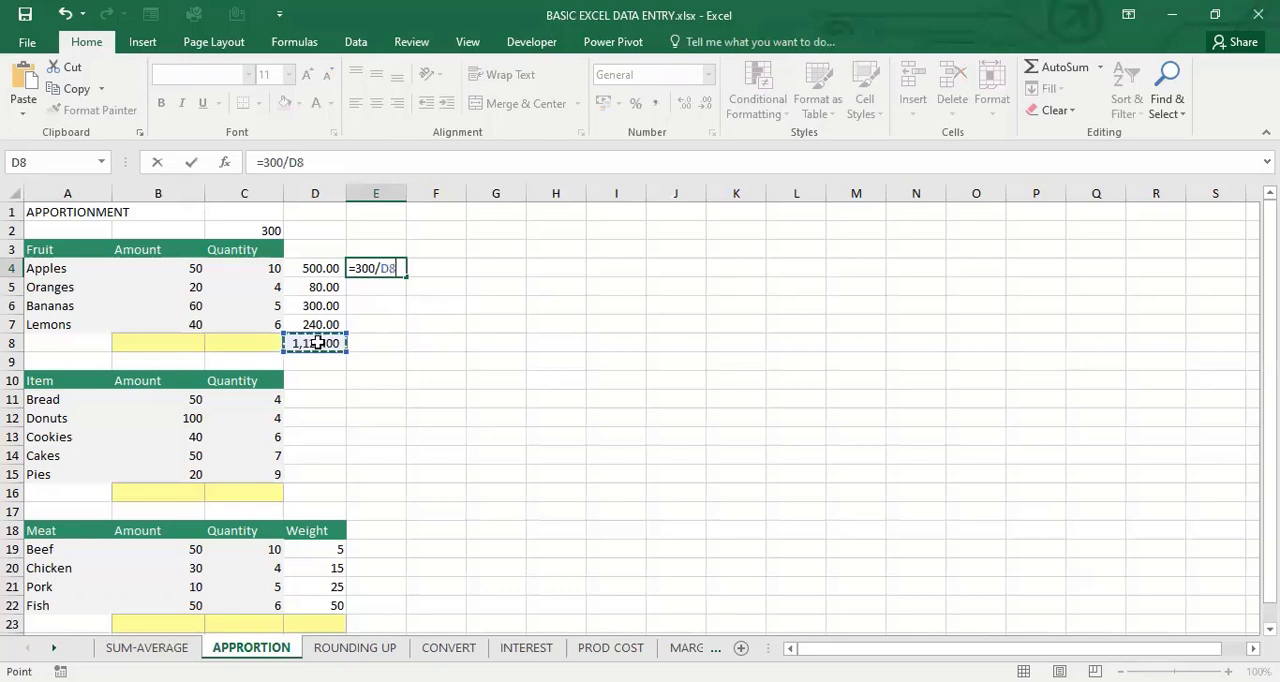
text(*)
key(Left)
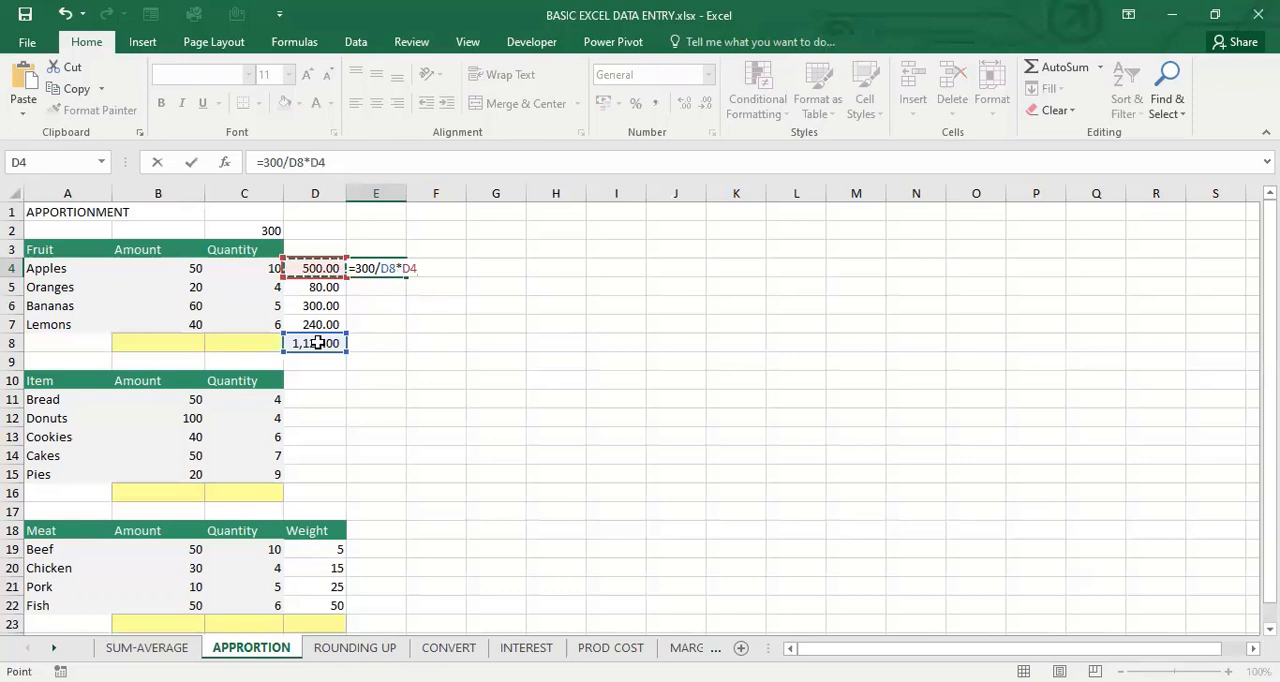
key(Return)
key(Up)
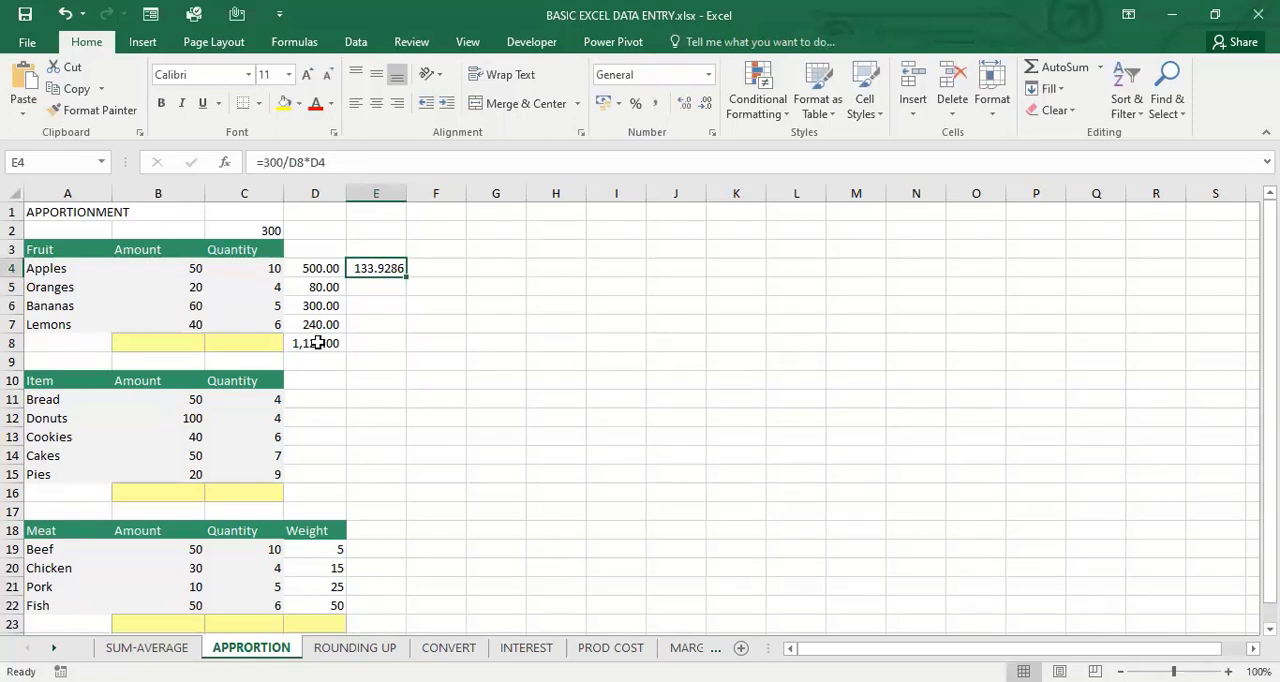
key(Left)
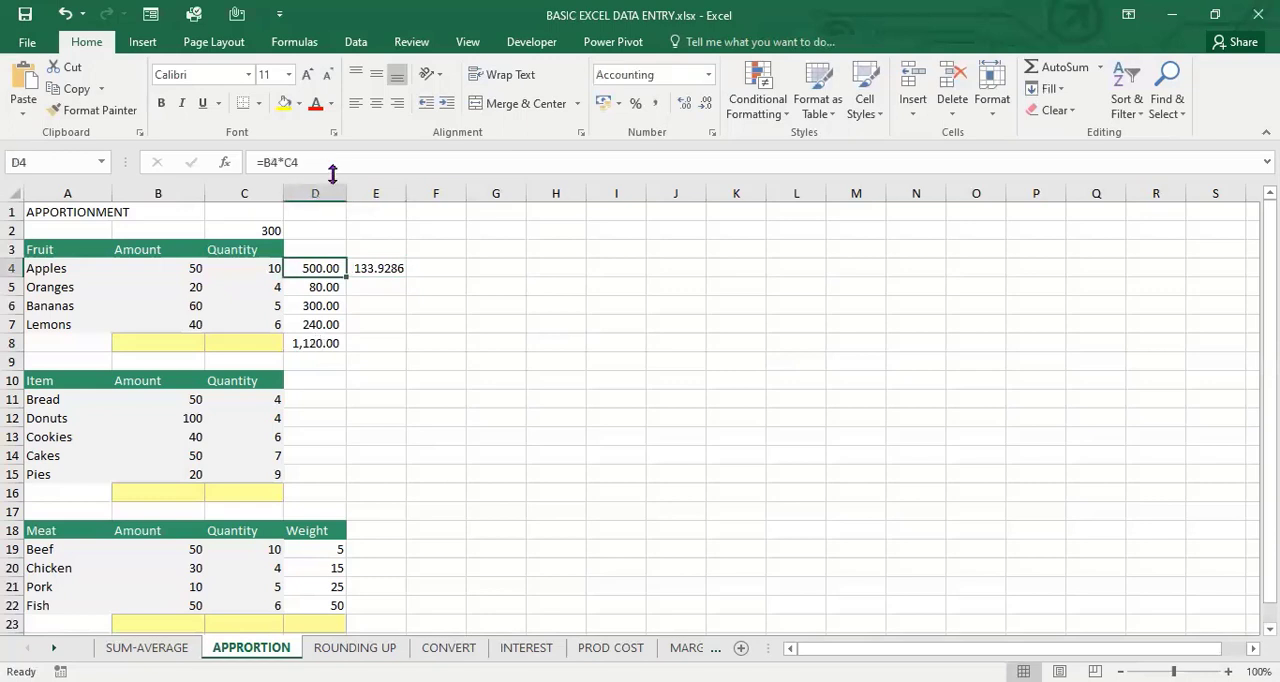
Format E4:E8 as numbers with two decimal places and a thousands separator
click(375, 209)
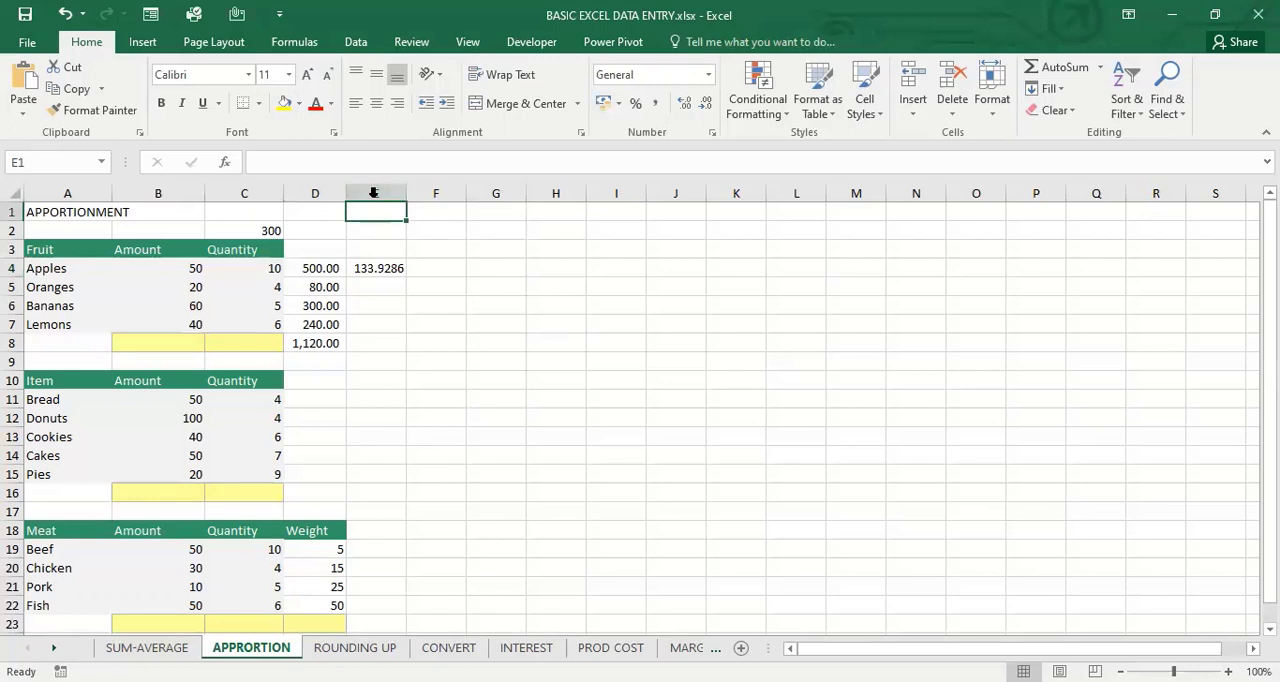
drag(375, 268, 374, 337)
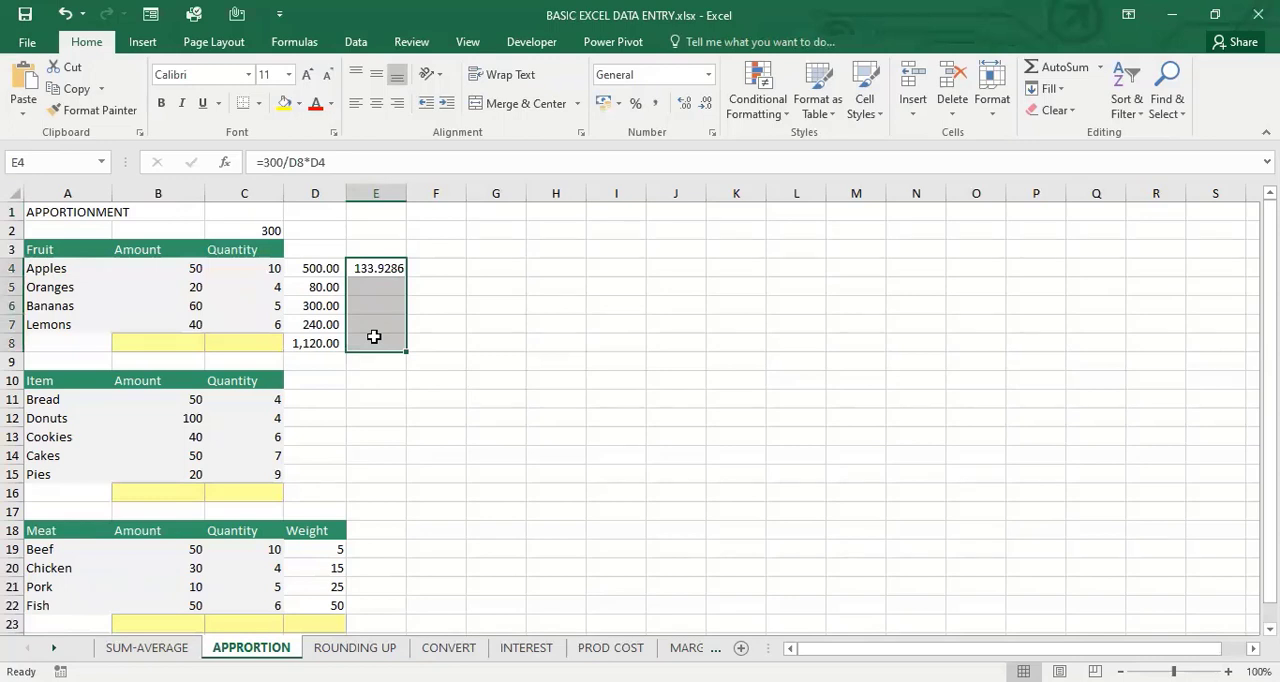
key(ctrl+shift+1)
In E5, apportion the amount in C2 to the oranges with the formula =C2/D8*D5
click(261, 234)
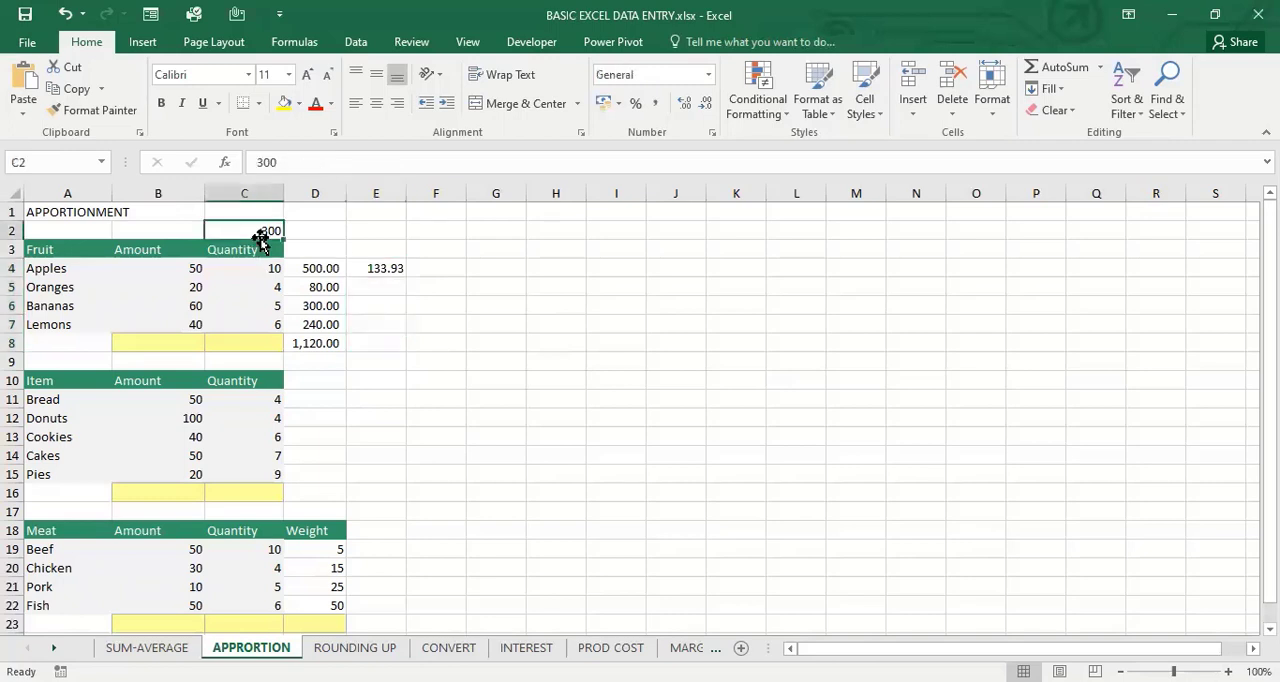
key(Right)
key(Right)
key(Down)
key(Down)
key(Down)
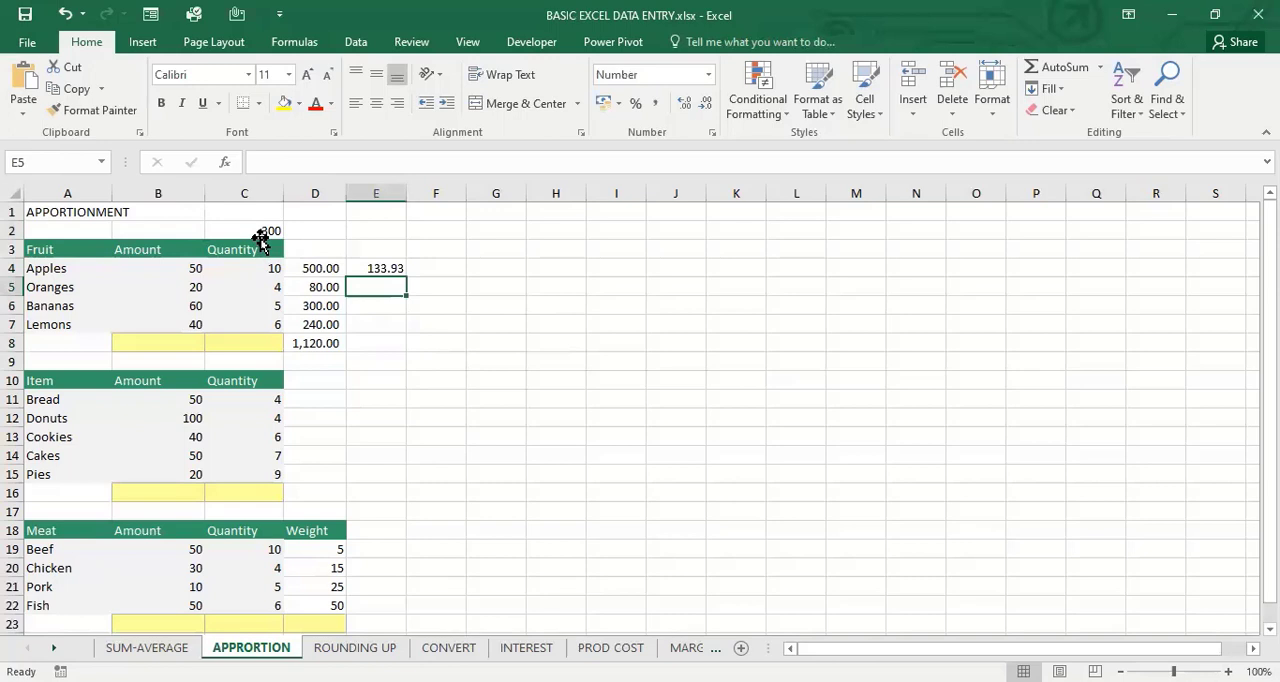
key(Up)
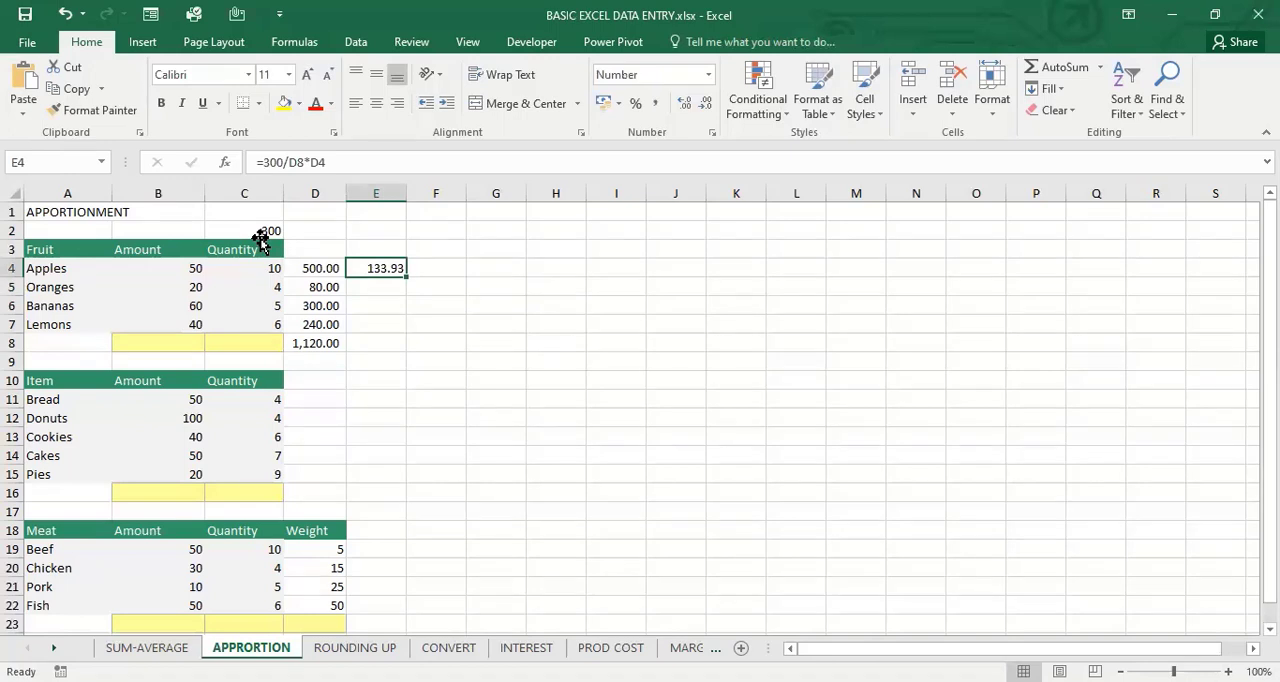
key(Down)
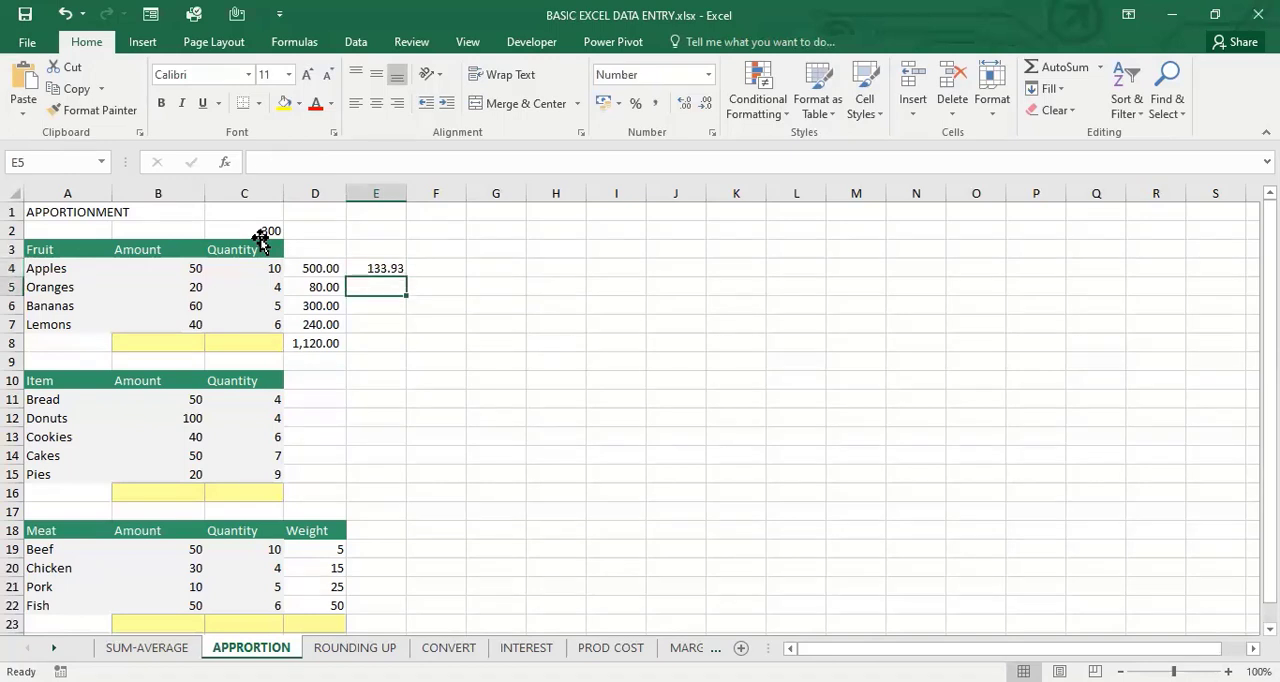
text(=)
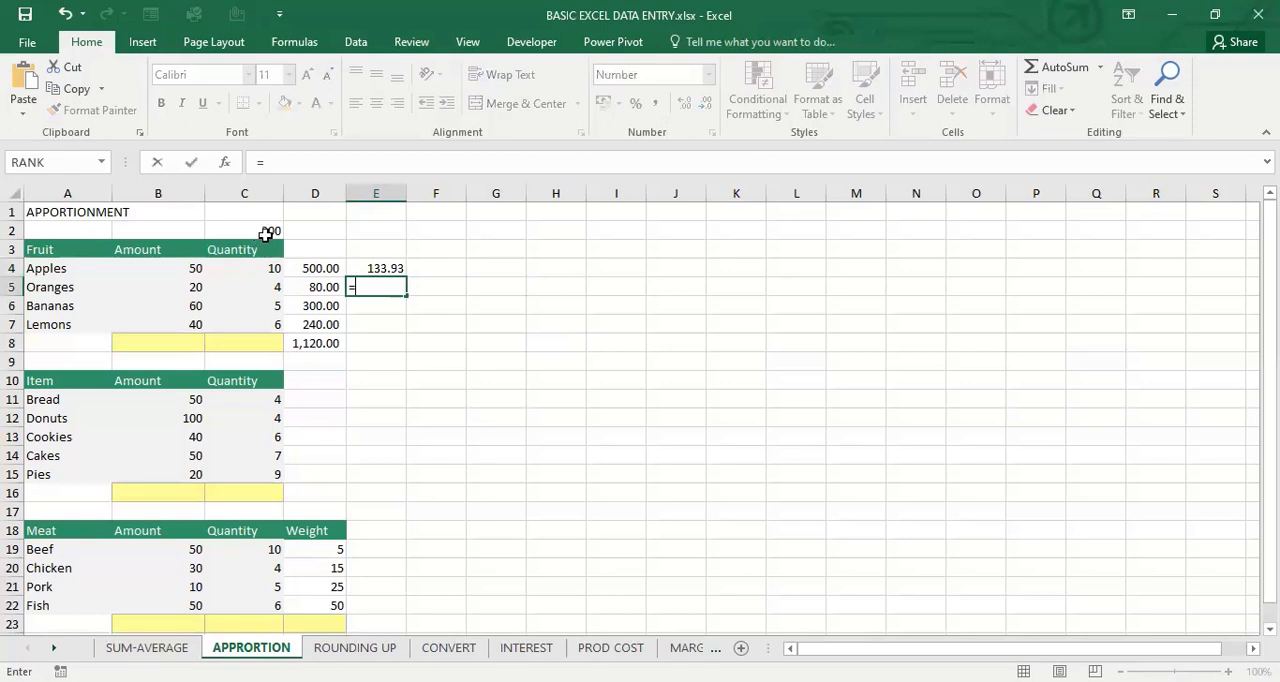
click(265, 235)
text(/)
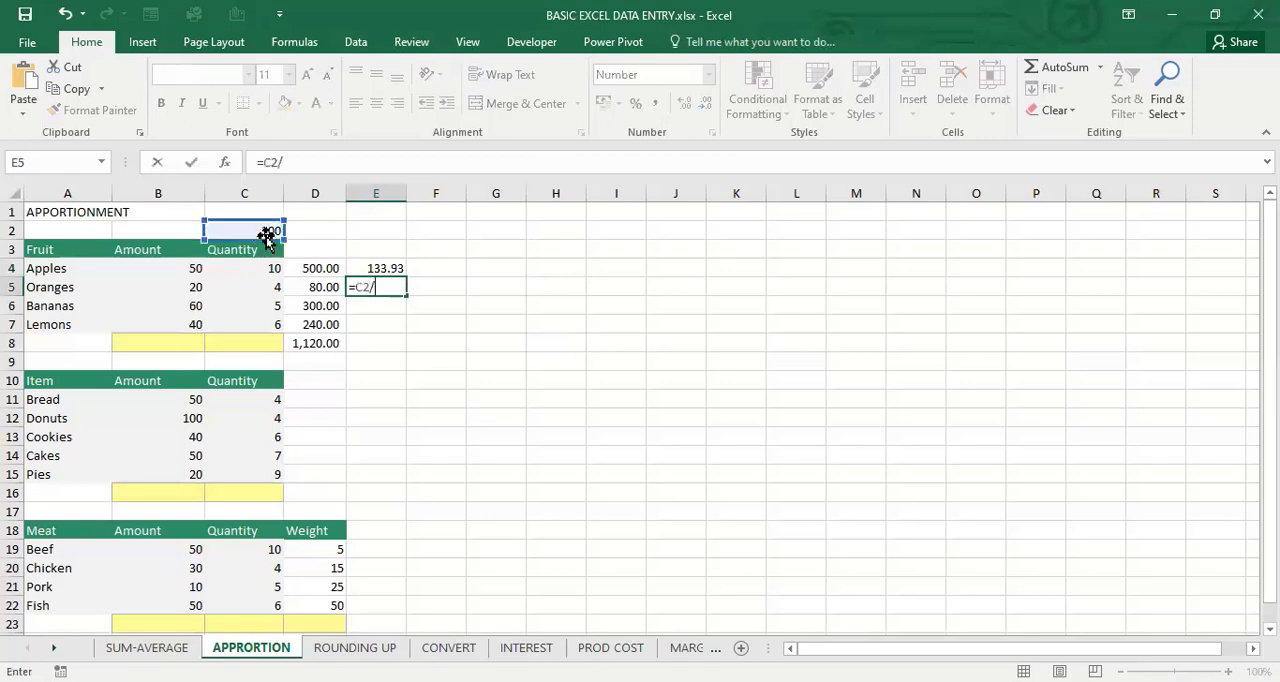
click(332, 348)
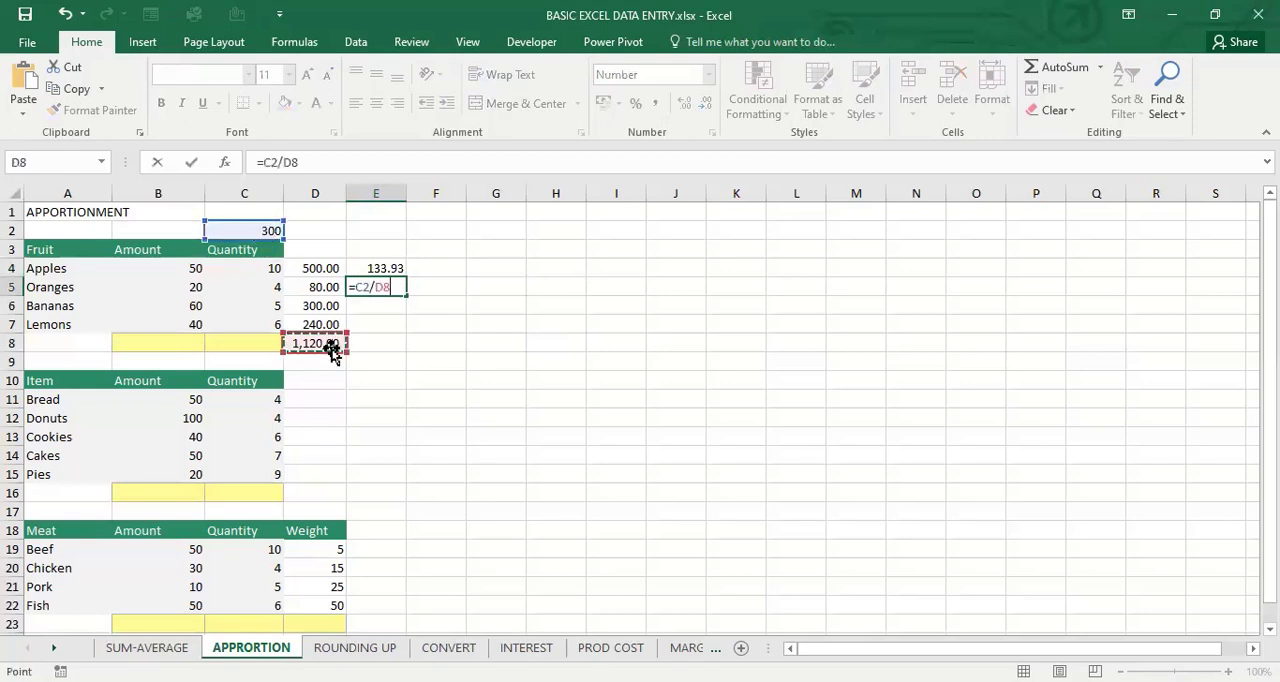
text(*)
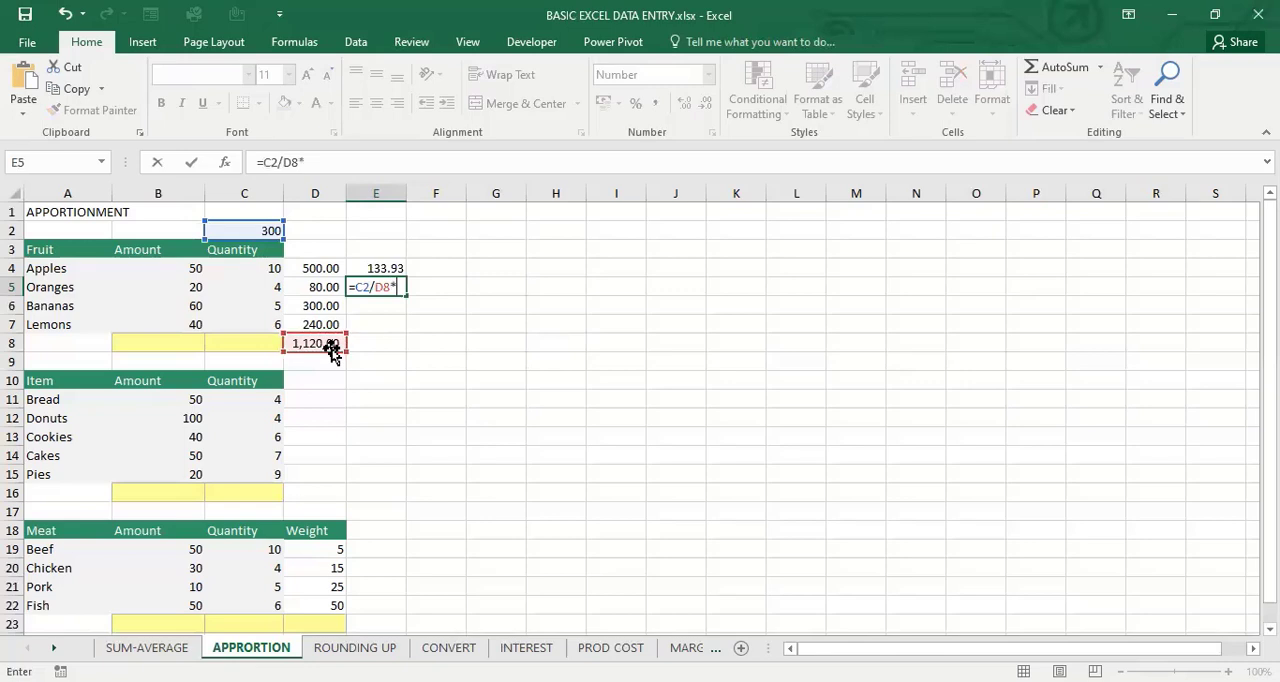
text(D5)
key(Return)
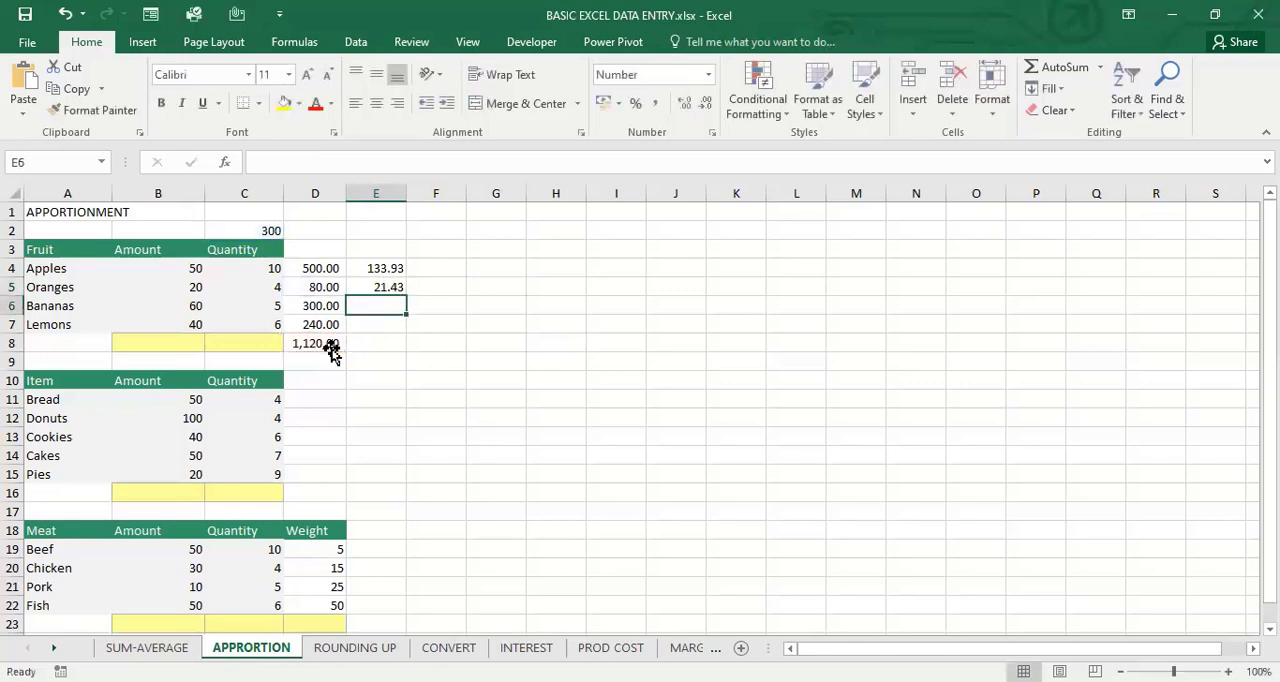
Compare the apportionment formulas in E4 and E5 and the oranges' product in D5
key(Up)
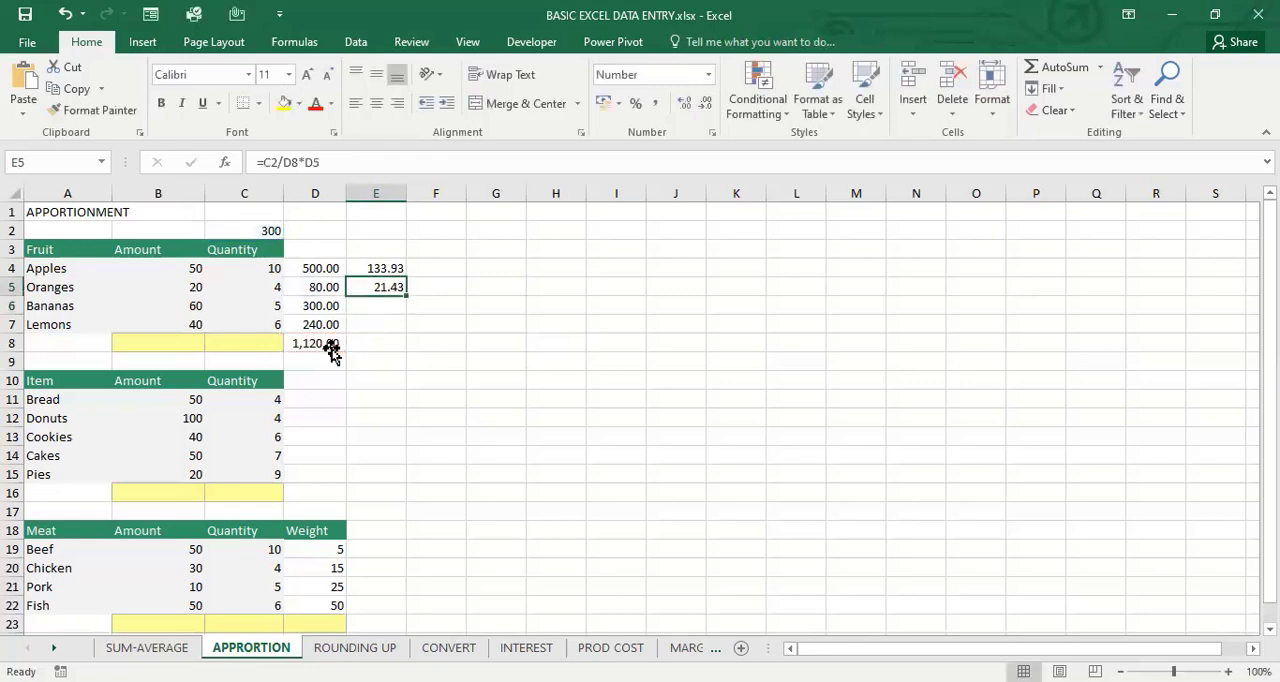
key(Left)
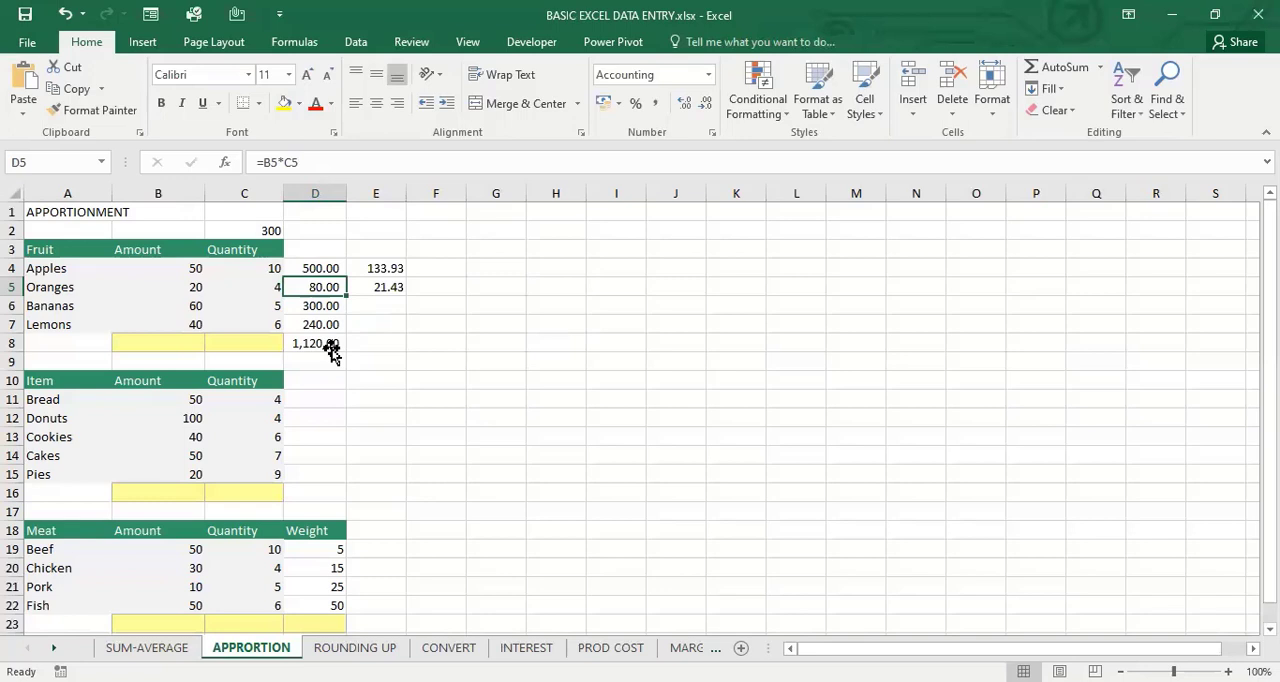
key(Right)
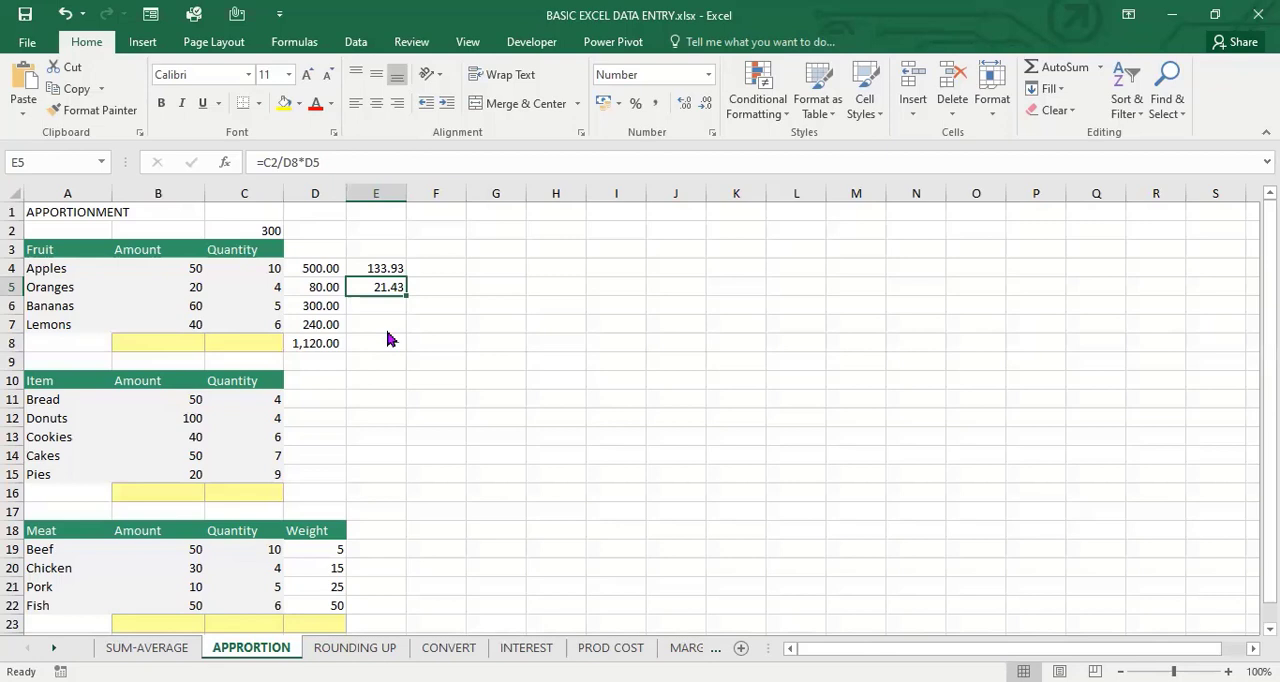
key(Up)
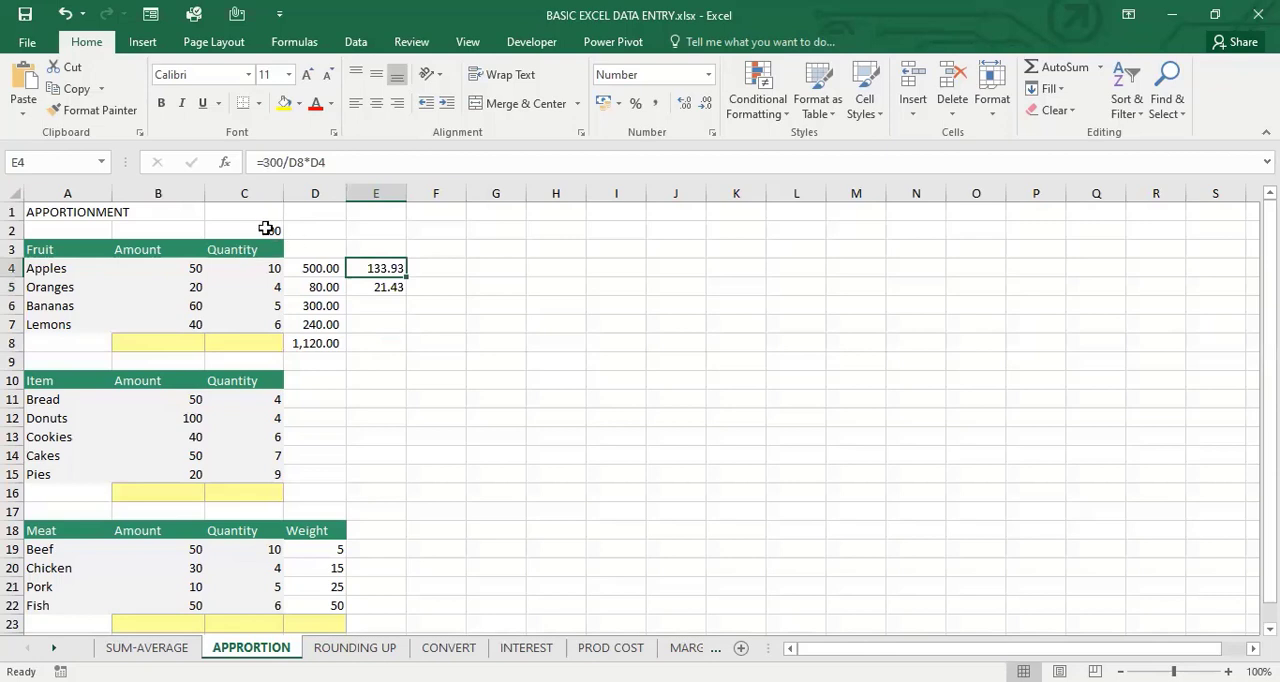
key(Right)
key(Down)
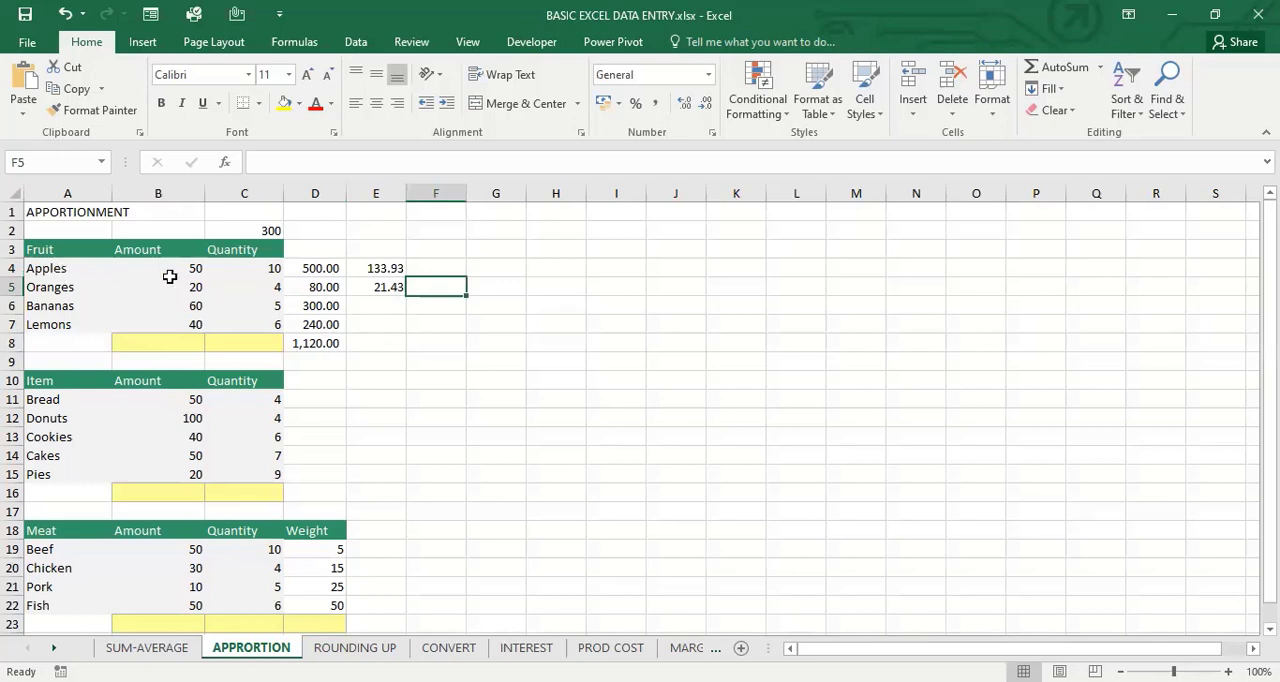
key(Left)
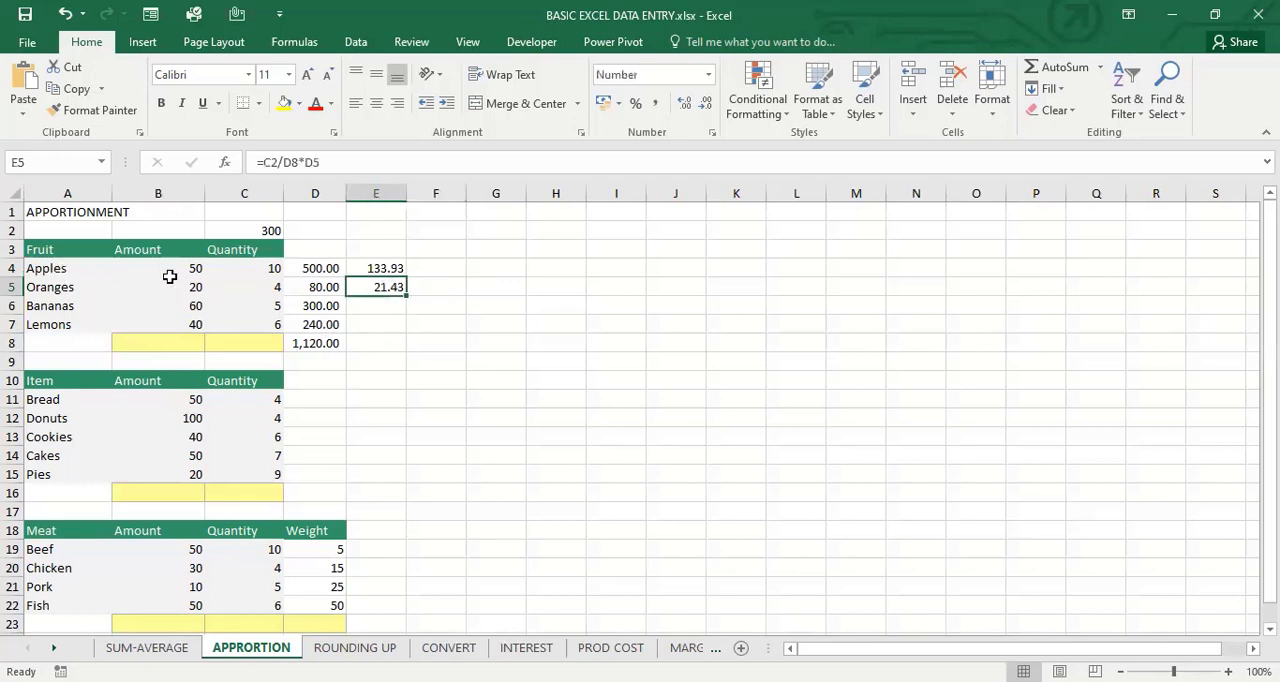
key(Up)
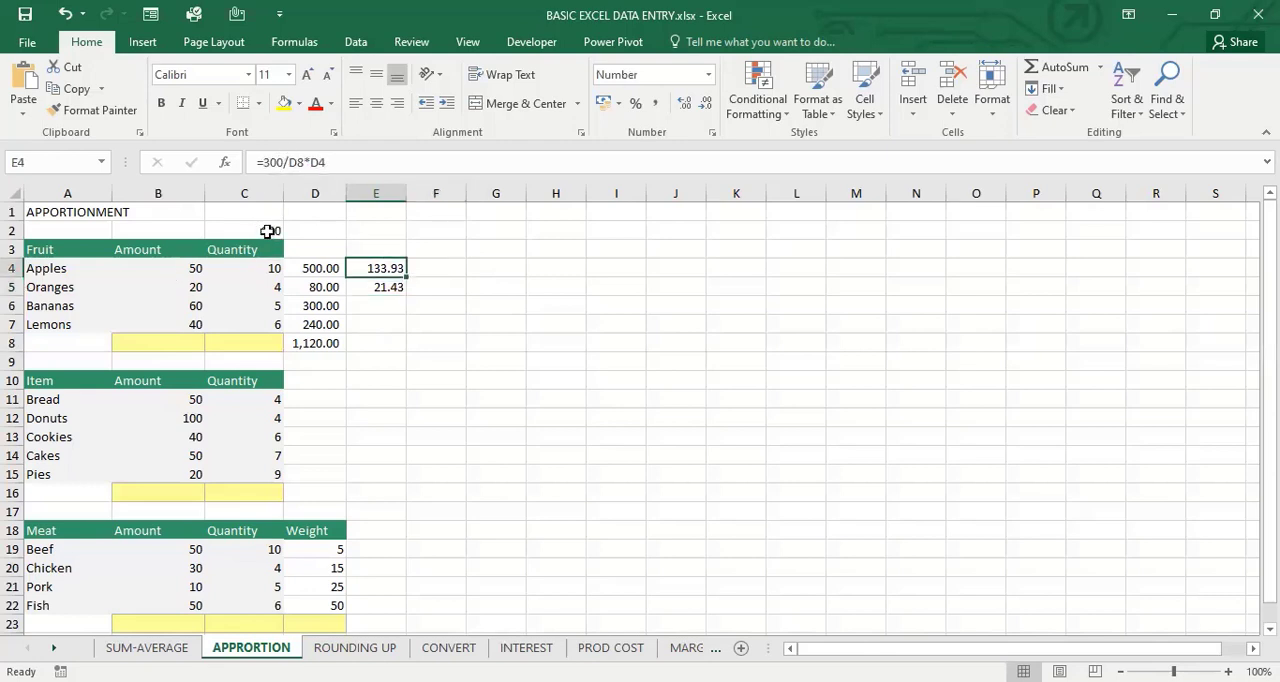
key(Down)
key(Right)
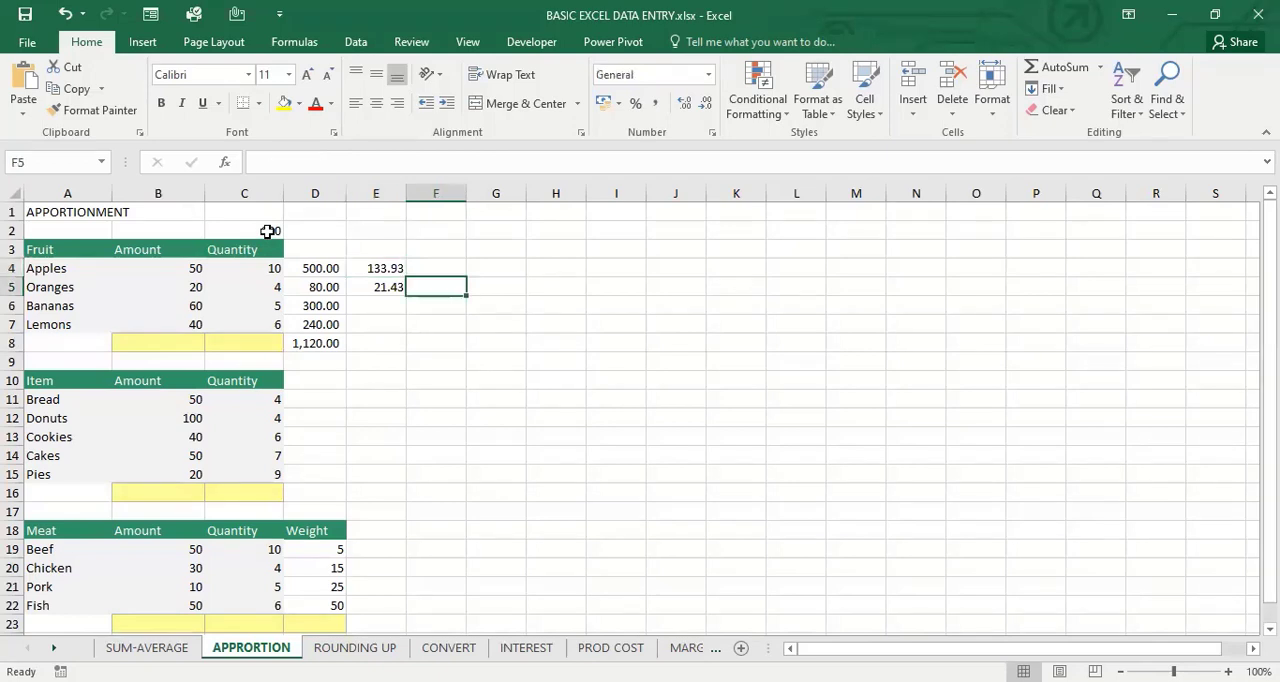
Replace the formula in E4 with an absolute reference to the amount, =$C$2
key(Left)
key(Up)
text(=)
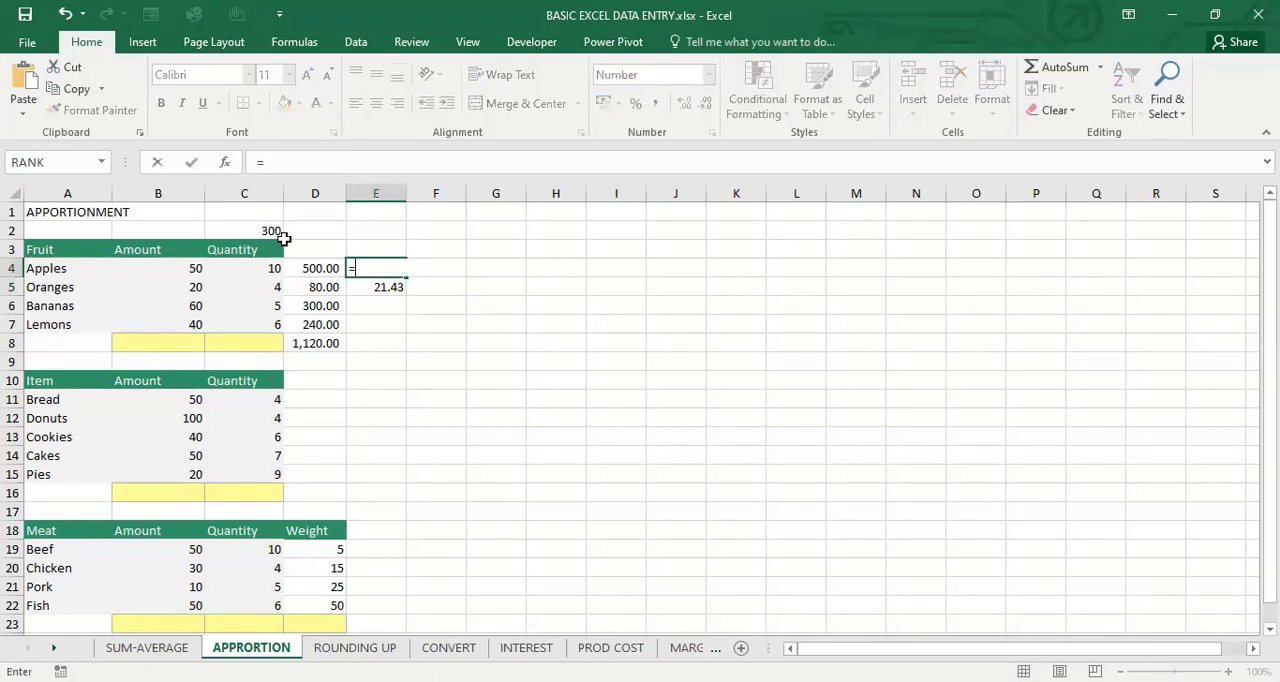
click(272, 231)
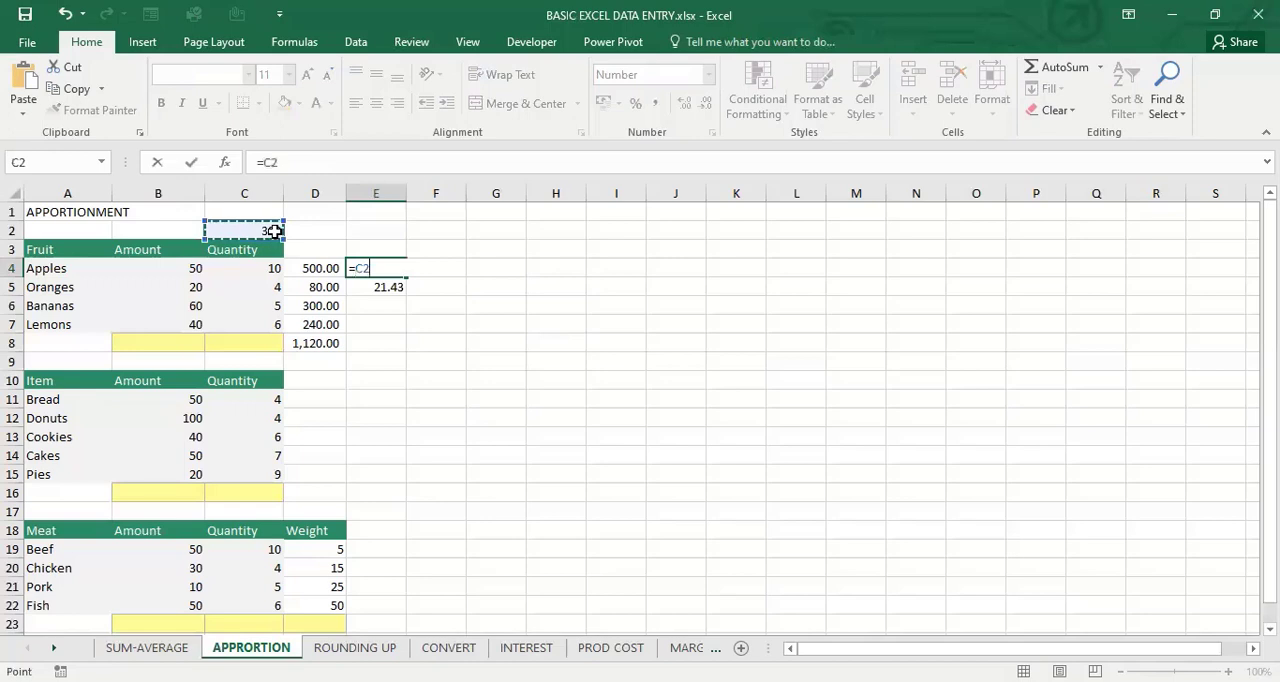
key(F4)
text(*)
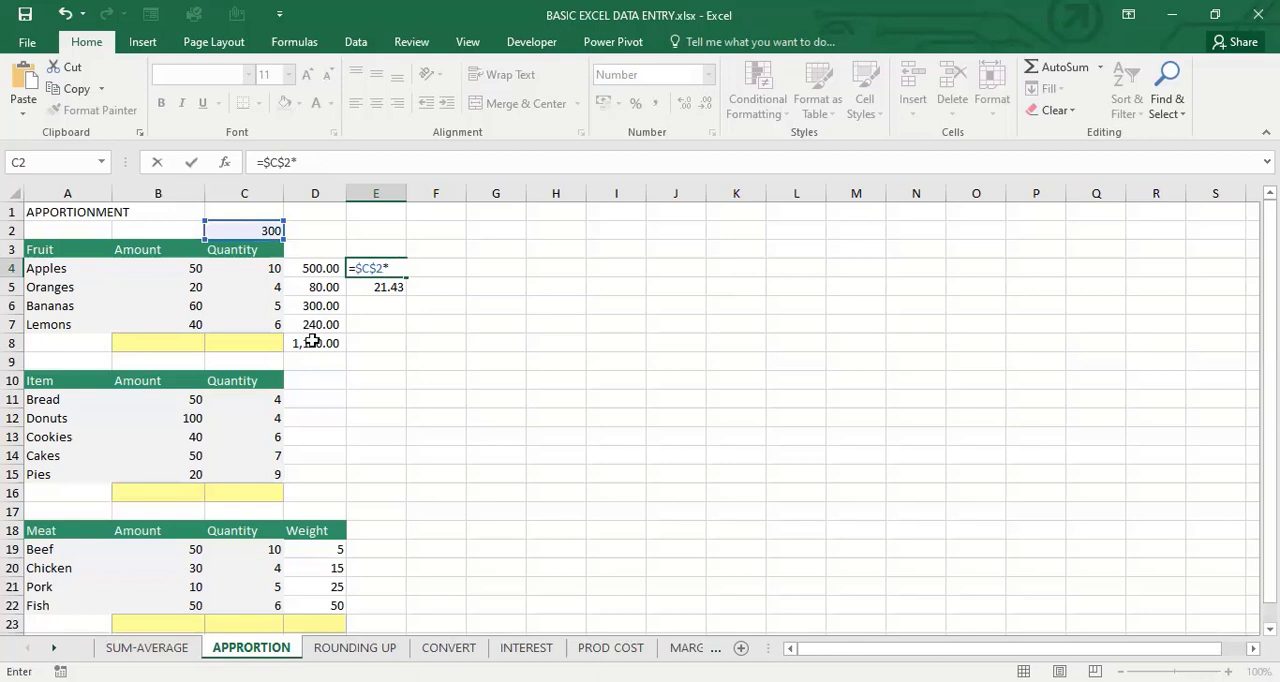
key(BackSpace)
click(313, 341)
key(Up)
key(Up)
key(Up)
key(Right)
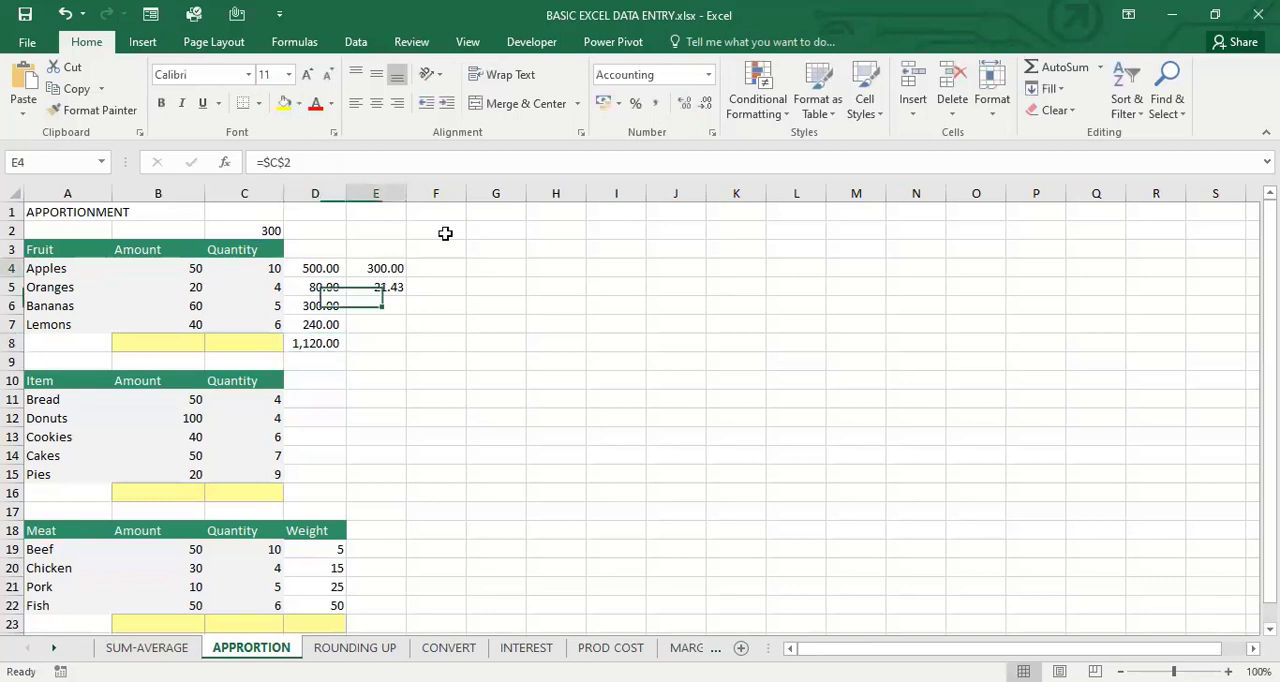
Extend the formula in E4 to =$C$2/$D$8*D4, with the reference to the total locked
key(Up)
click(311, 162)
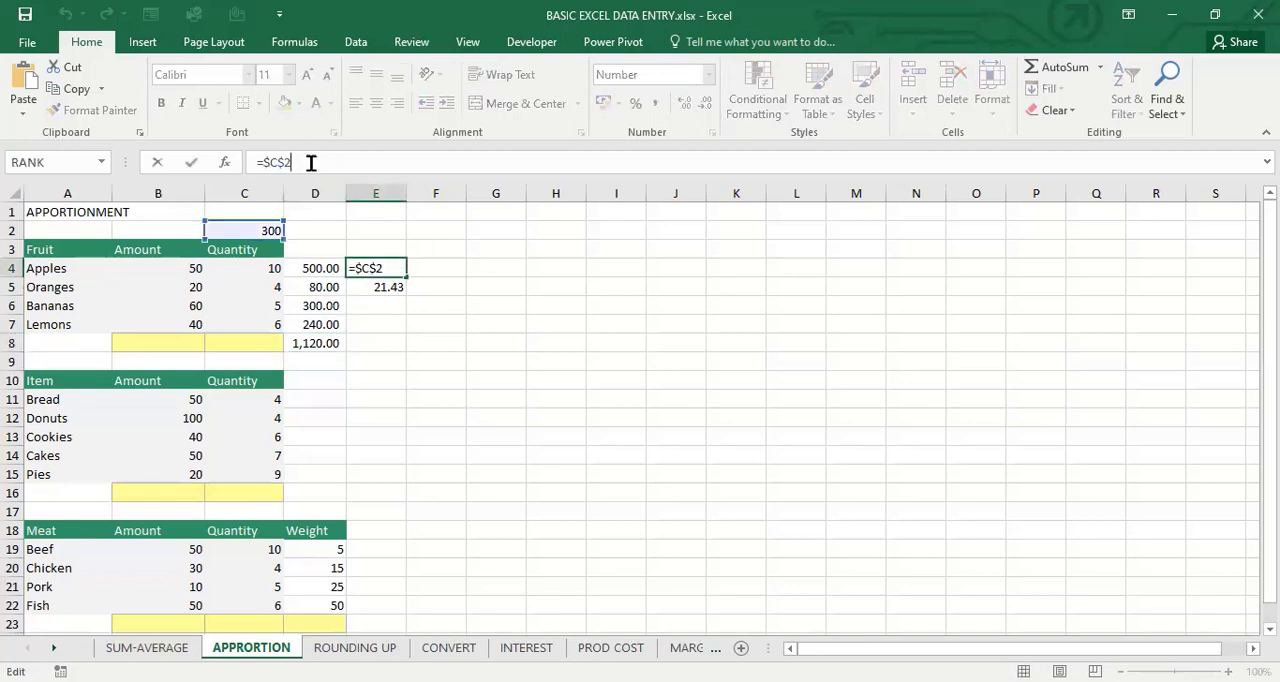
text(/)
click(318, 339)
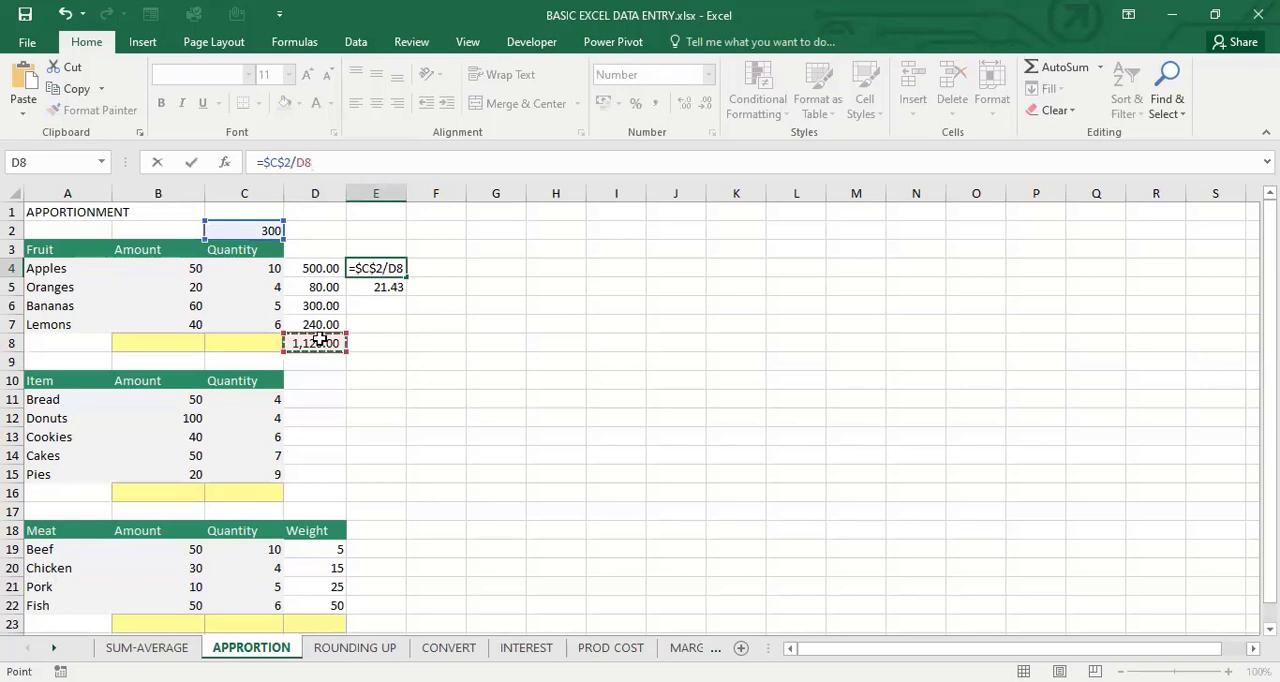
key(F4)
text(*)
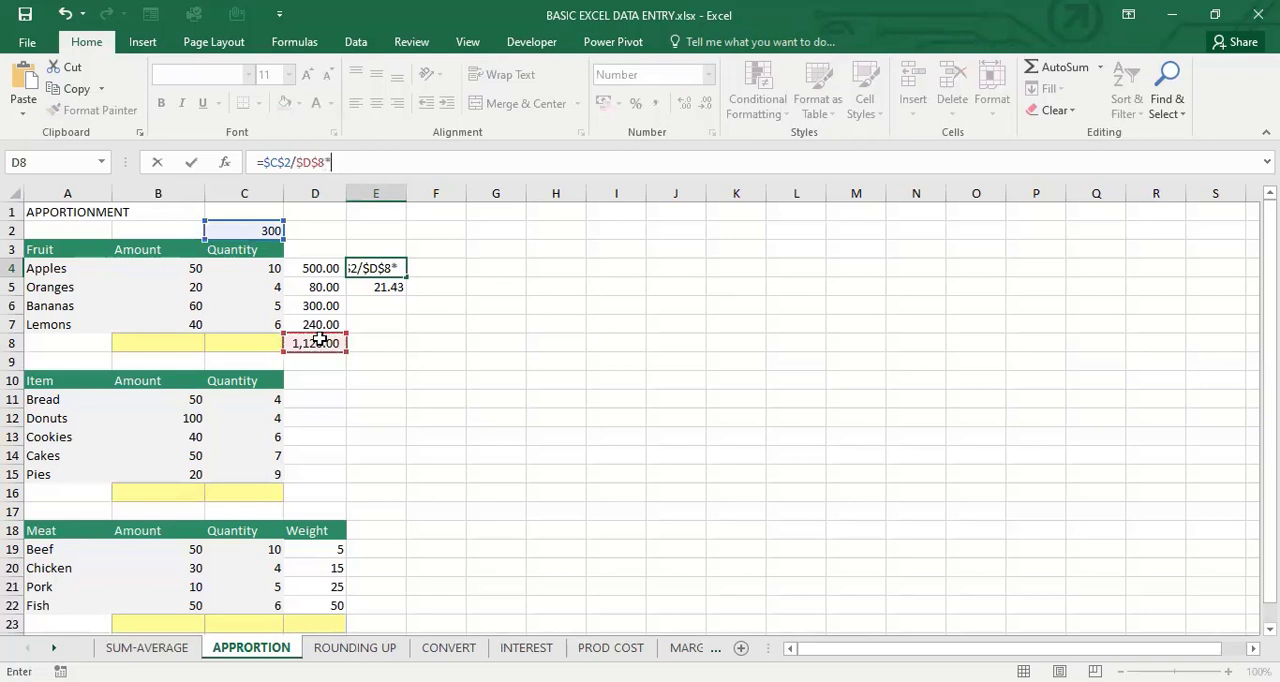
key(Left)
key(Return)
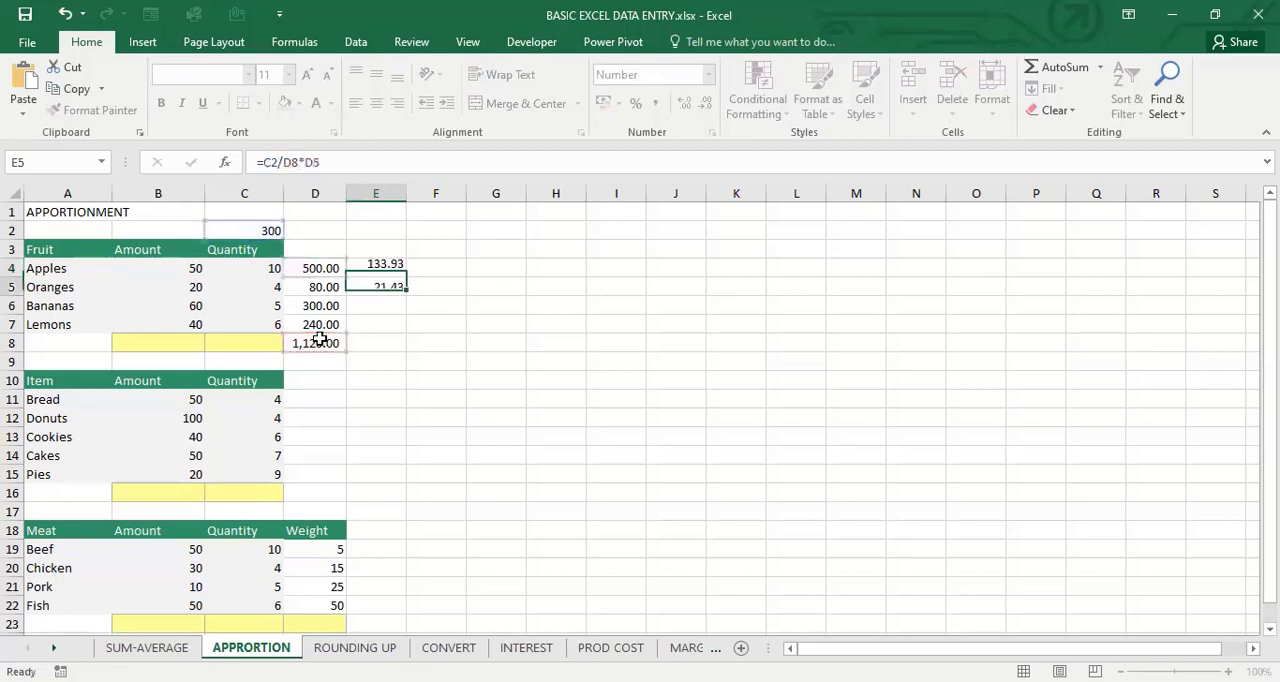
Copy the E4 formula down through E7 and inspect the references in the lemons' formula
key(Up)
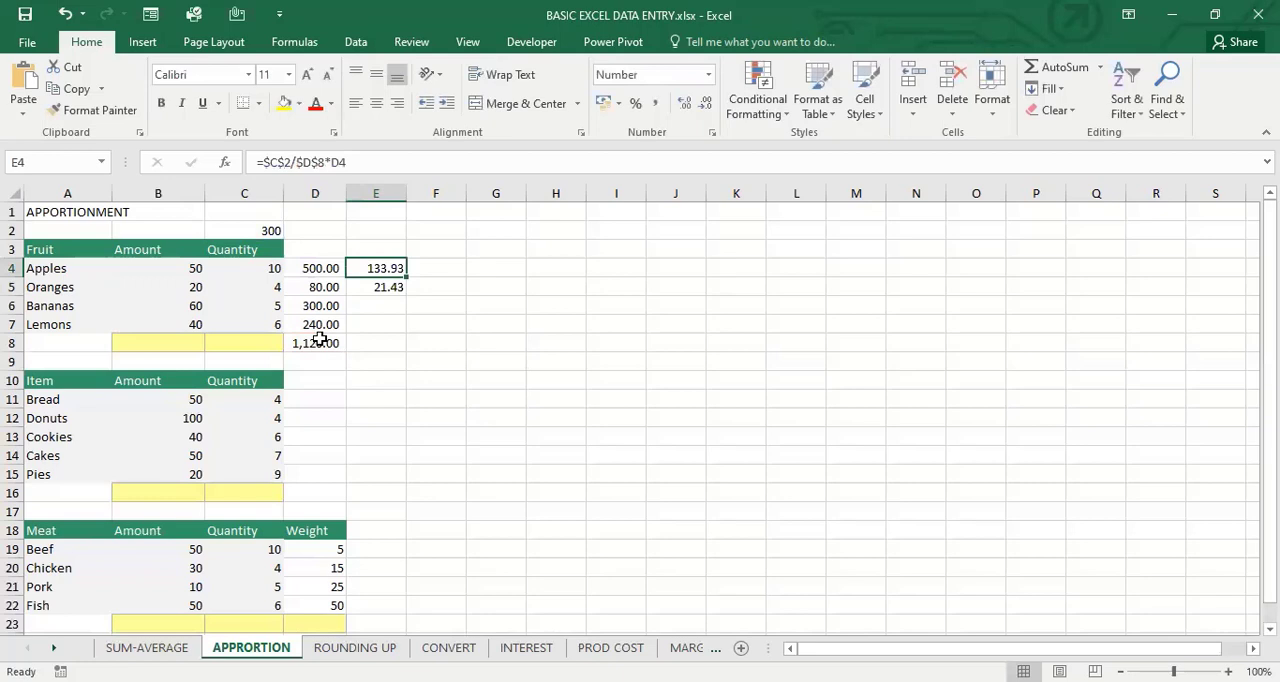
drag(406, 277, 411, 331)
double_click(386, 326)
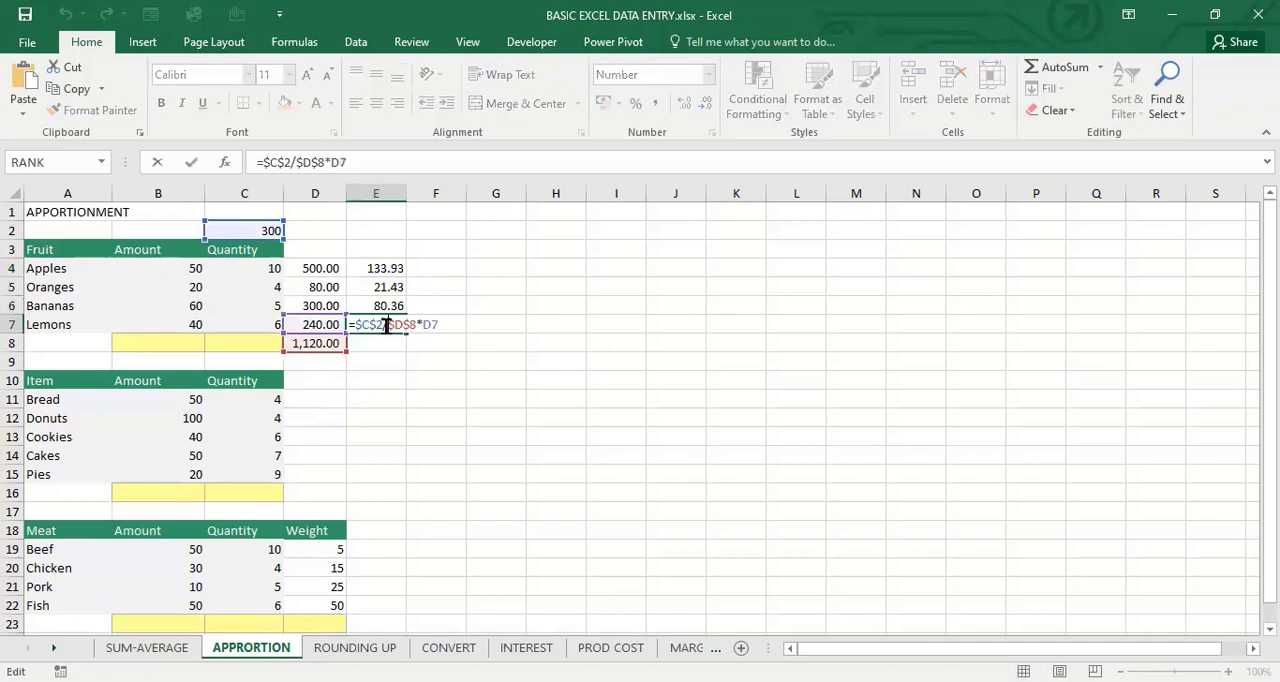
key(Return)
Enter the apportionment formula =C2/D8*D4 in F4 with relative references only
key(Right)
key(Up)
key(Up)
key(Up)
key(Up)
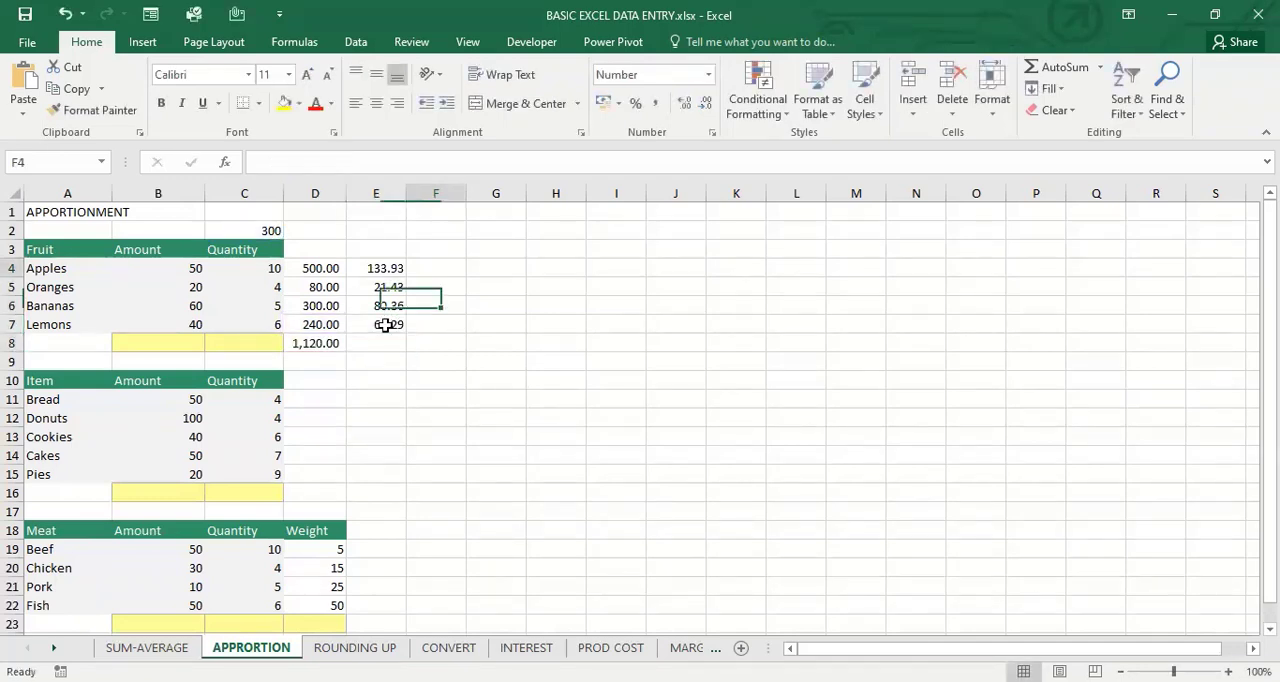
text(=)
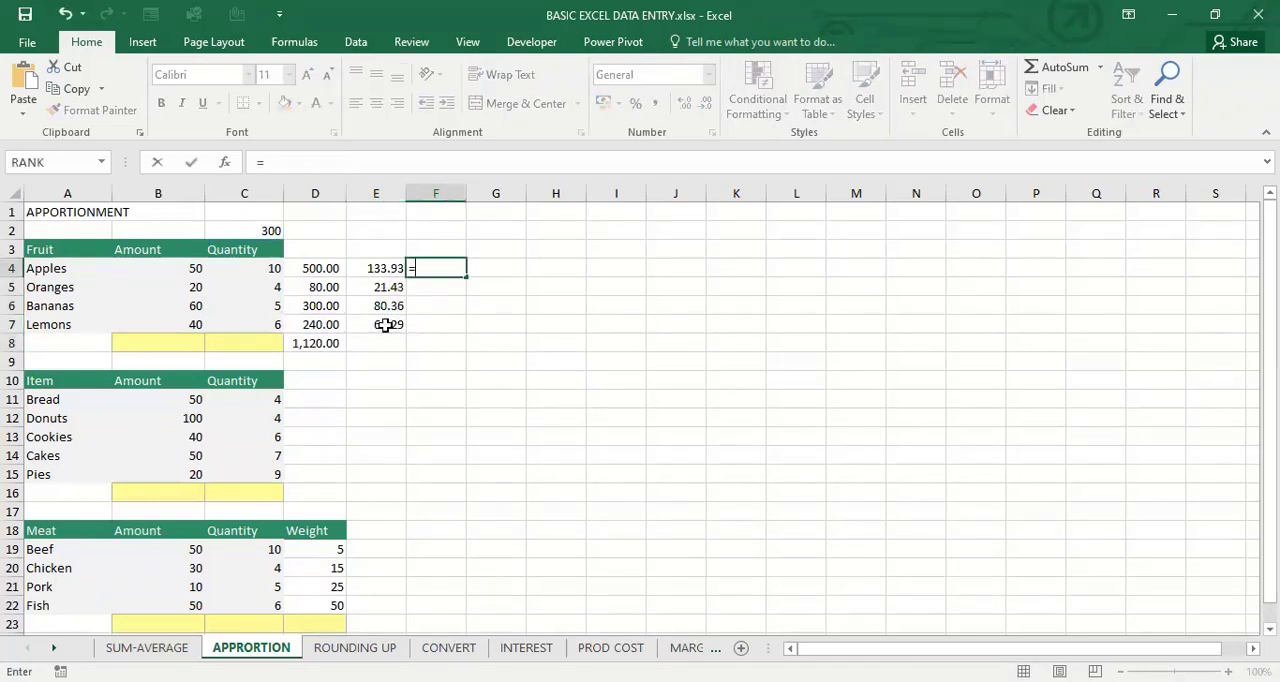
click(272, 228)
text(/)
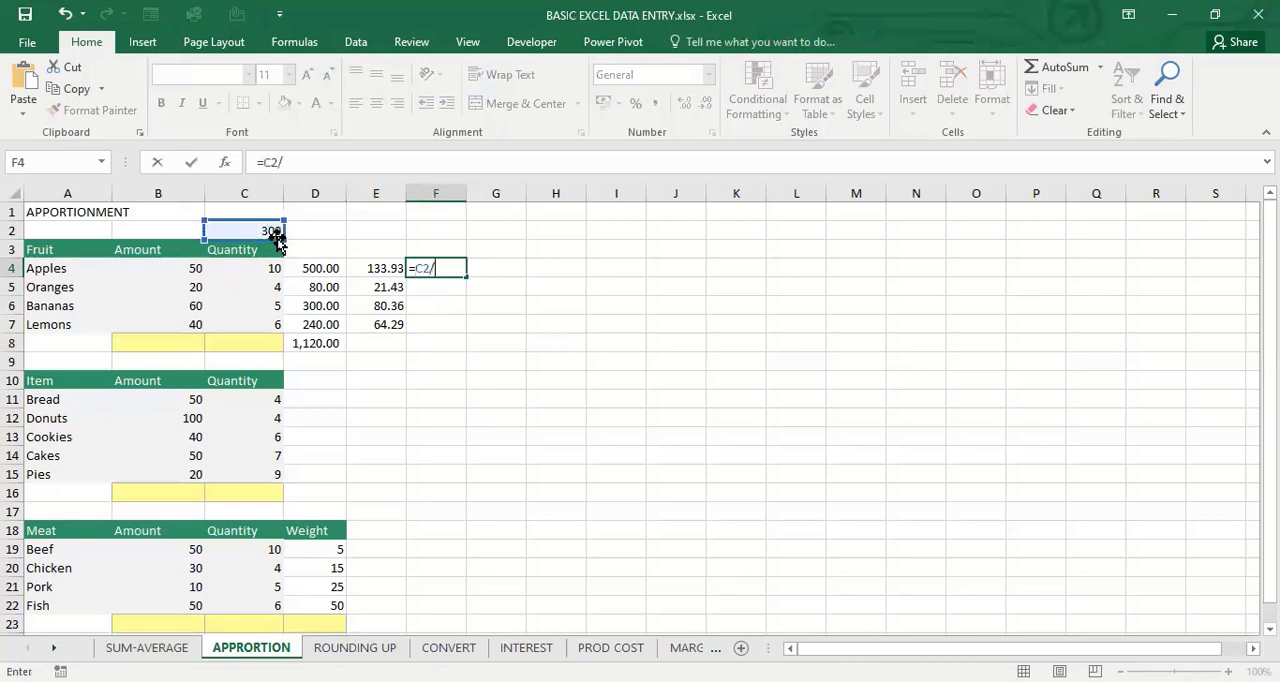
click(313, 345)
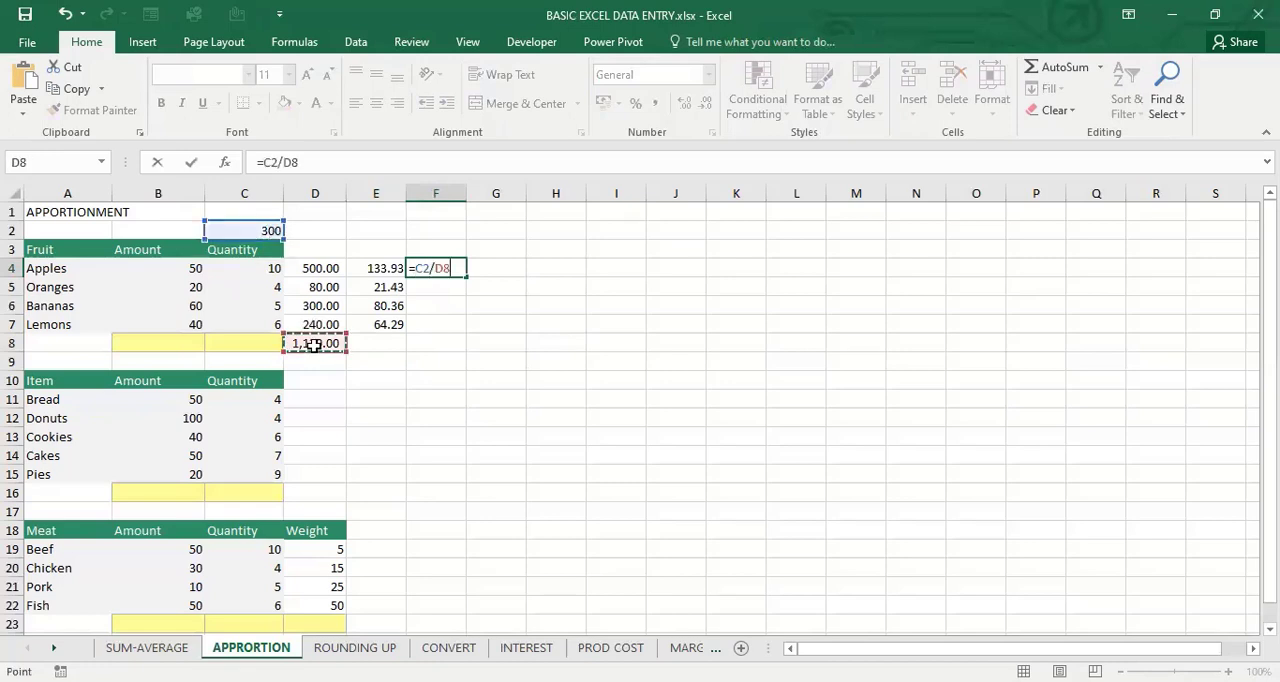
text(*)
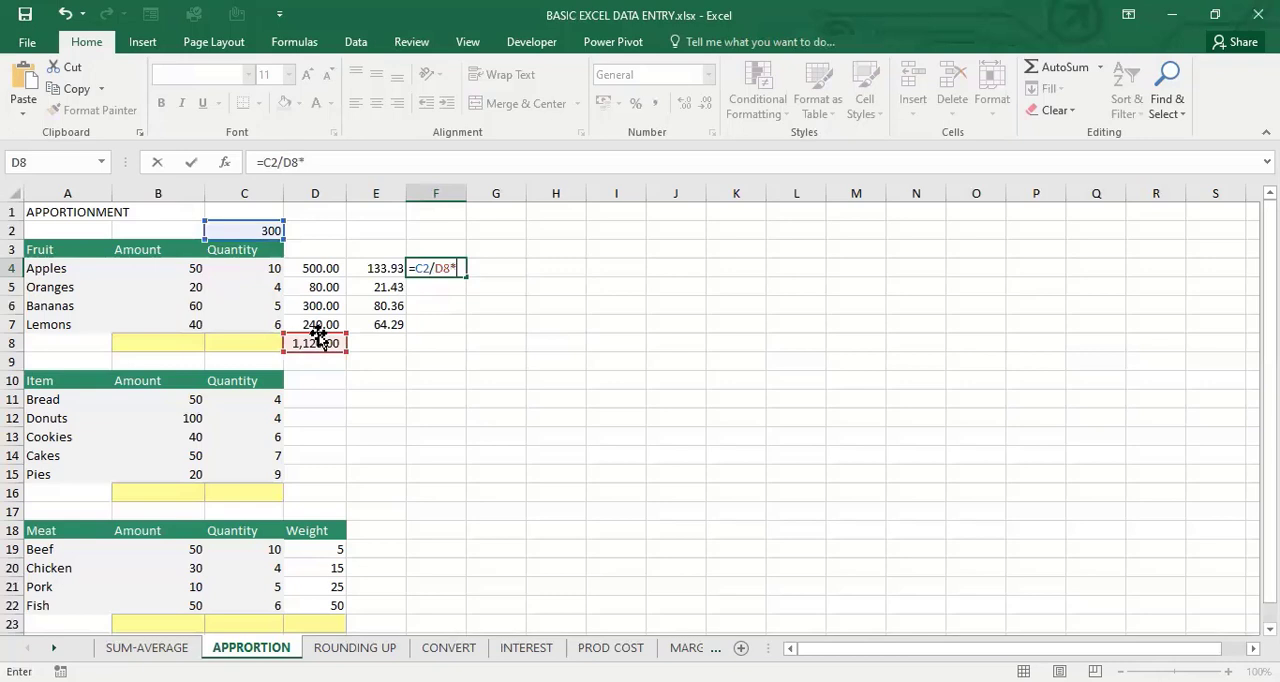
key(Left)
key(Left)
key(Return)
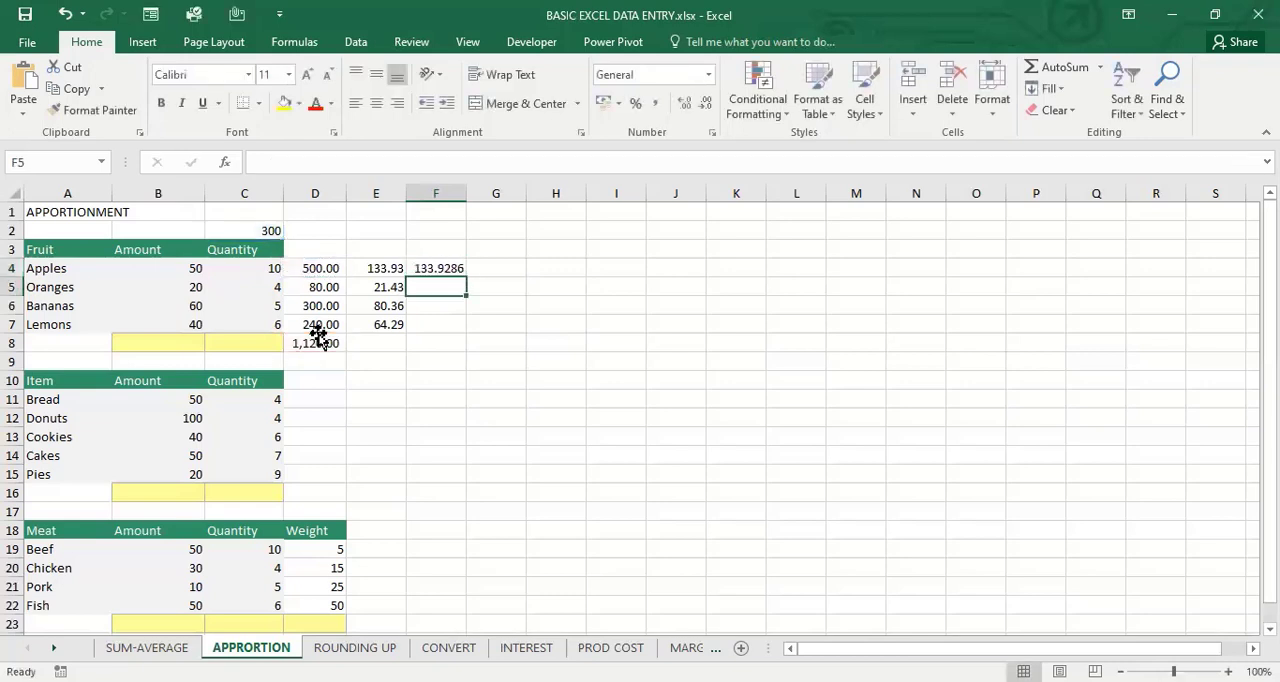
Copy the F4 formula down through F7 and inspect the references in the oranges' and bananas' formulas
key(Up)
drag(466, 277, 471, 342)
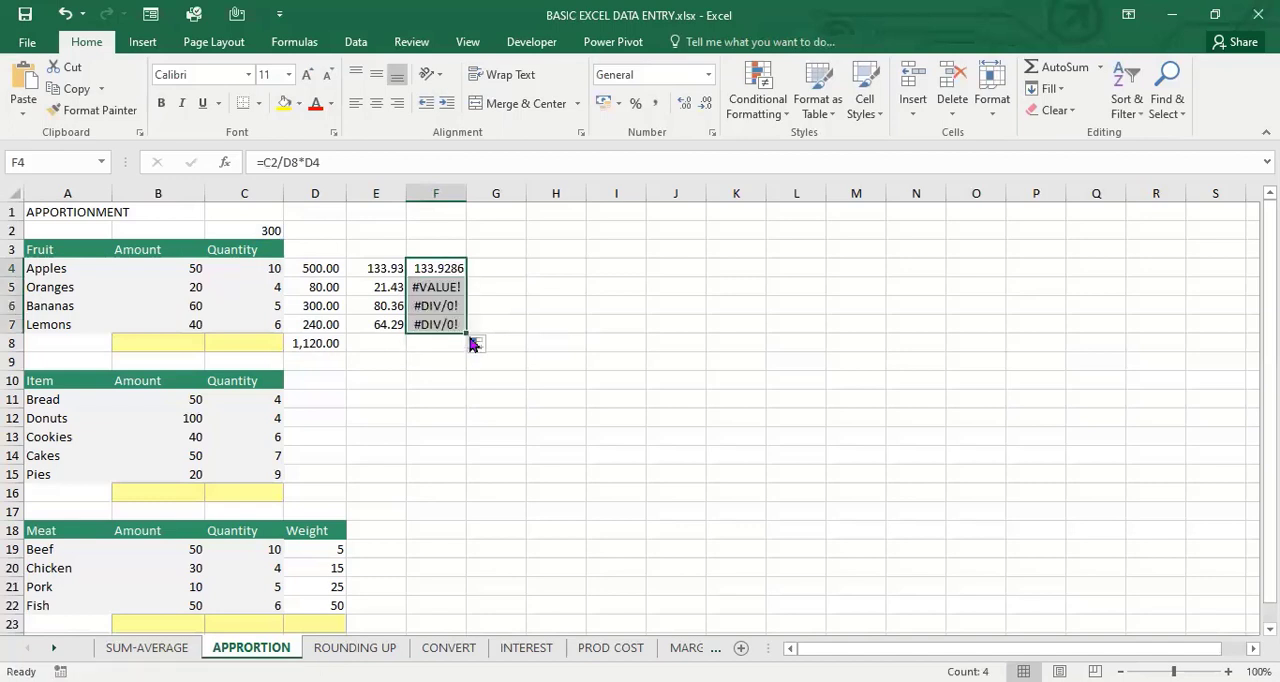
key(Down)
key(F2)
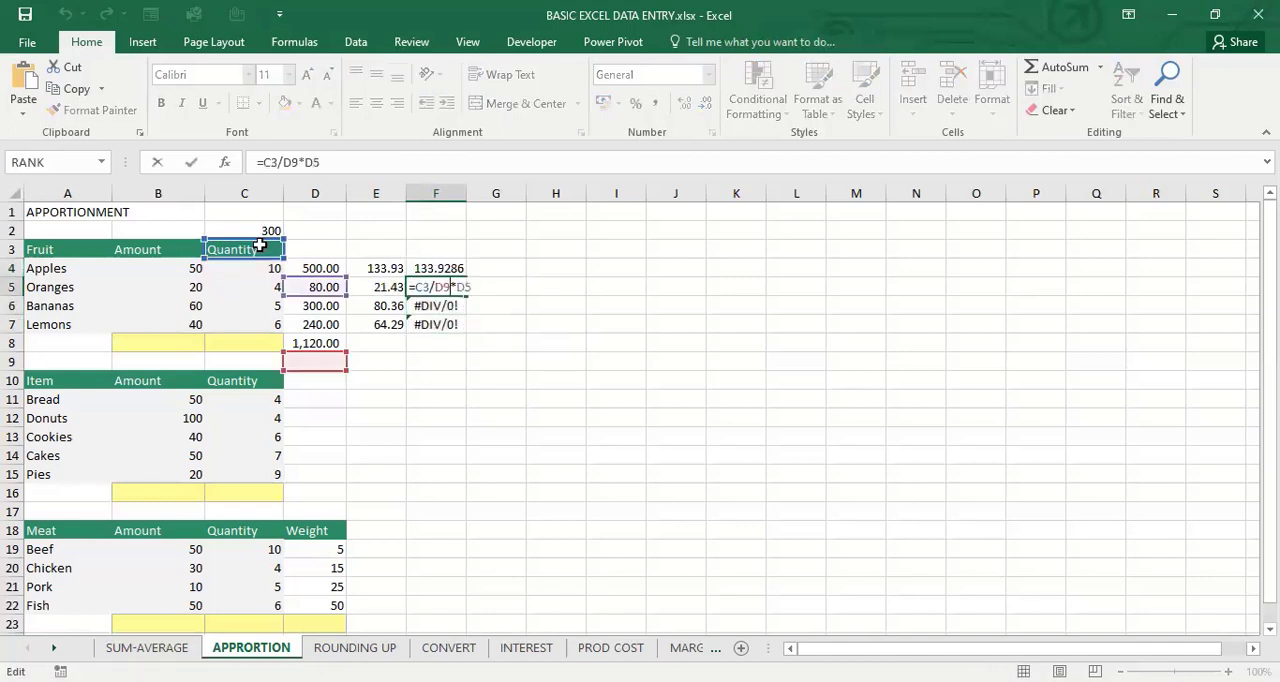
key(Return)
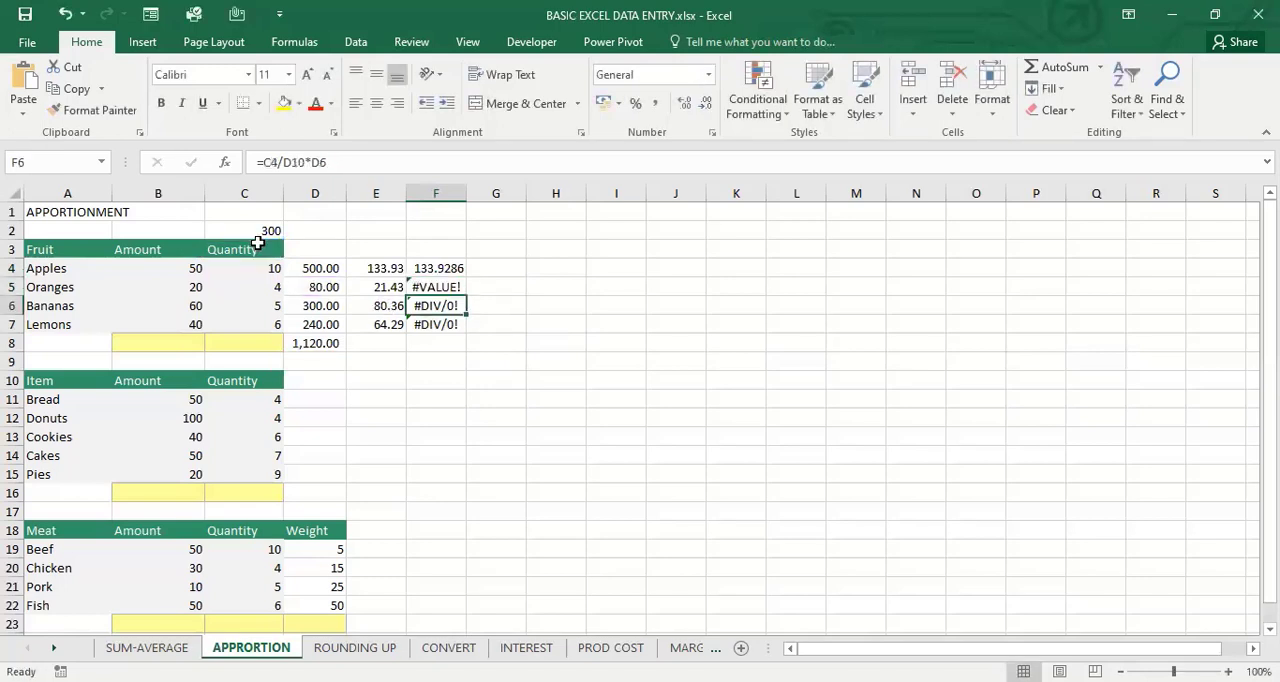
key(F2)
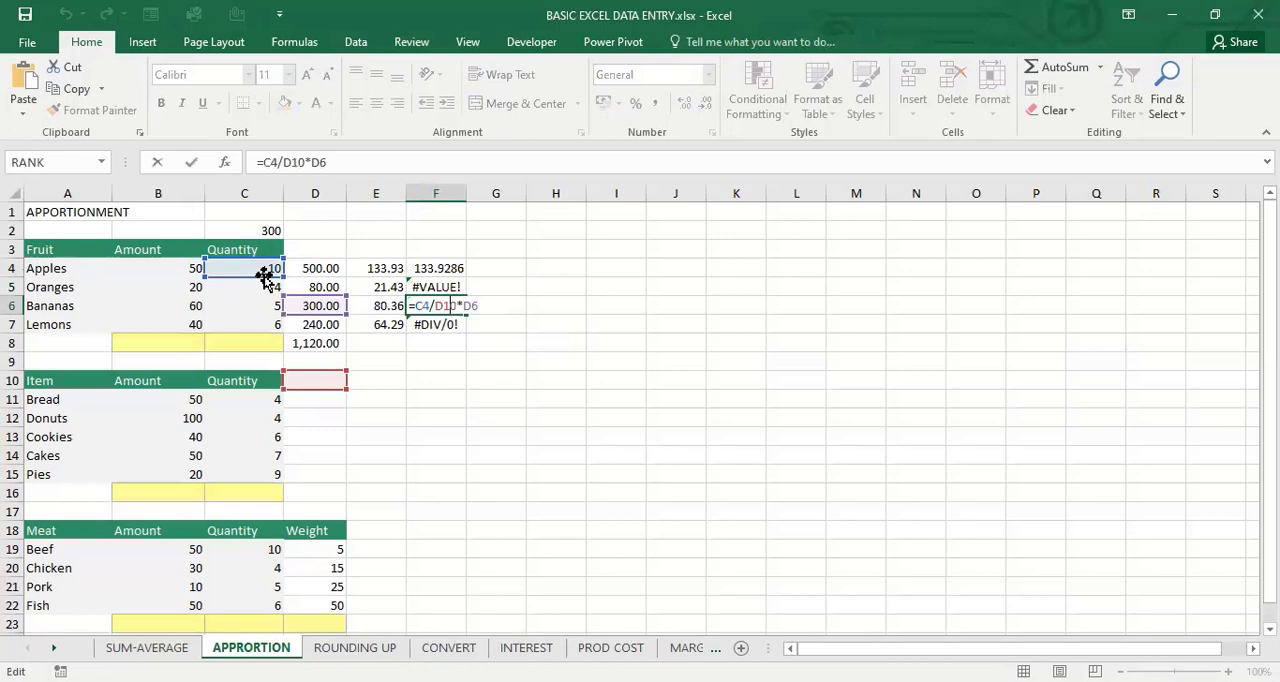
key(Return)
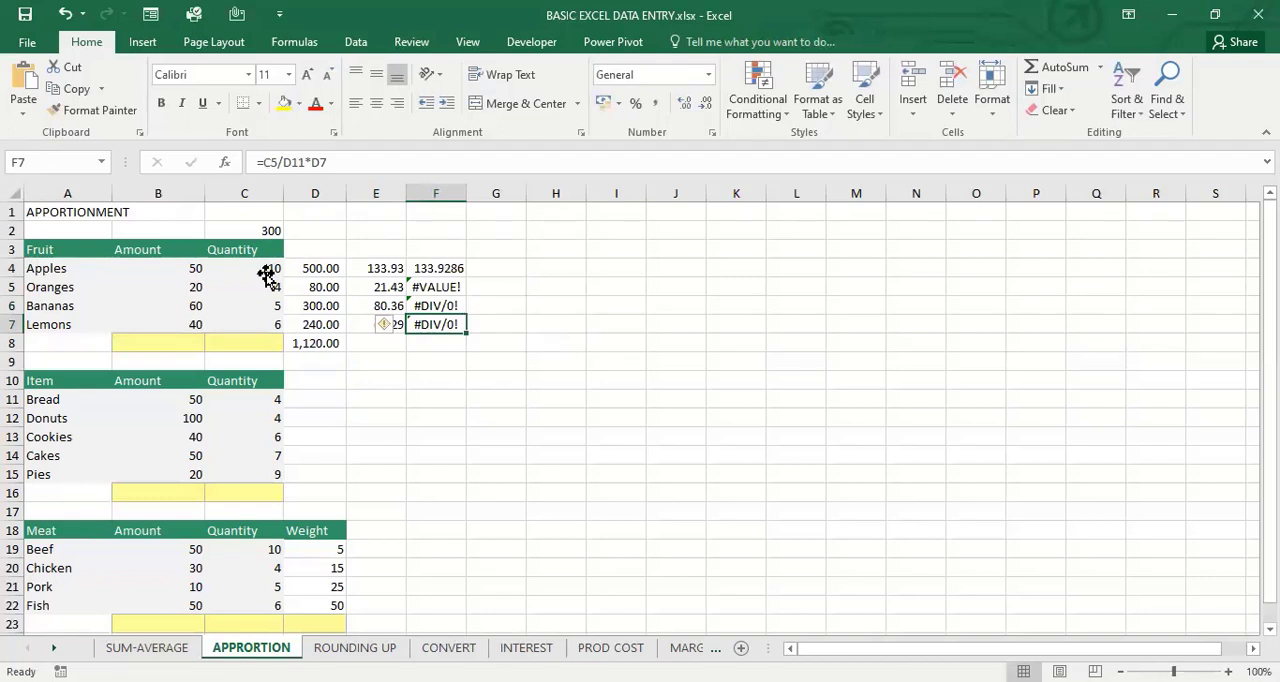
Clear the trial relative-reference formulas from F4:F7
drag(437, 269, 438, 324)
key(Delete)
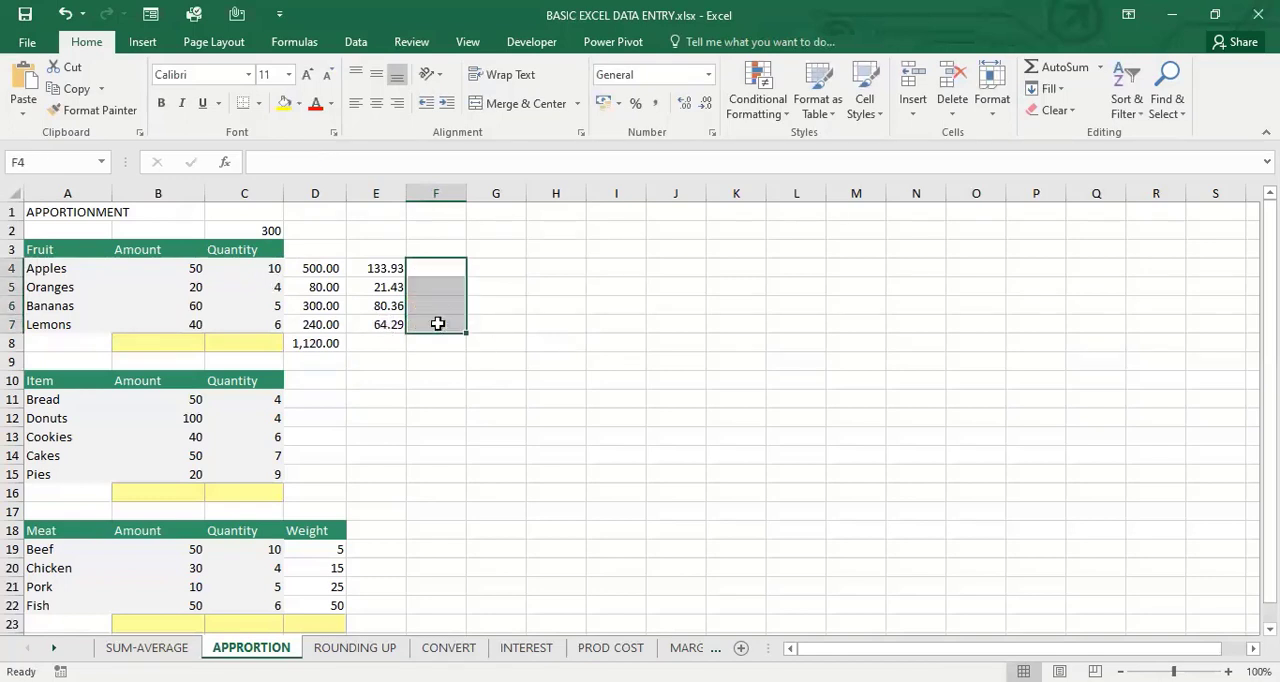
Examine the locked references to the amount in C2 and the total in D8 within the E4 formula
key(Left)
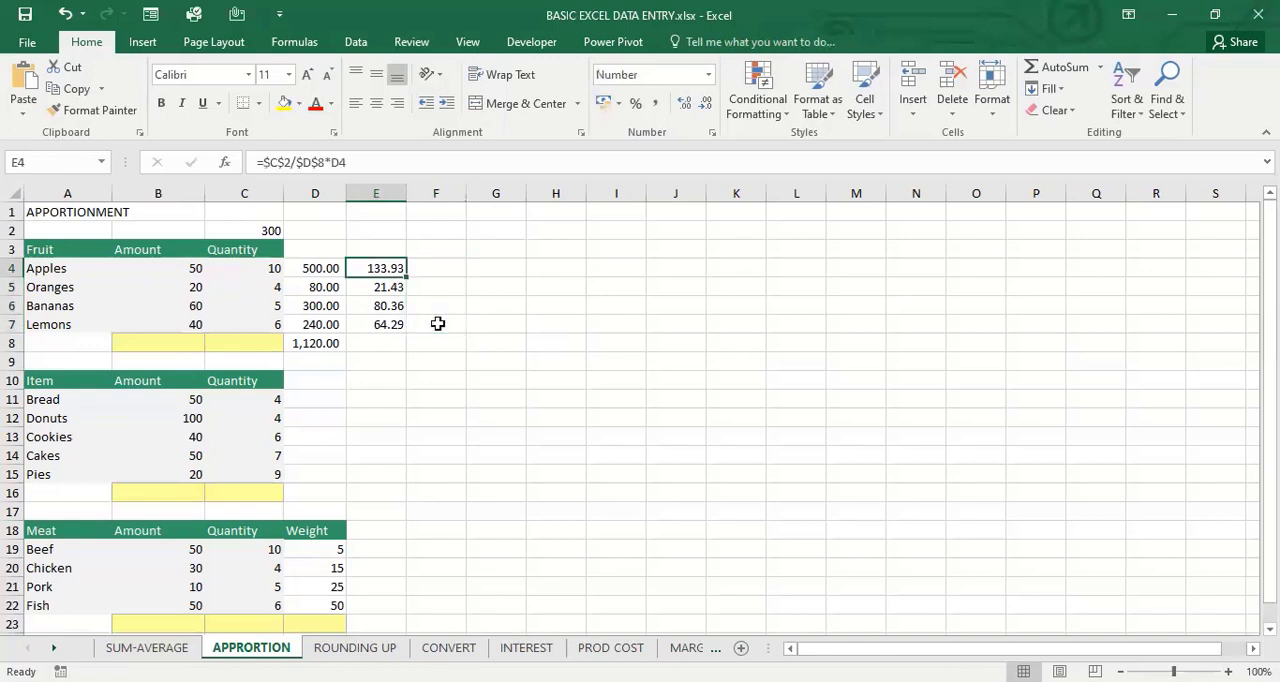
key(F2)
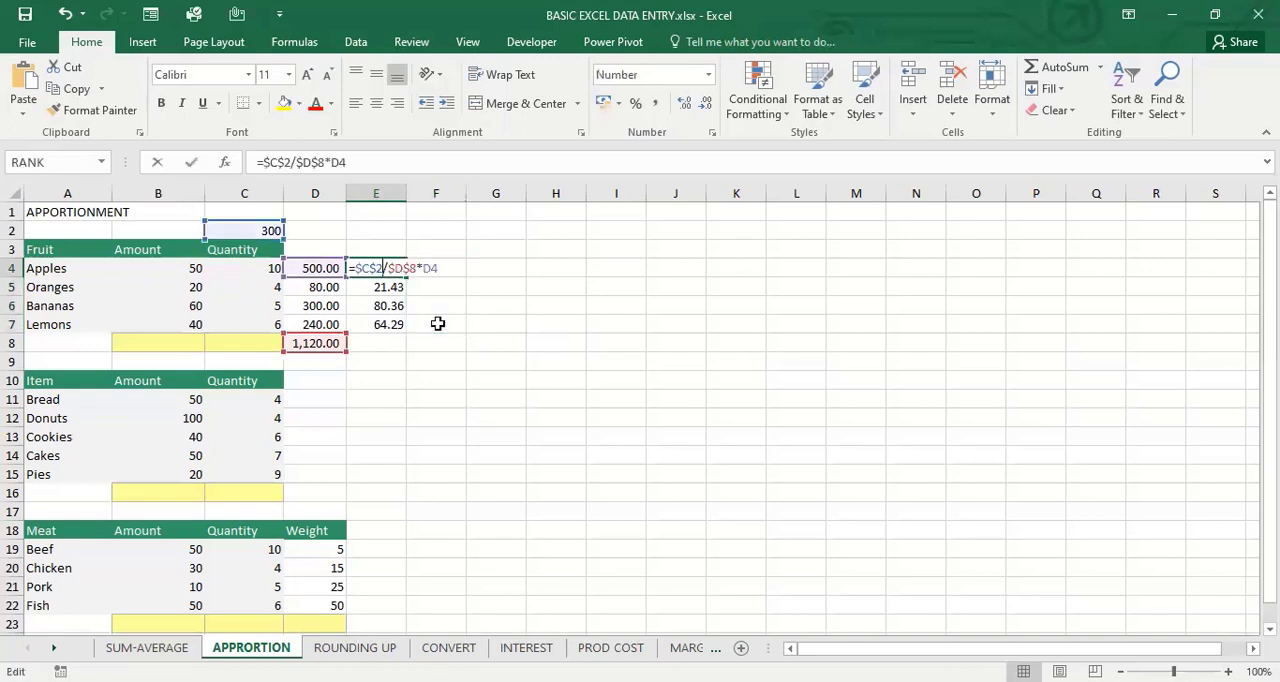
key(Return)
key(Up)
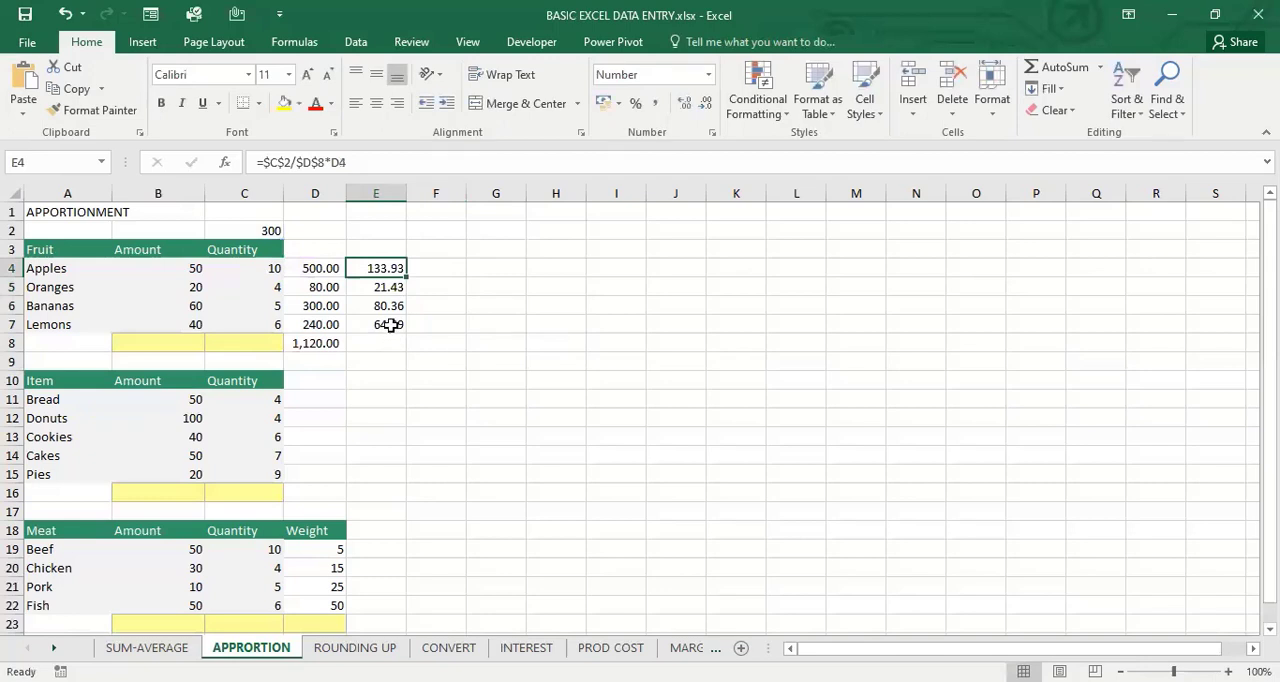
click(270, 229)
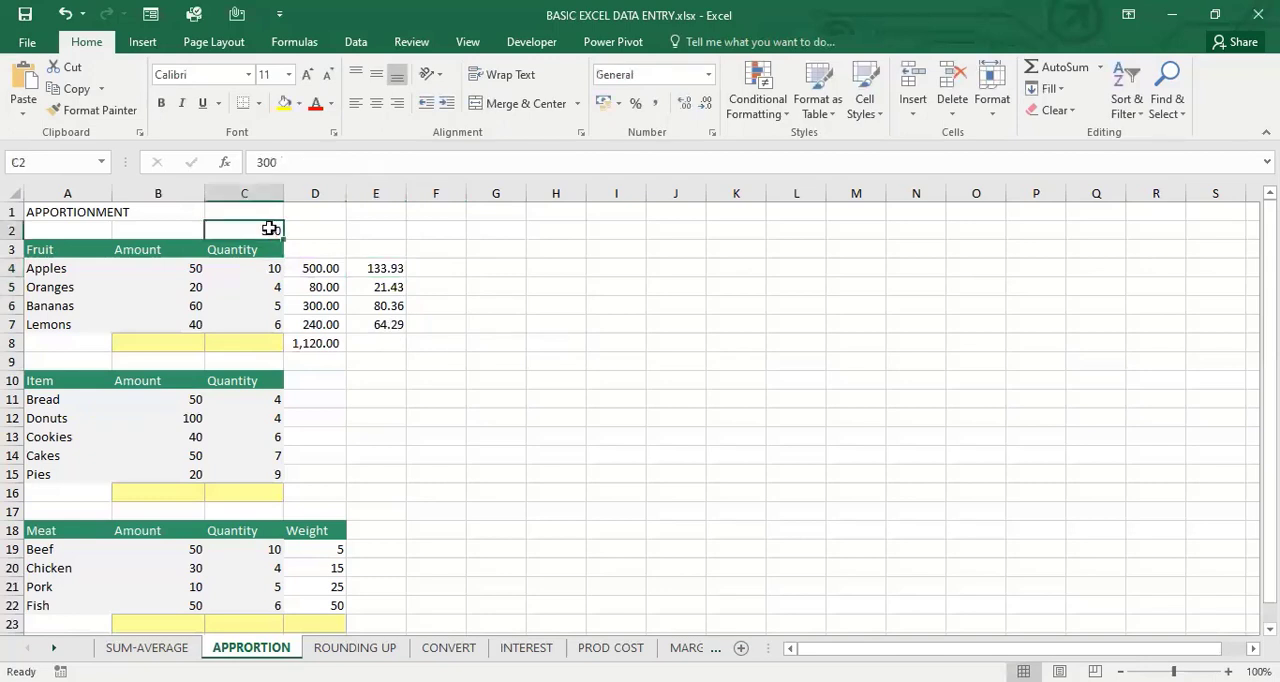
key(Right)
key(Right)
key(Down)
key(Down)
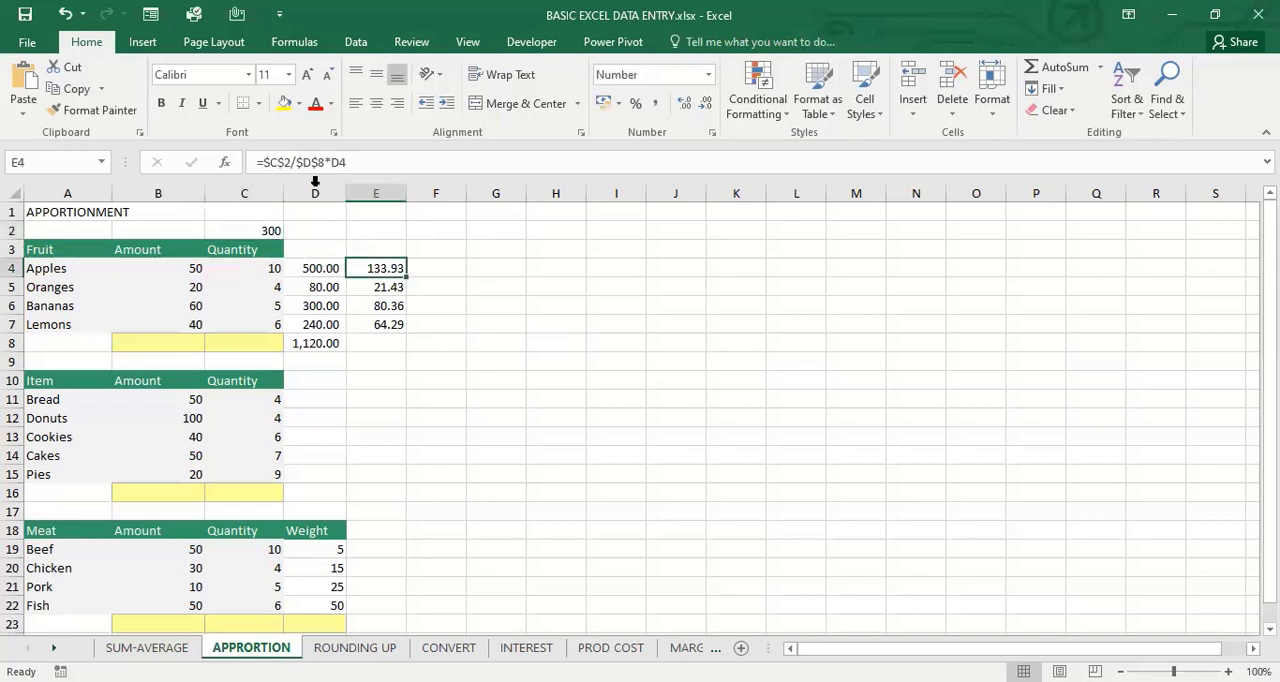
click(280, 161)
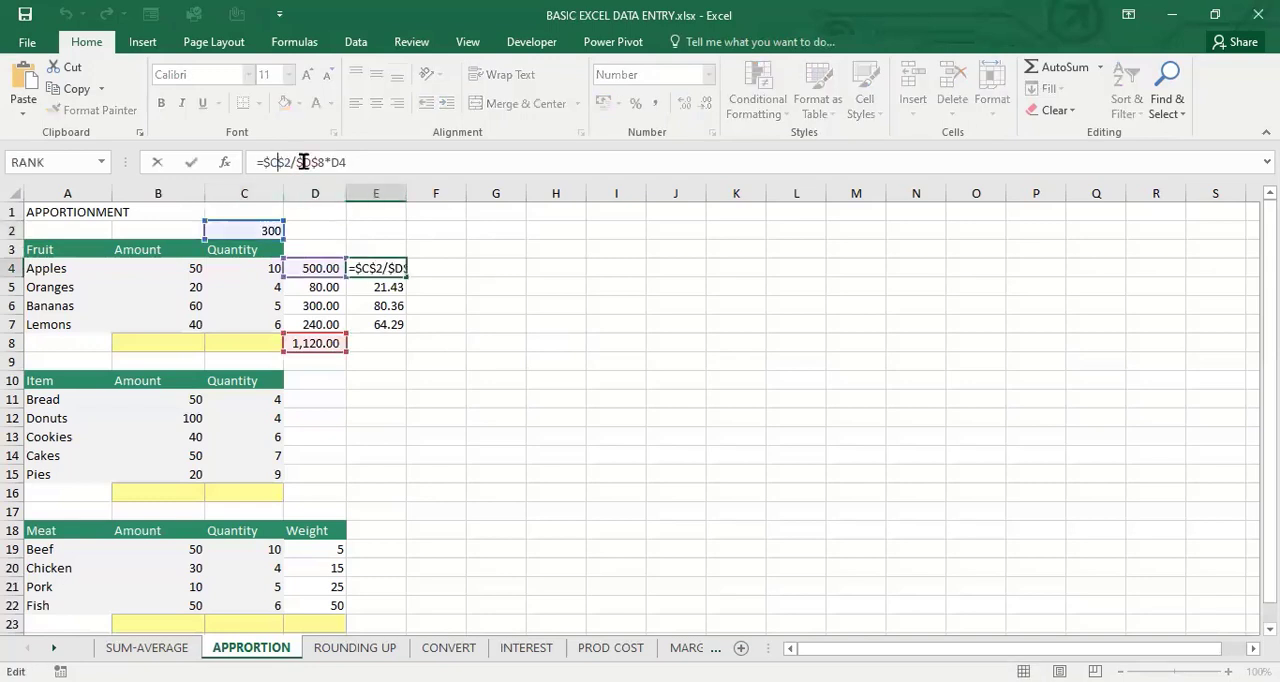
click(318, 162)
key(Return)
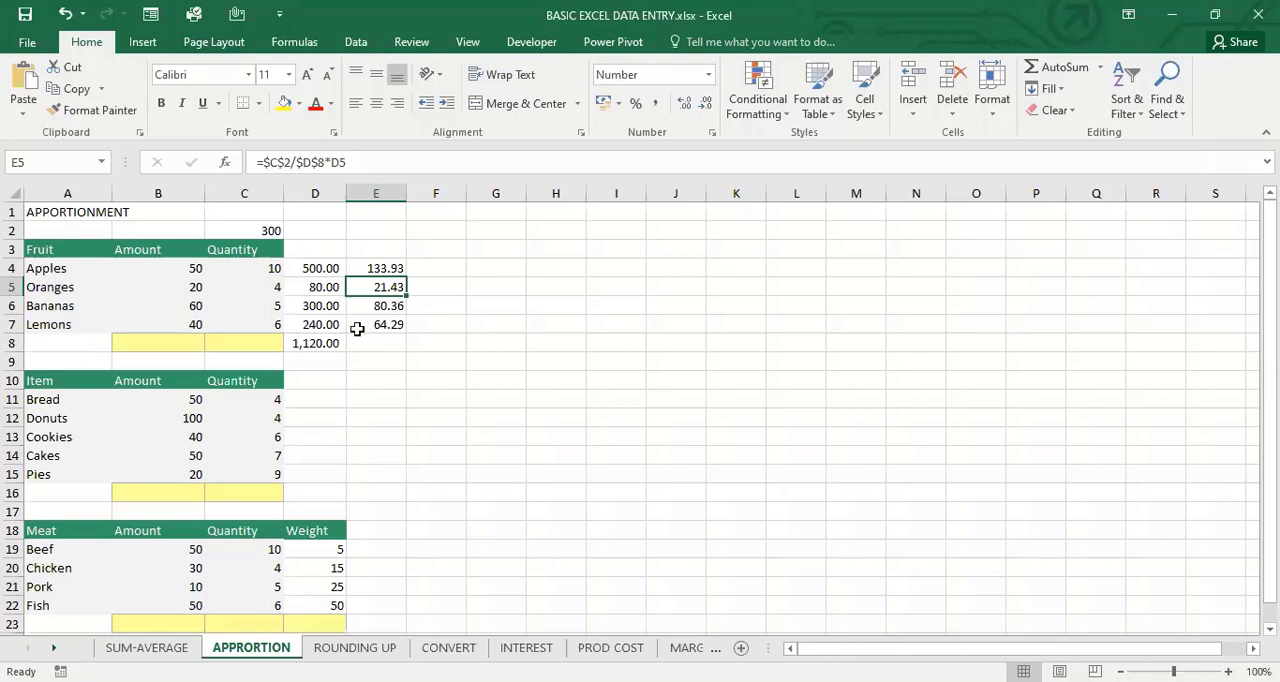
Add the apples' value and apportioned share in F4 with =D4+E4, and copy the formula down through F7
key(Right)
key(Up)
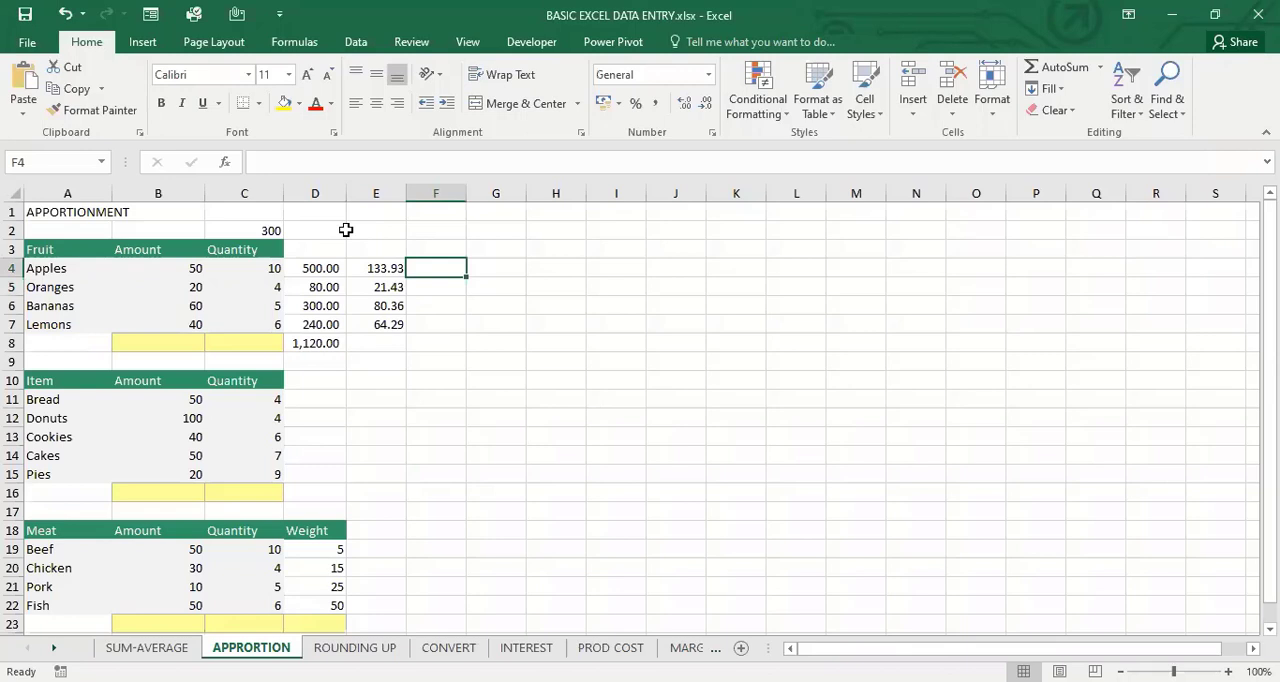
text(=)
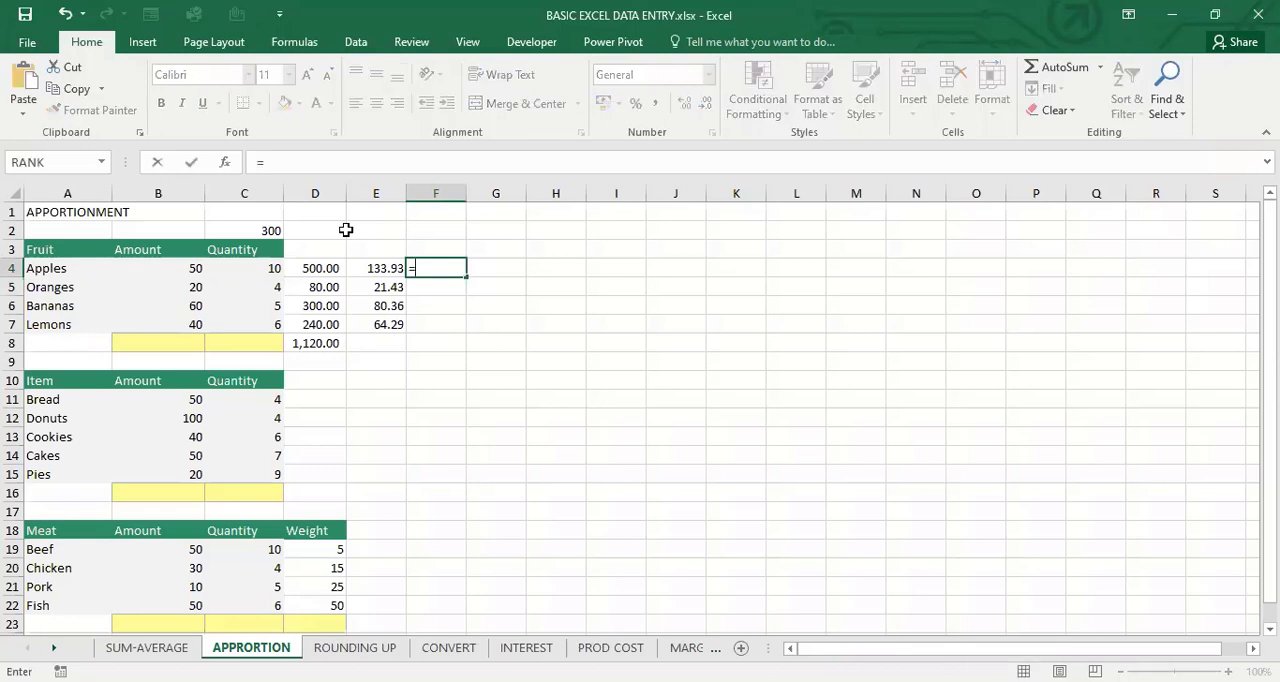
key(Left)
key(Left)
text(+)
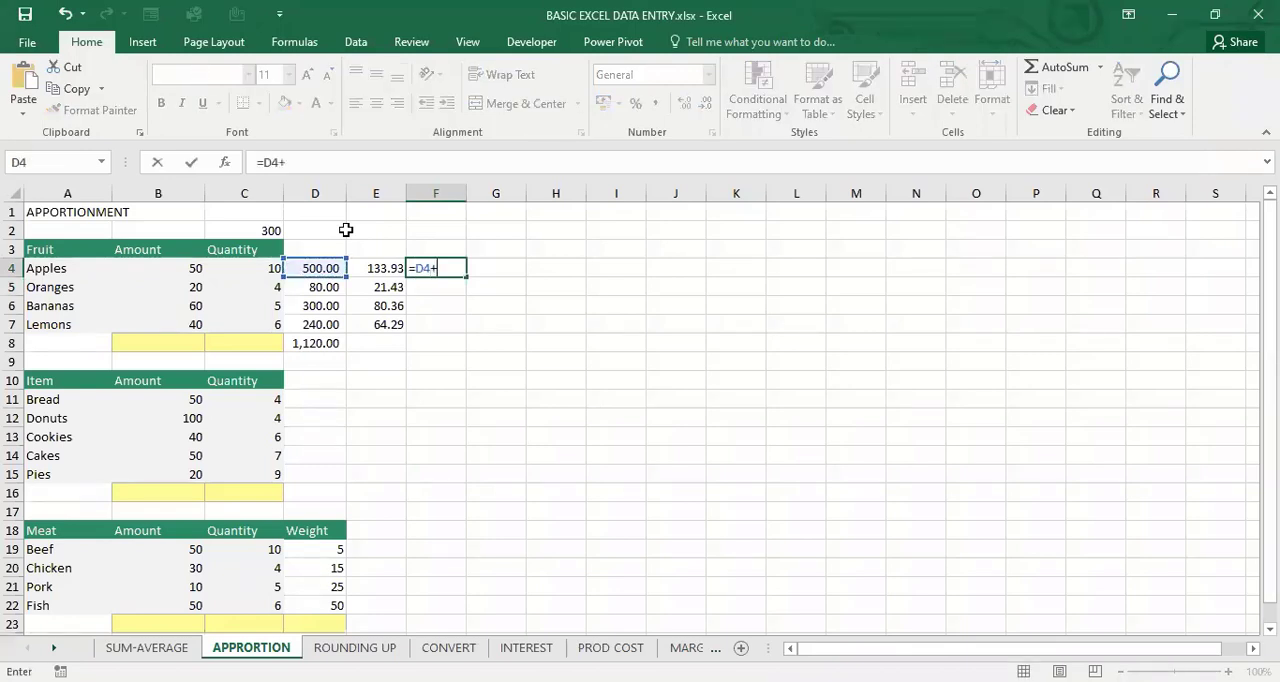
key(Left)
key(Return)
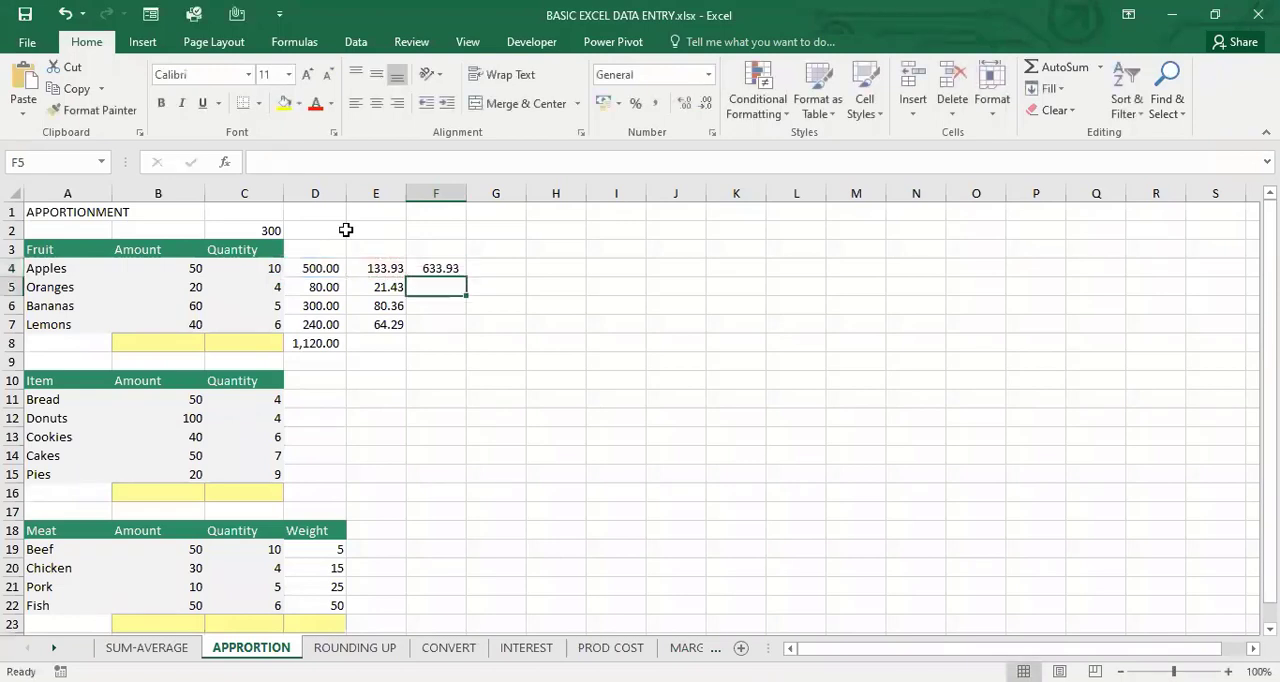
key(Up)
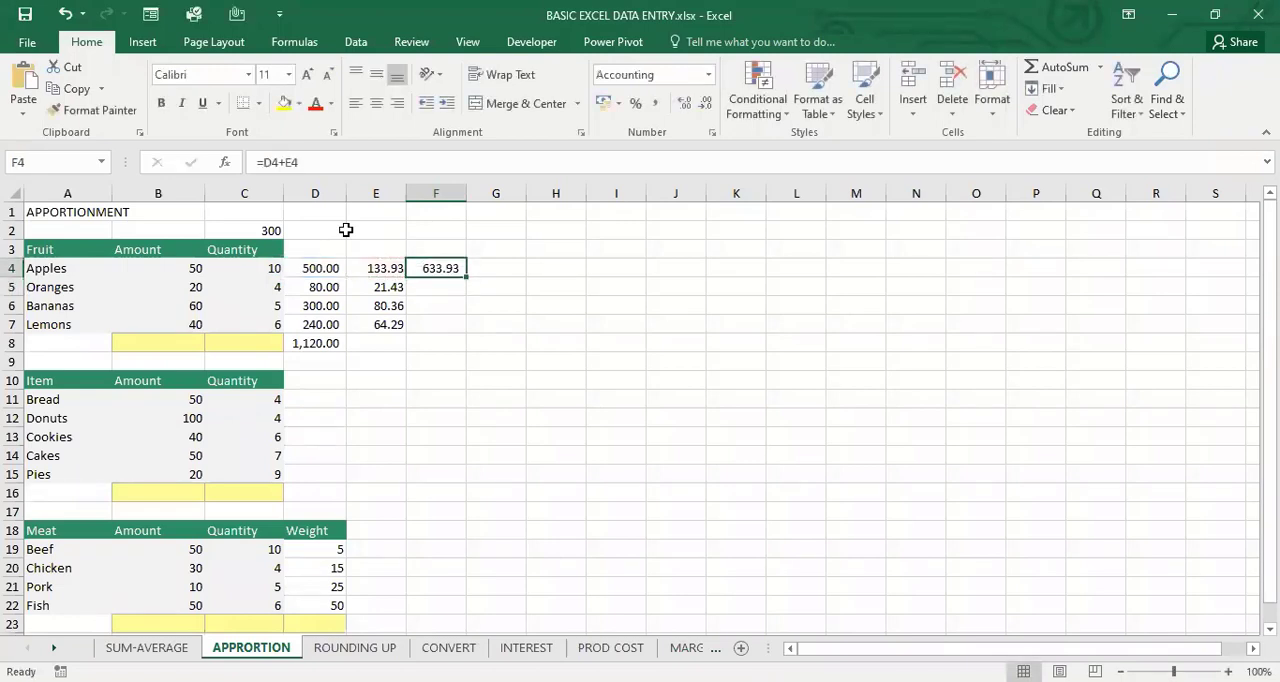
drag(466, 277, 469, 327)
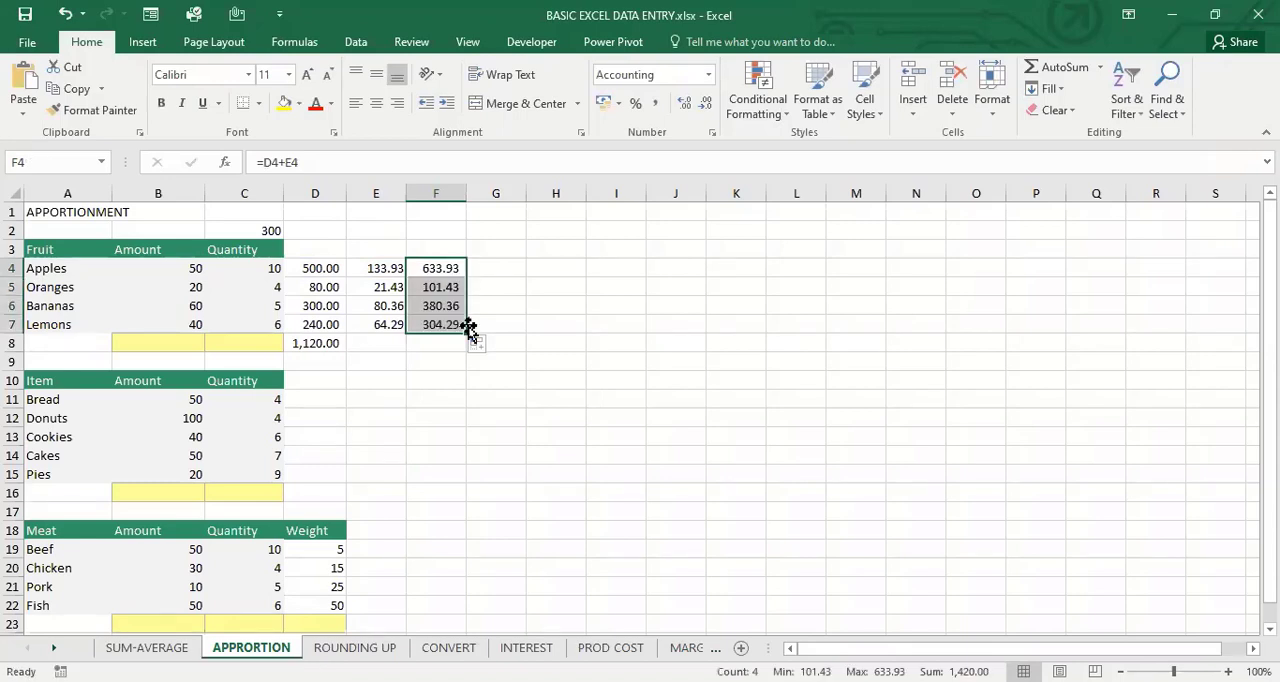
Calculate the apples' new unit cost in G4 with =F4/C4, and copy the formula down through G7
key(Right)
text(=)
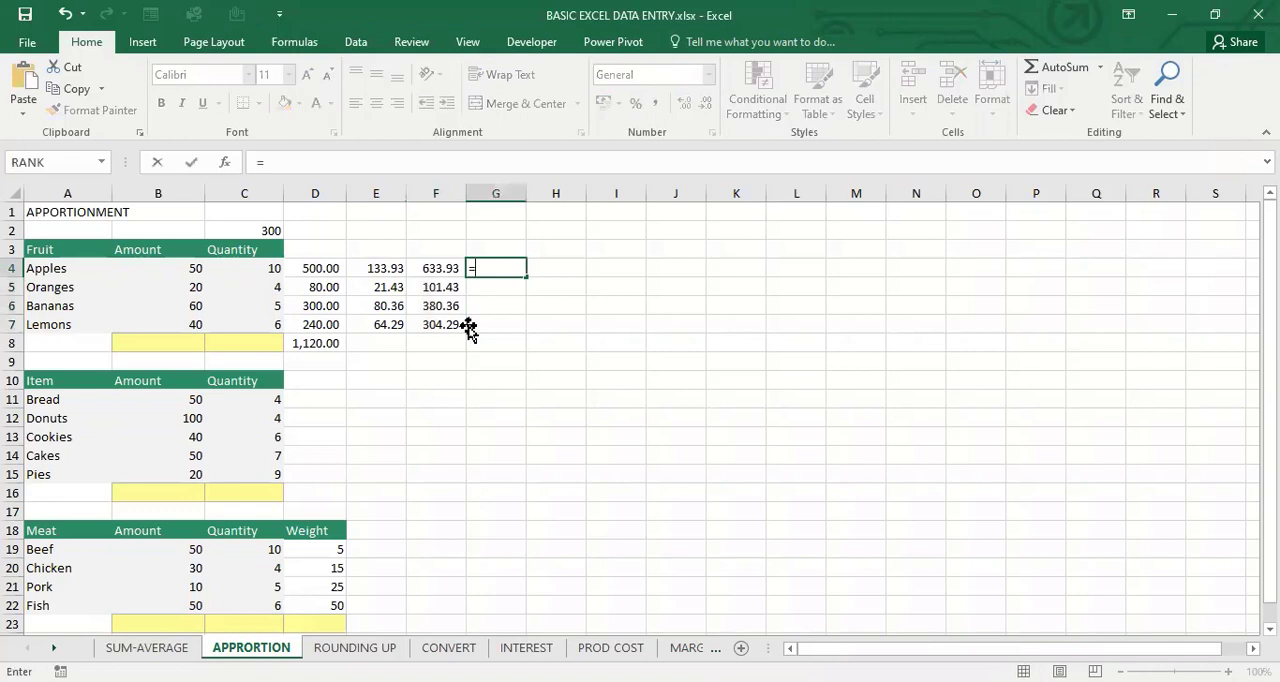
key(Left)
text(/)
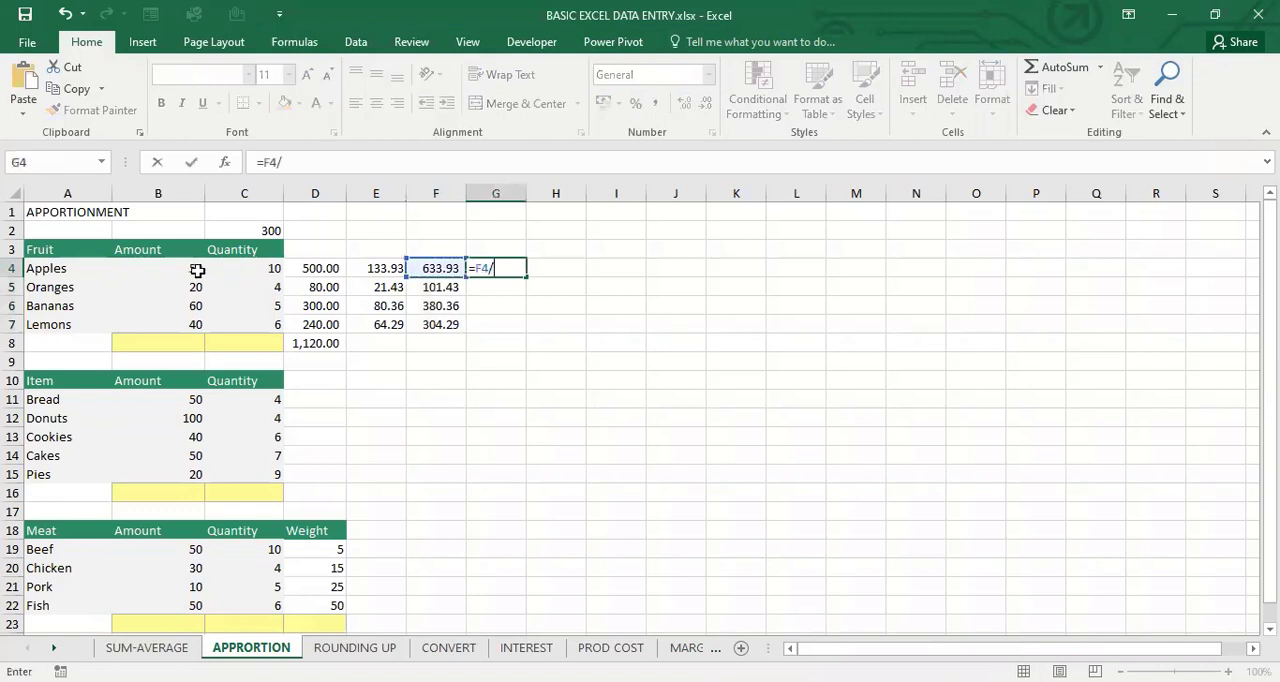
click(197, 270)
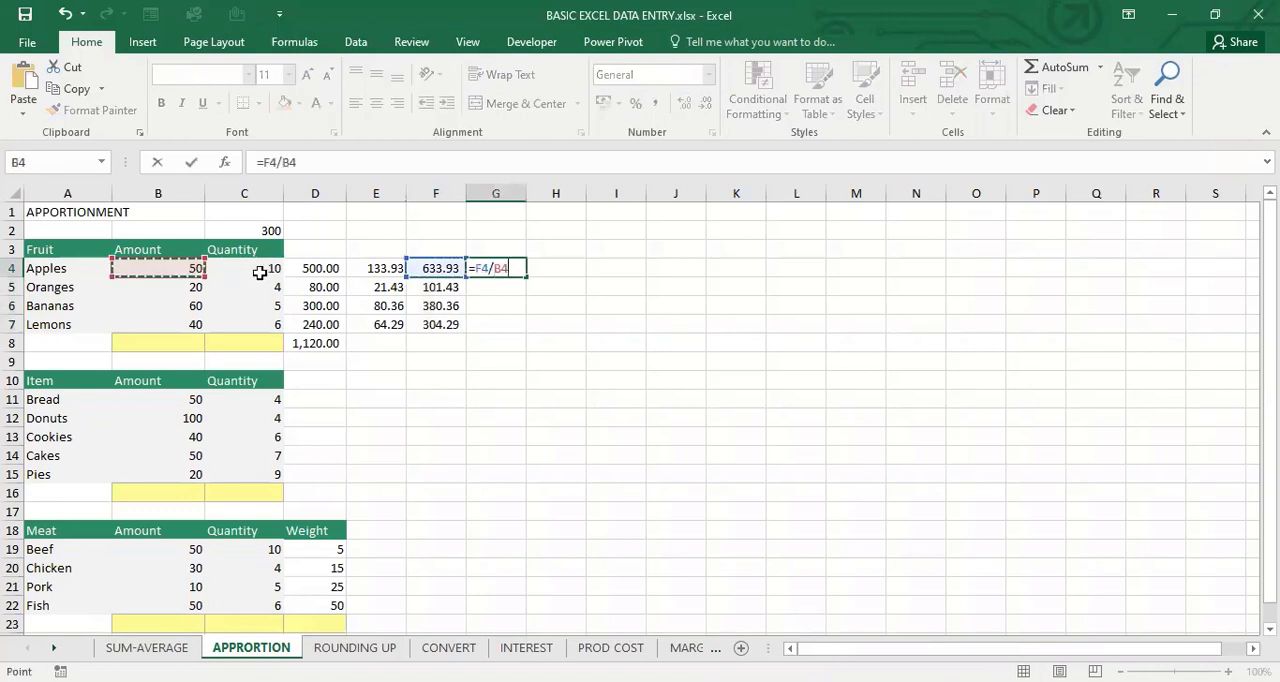
key(Return)
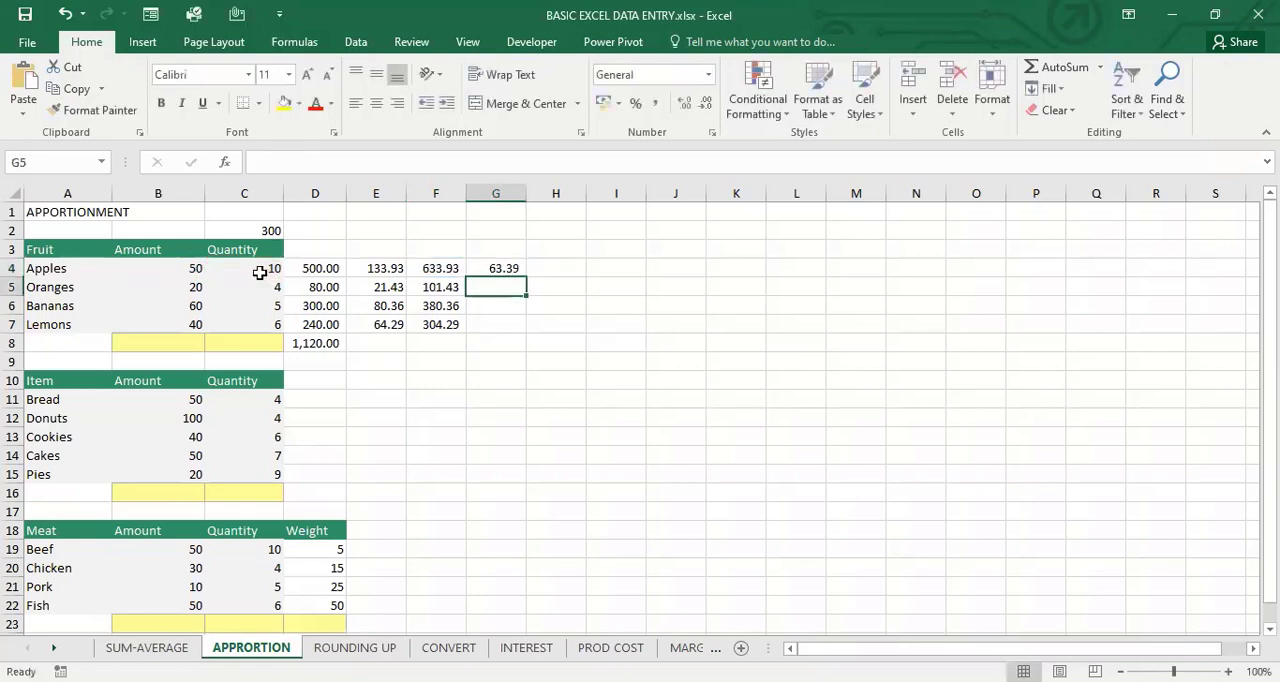
key(Up)
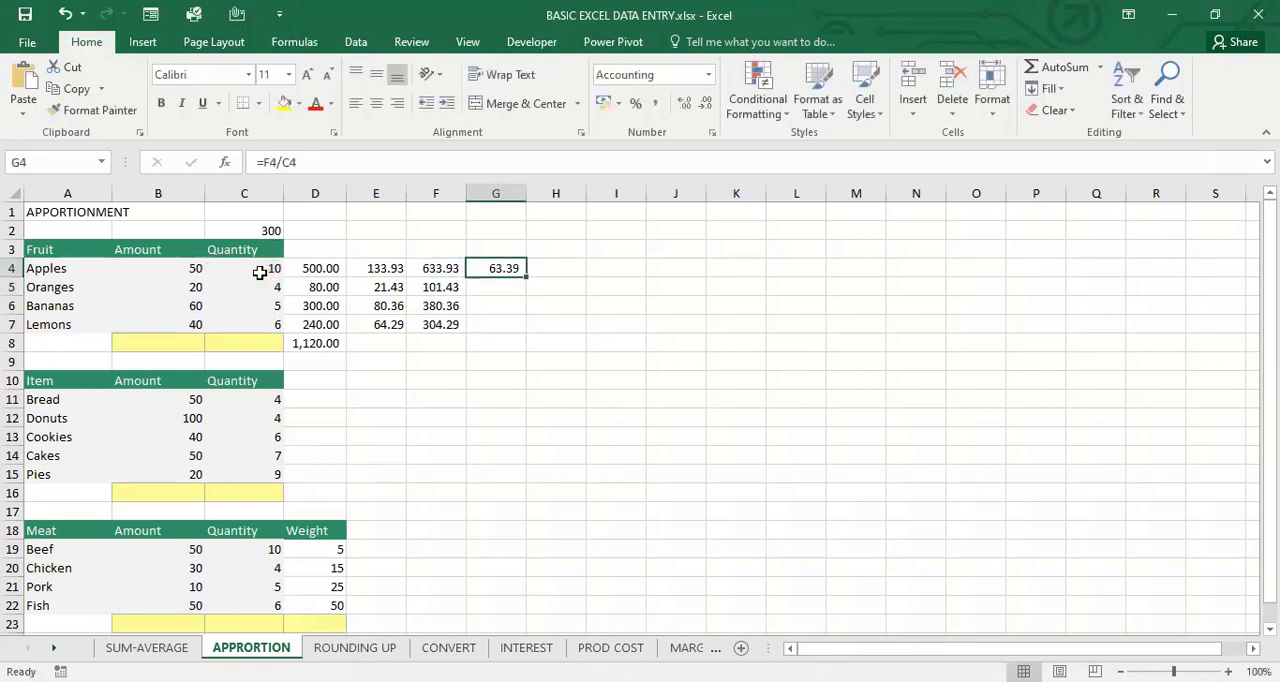
drag(527, 278, 523, 333)
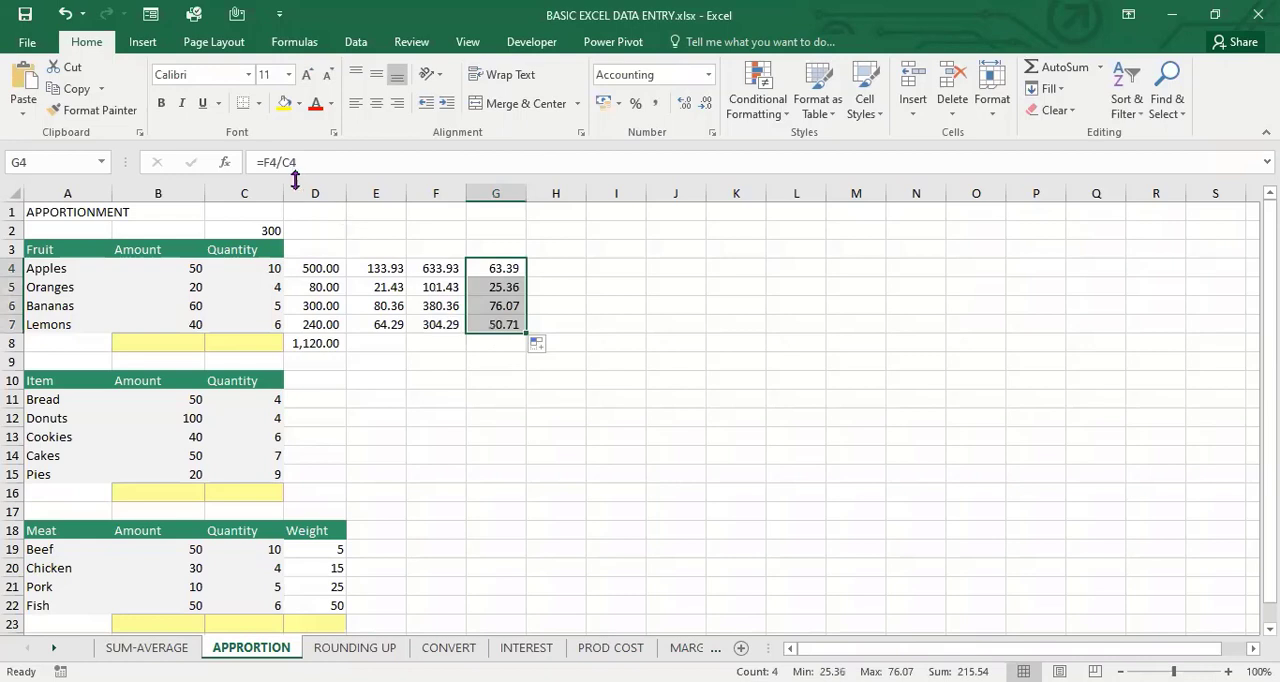
Review the apportioned amount in C2, the oranges' quantity and amount, and the meat table's Weight column
click(273, 230)
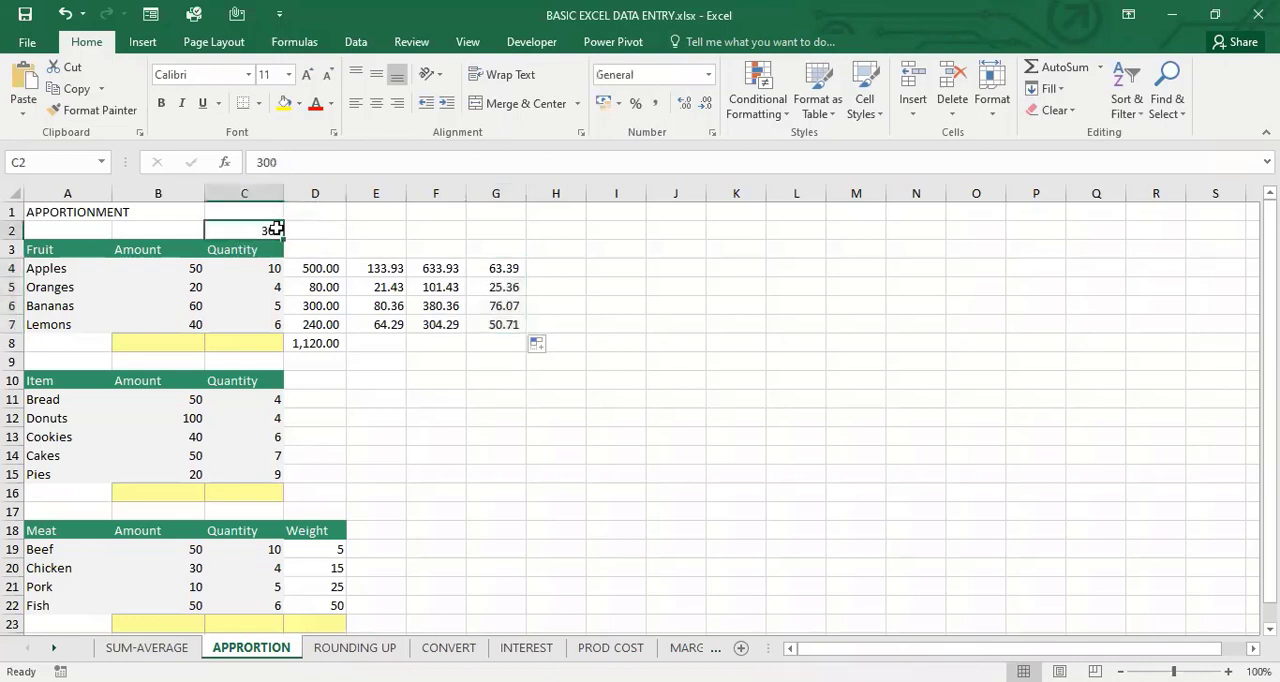
click(265, 289)
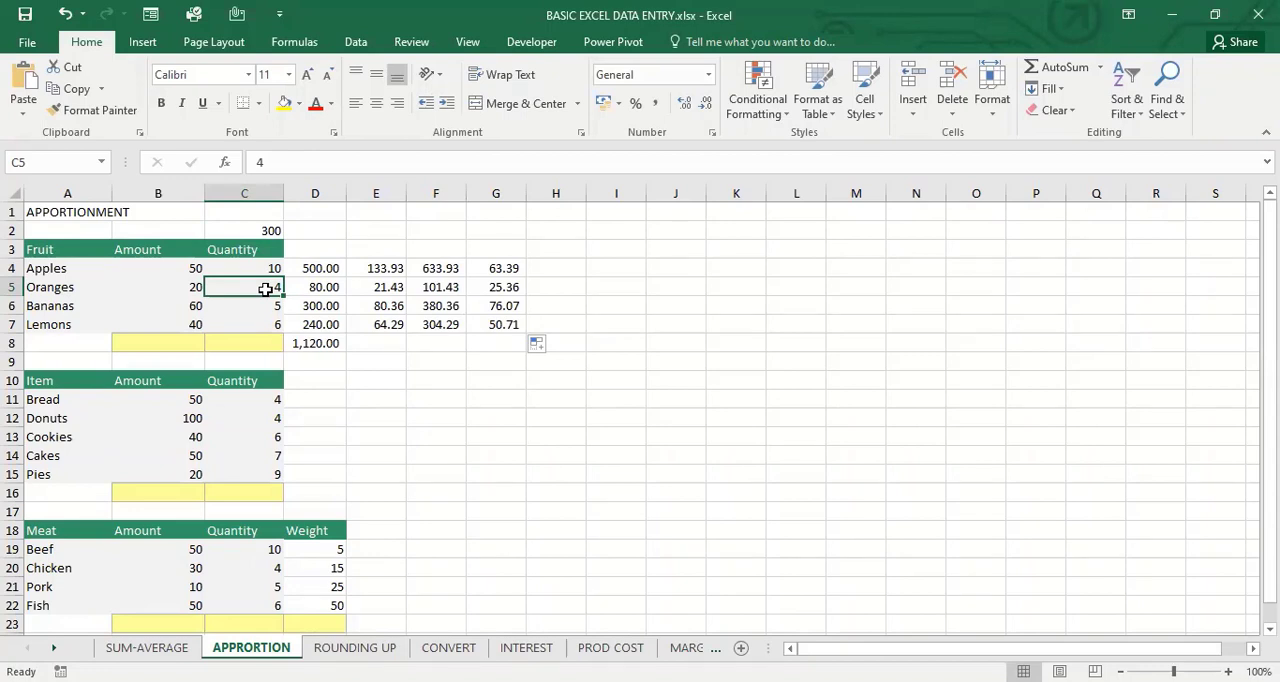
click(482, 368)
click(186, 285)
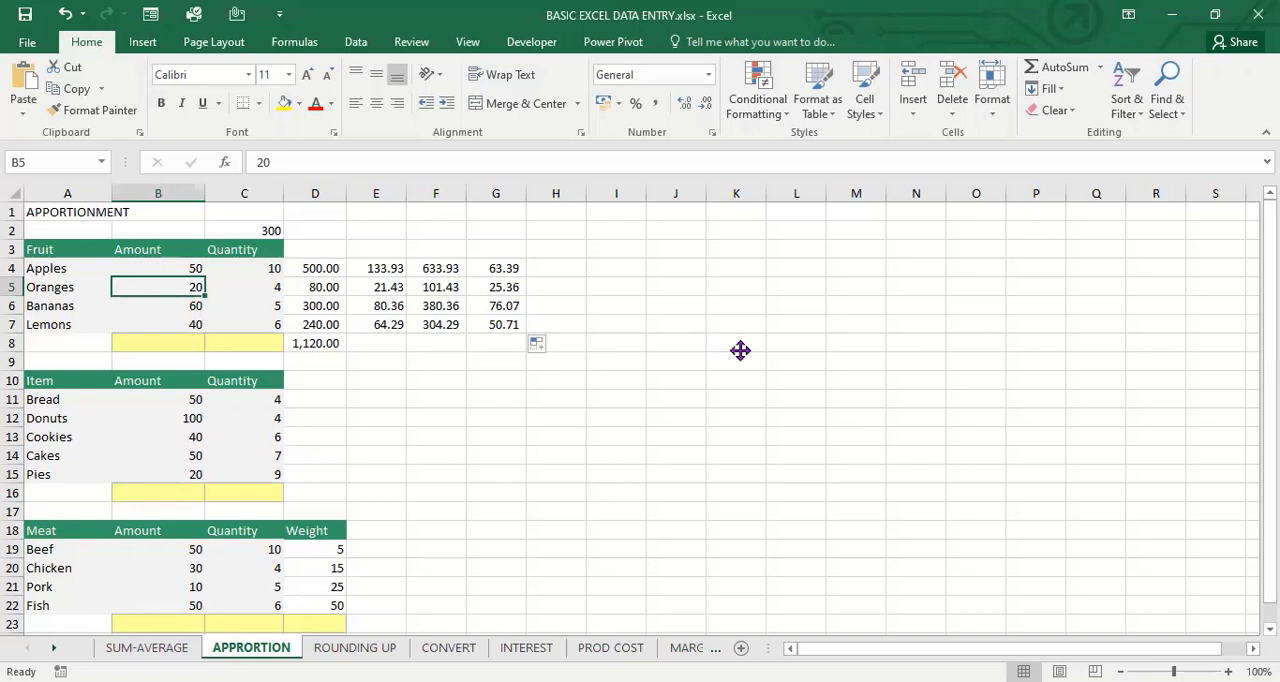
click(376, 537)
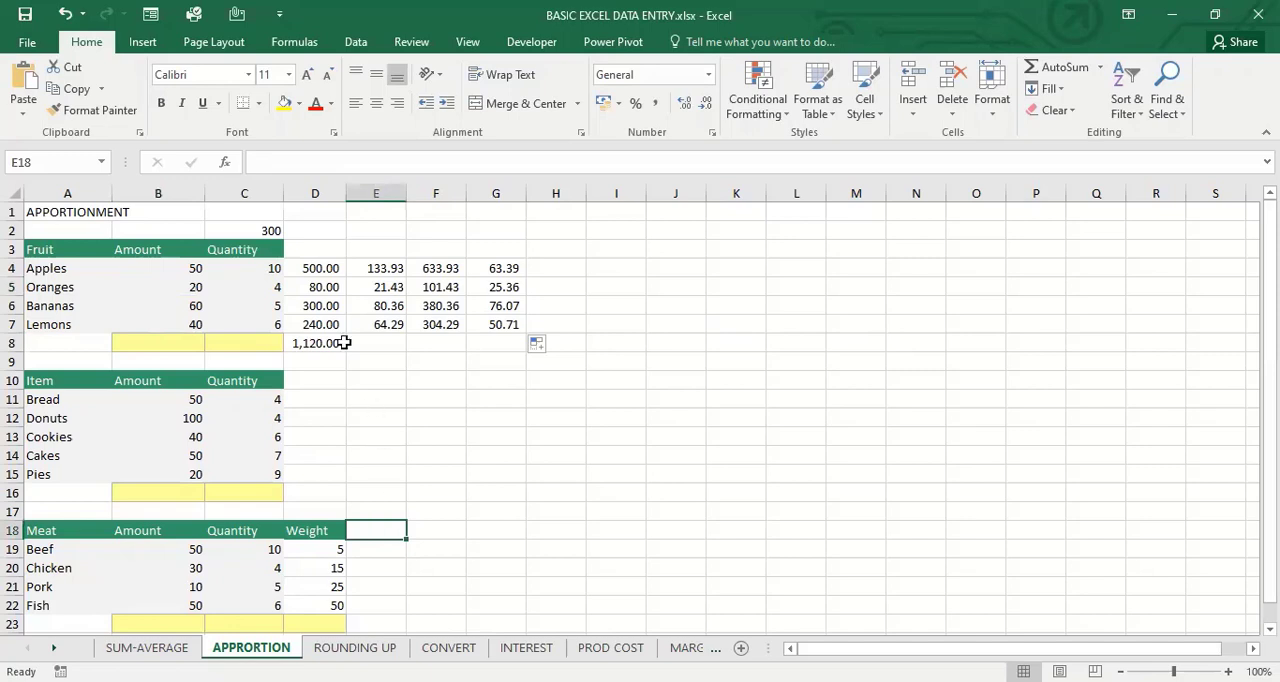
click(220, 267)
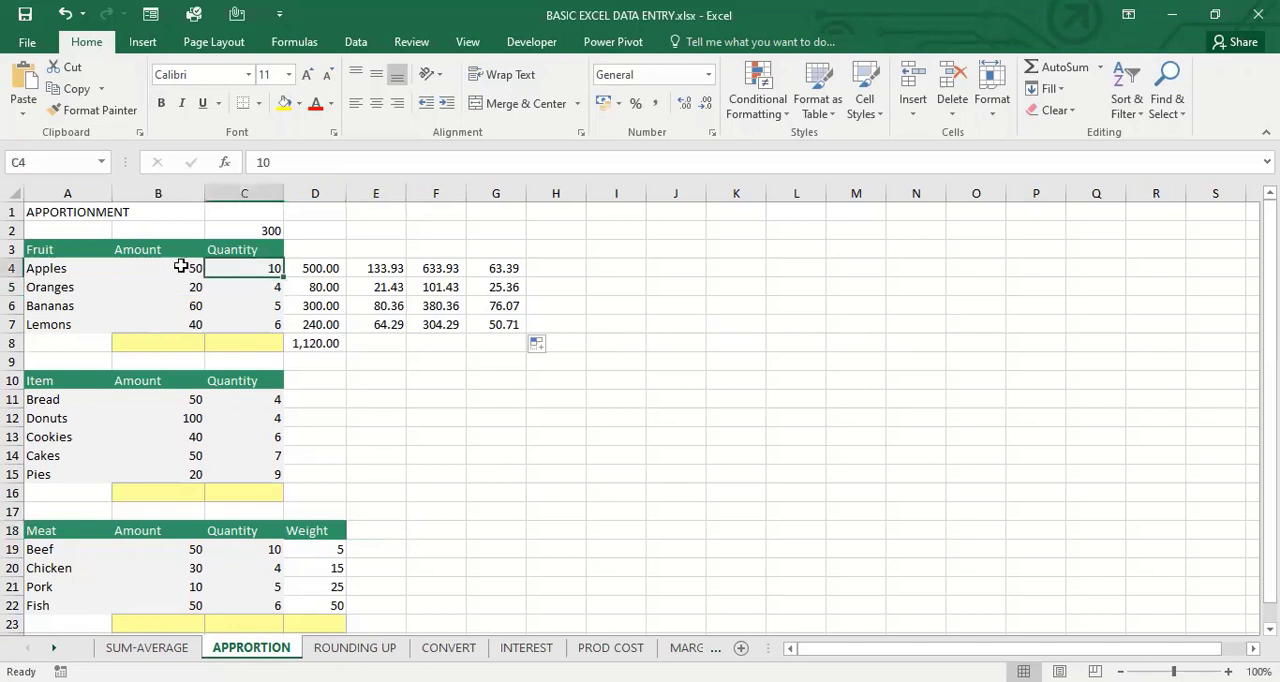
click(180, 267)
click(598, 475)
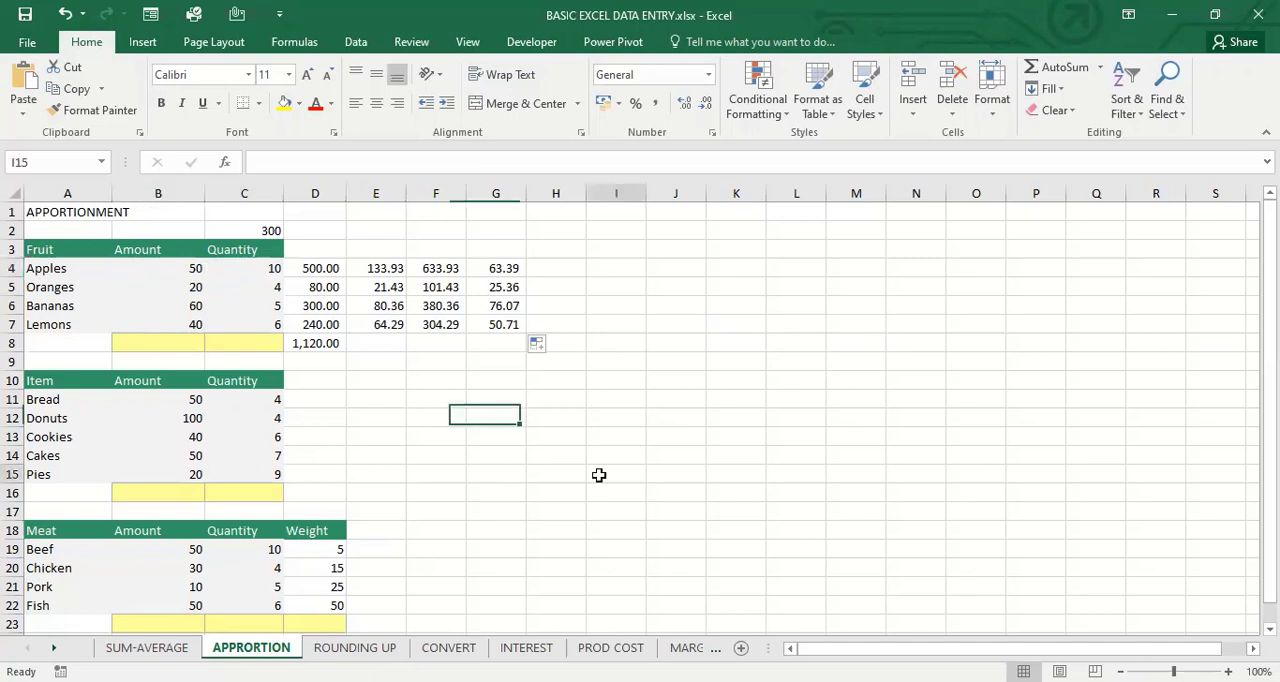
Enter 300 as the amount to apportion in D17, above the meat table's Weight heading
key(Down)
key(Down)
key(Down)
key(Down)
key(Down)
key(Down)
key(Down)
key(Down)
key(Down)
key(Down)
key(Down)
key(Down)
key(Down)
key(Down)
key(Down)
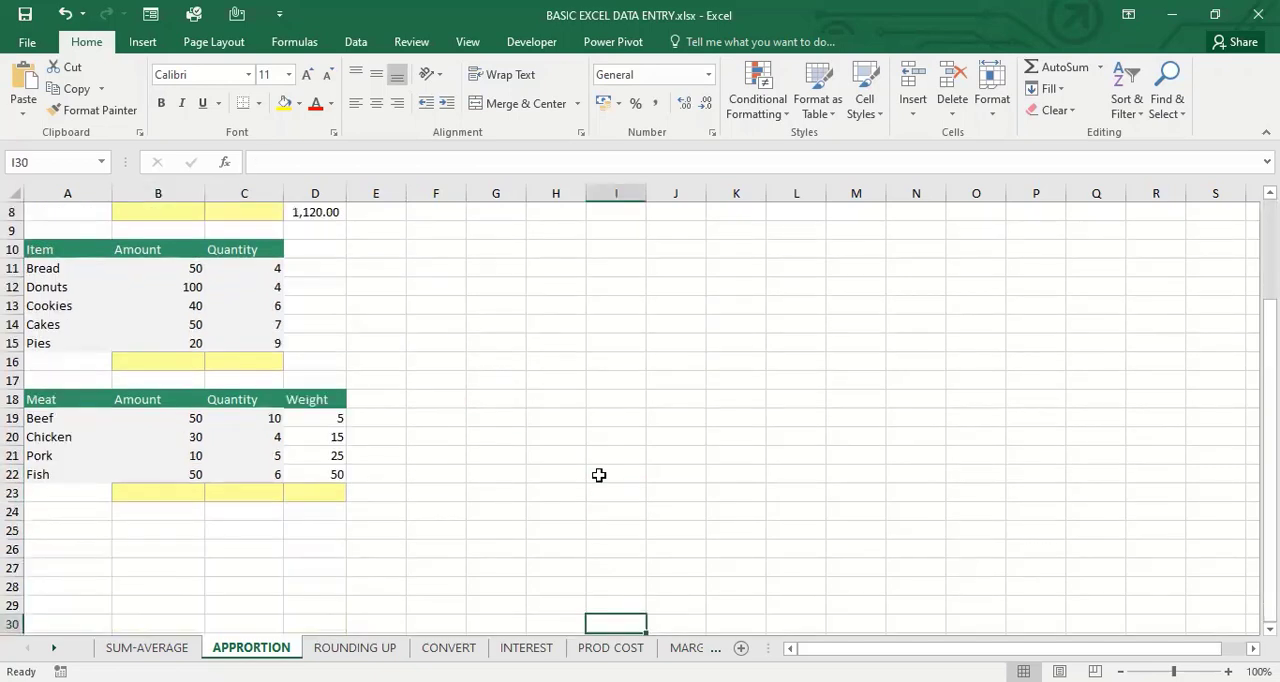
click(331, 422)
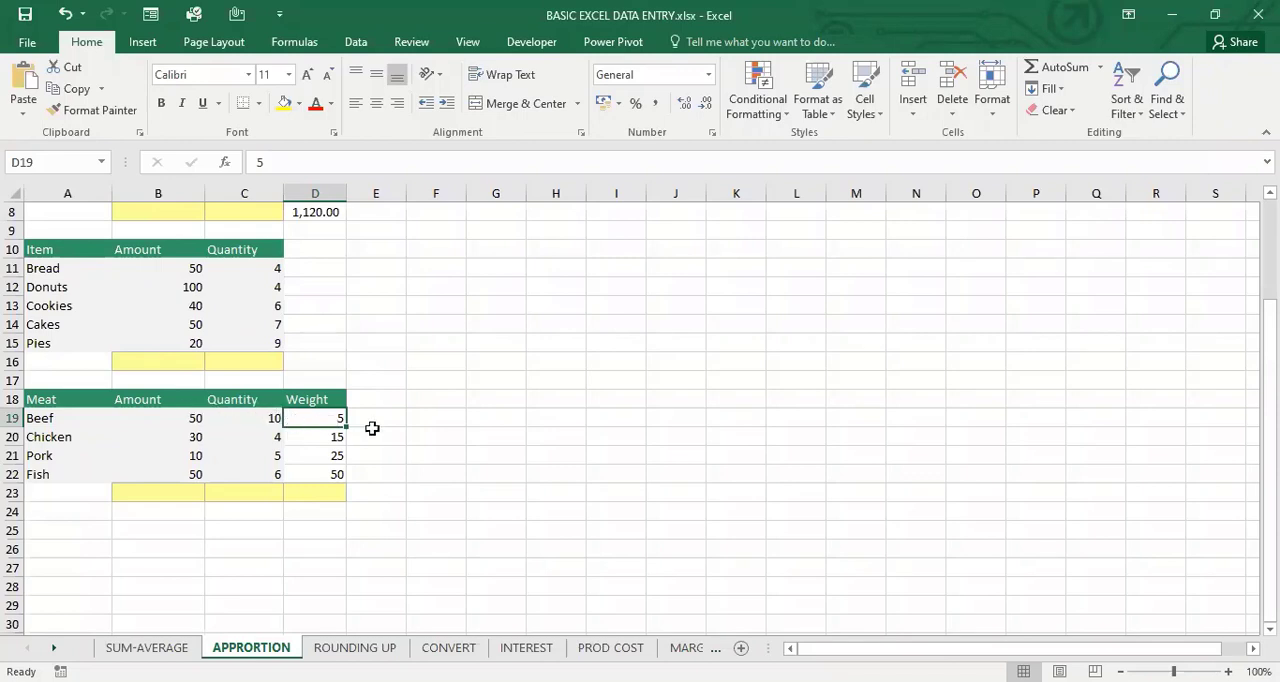
click(317, 374)
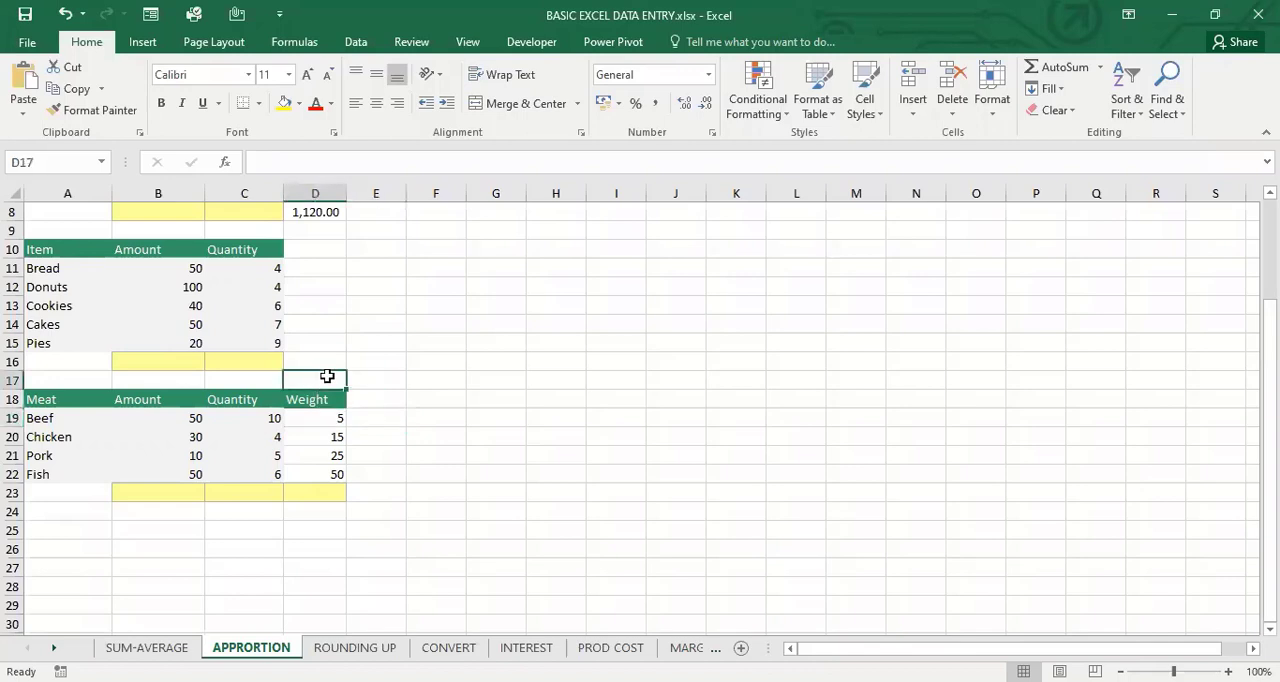
text(3)
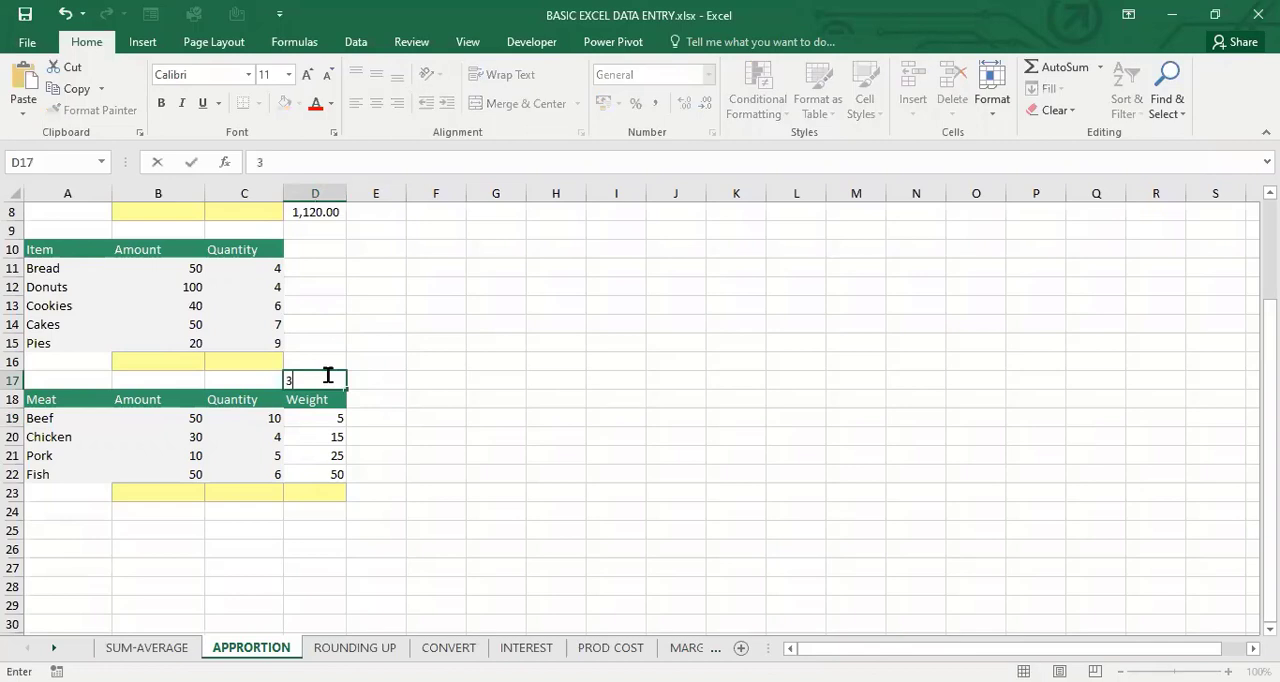
text(00)
click(424, 458)
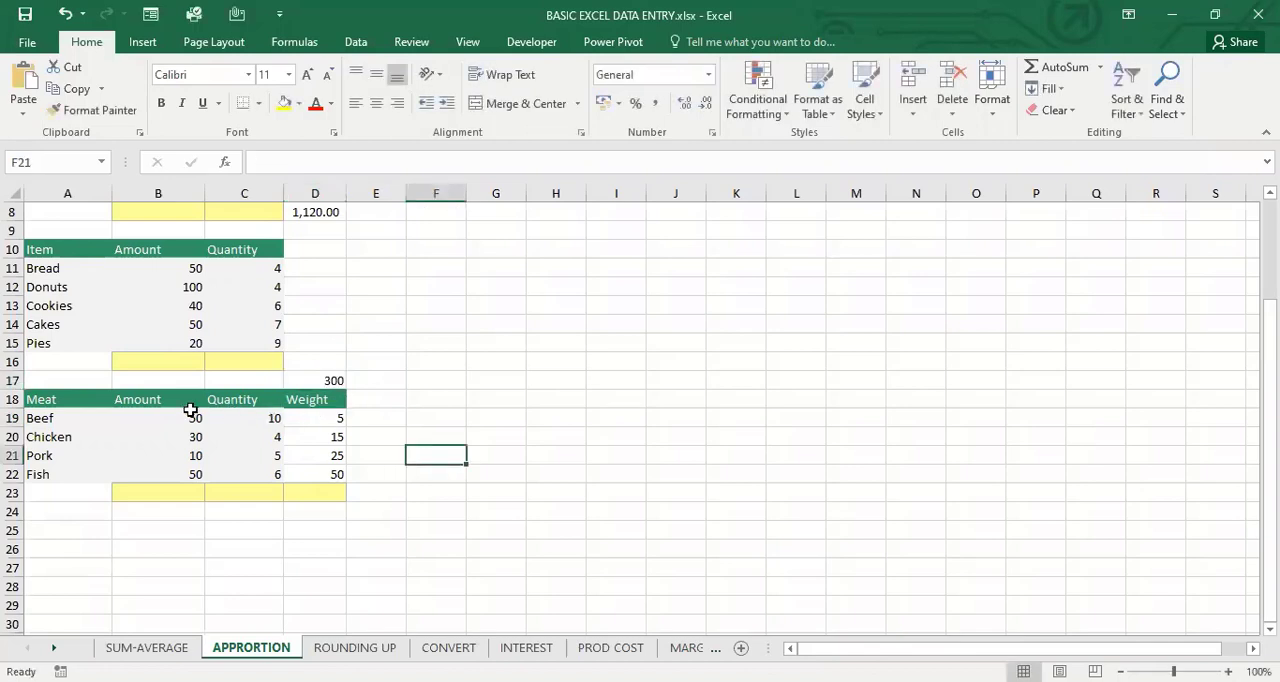
Examine the meat table's amounts, quantities and weights, the empty weight total cell, and the amount to apportion in D17
drag(190, 410, 277, 484)
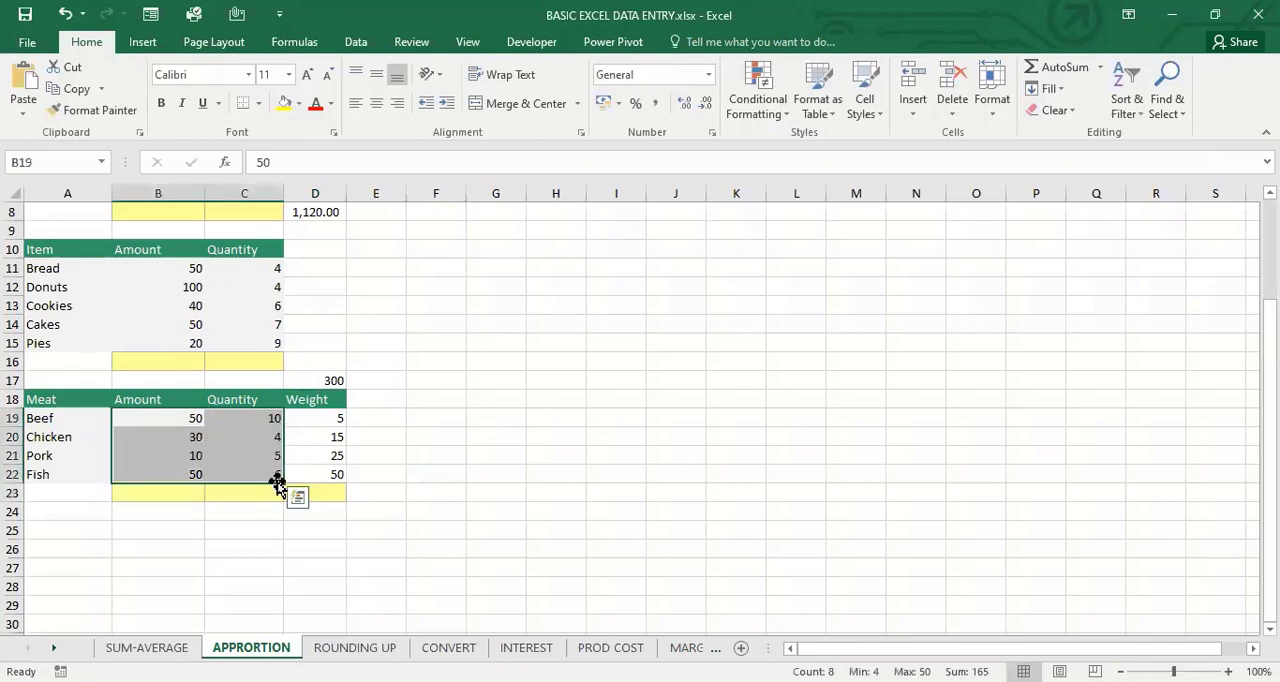
click(239, 418)
click(318, 380)
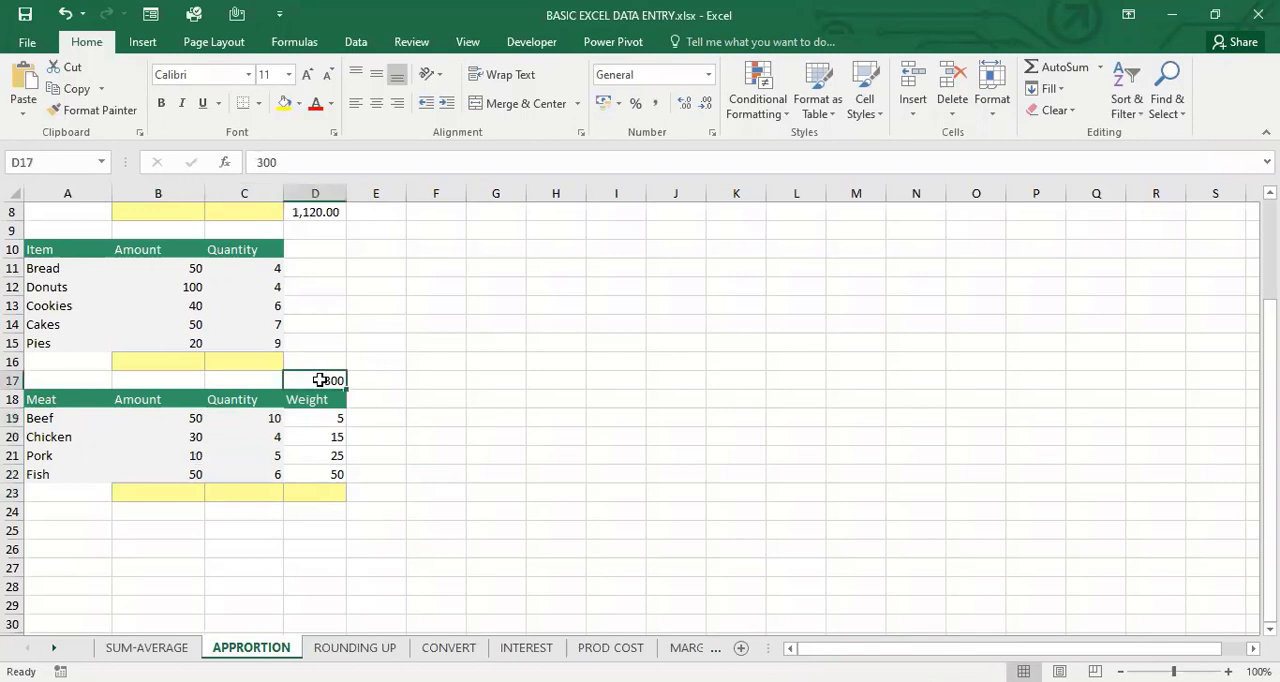
click(372, 419)
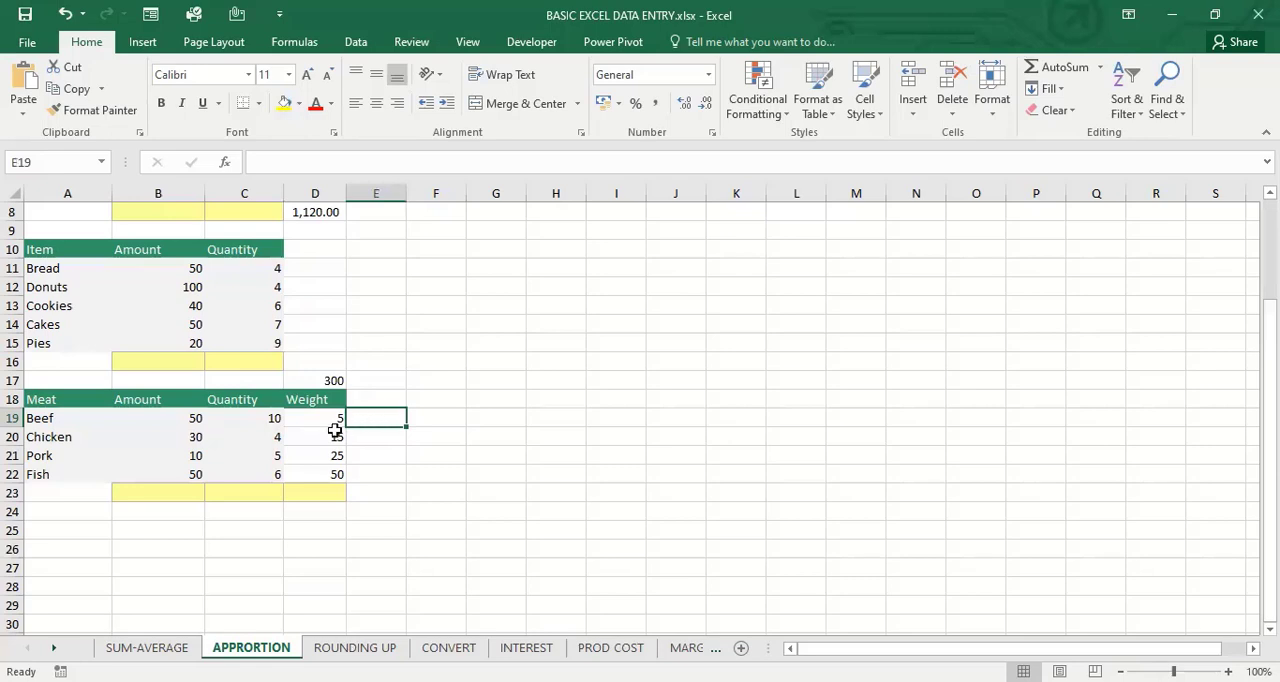
drag(334, 419, 341, 474)
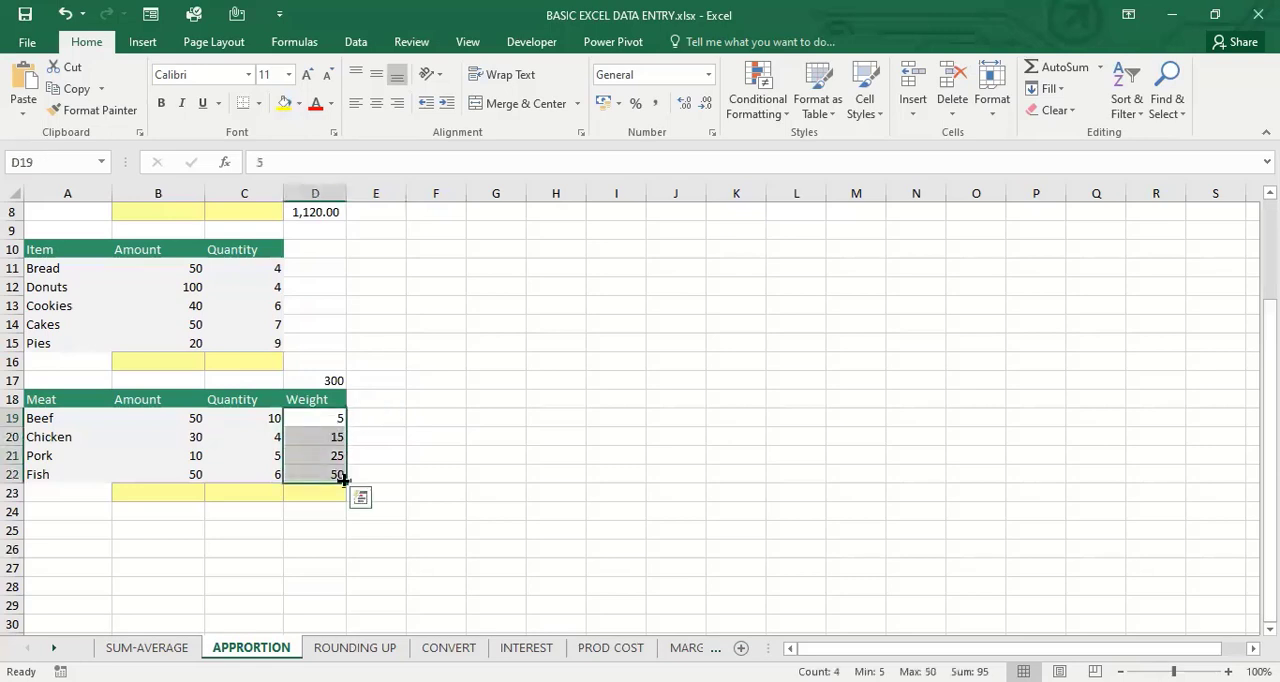
click(329, 493)
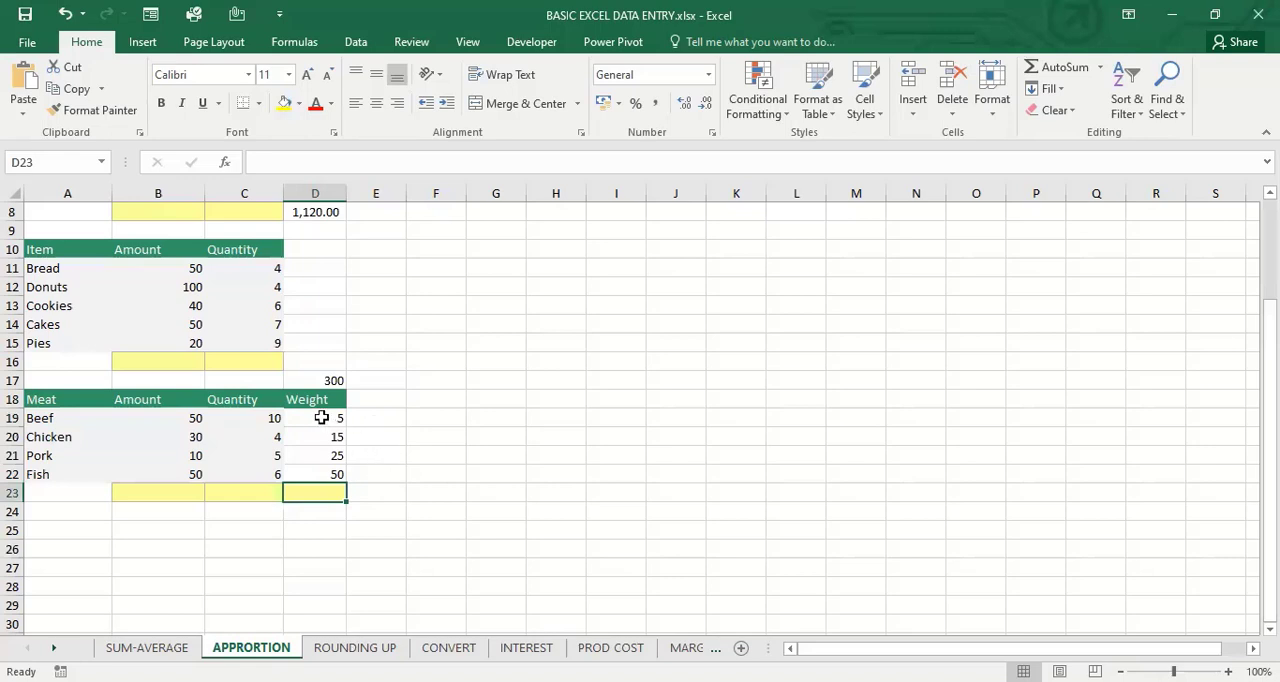
drag(321, 418, 336, 490)
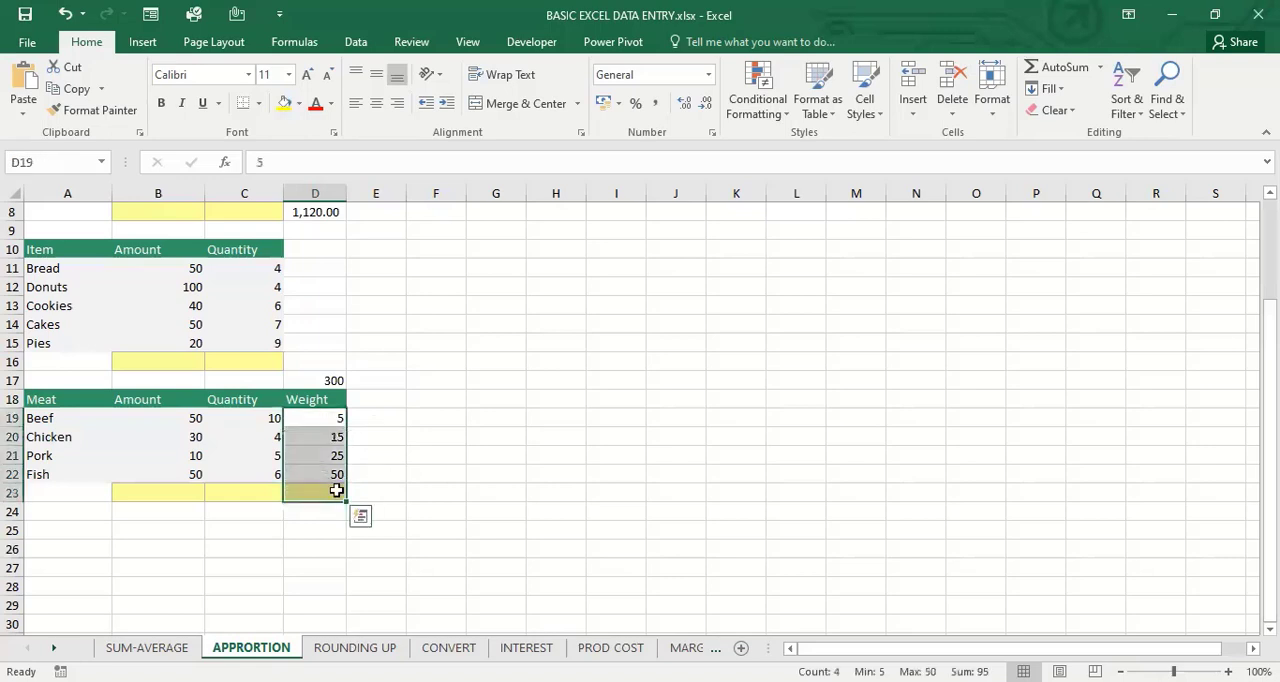
click(630, 496)
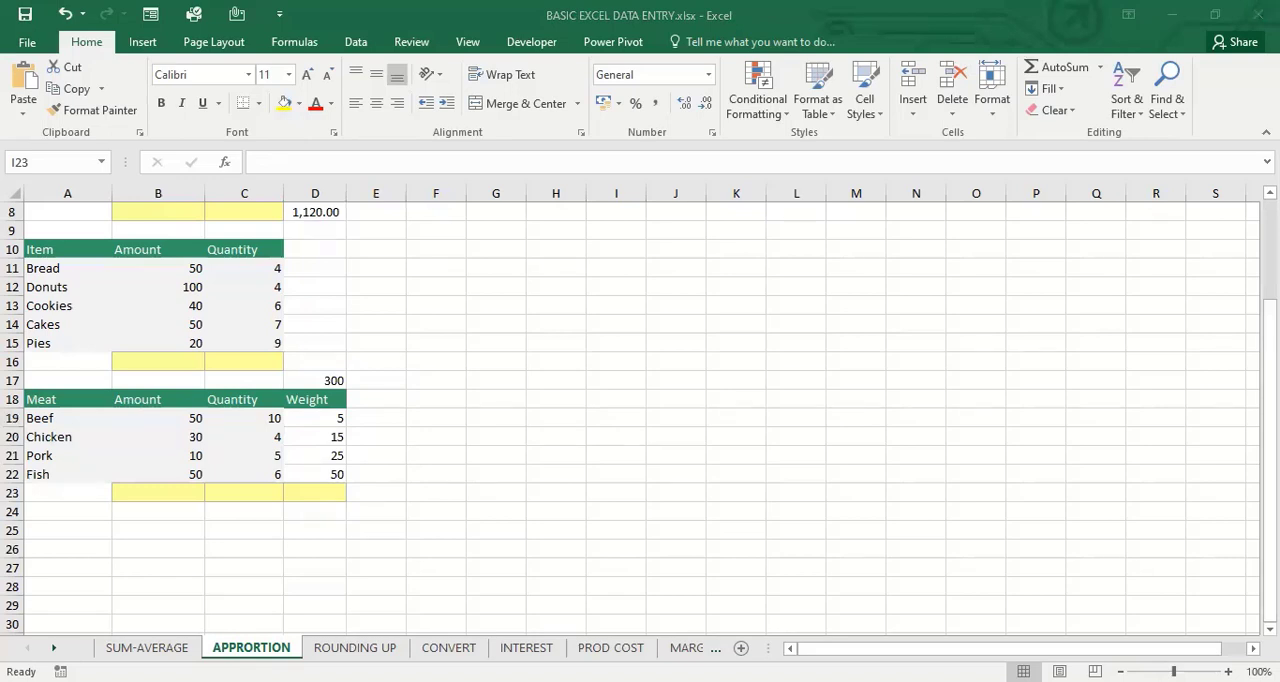
Close the BASIC EXCEL DATA ENTRY.xlsx workbook
click(1096, 249)
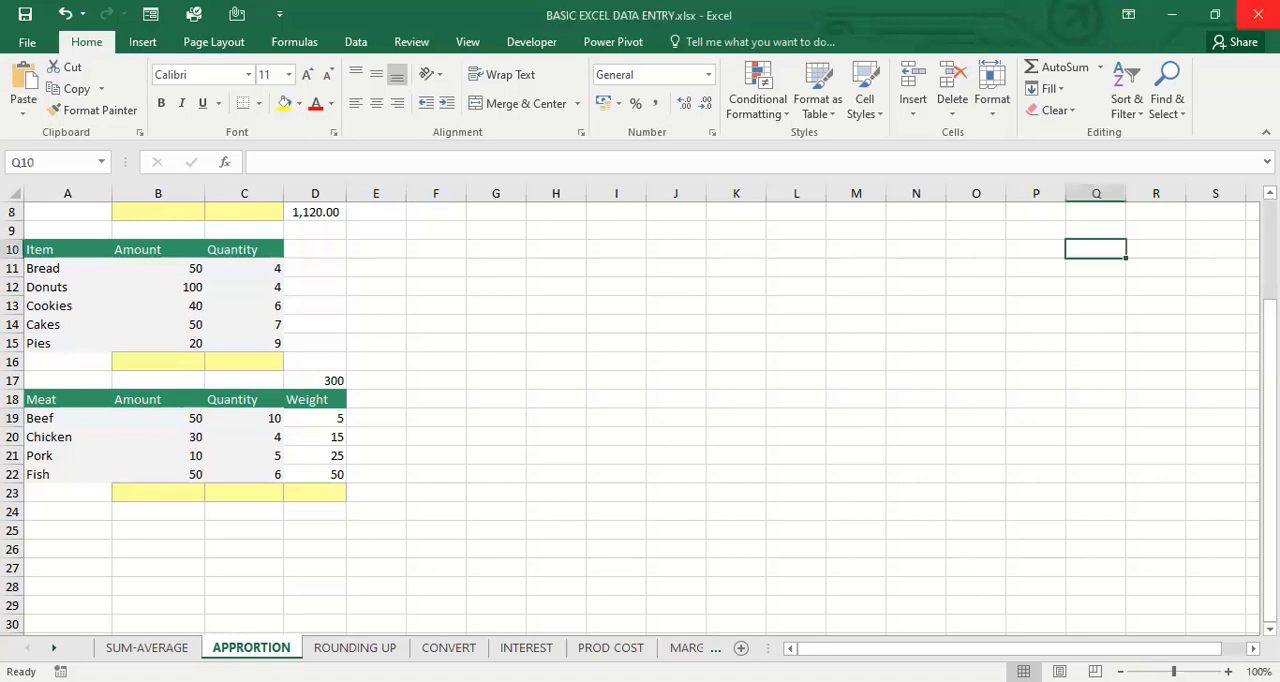
key(alt+F4)
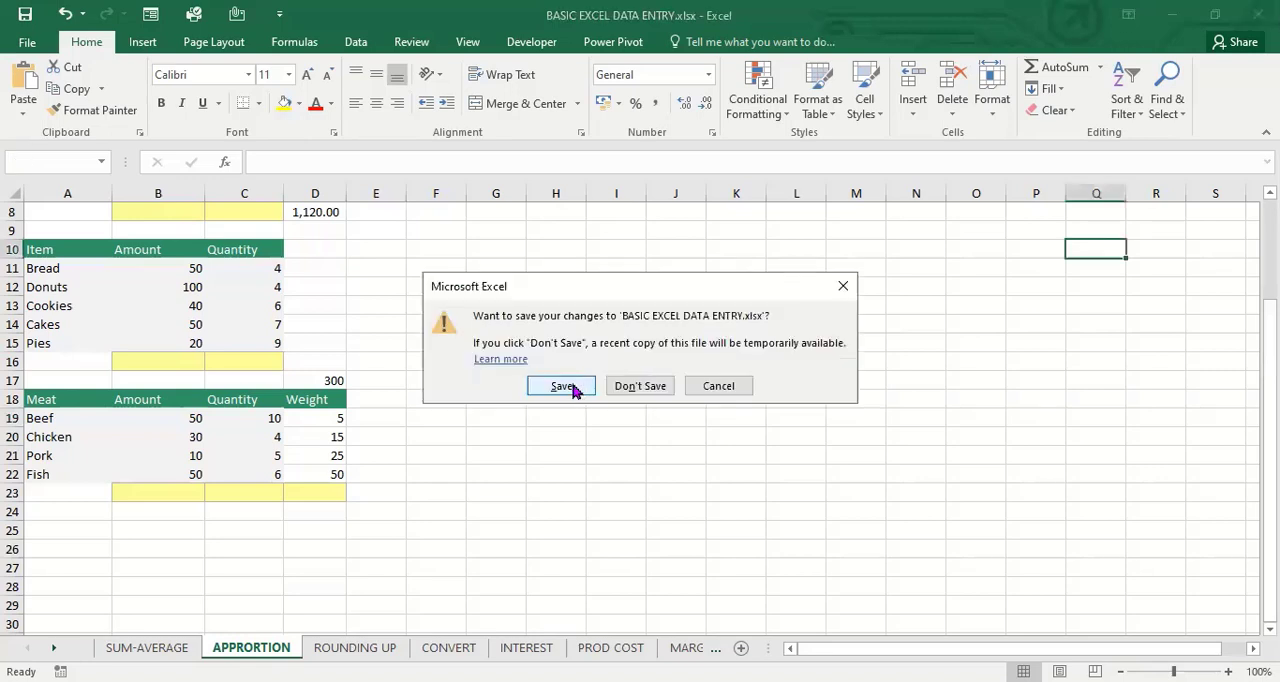
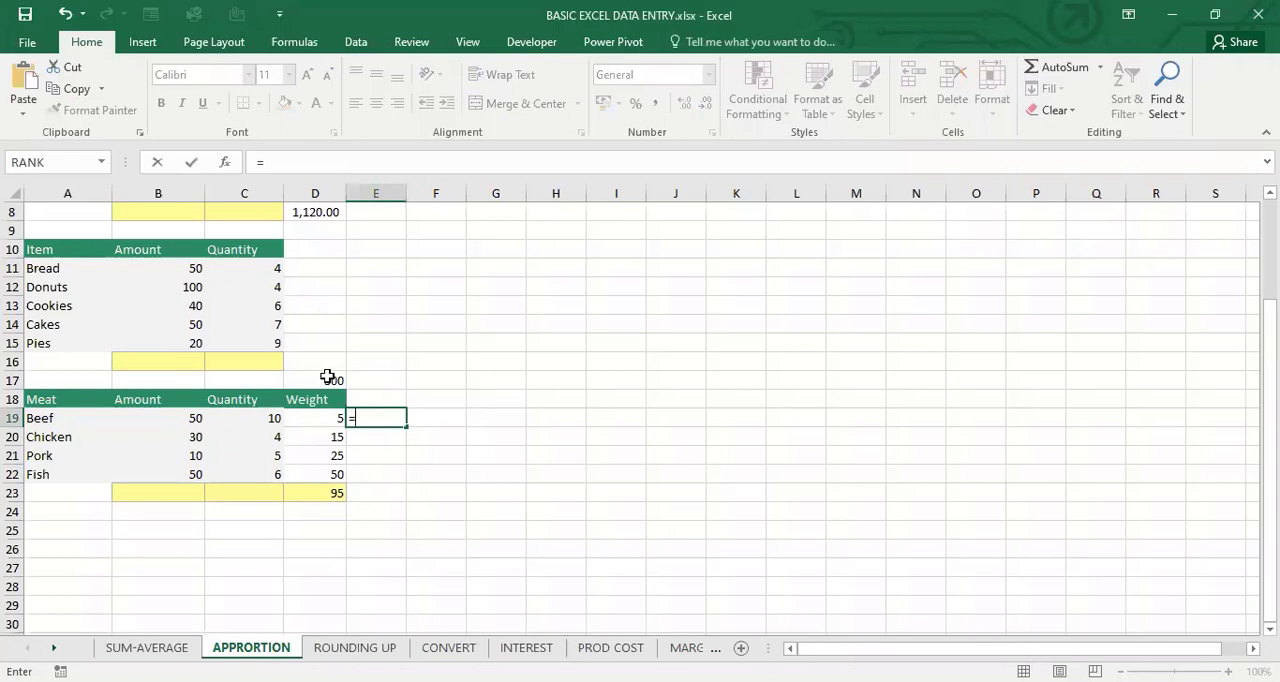
Apportion the 300 to beef by weight in E19 with the formula =$D$17/$D$23*D19
click(327, 378)
key(F4)
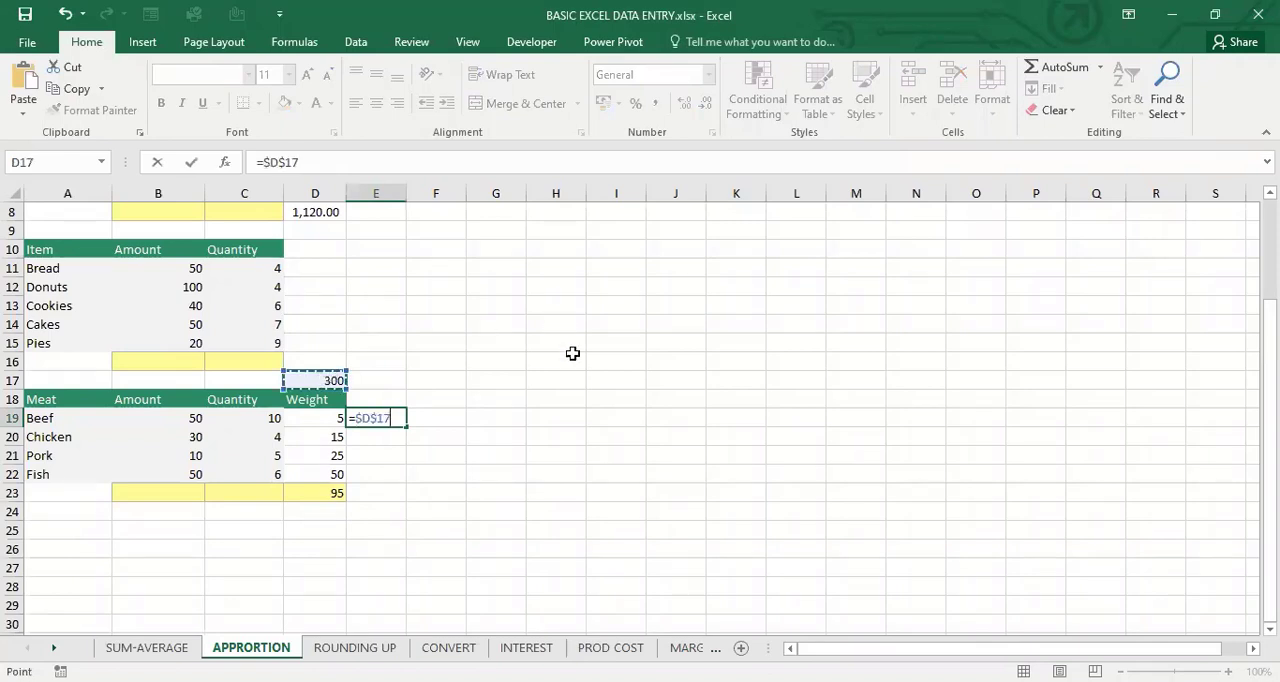
text(/)
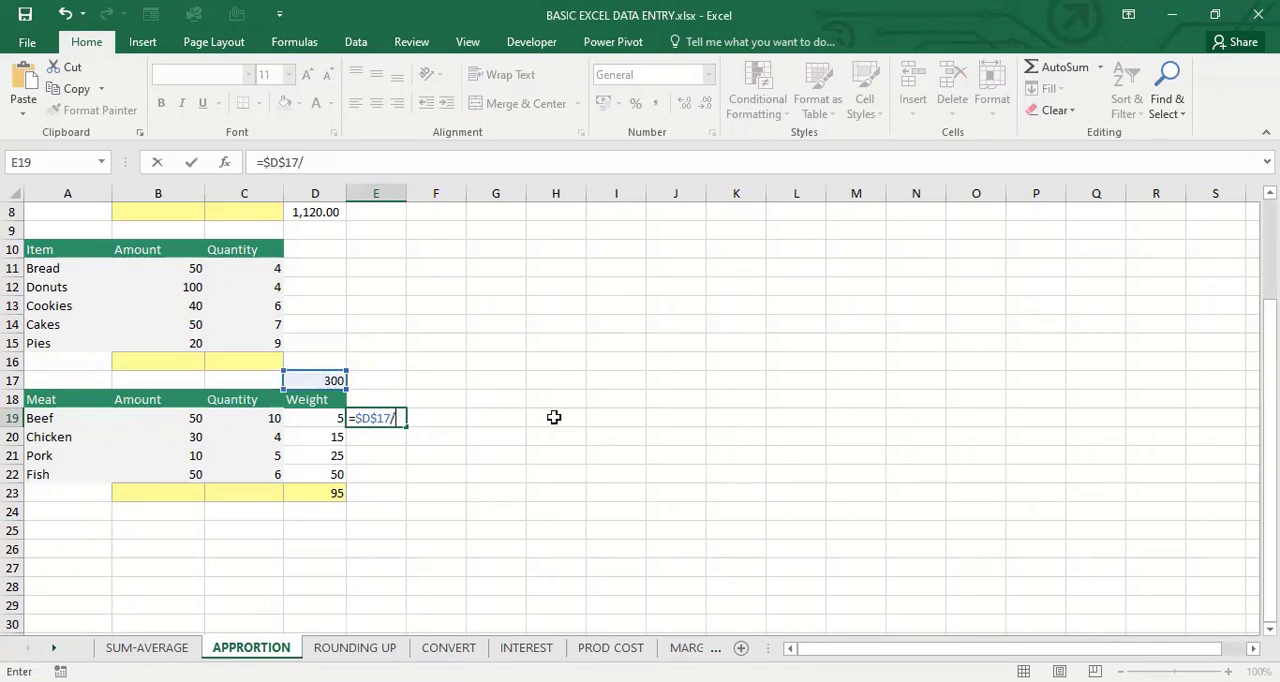
click(316, 489)
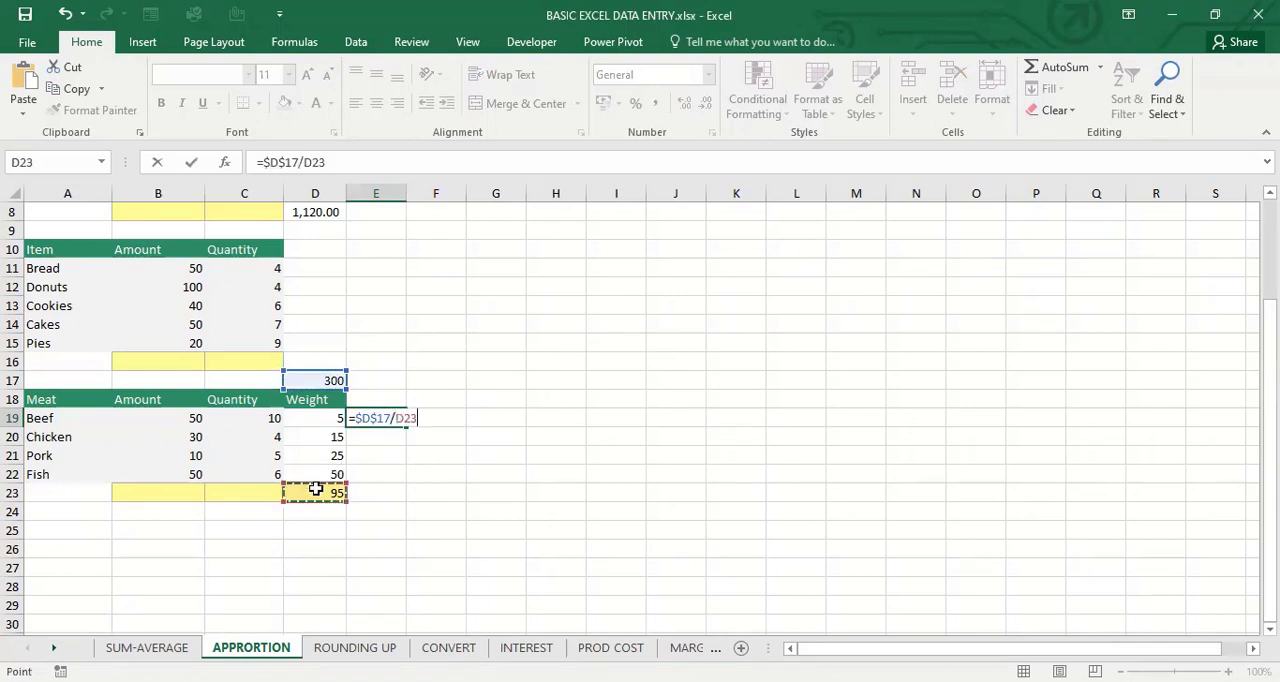
key(F4)
text(*)
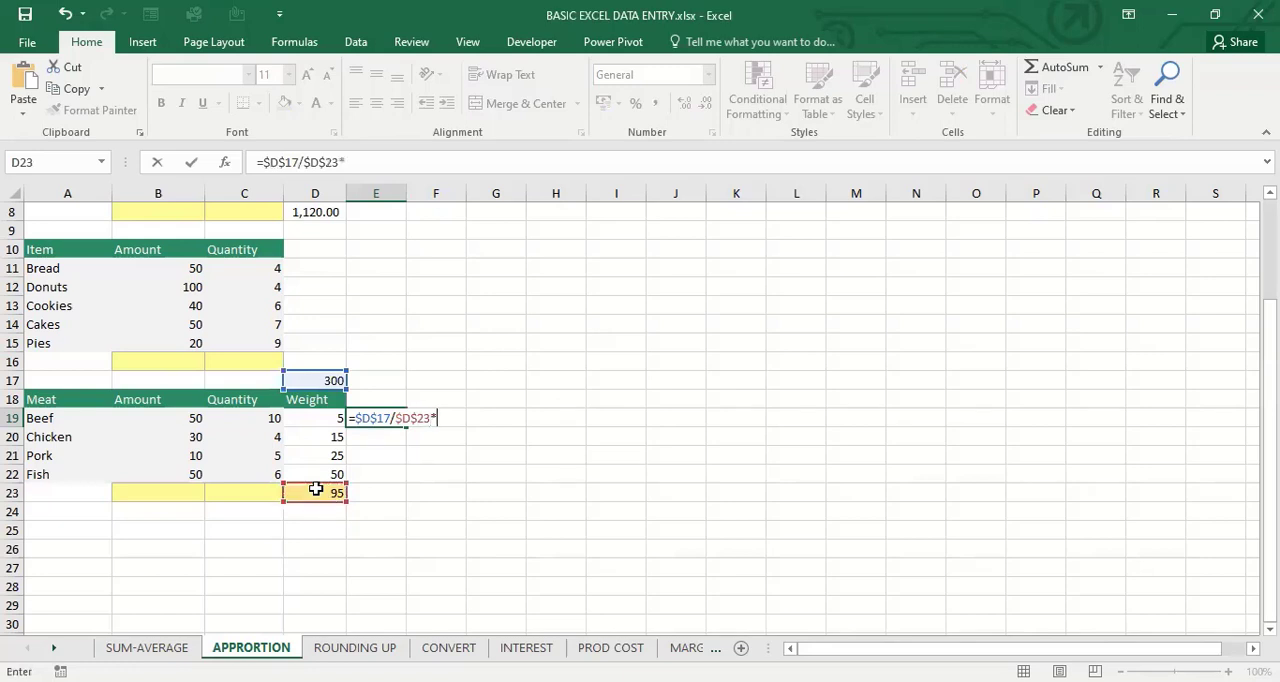
click(322, 415)
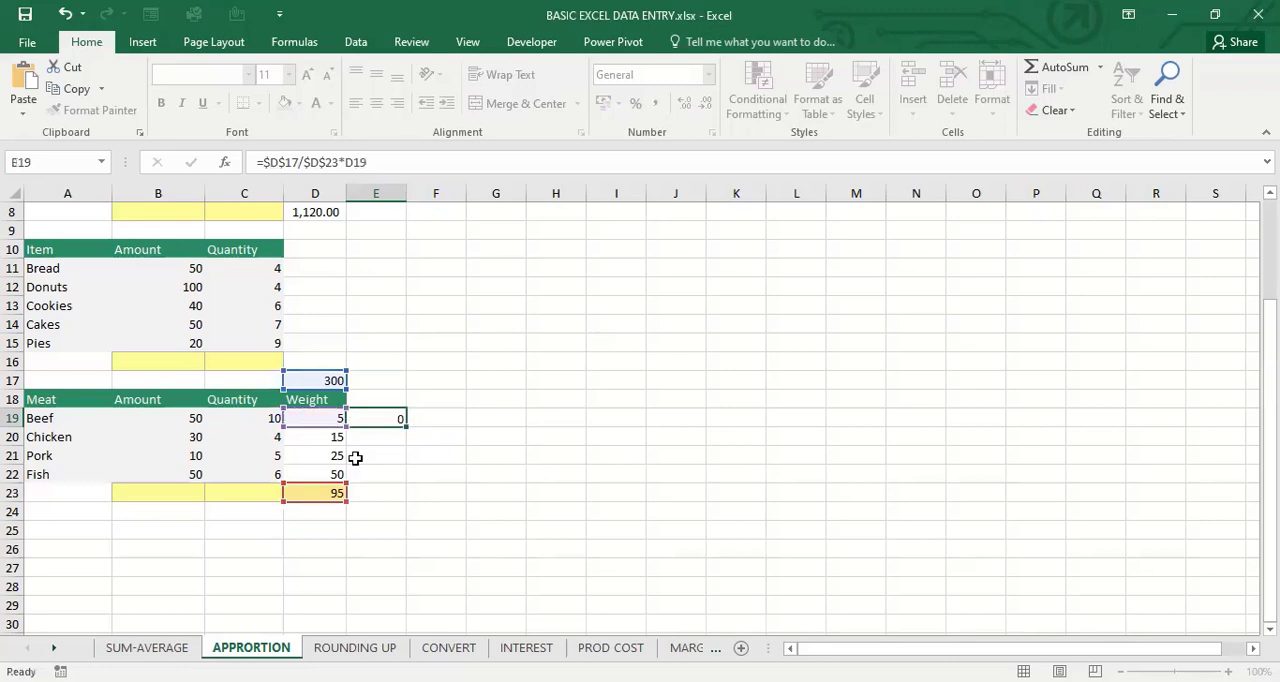
key(Return)
Fill the beef apportionment formula down through the fish row in E22 and autofit column E's width
click(383, 420)
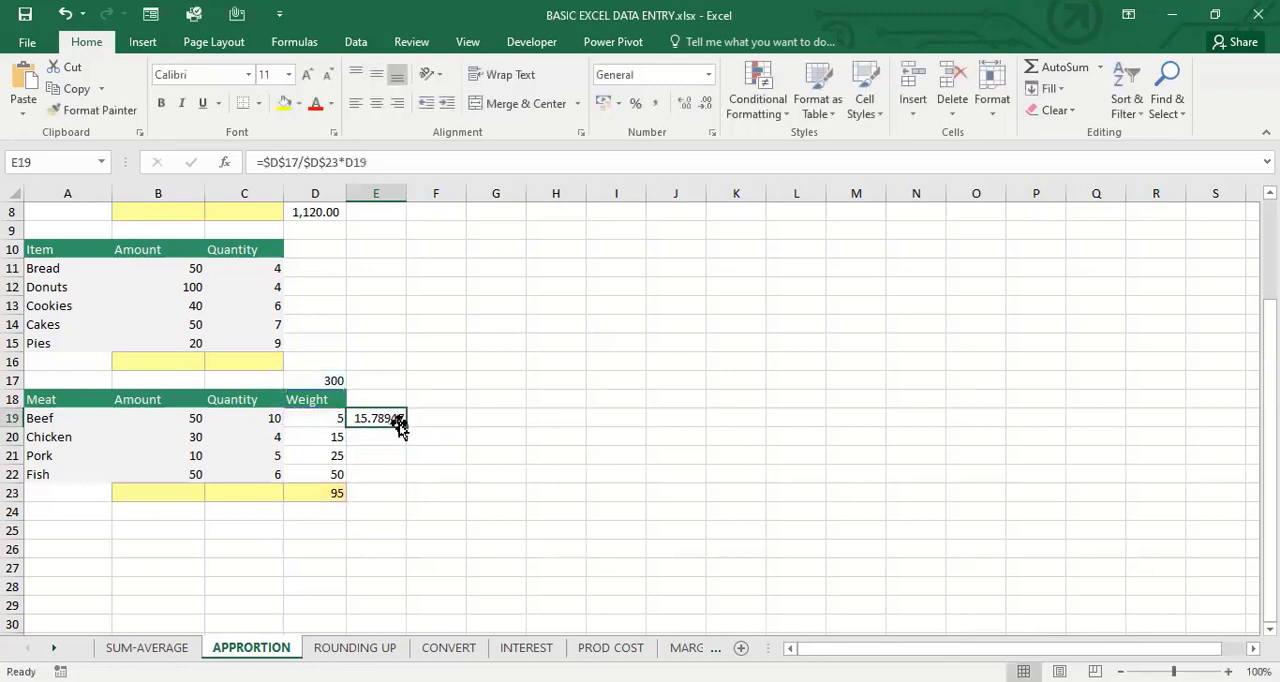
drag(405, 425, 409, 482)
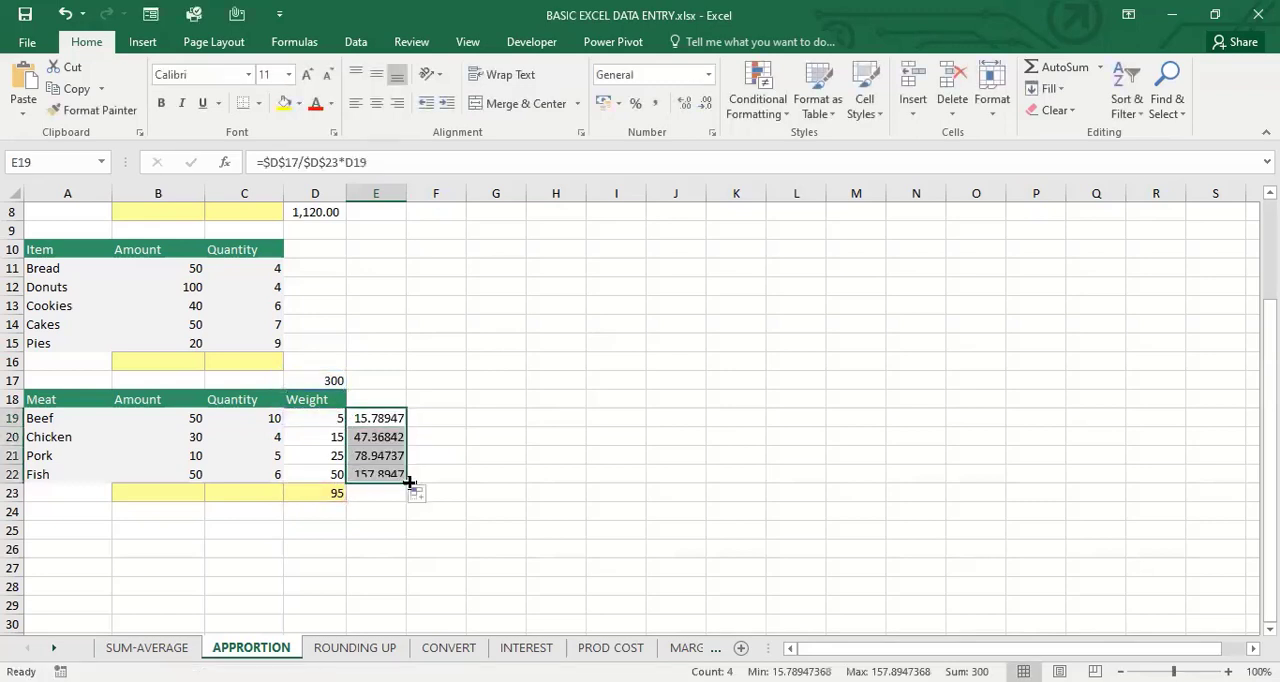
double_click(406, 197)
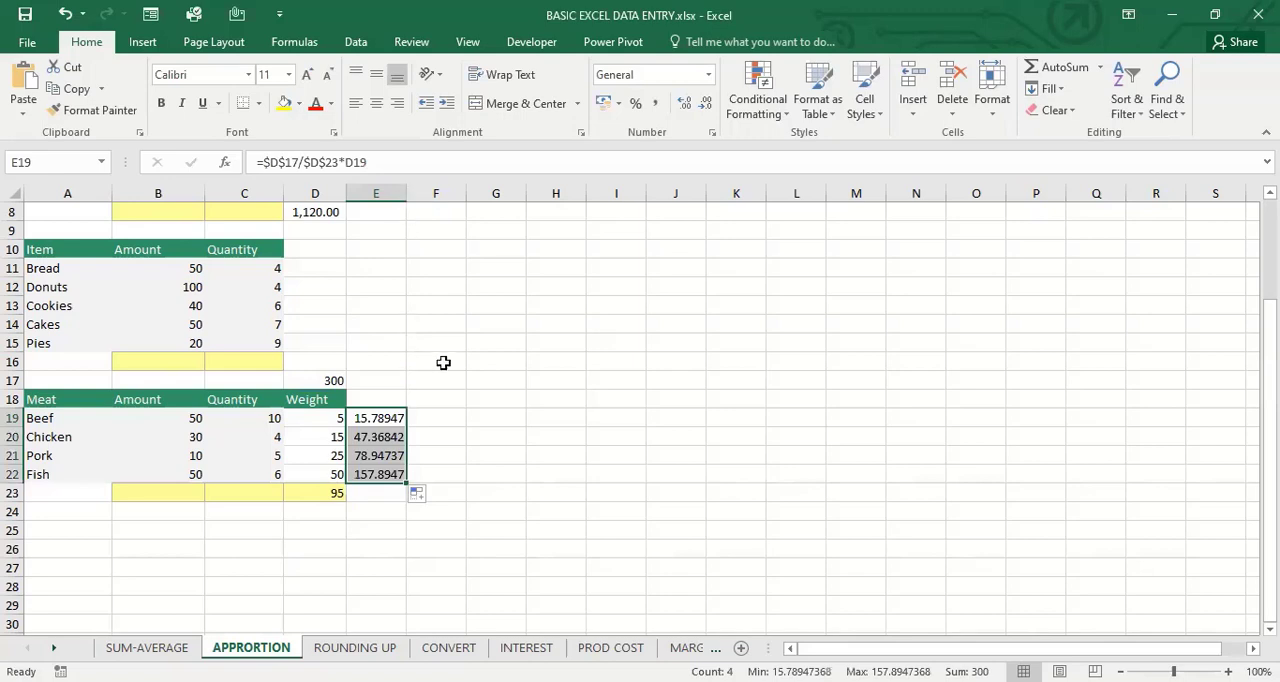
Multiply beef's amount by its quantity in F19 with =B19*C19 and fill the formula down to F22
click(454, 415)
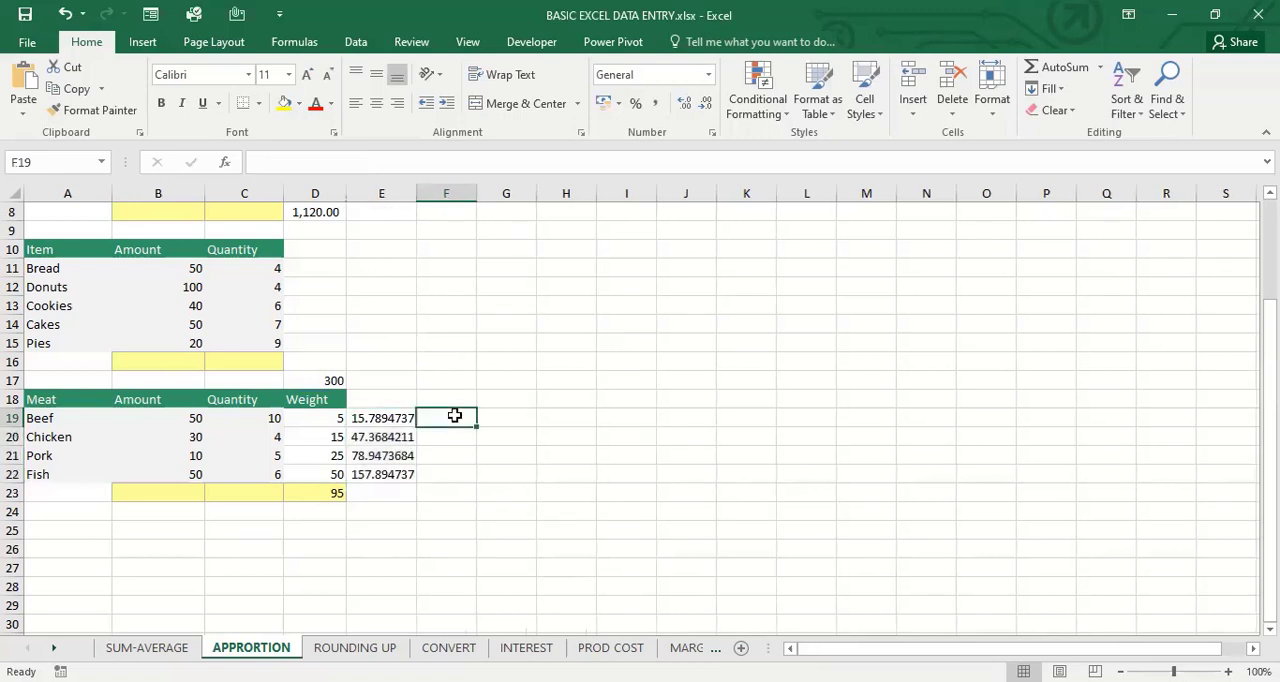
text(=)
click(145, 413)
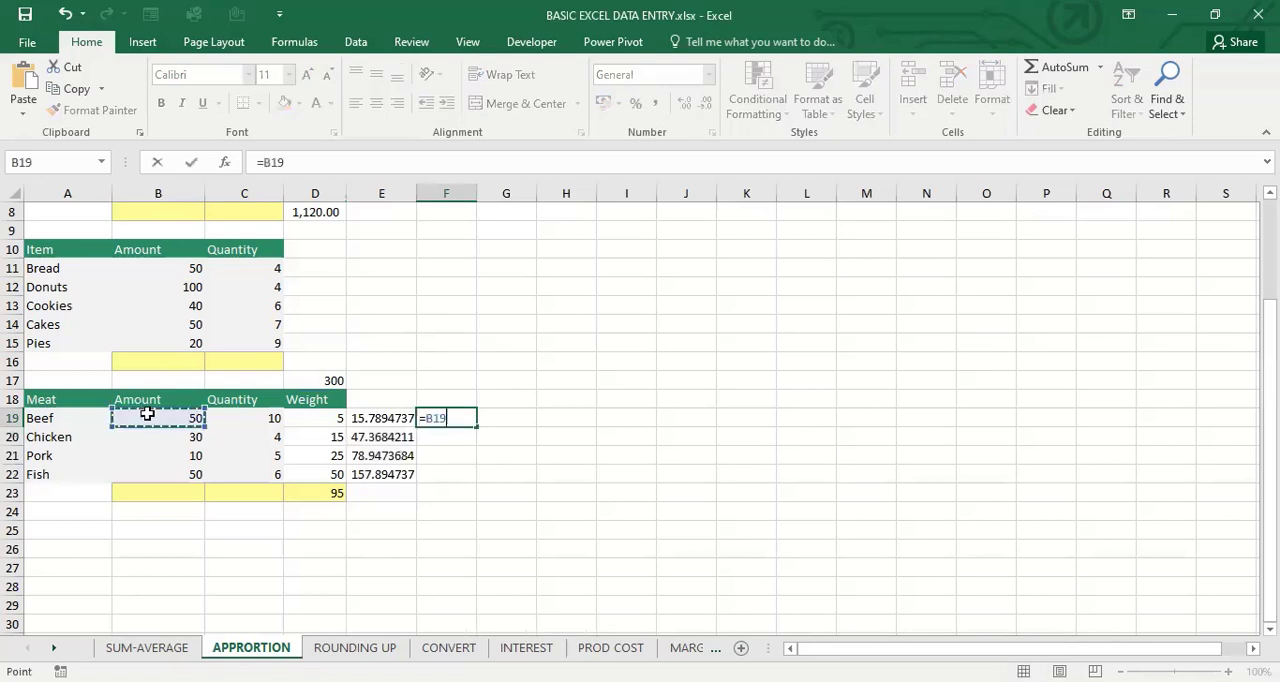
text(*)
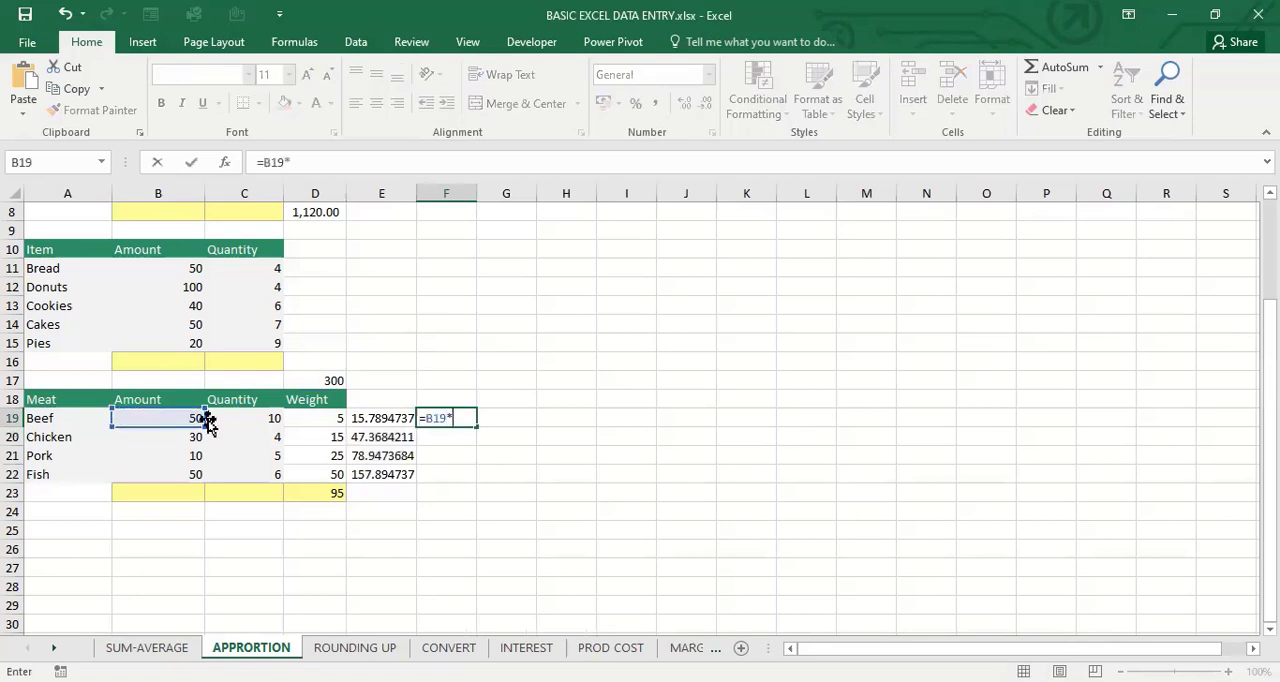
click(239, 418)
key(Return)
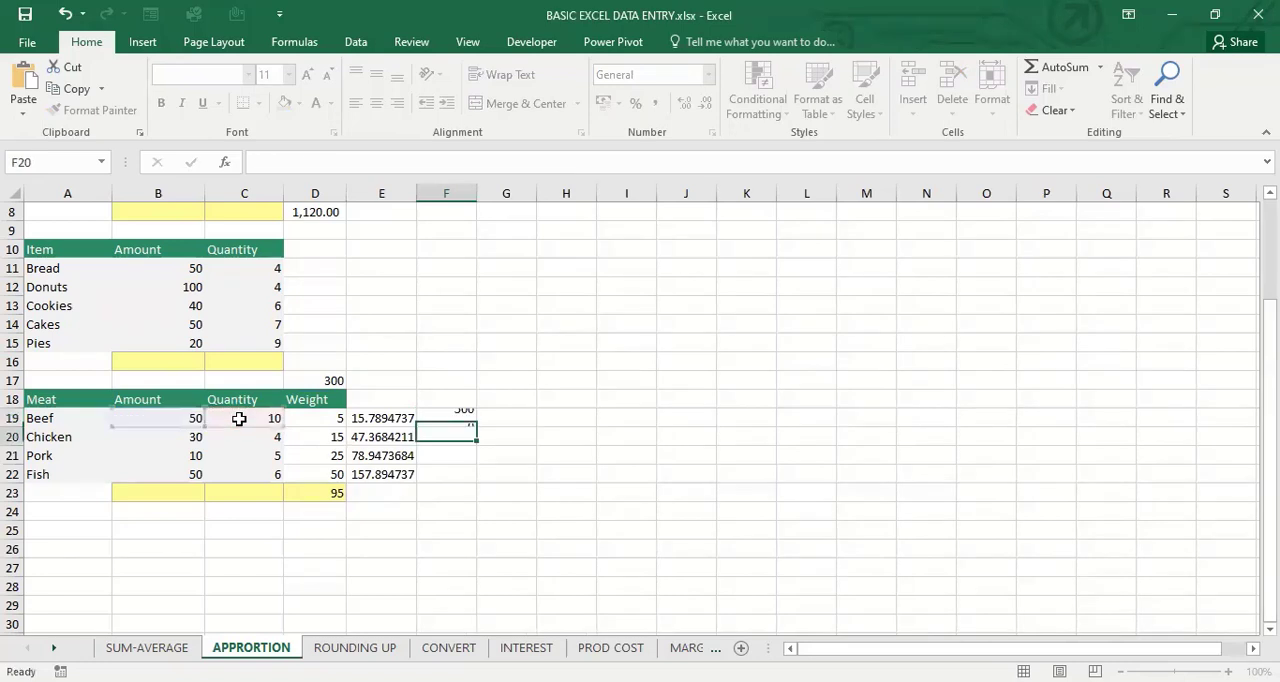
click(467, 416)
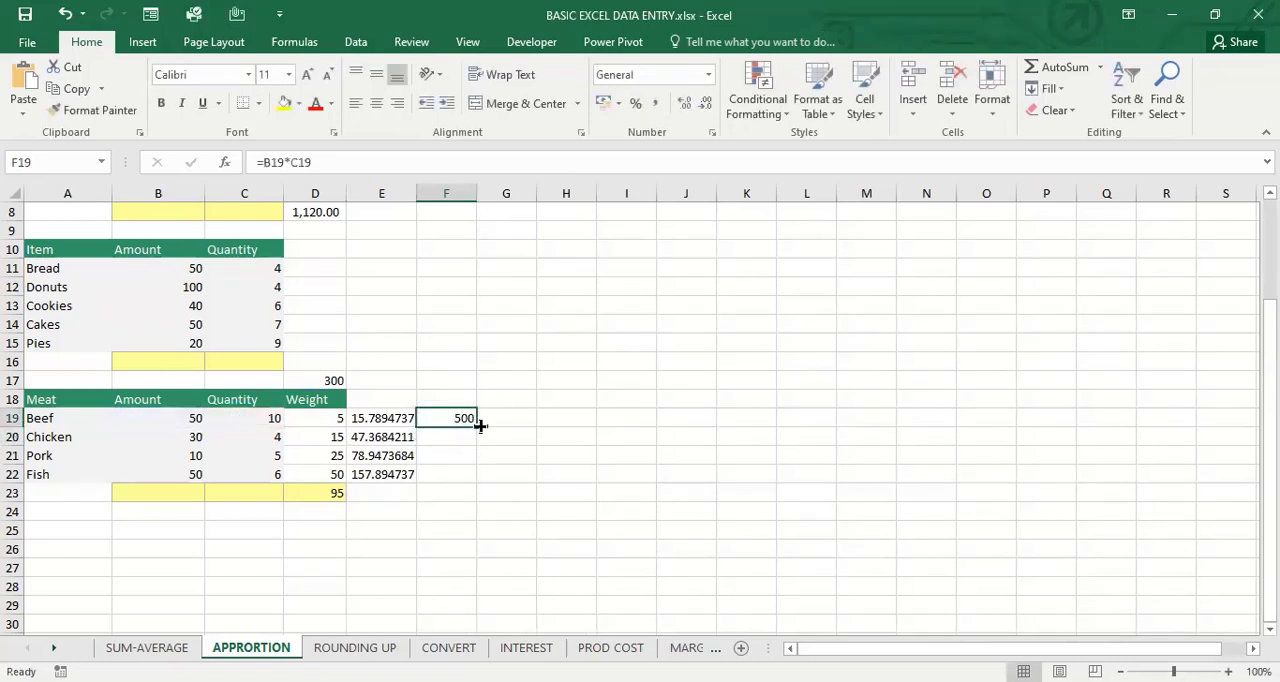
drag(480, 425, 483, 480)
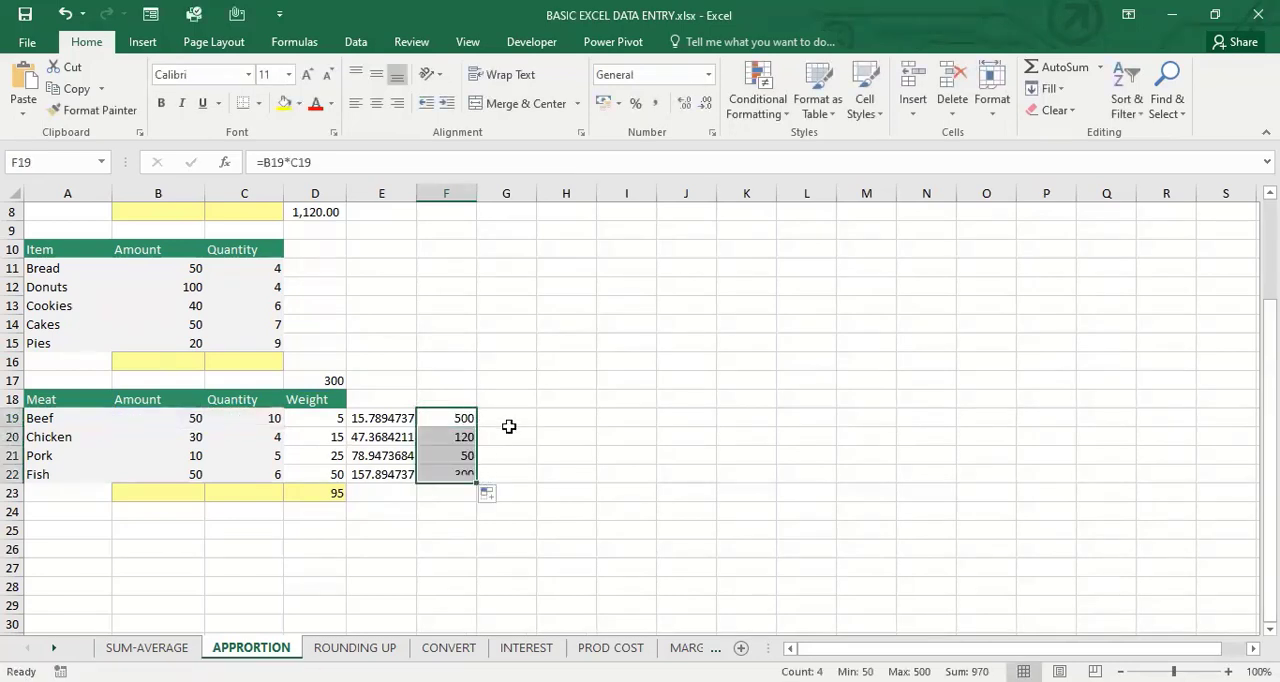
Apply the comma number style to the apportioned values in E19:E22 and the products in F19:F22
click(509, 421)
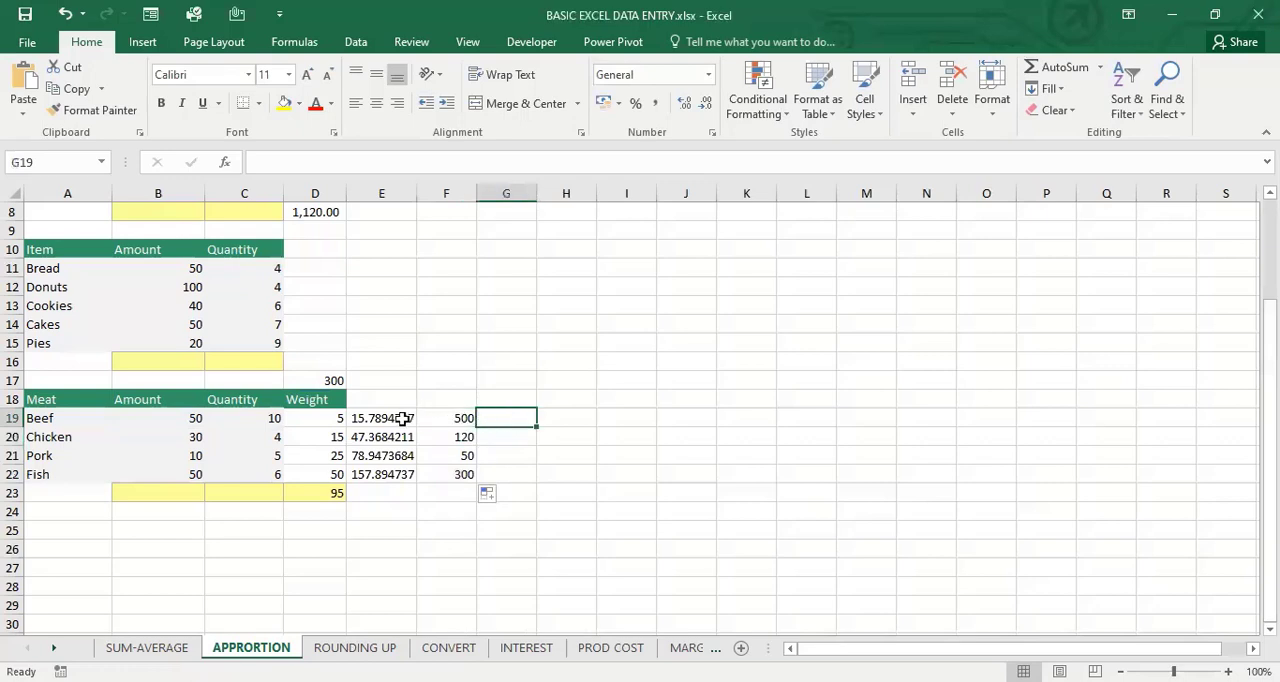
drag(400, 420, 403, 474)
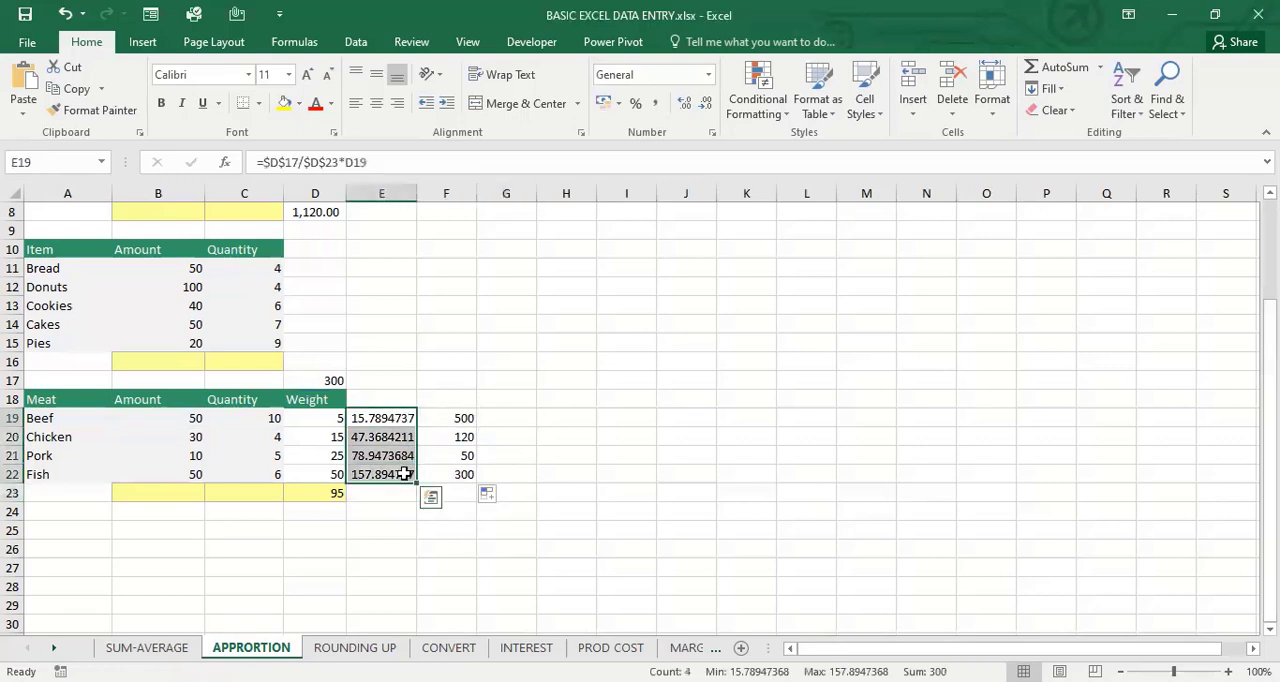
click(430, 497)
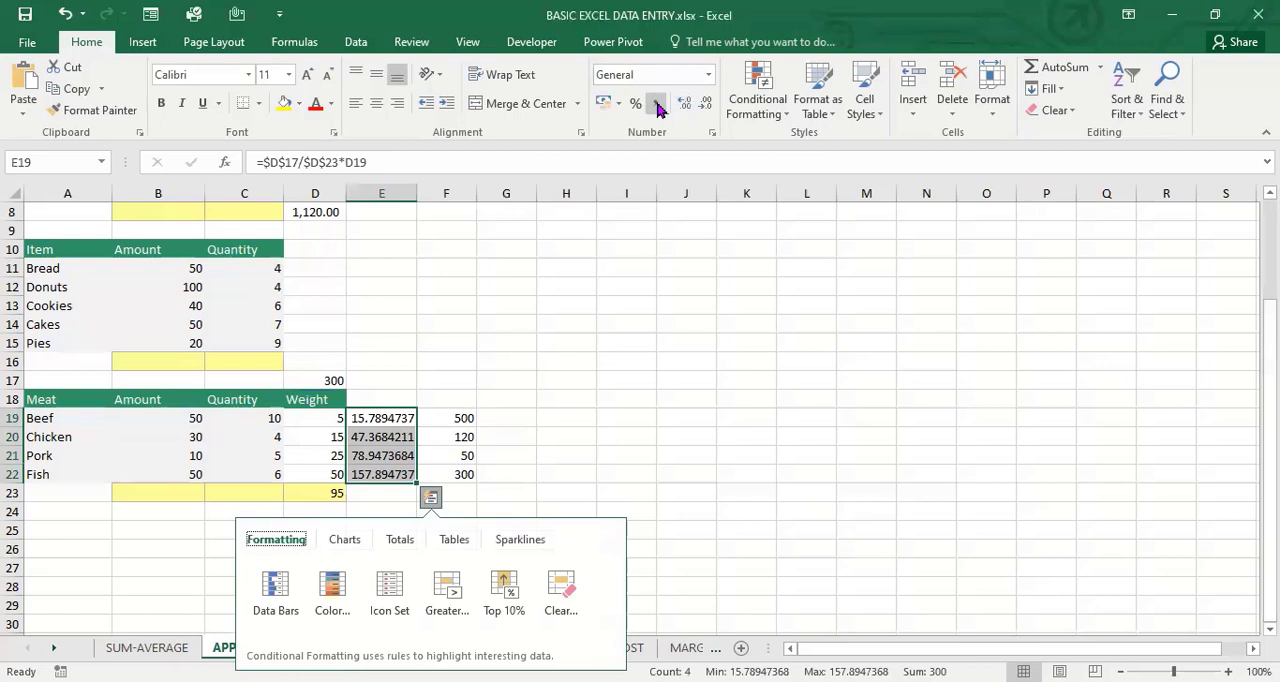
click(658, 105)
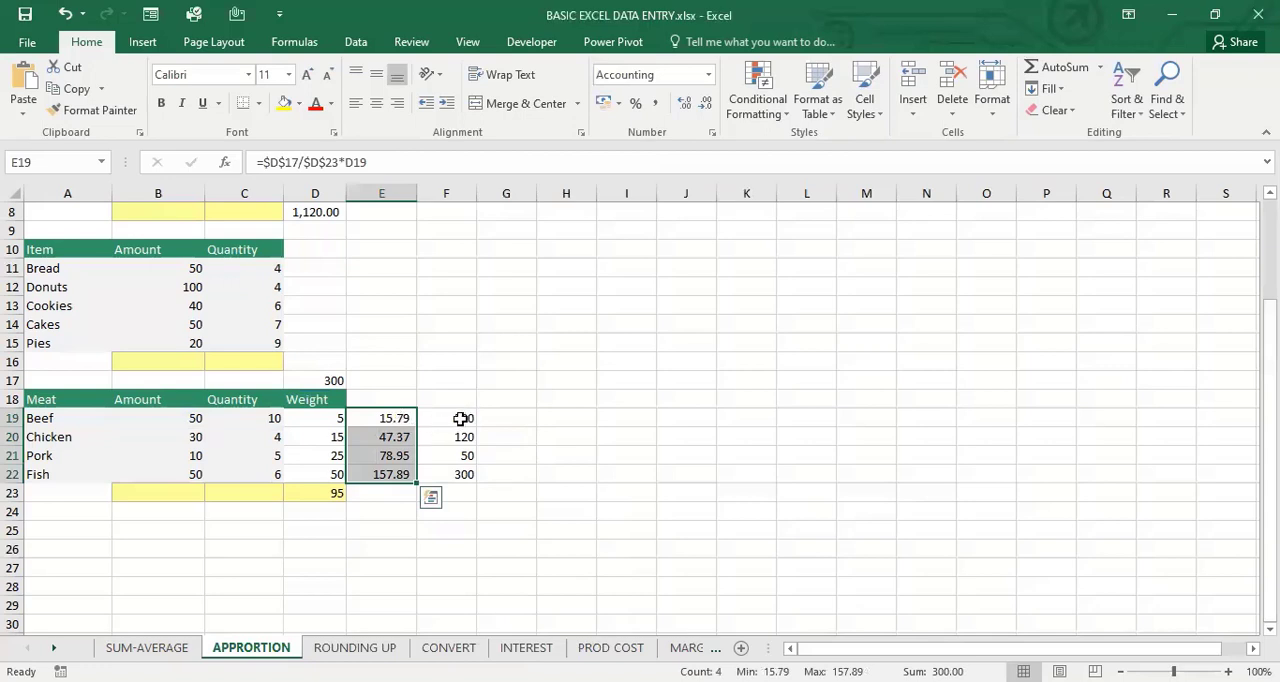
drag(460, 418, 463, 474)
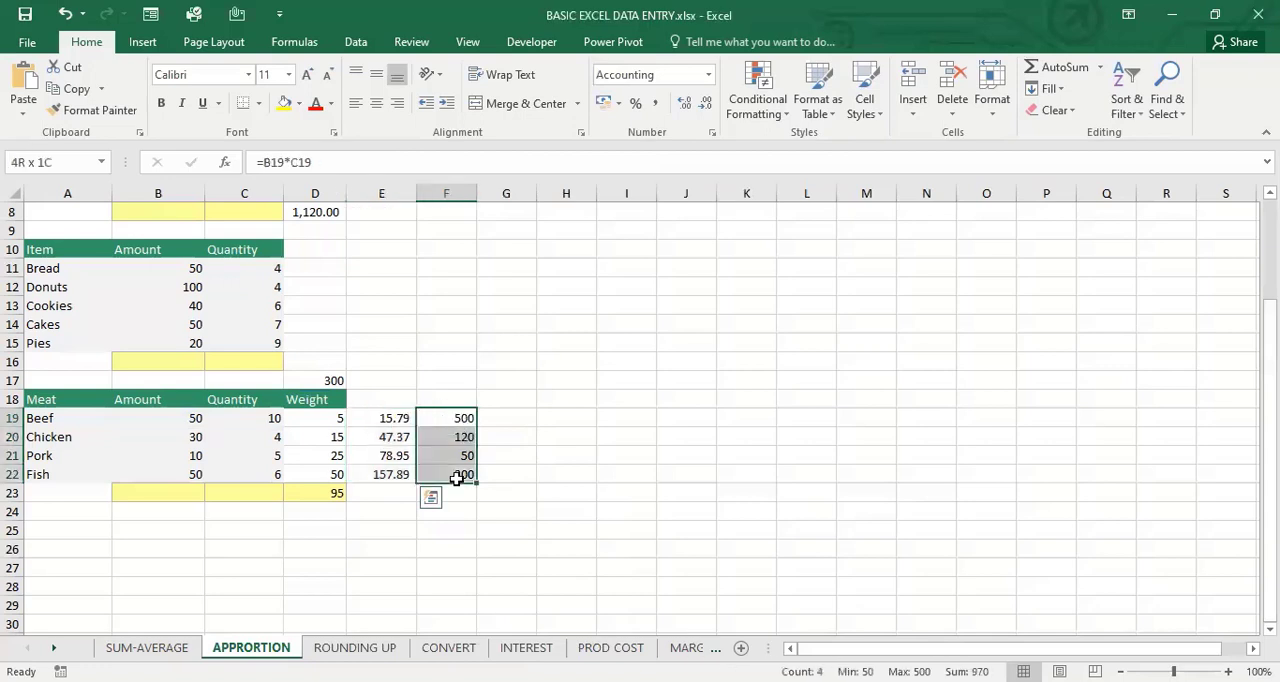
click(657, 106)
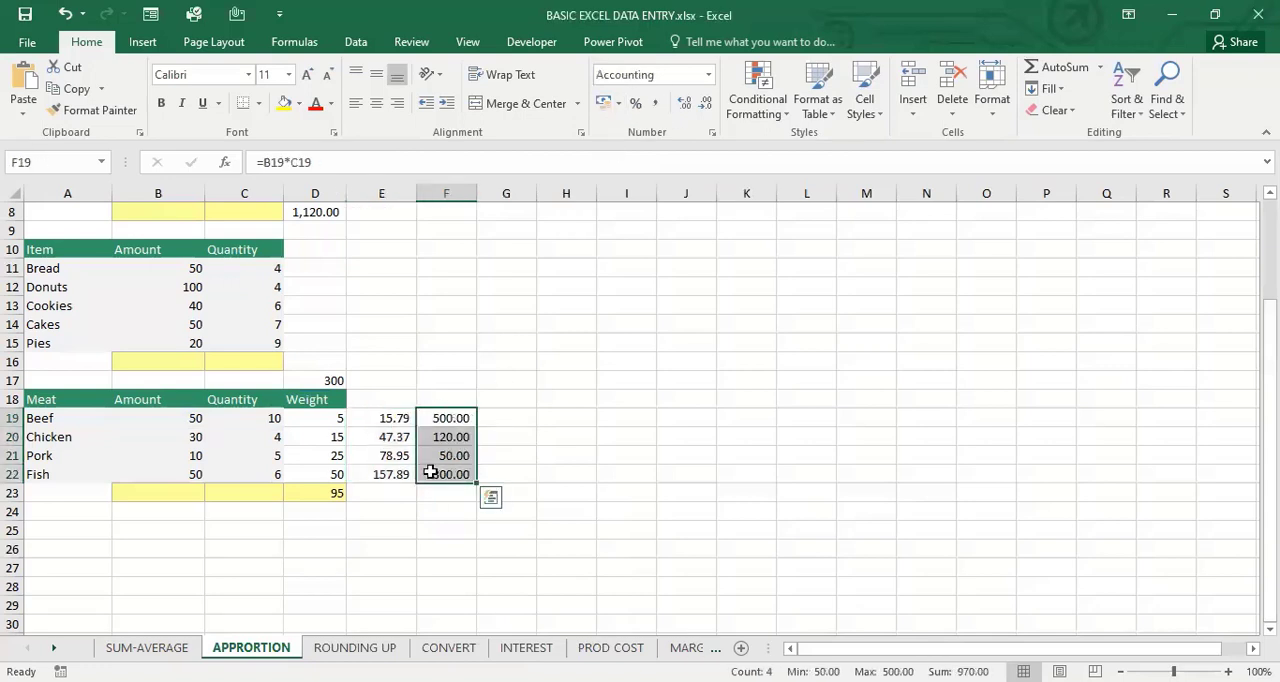
Add the apportioned value to the beef product in G19 with =F19+E19 and fill it down to G22
click(512, 420)
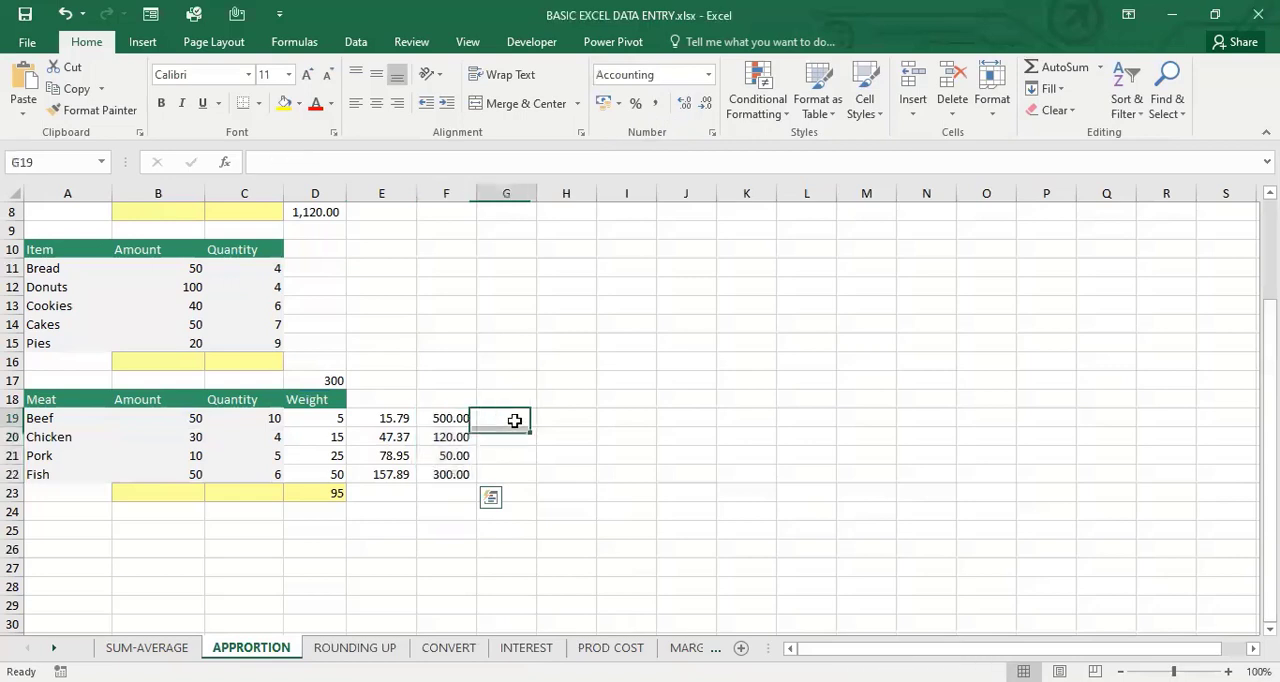
text(=)
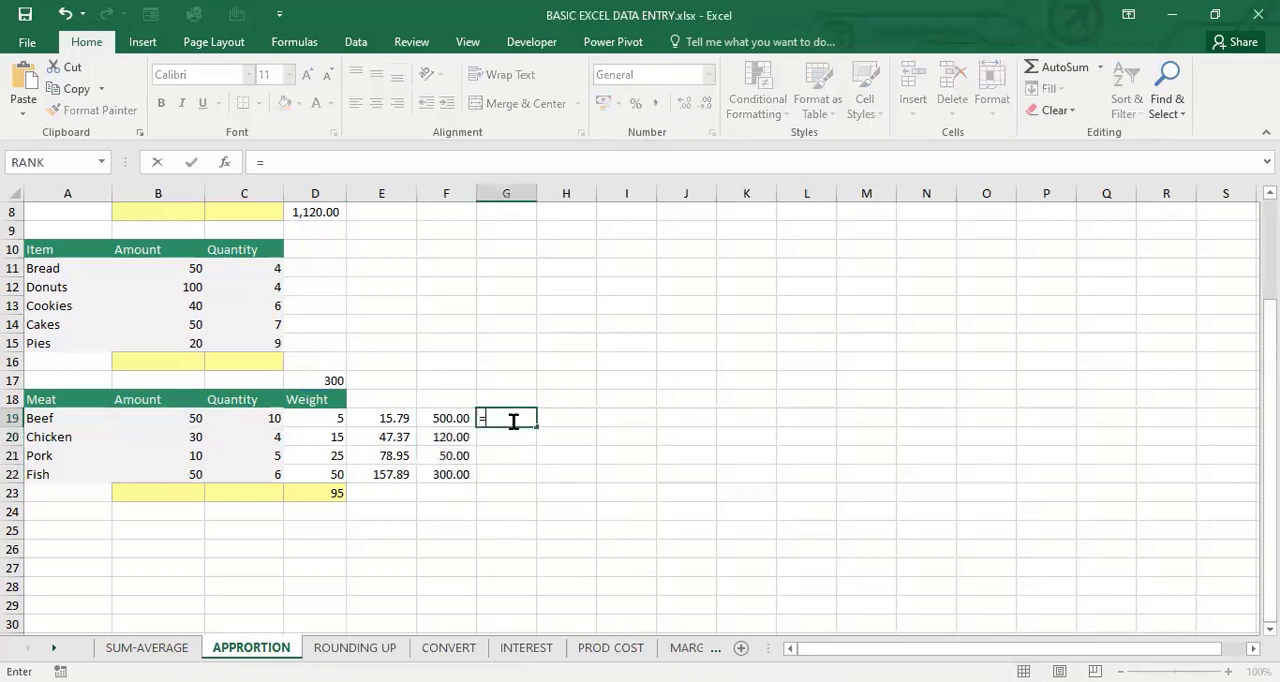
click(444, 419)
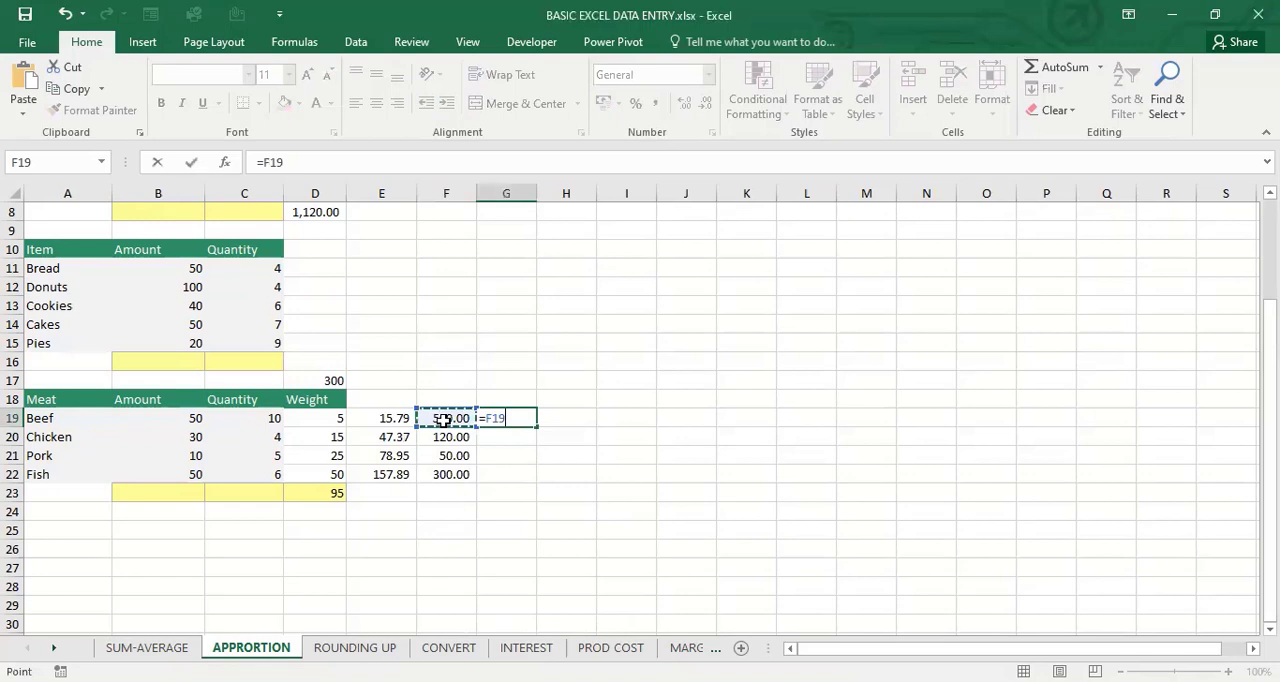
text(+)
click(397, 419)
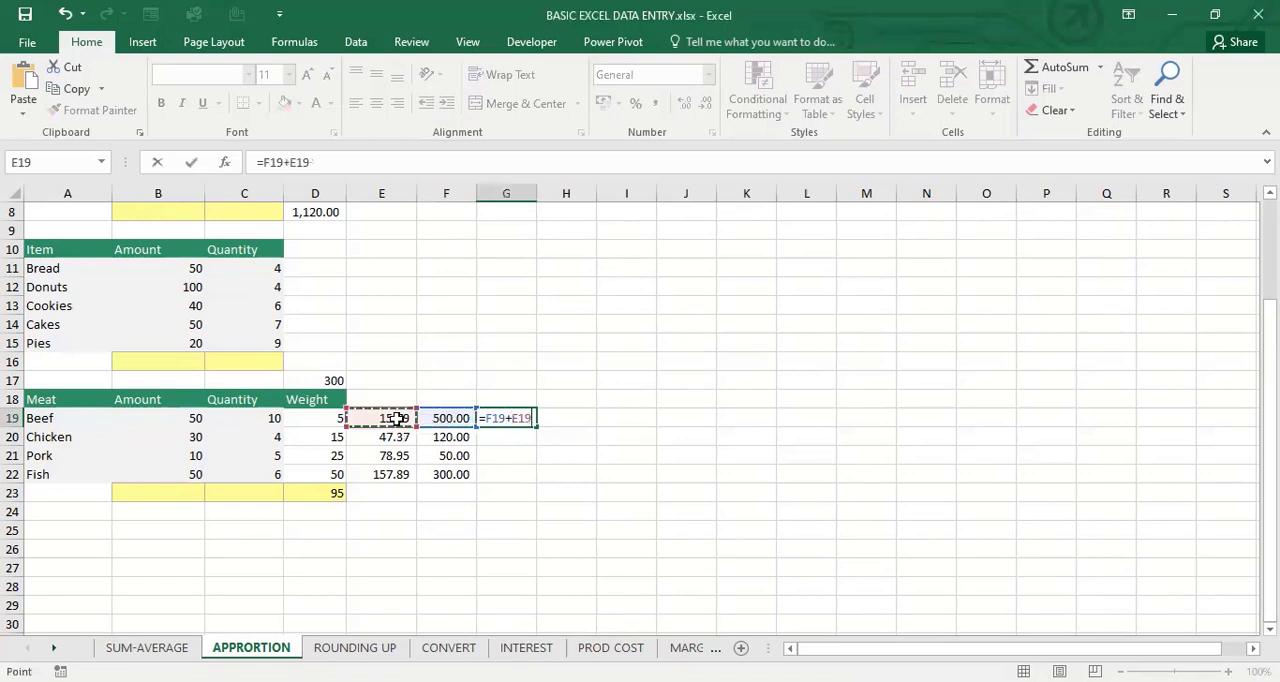
key(Return)
click(520, 421)
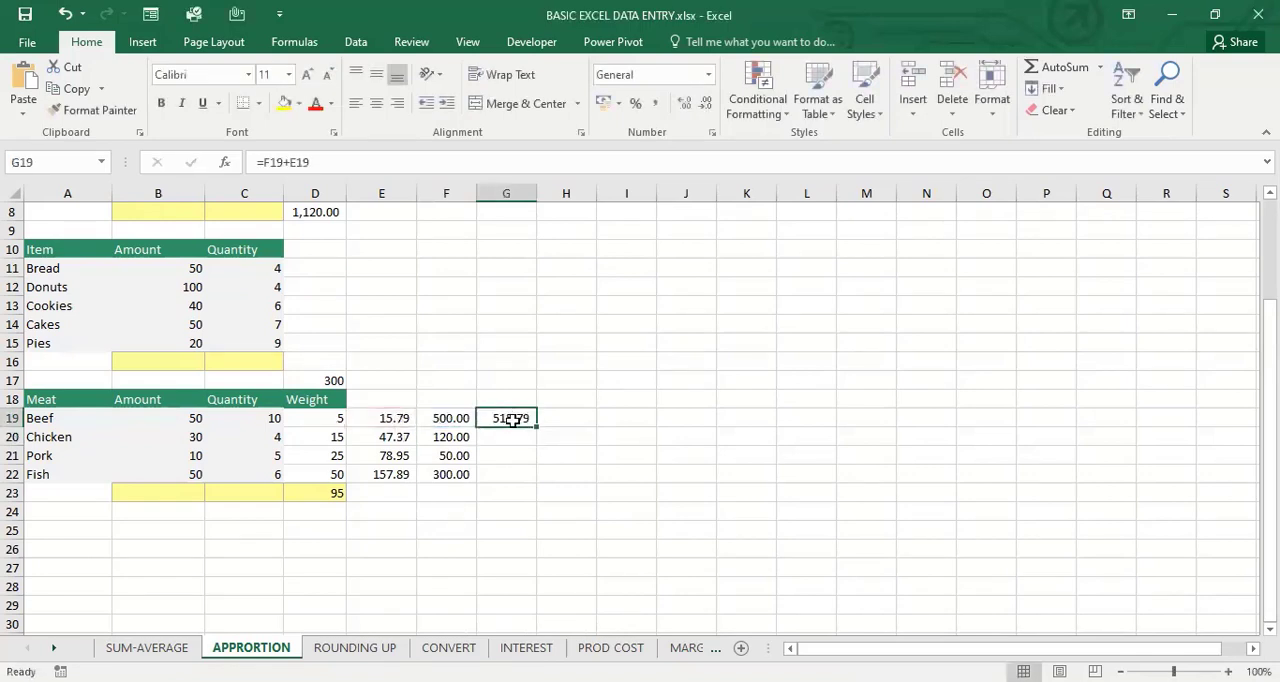
drag(537, 427, 538, 484)
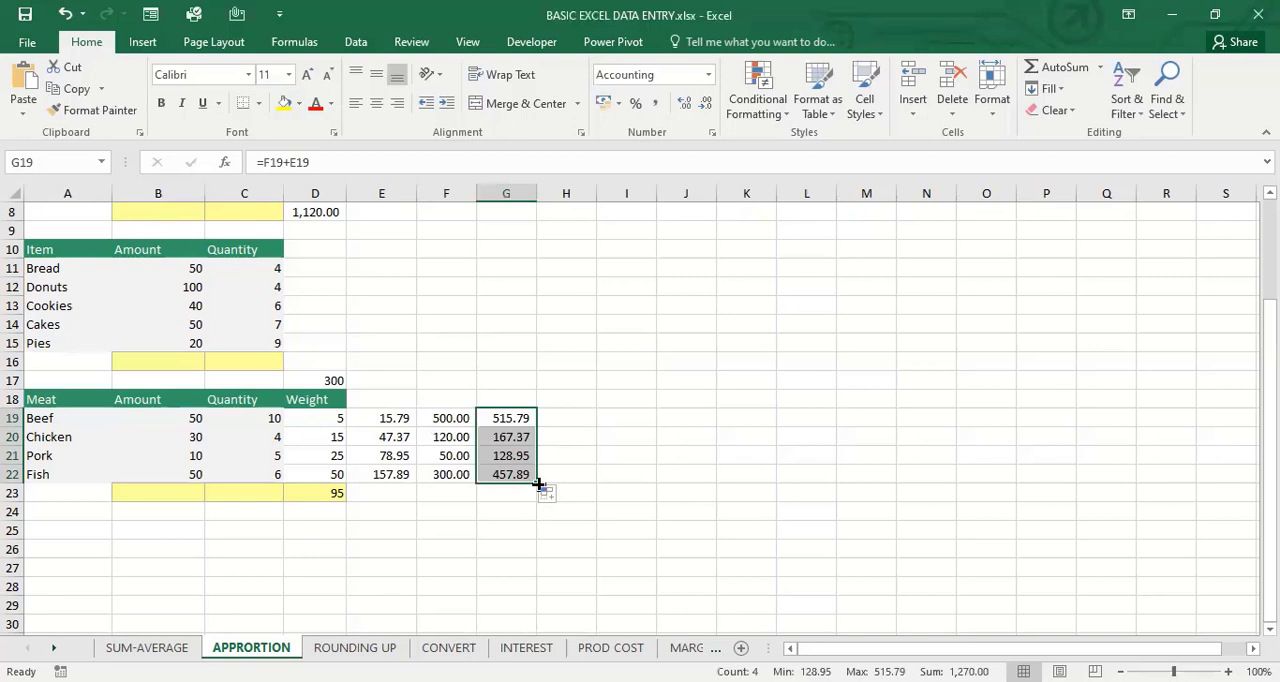
click(670, 455)
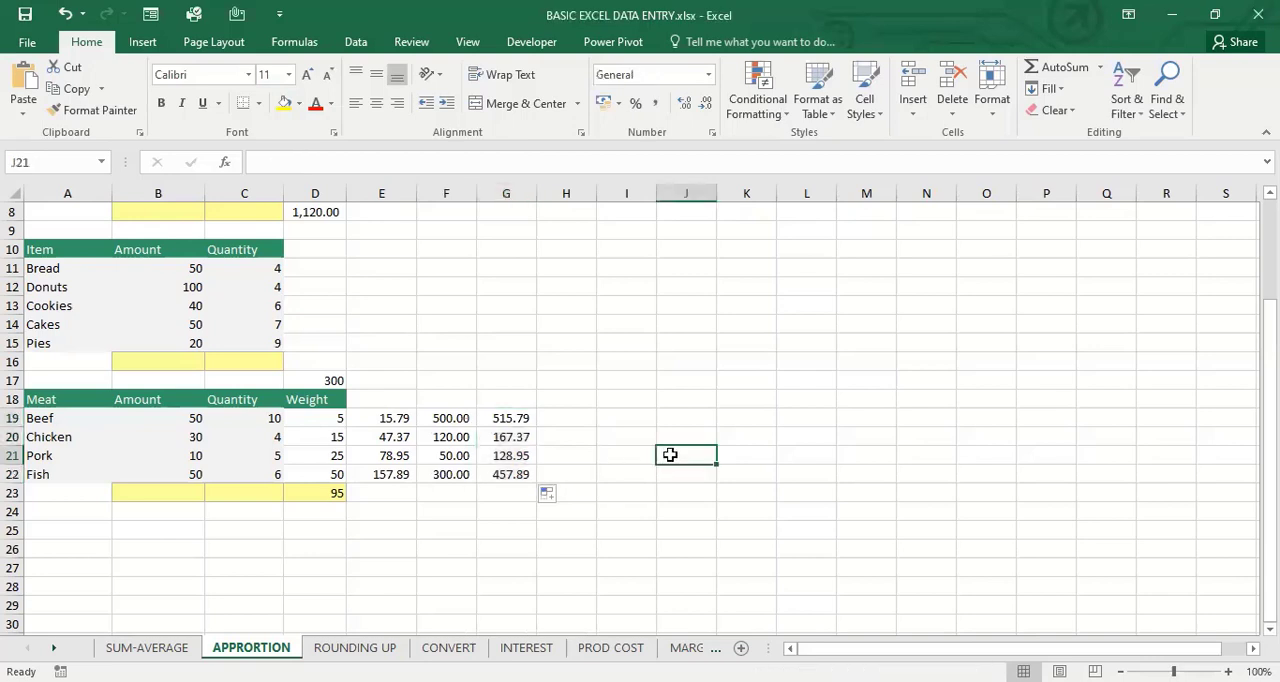
text(2)
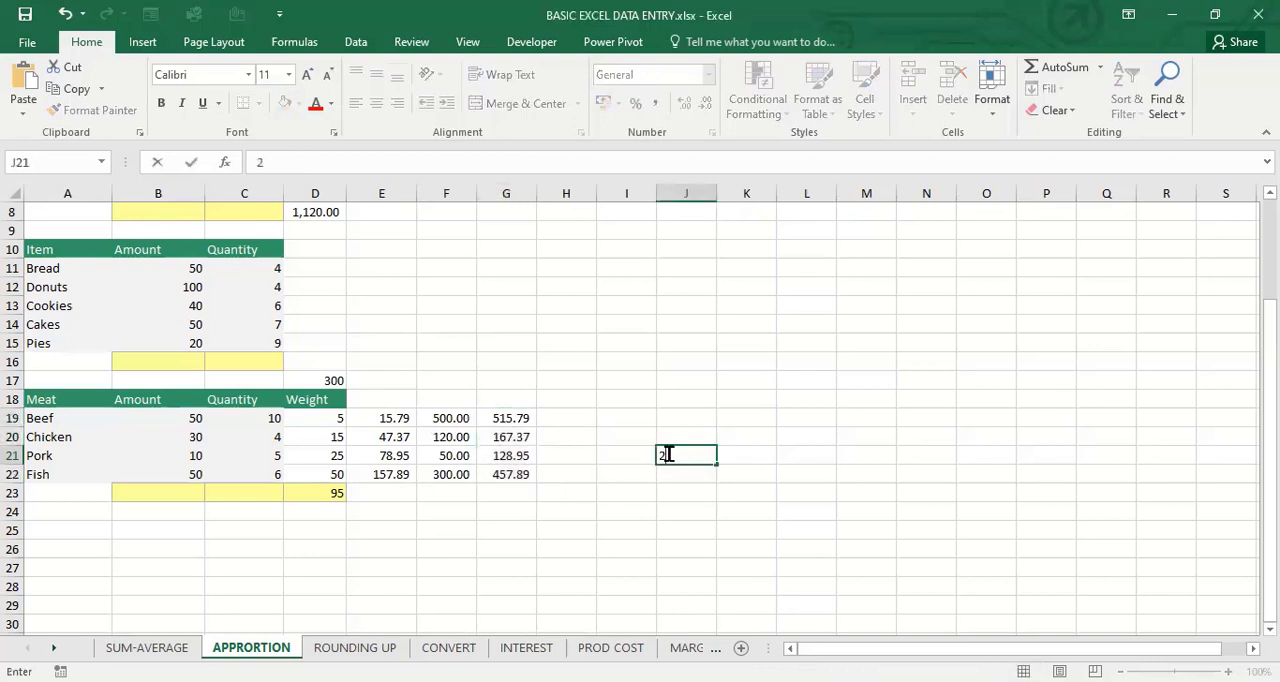
text(5)
key(Tab)
text(5)
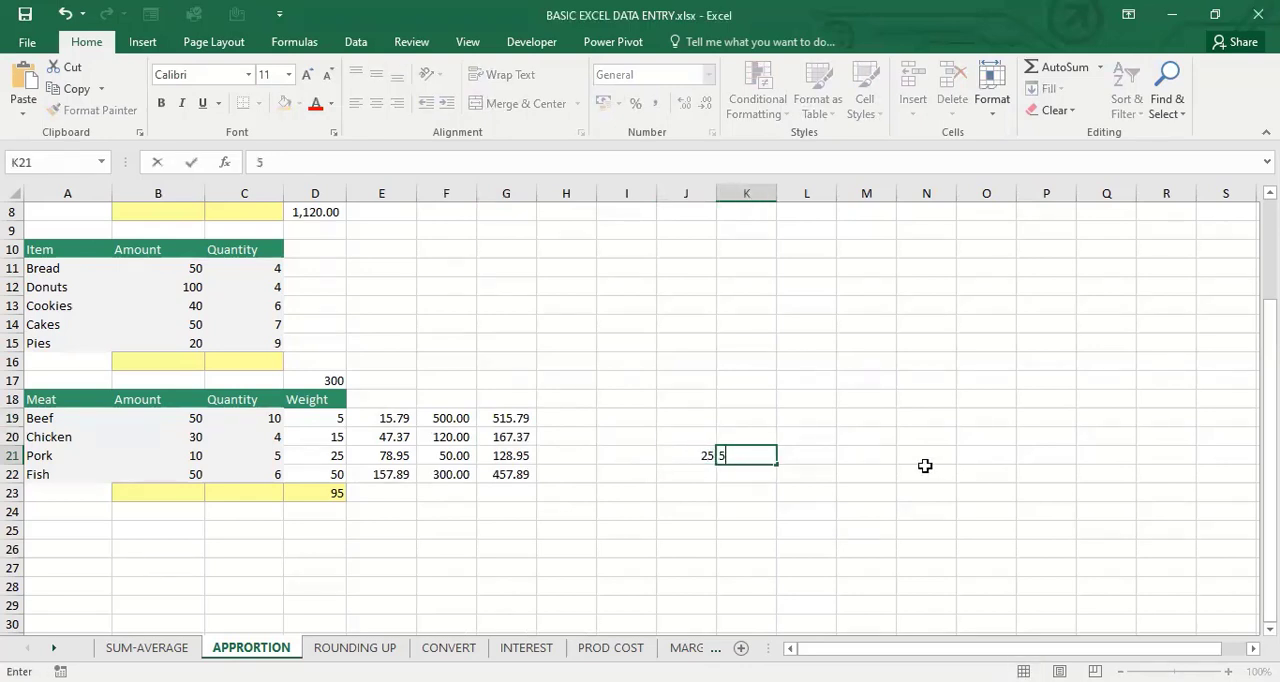
key(BackSpace)
text(3)
key(BackSpace)
Enter the example values 20 in J21, 25 in K21 and 45000 in L21
click(707, 455)
text(2)
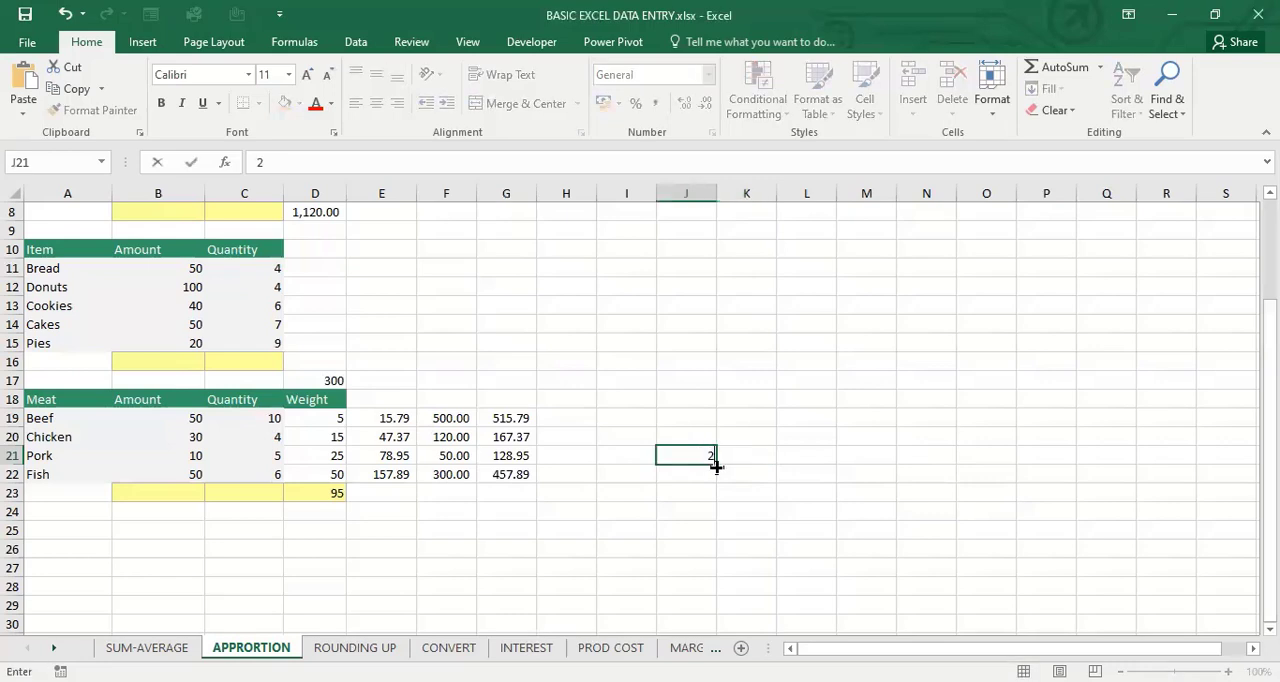
text(0)
click(729, 457)
text(2)
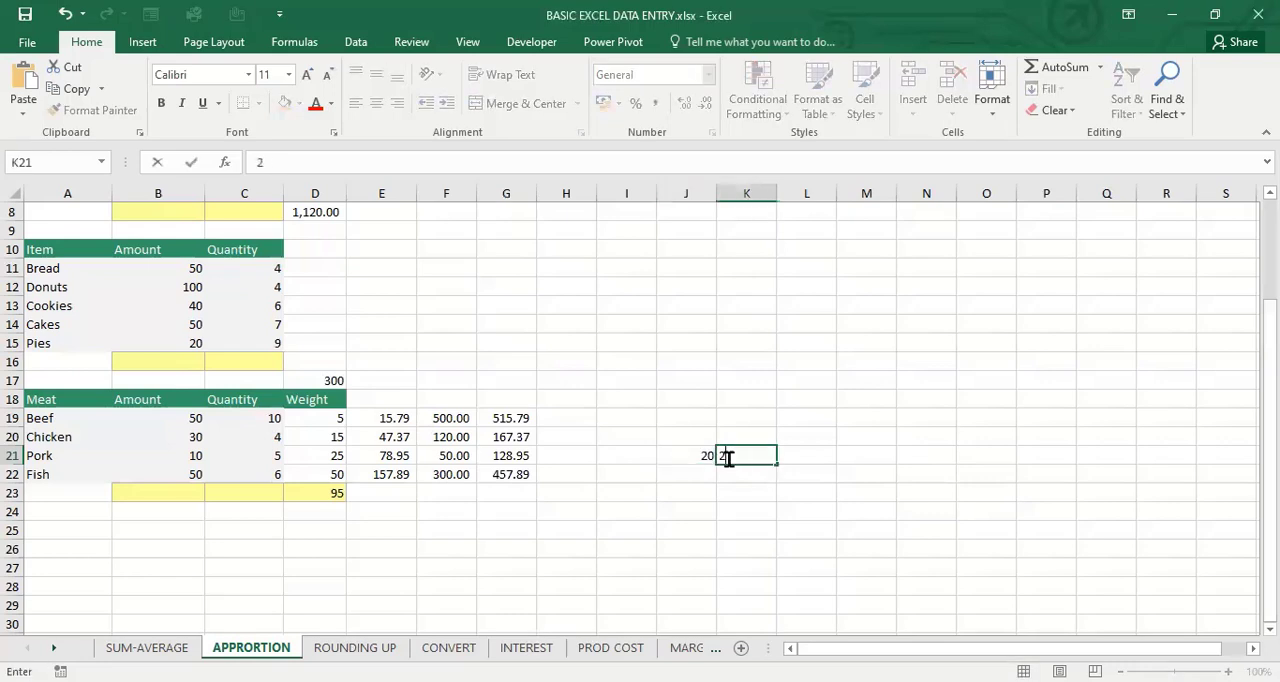
text(5)
key(Tab)
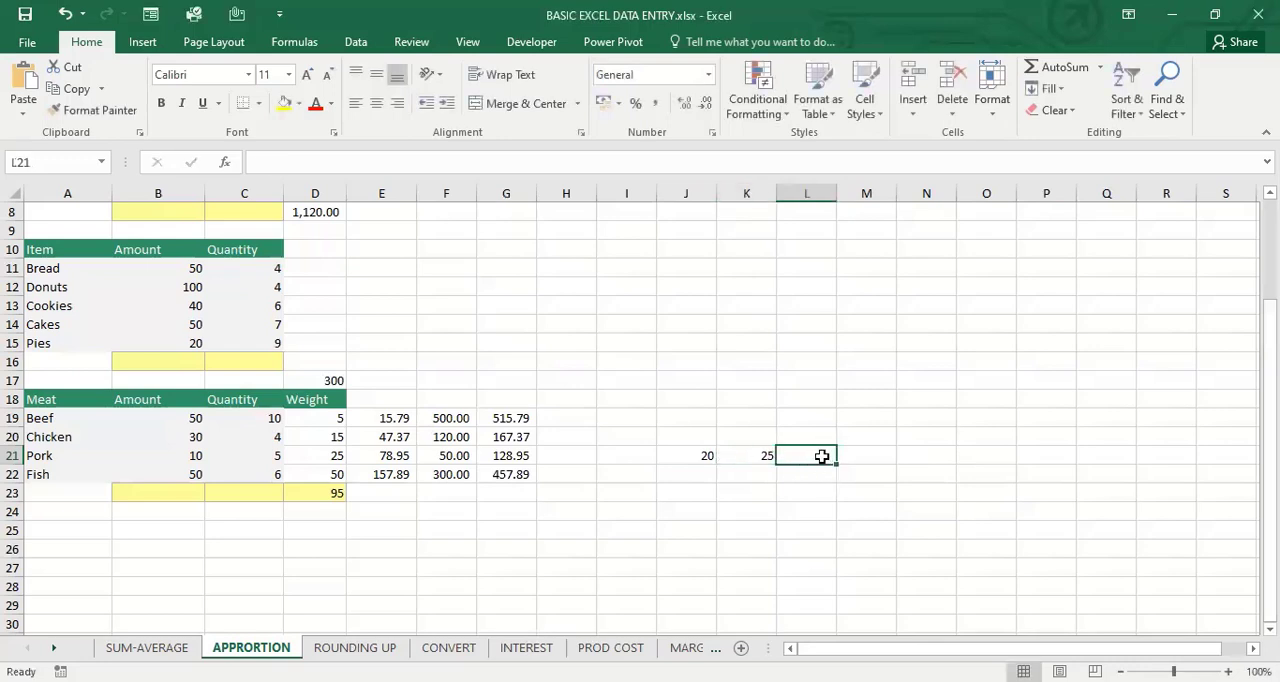
text(4)
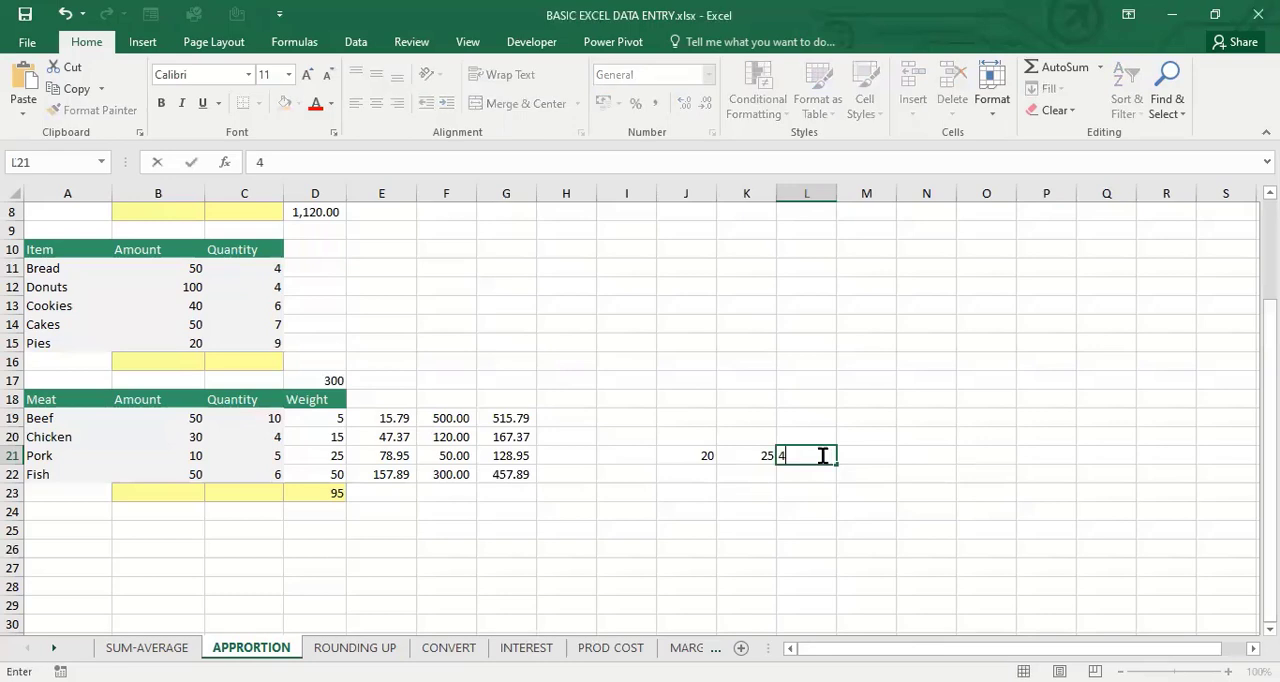
text(5000)
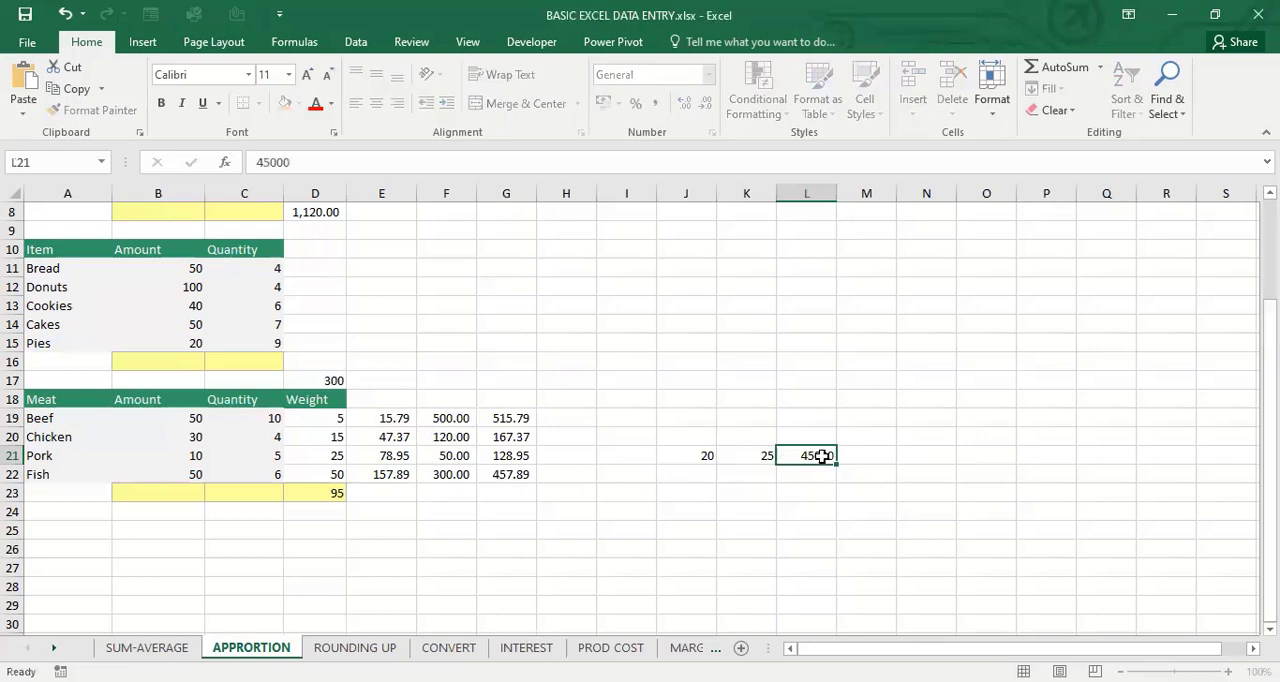
key(Return)
click(874, 456)
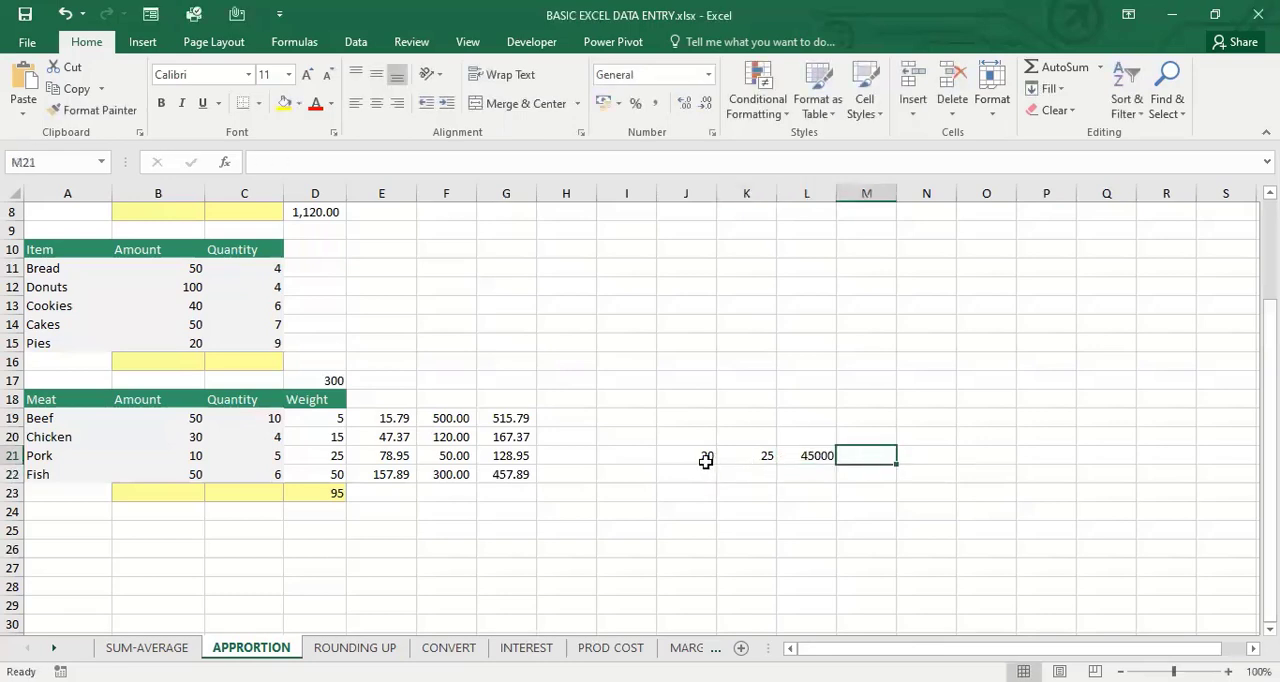
Format the 45000 in L21 with a thousands separator and two decimal places
drag(709, 459, 826, 456)
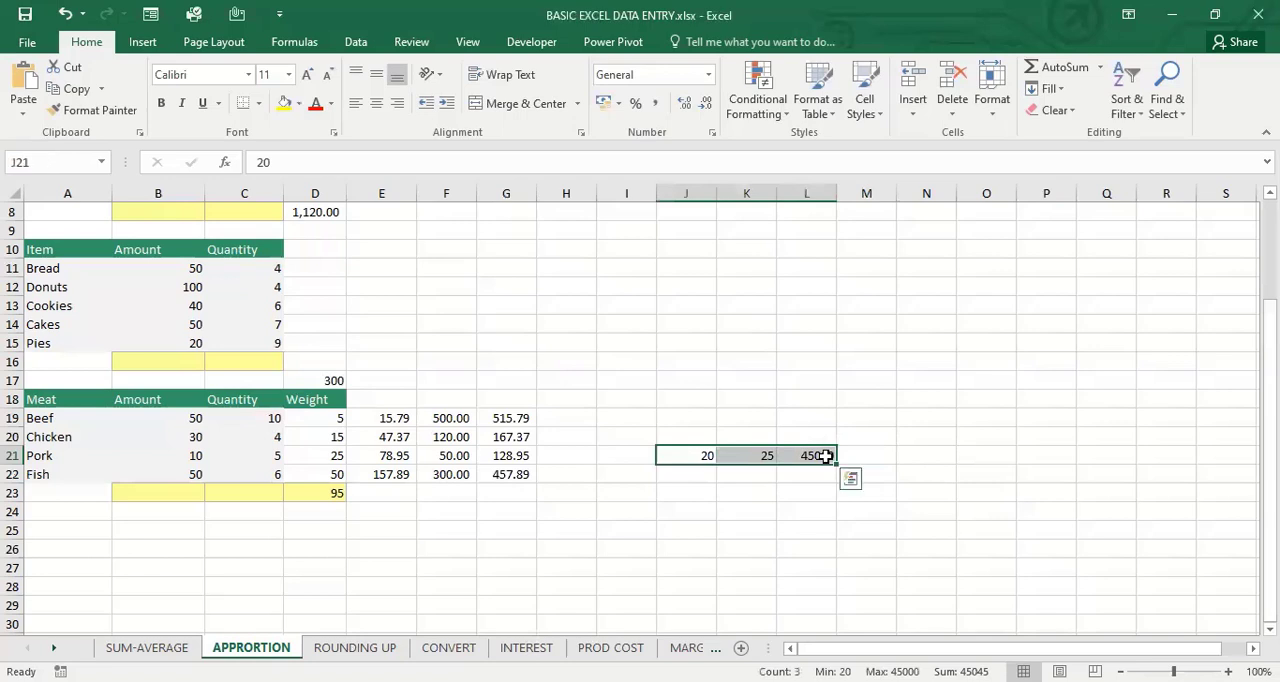
click(826, 456)
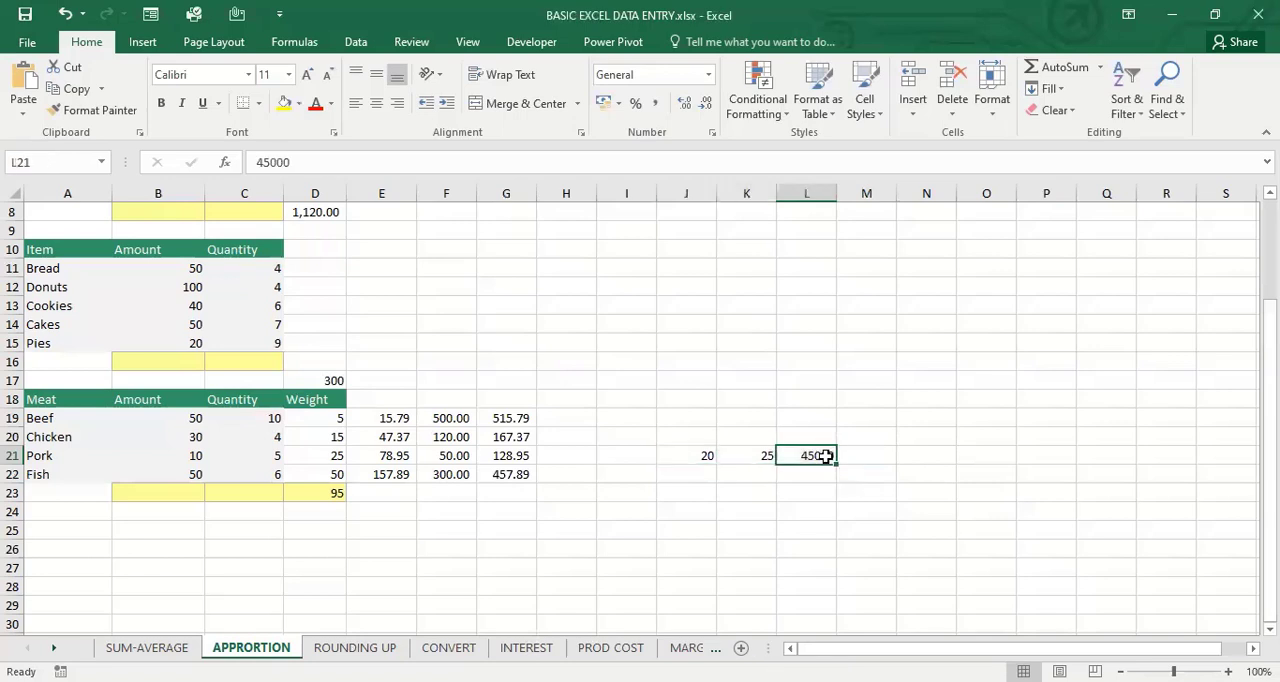
key(ctrl+shift+1)
click(910, 455)
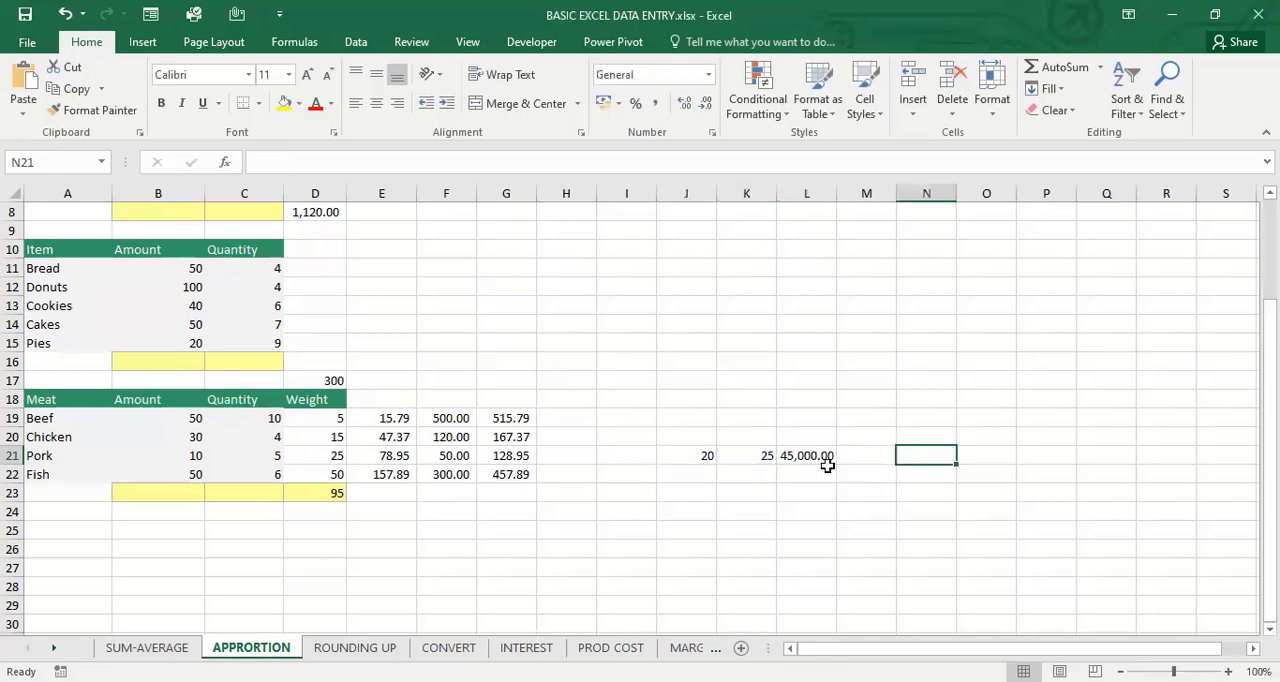
Autofit the width of column M beside the example values in row 21
click(690, 458)
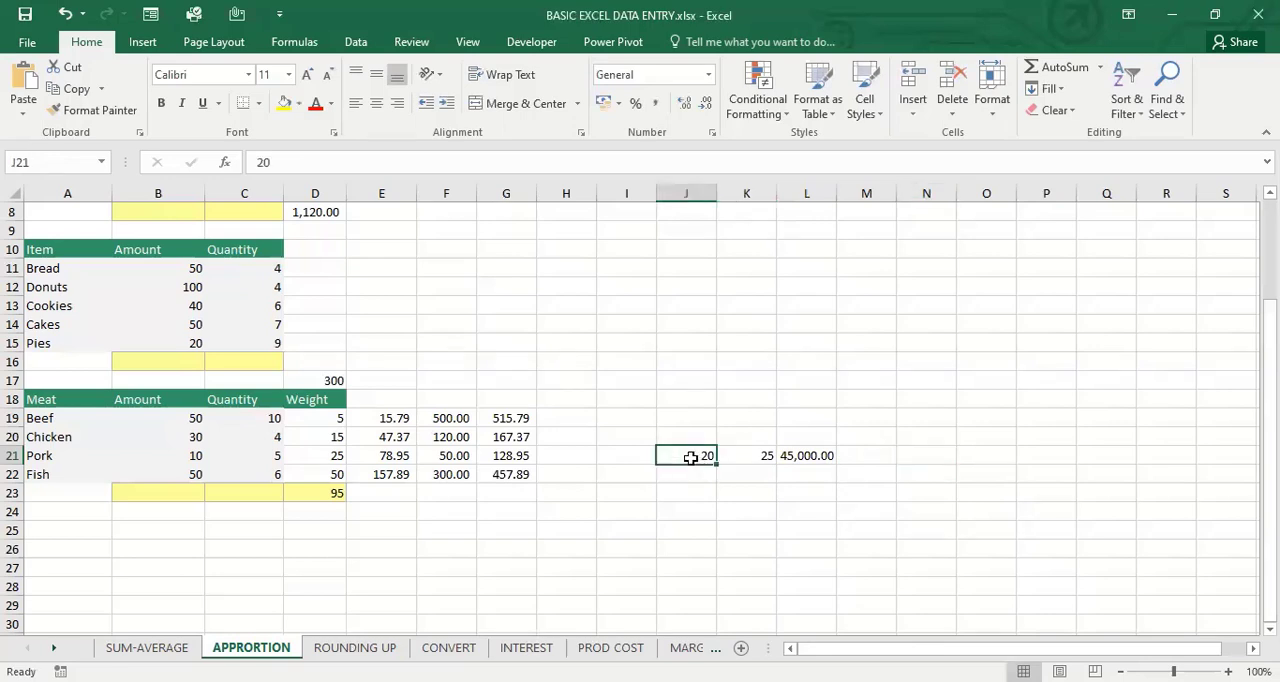
click(751, 456)
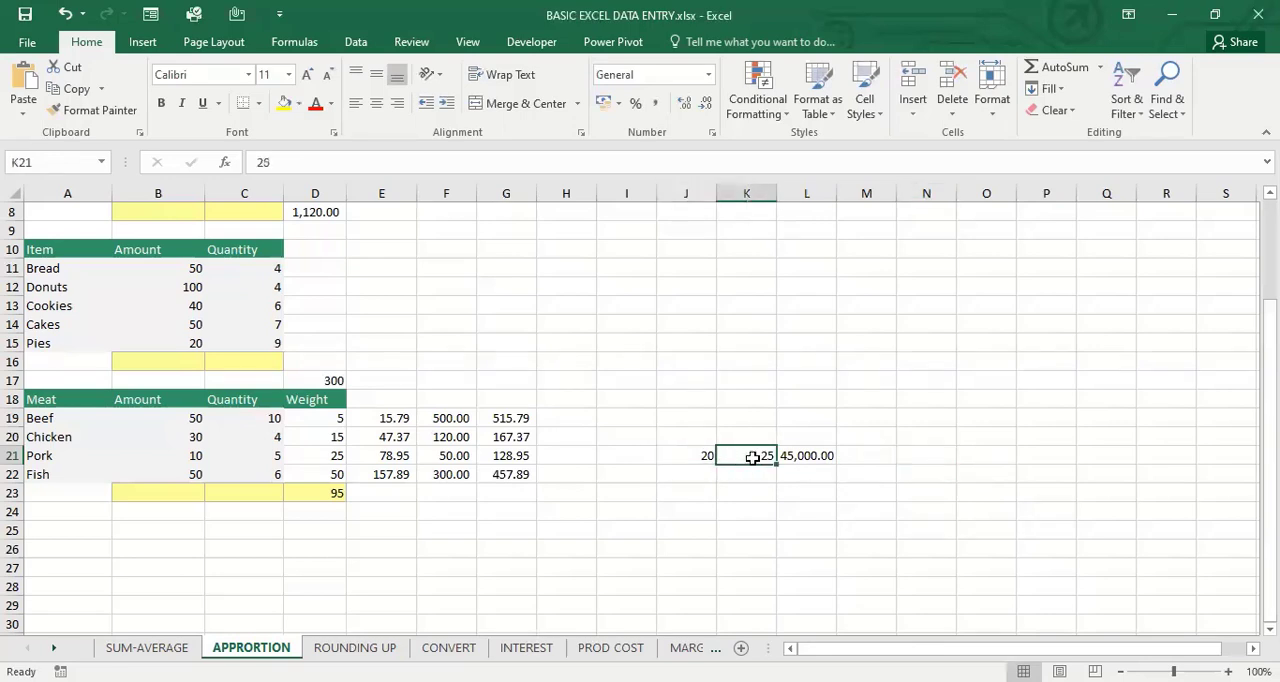
click(815, 455)
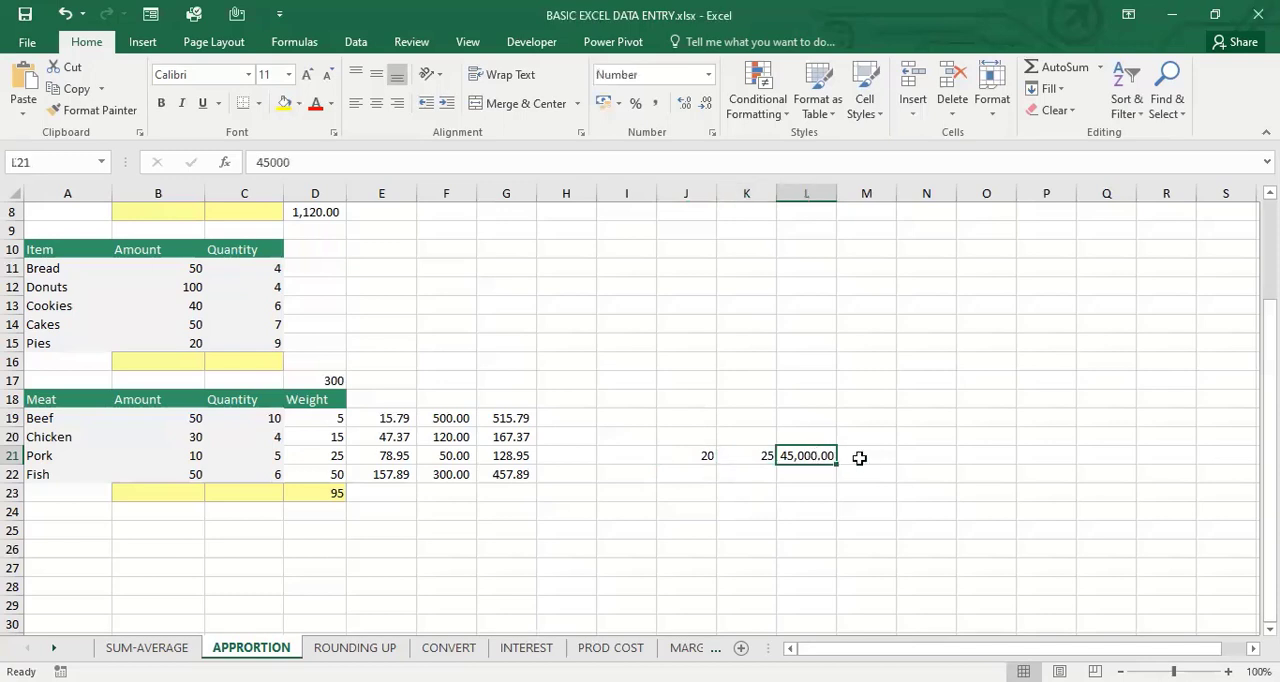
click(866, 457)
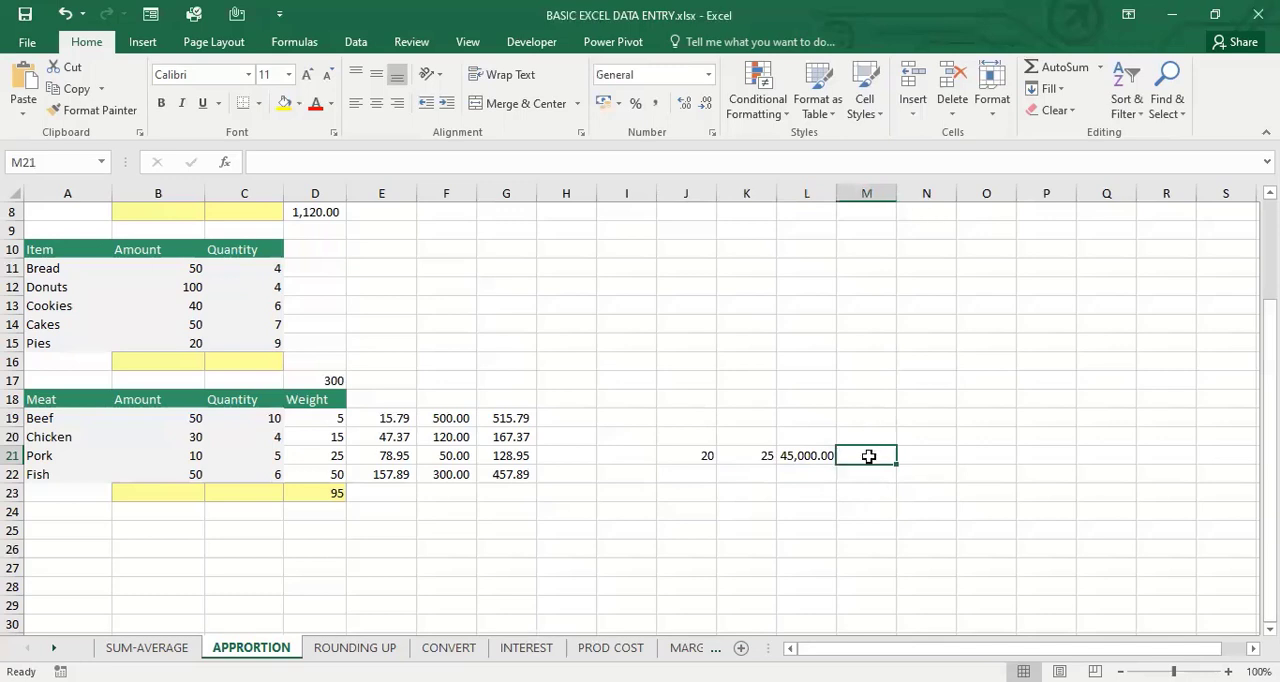
key(alt+h)
key(o)
key(i)
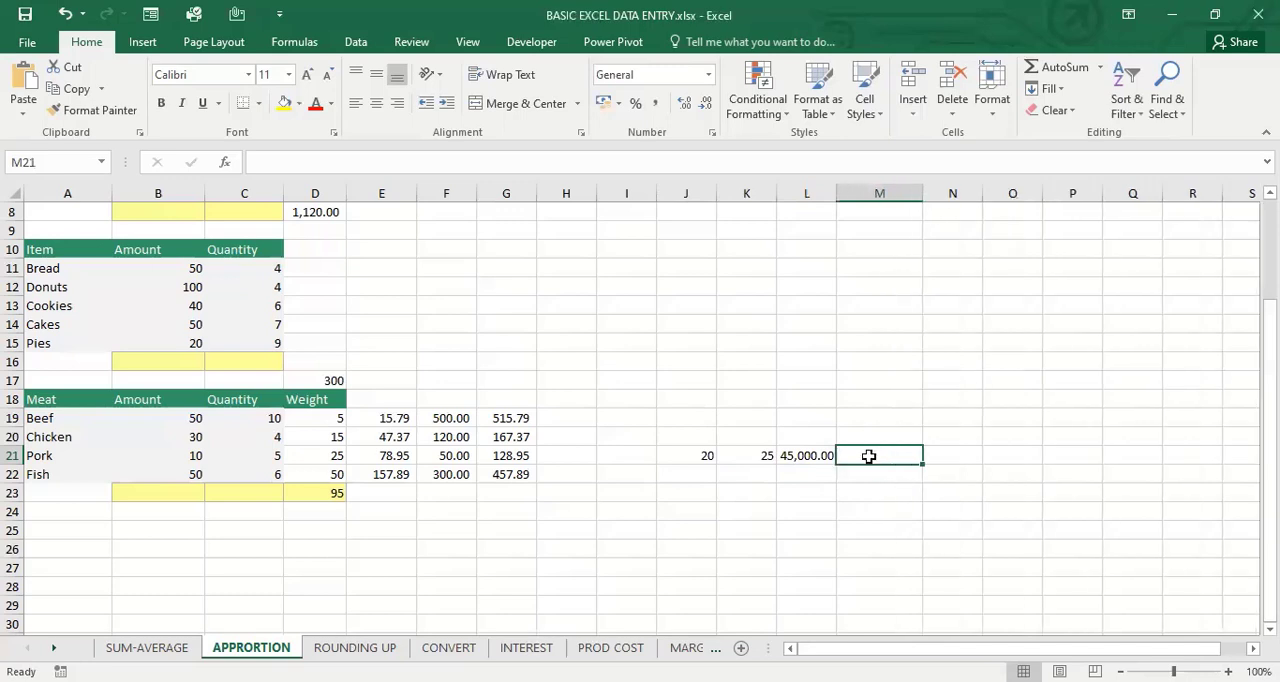
Work out the 20/25 share of the example amount in M21 with =20/25*L21
text(=20)
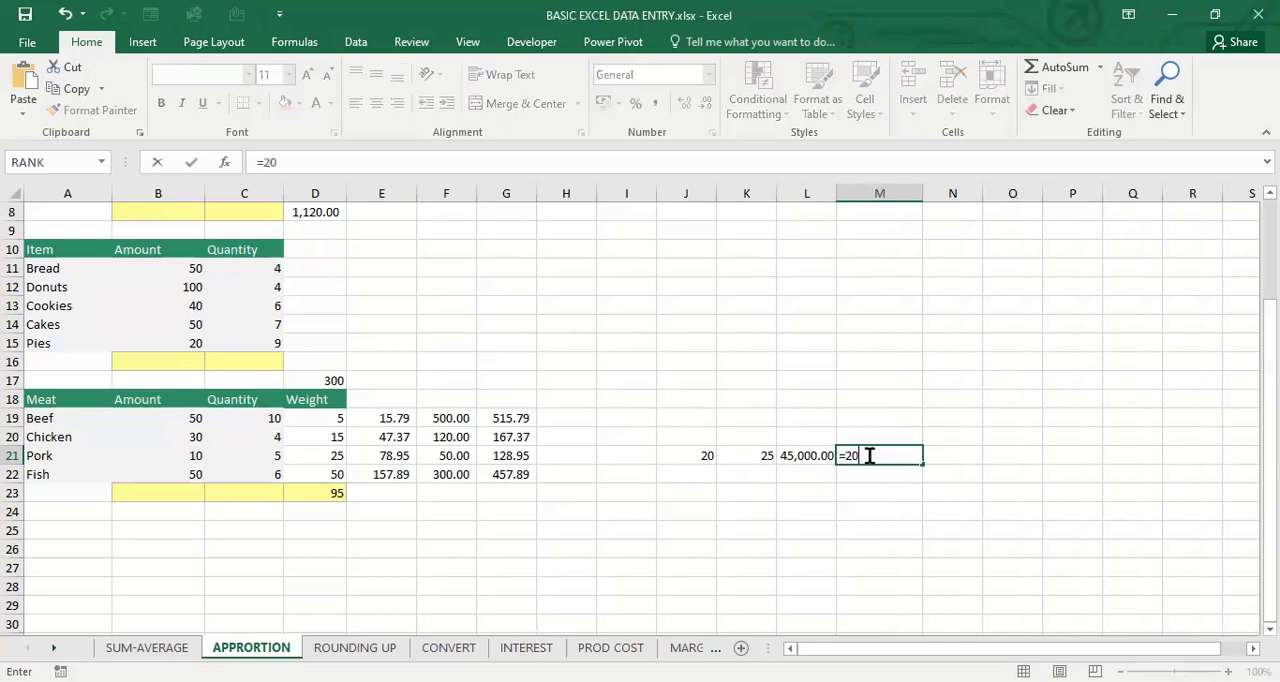
text(/25*)
click(810, 472)
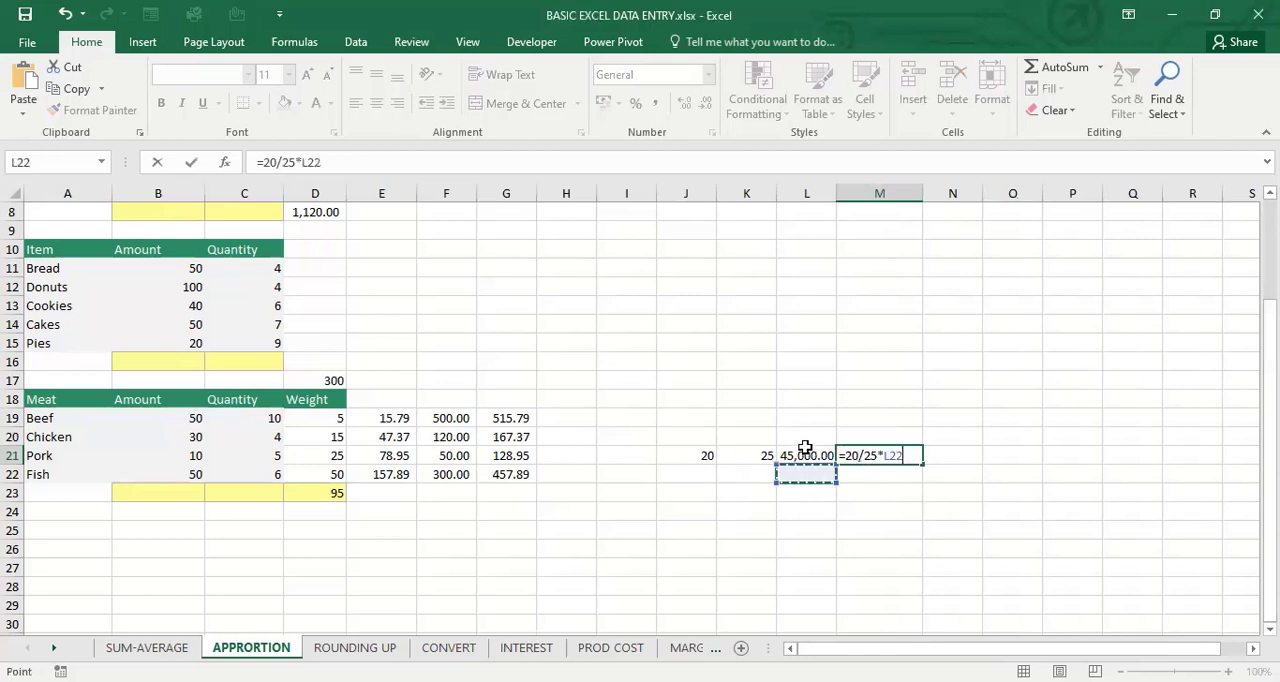
click(805, 453)
key(Return)
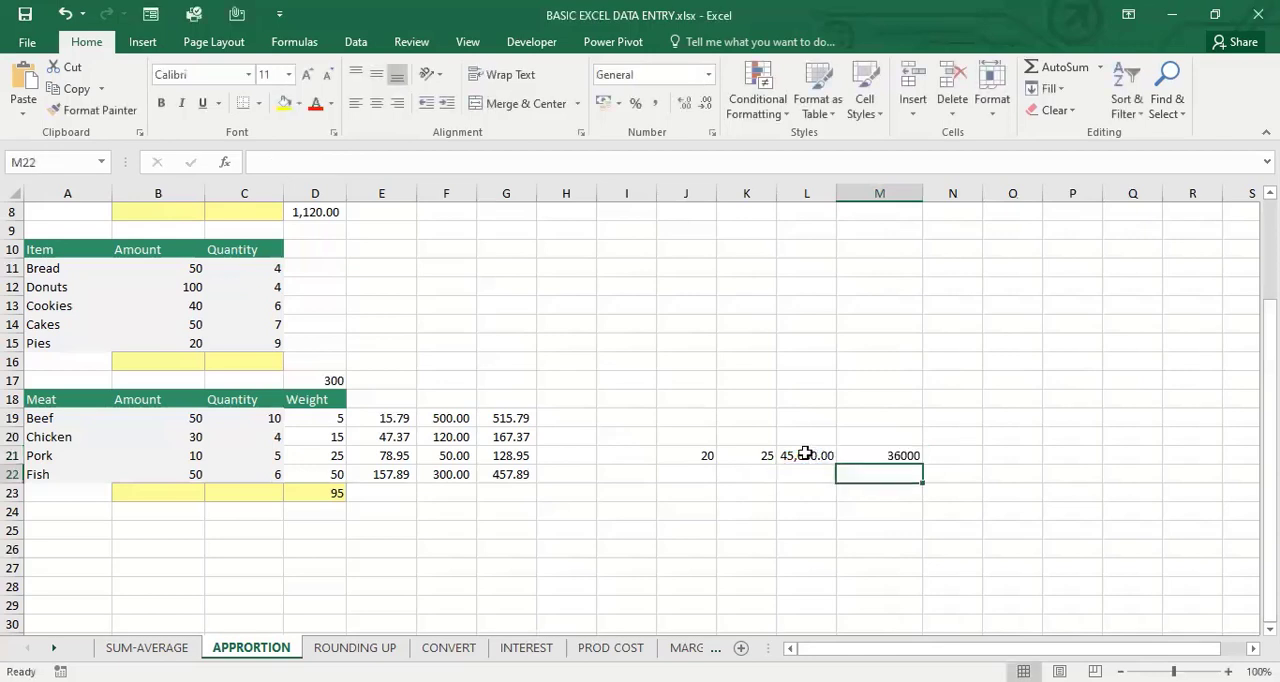
click(905, 453)
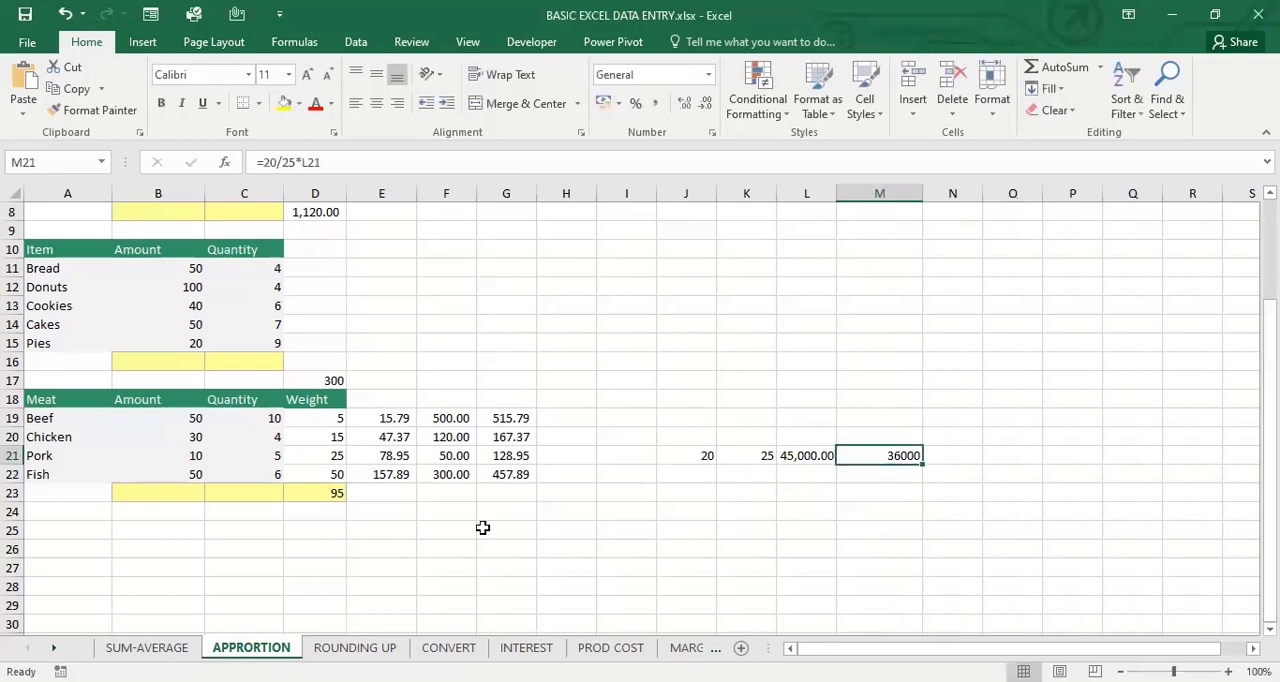
Rename the APPRORTION sheet to APPORTION
click(356, 649)
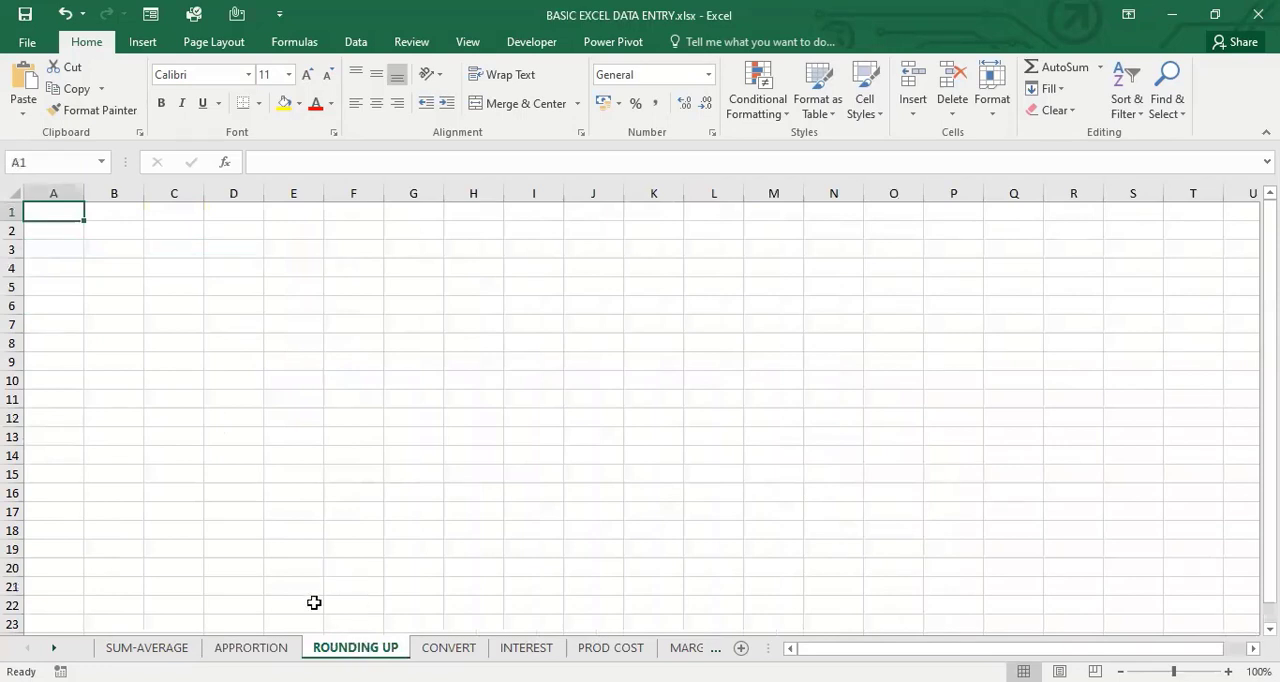
click(268, 645)
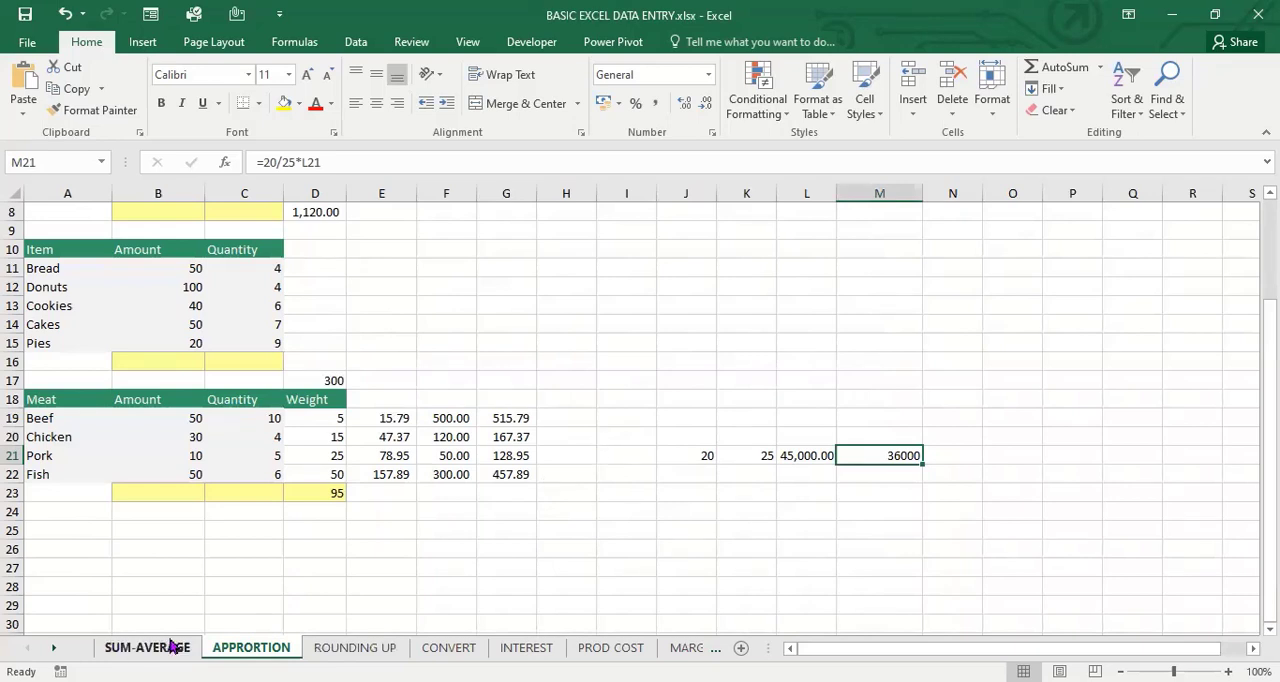
right_click(241, 650)
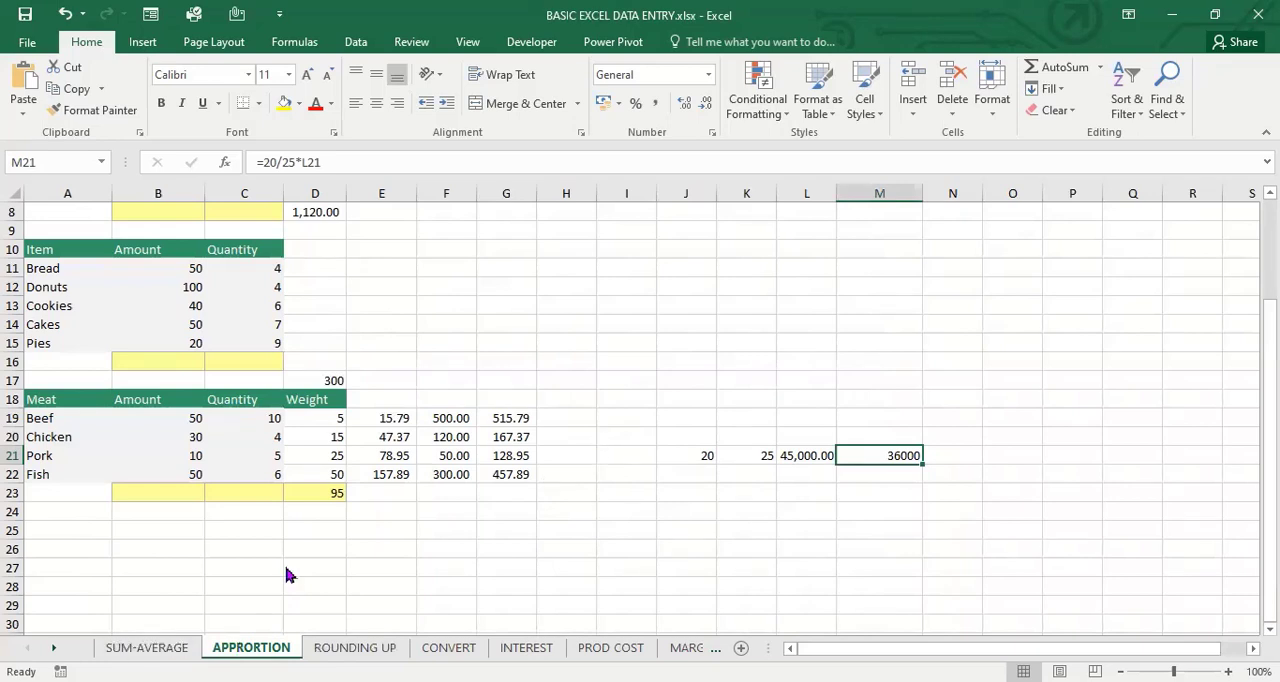
click(290, 467)
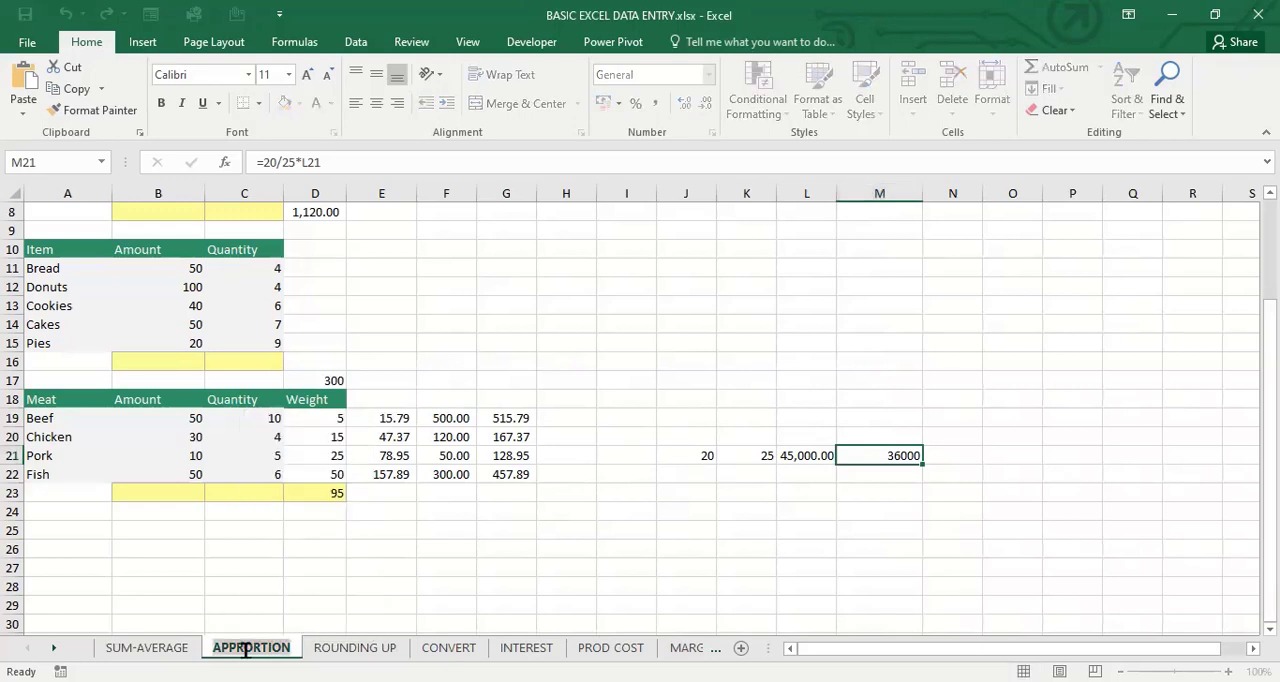
key(Return)
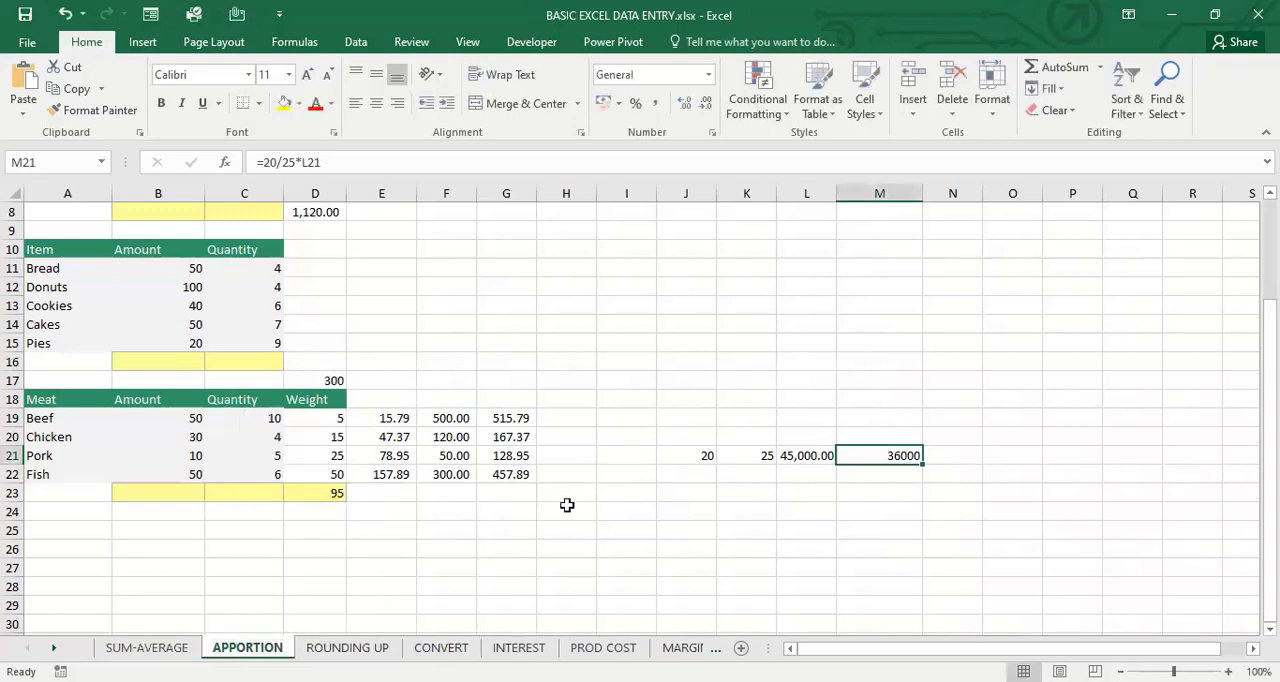
Examine the meat totals in G19:G22 and look at the ROUNDING UP sheet before returning to APPORTION
click(563, 419)
drag(507, 424, 511, 474)
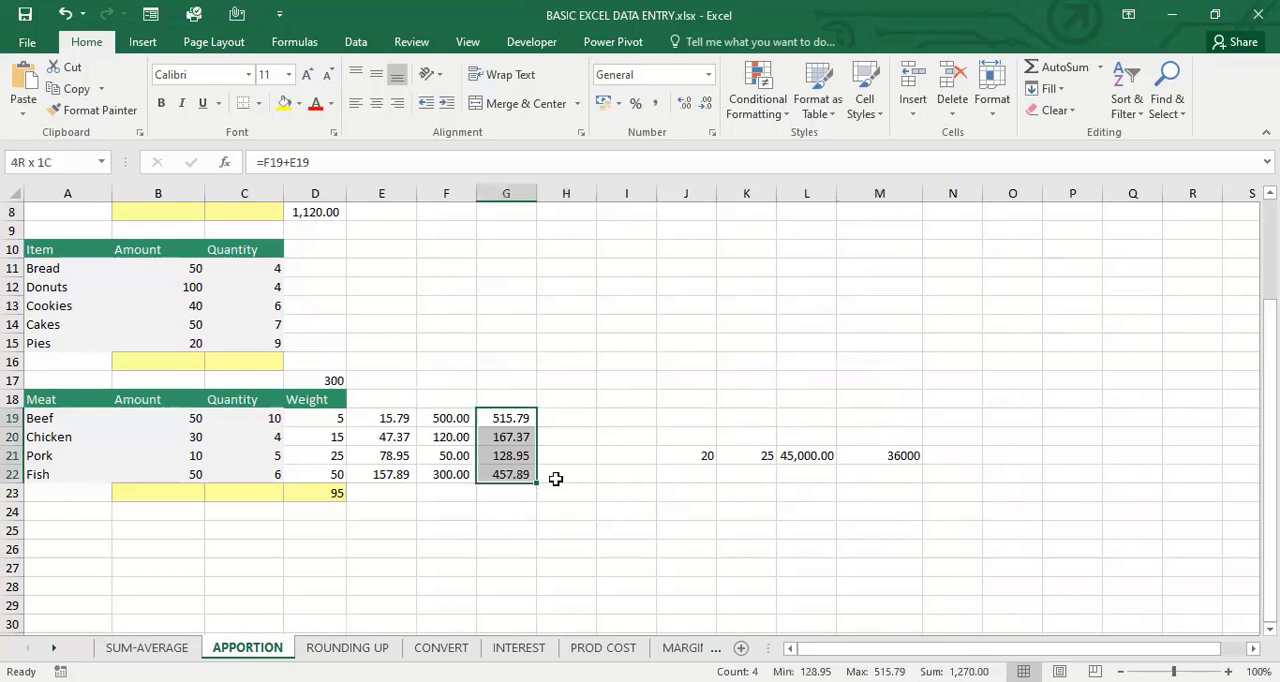
click(567, 416)
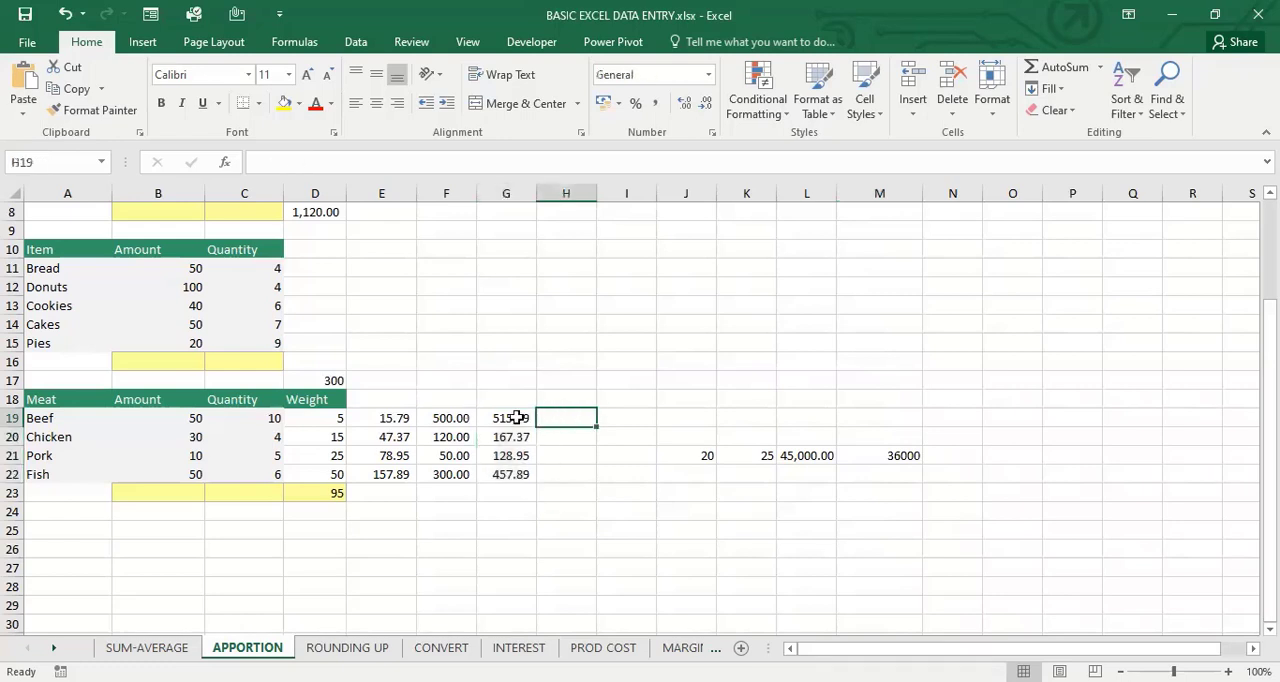
drag(508, 418, 514, 476)
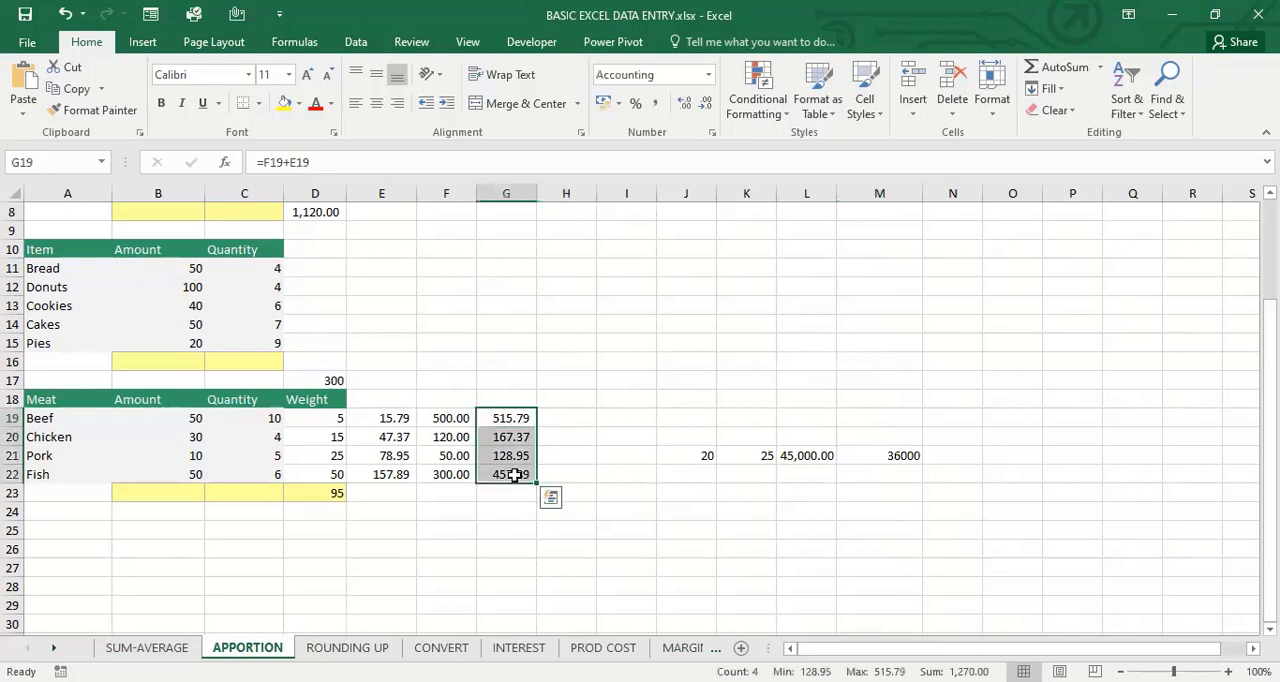
click(572, 421)
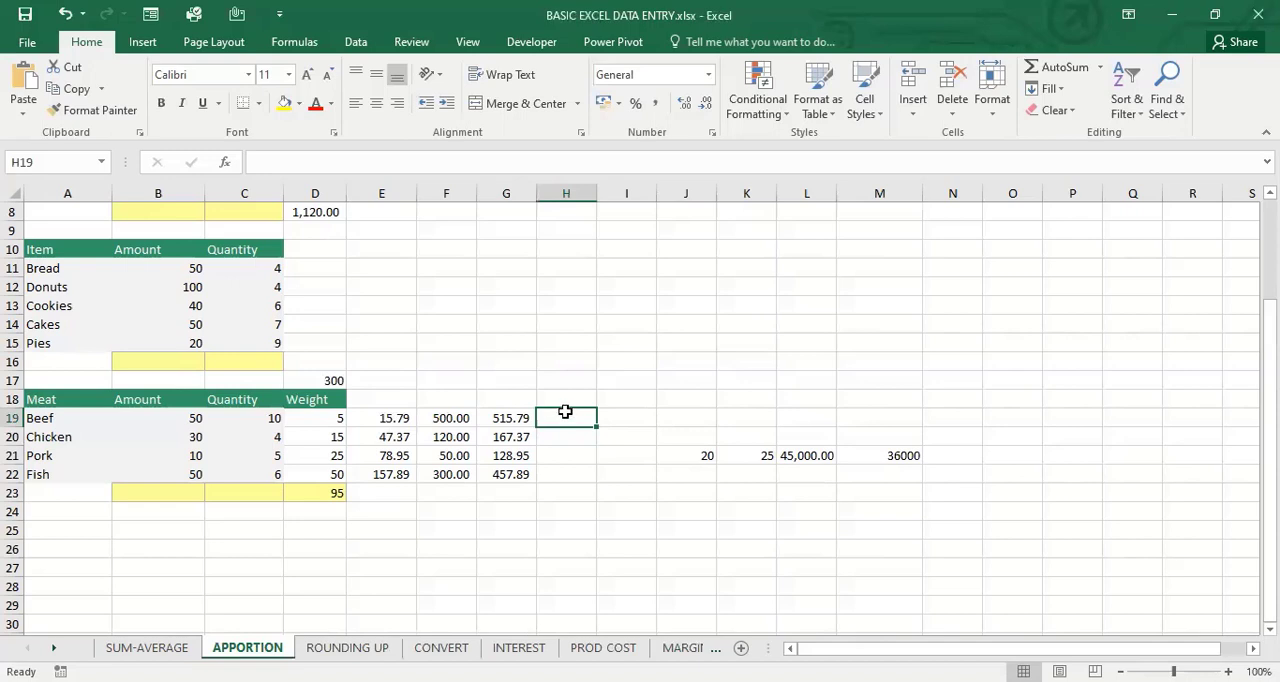
click(348, 647)
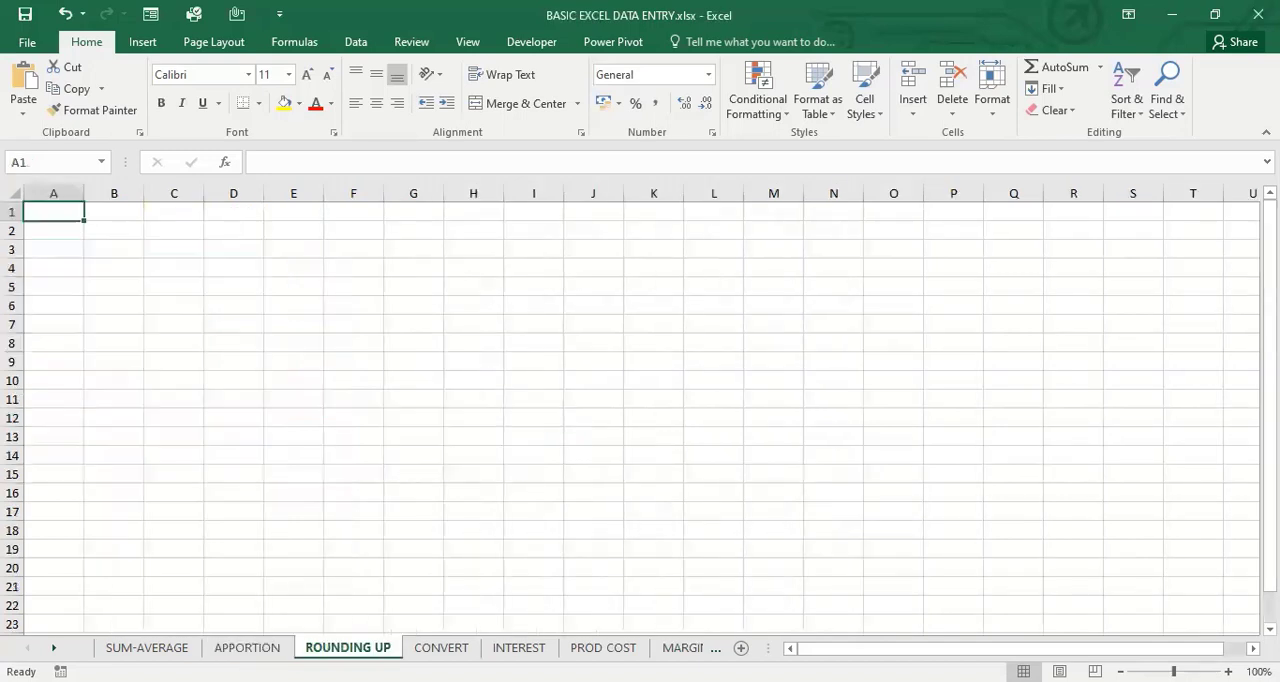
mouse_move(1270, 366)
mouse_down()
mouse_move(1270, 388)
mouse_move(1270, 362)
mouse_up()
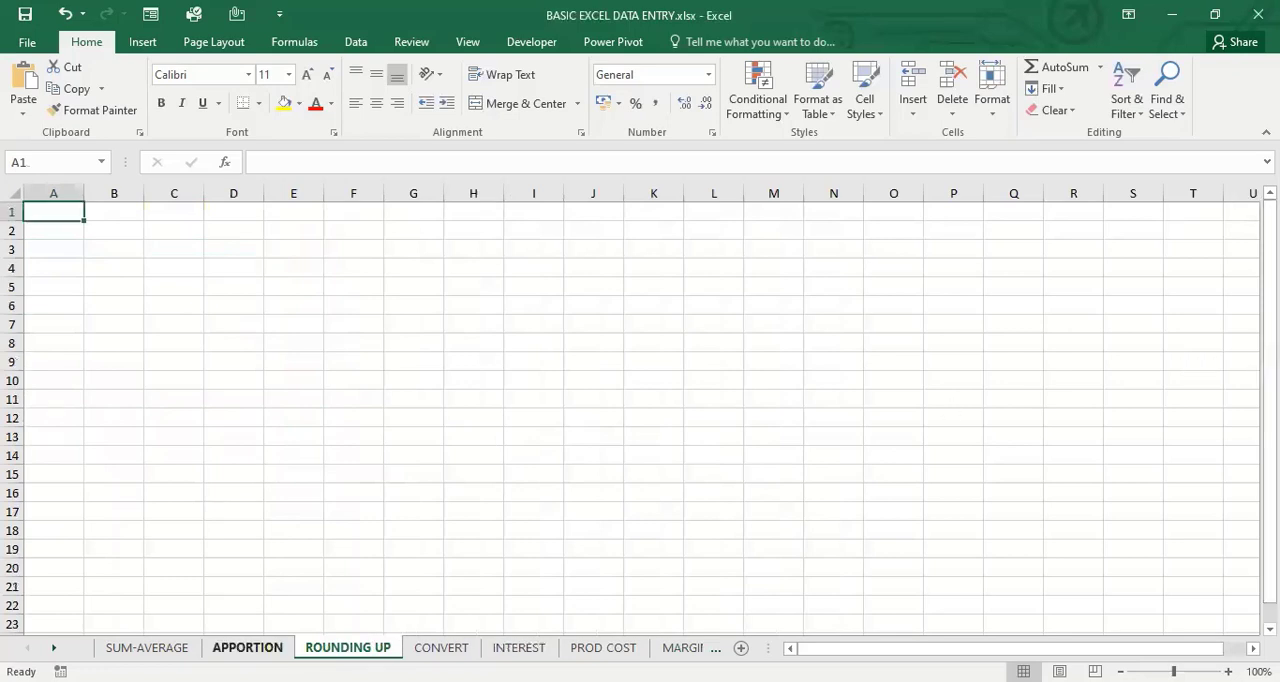
click(262, 648)
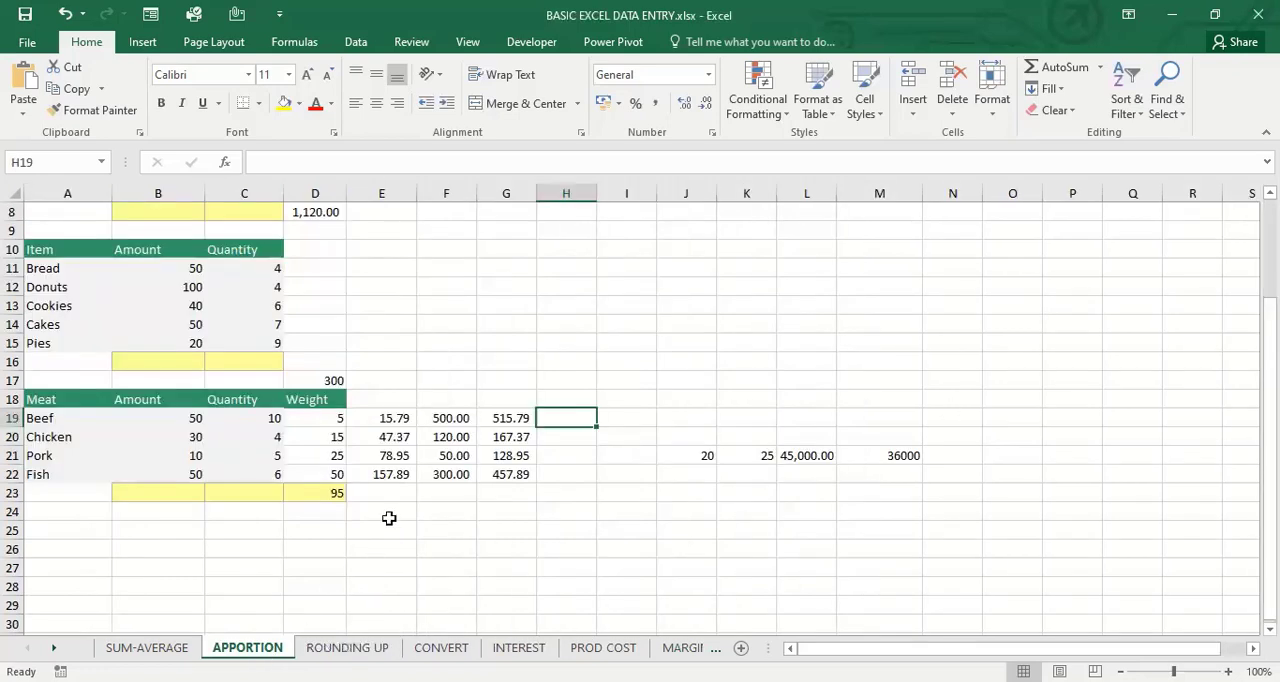
Round beef's total up to the nearest multiple of 10 in I19 with =CEILING(G19,10)
click(614, 420)
text(=)
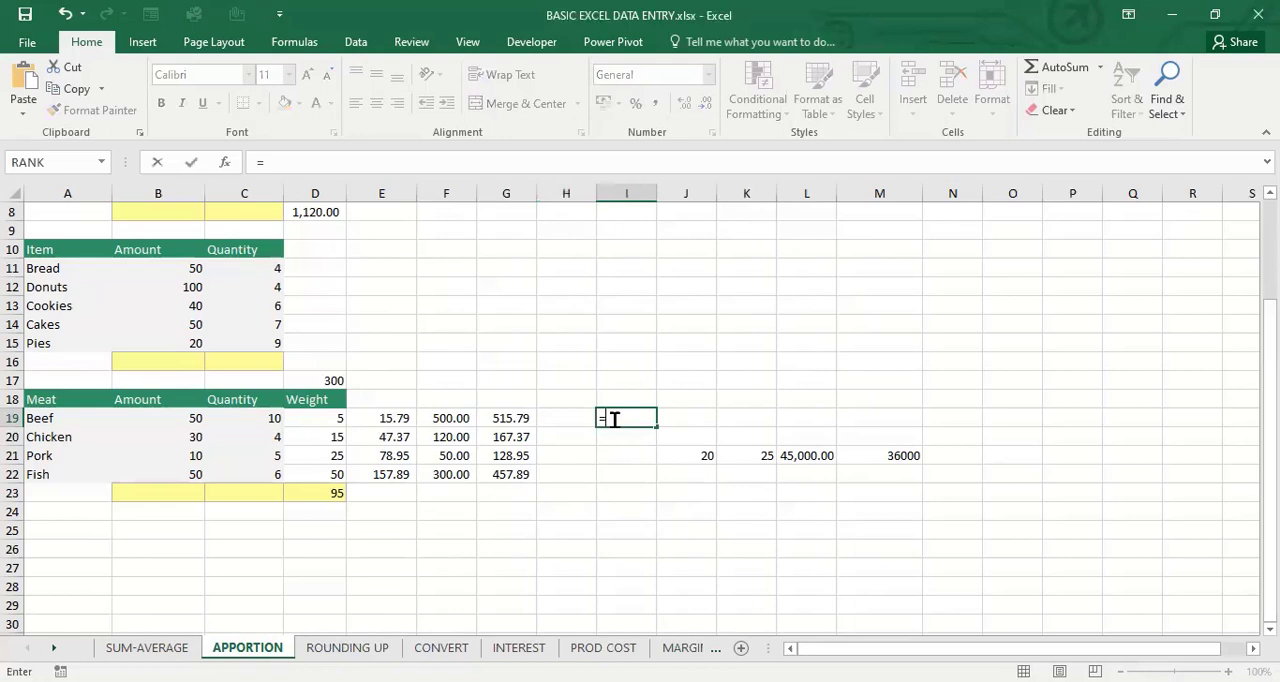
text(CEIL)
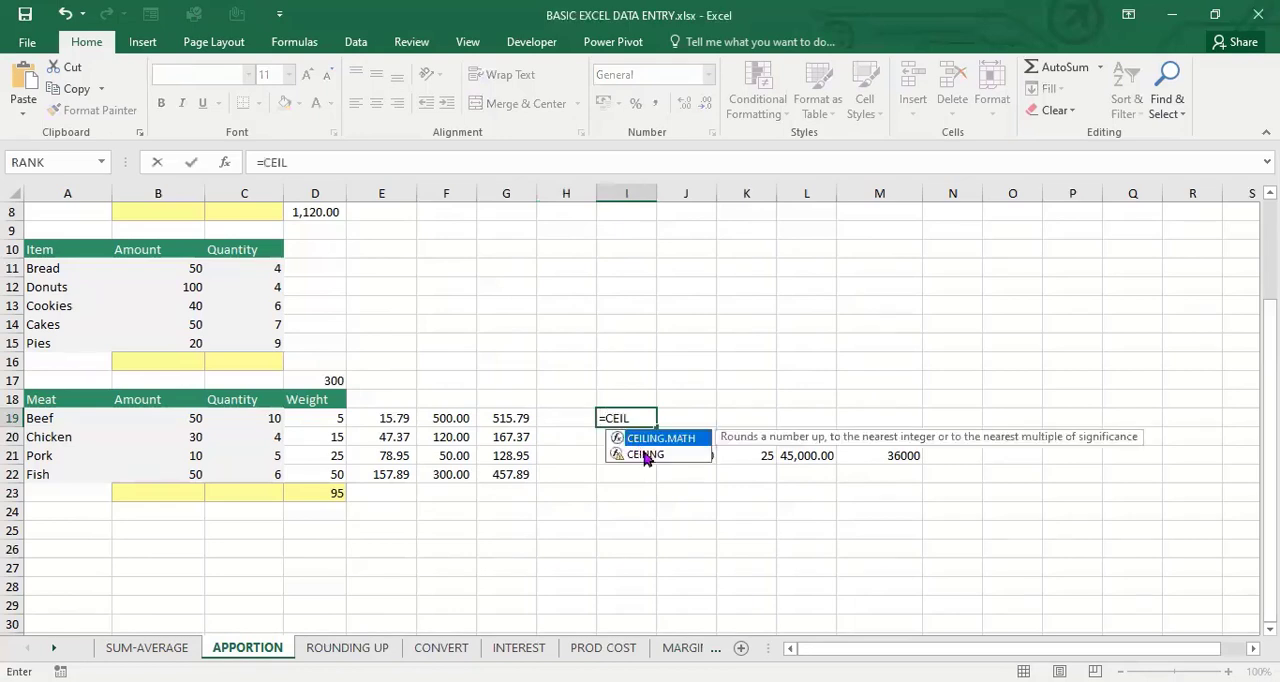
double_click(642, 453)
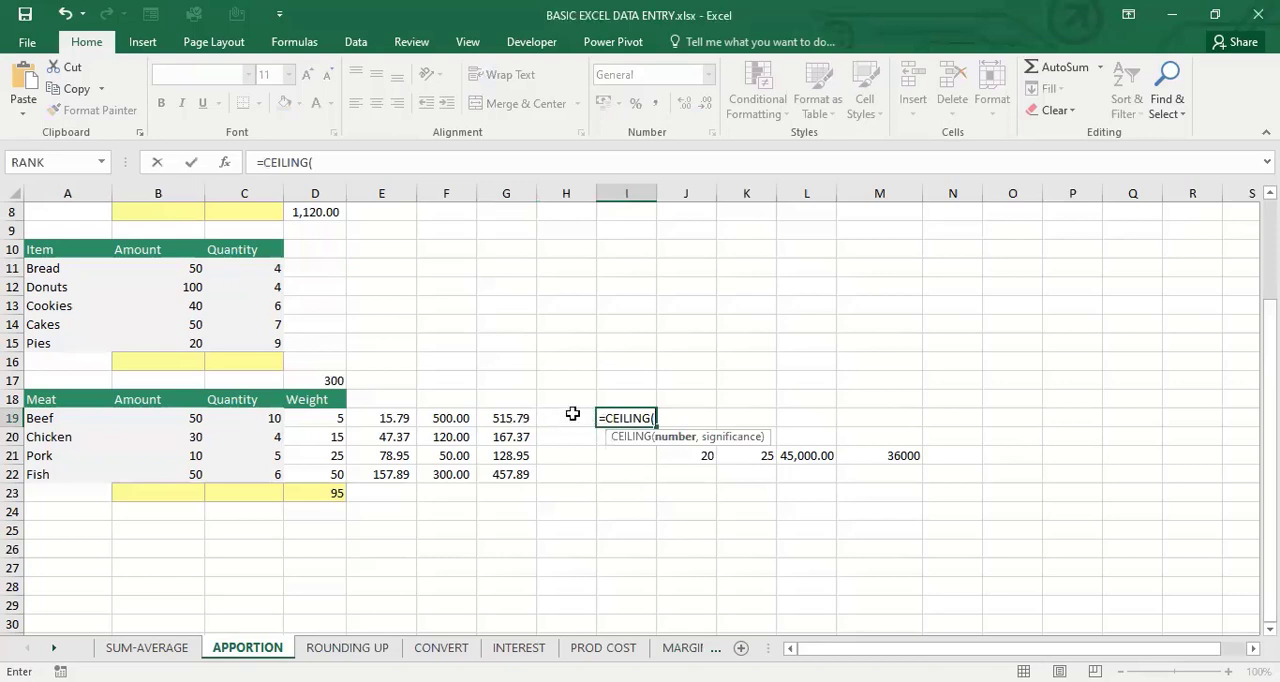
click(510, 420)
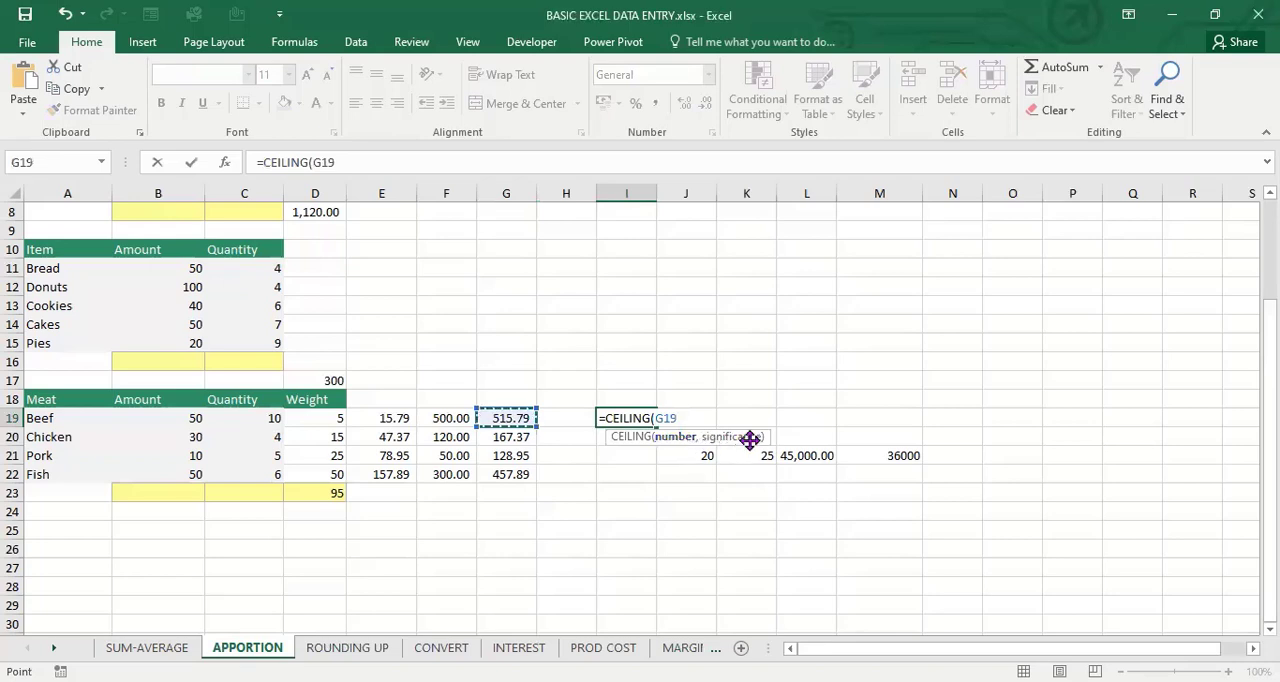
text(,1)
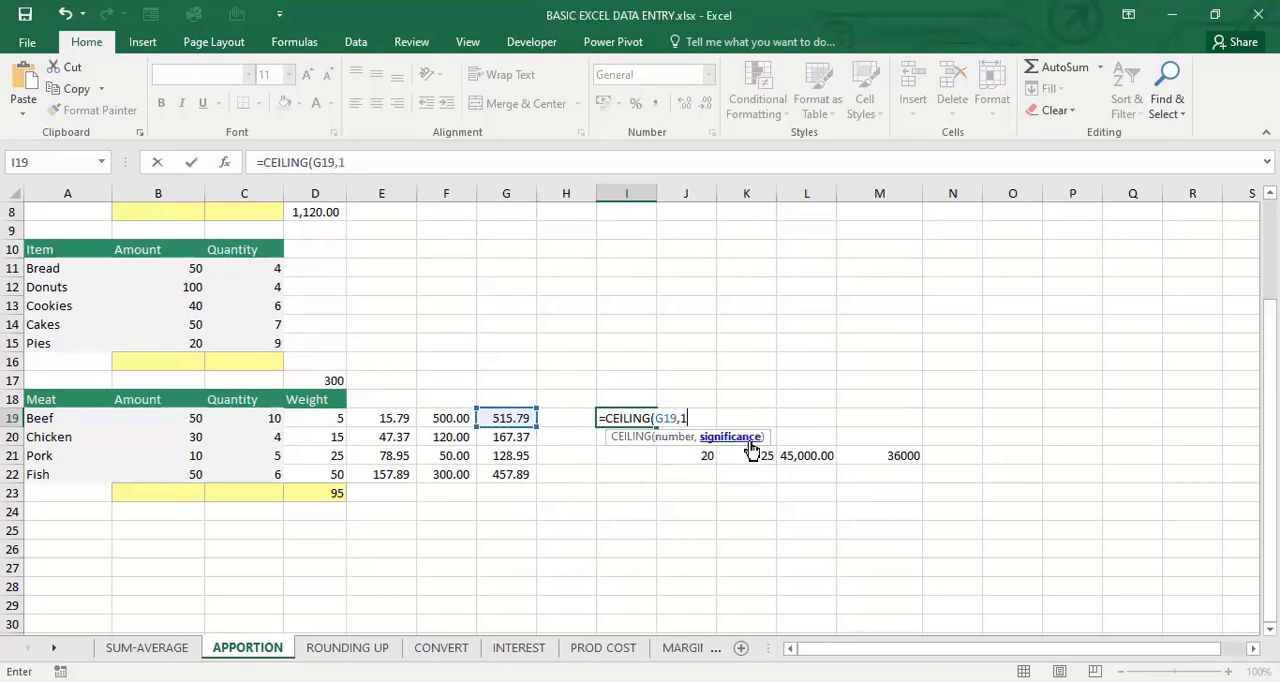
text(0))
key(Return)
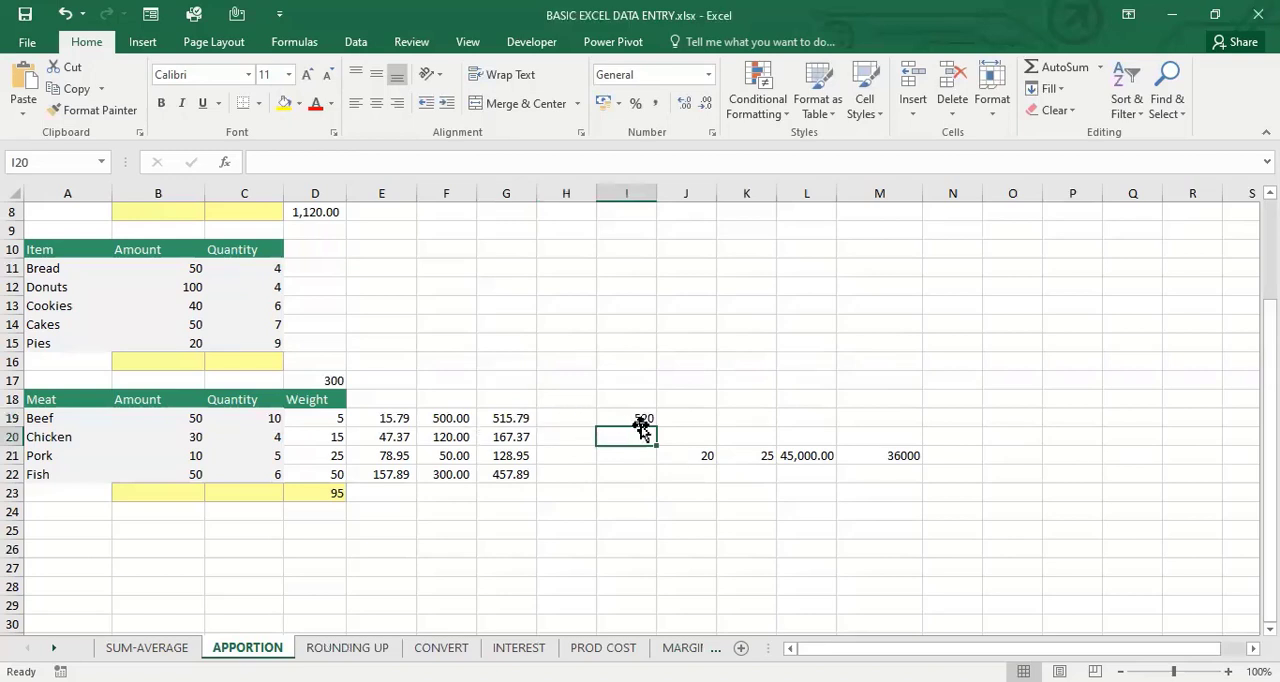
click(642, 418)
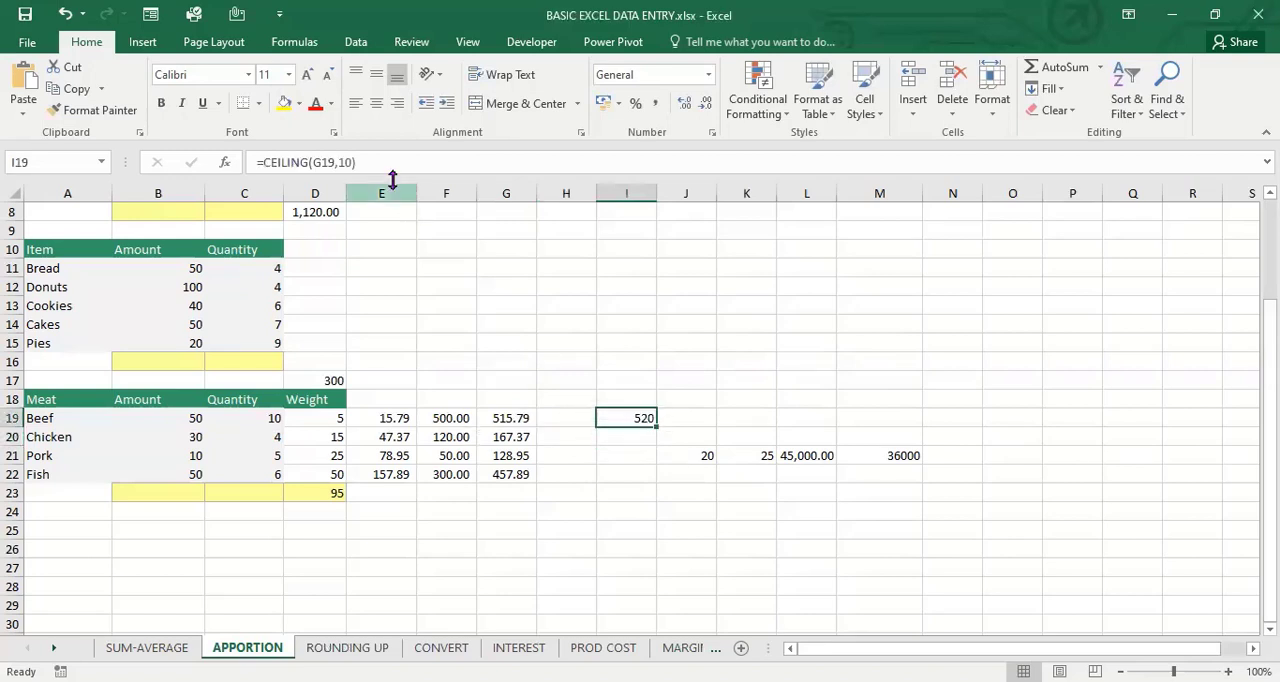
Round chicken's total up to the nearest multiple of 50 in I20 with =CEILING(G20,50)
click(614, 434)
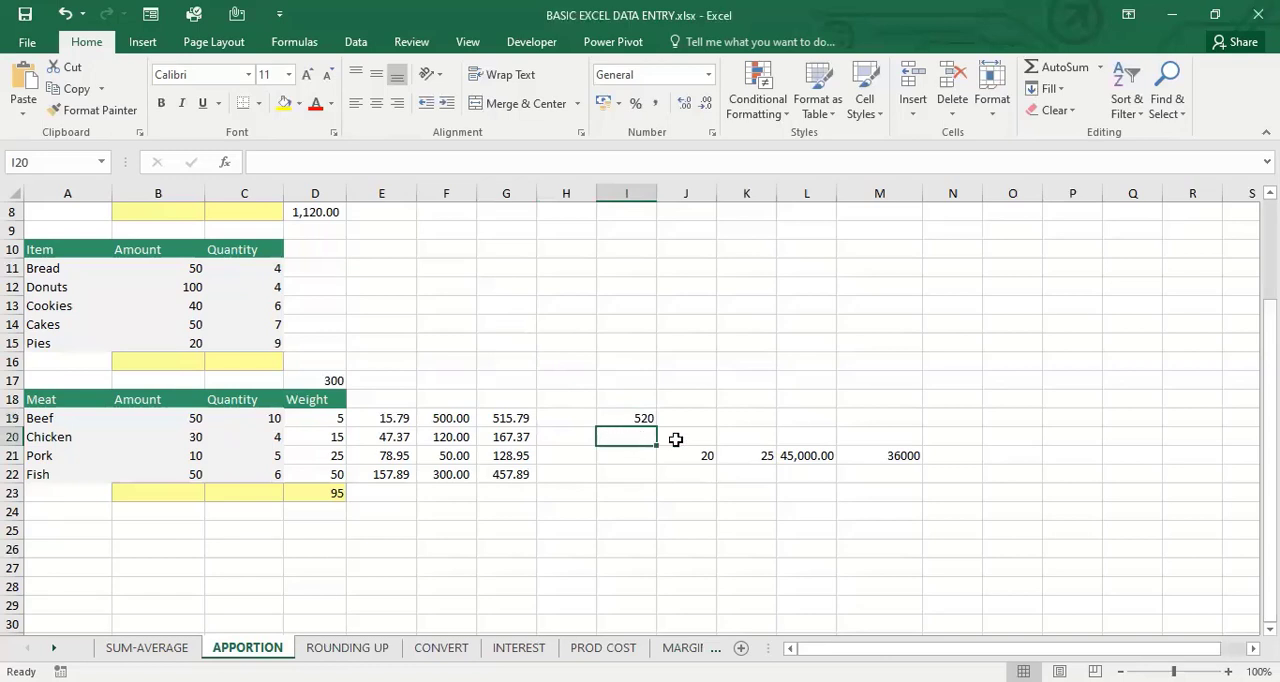
text(=)
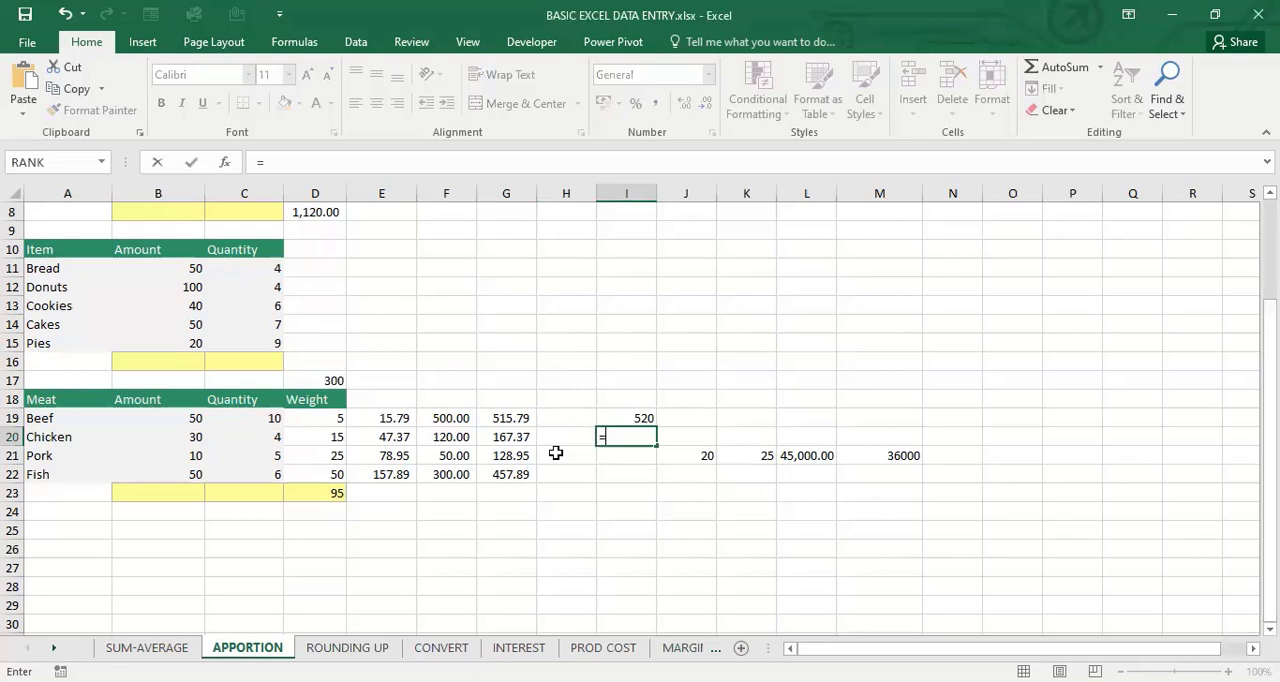
text(CEILI)
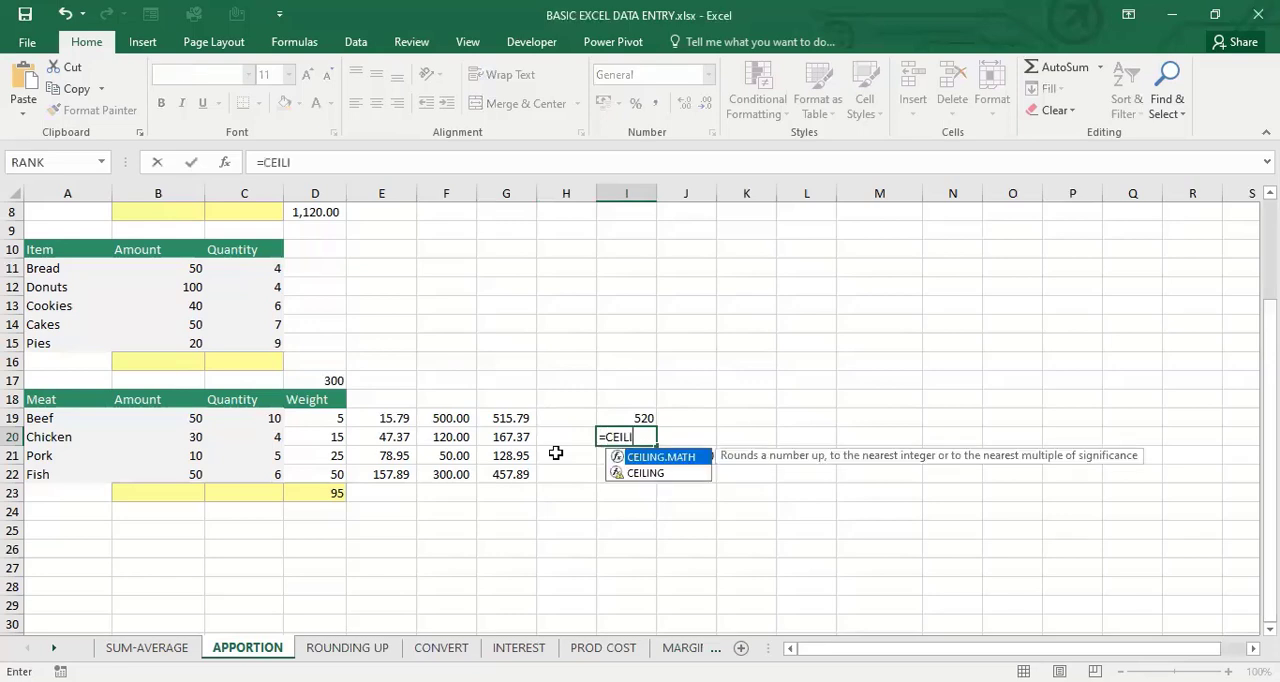
double_click(648, 472)
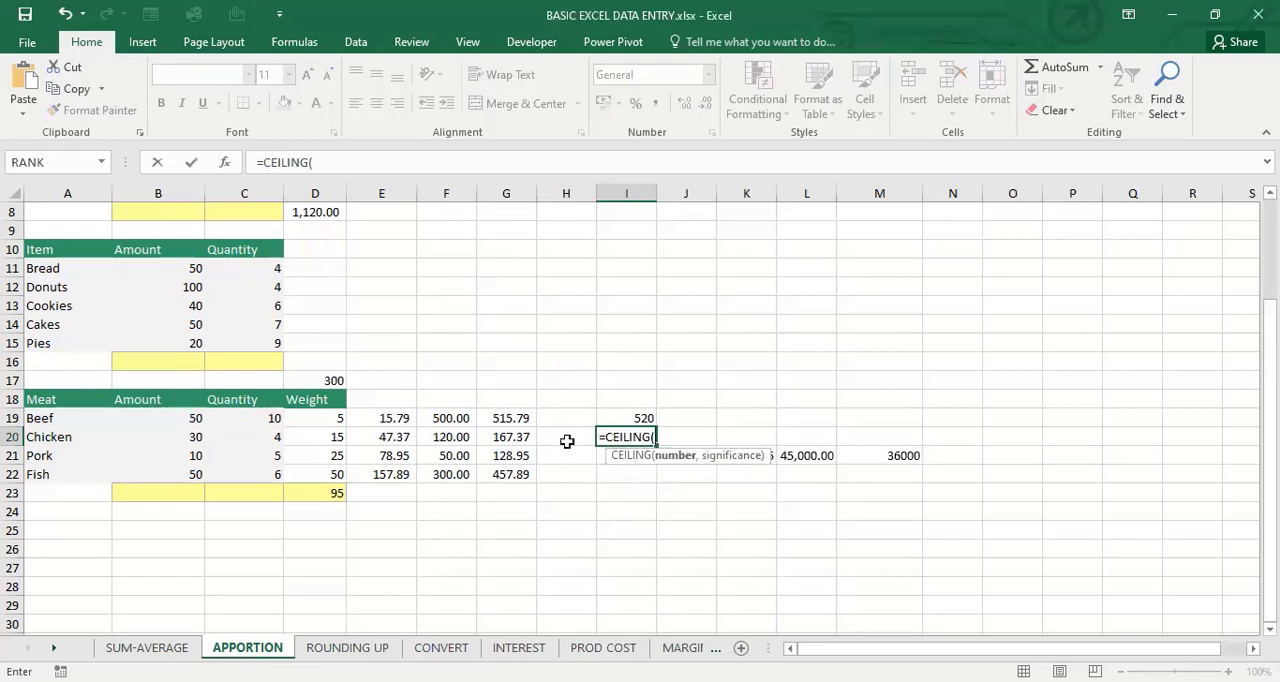
click(516, 440)
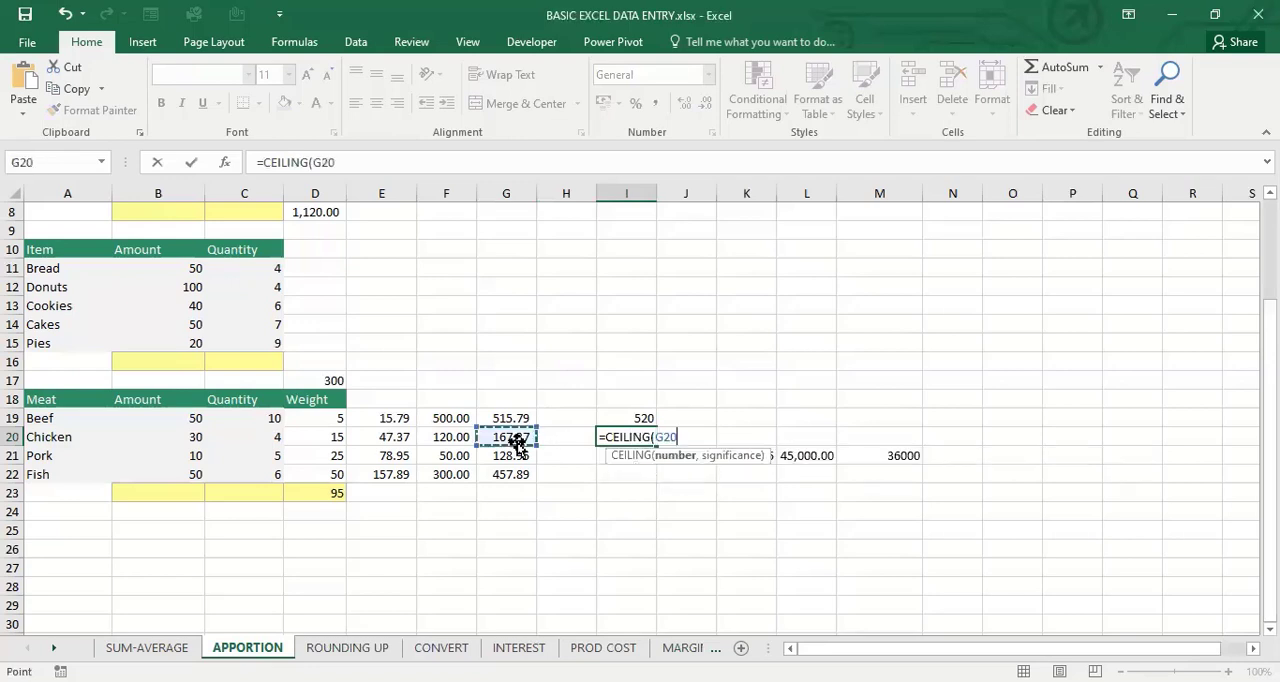
text(,5)
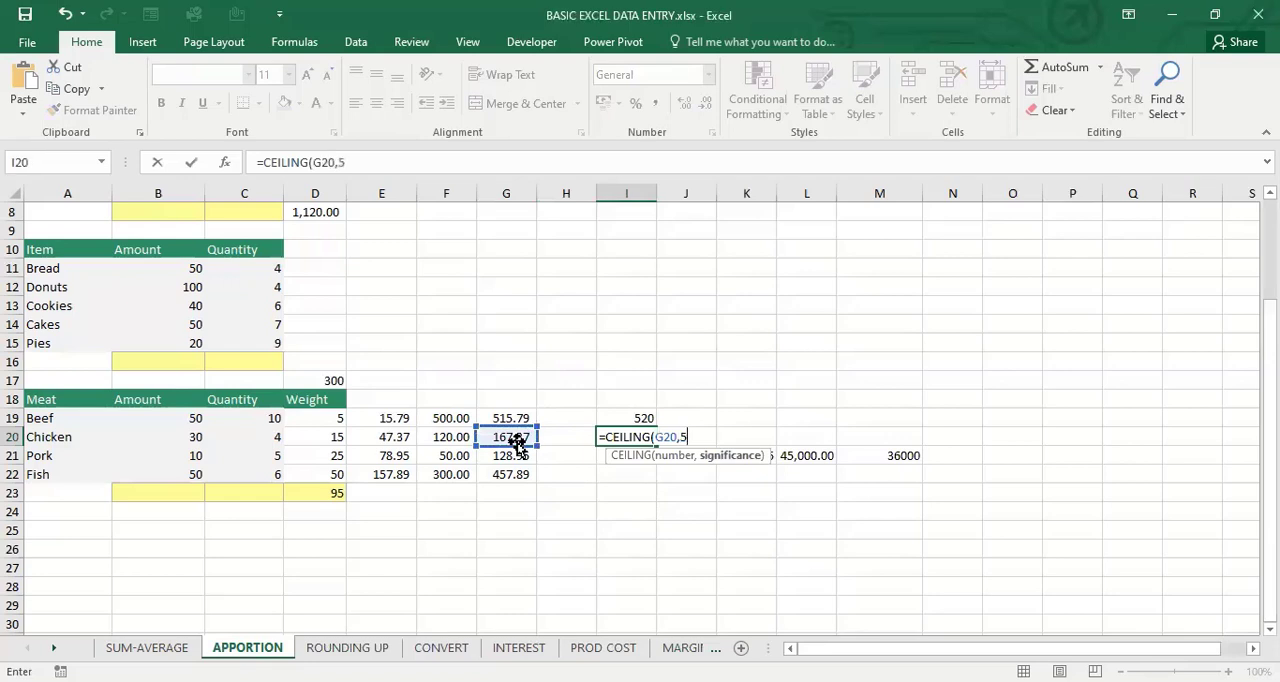
text(0))
key(Return)
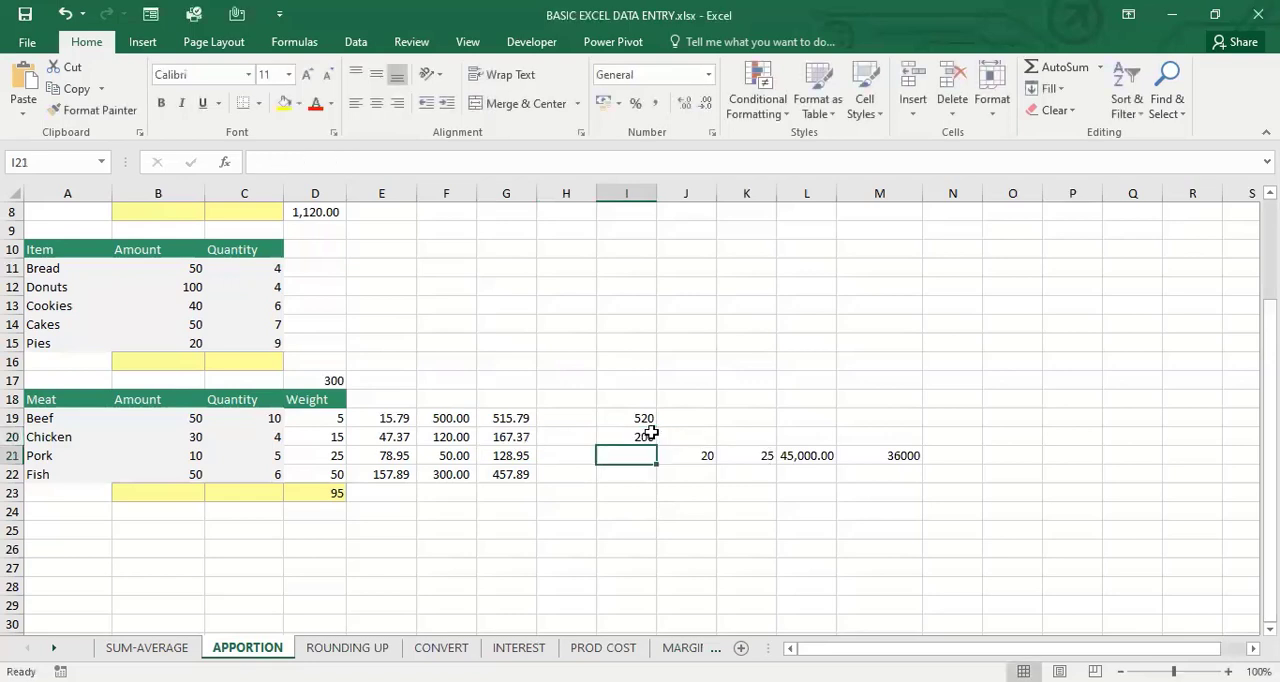
click(641, 435)
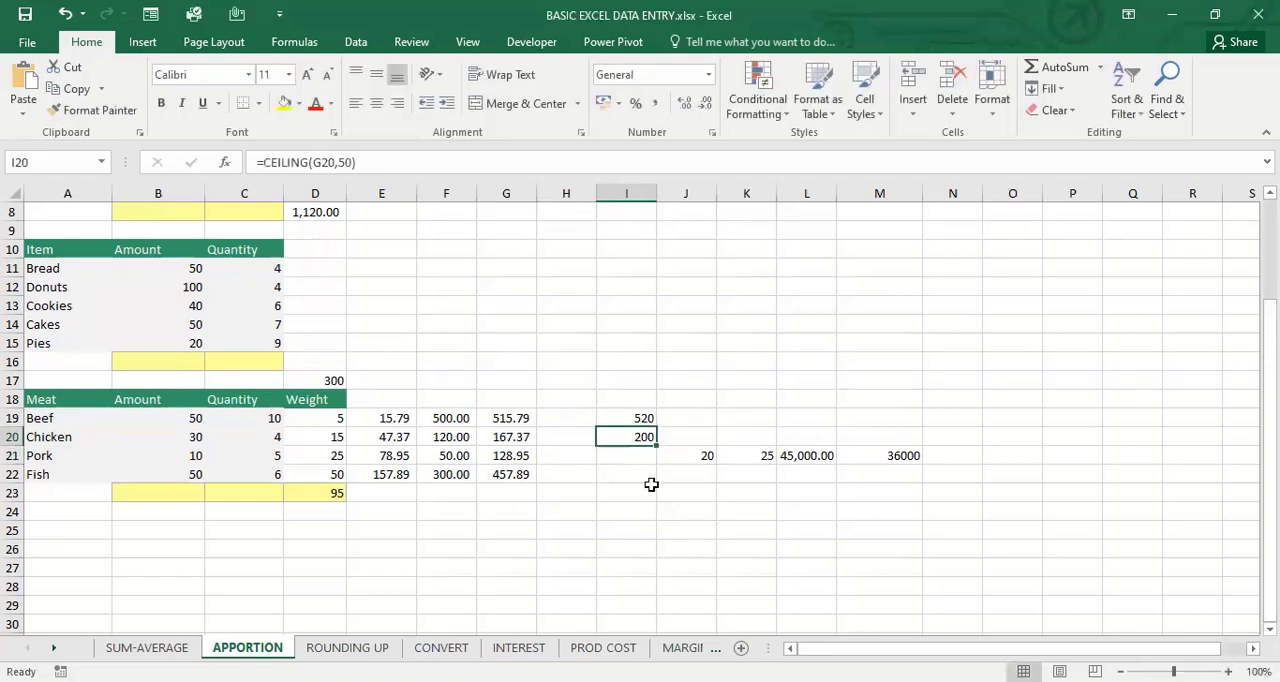
Round pork's total up to the nearest multiple of 100 in I21 with =CEILING(G21,100)
click(627, 455)
text(=)
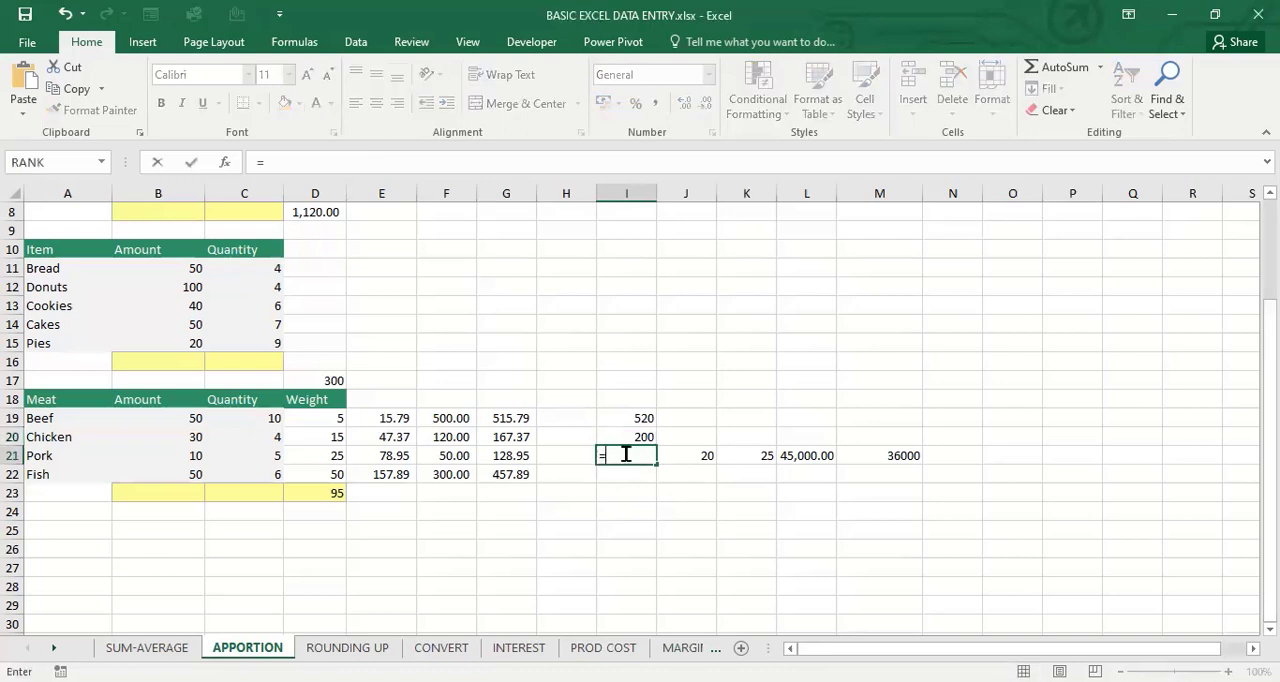
text(CEILI)
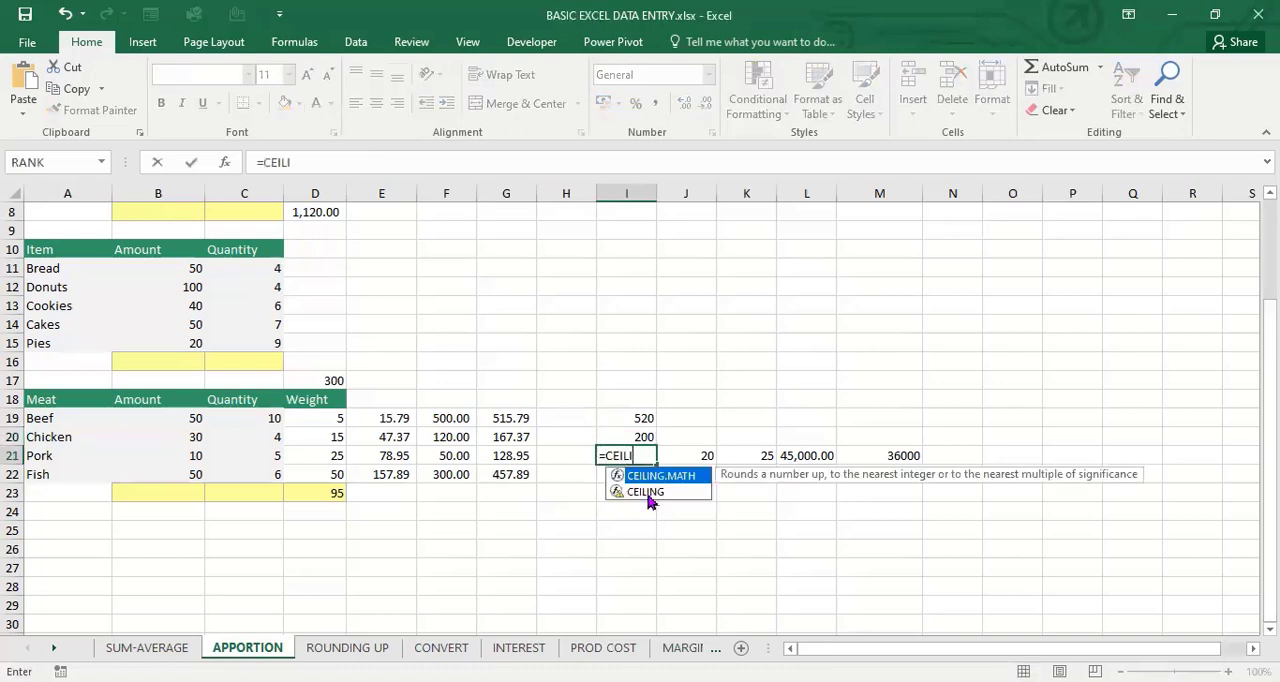
double_click(648, 495)
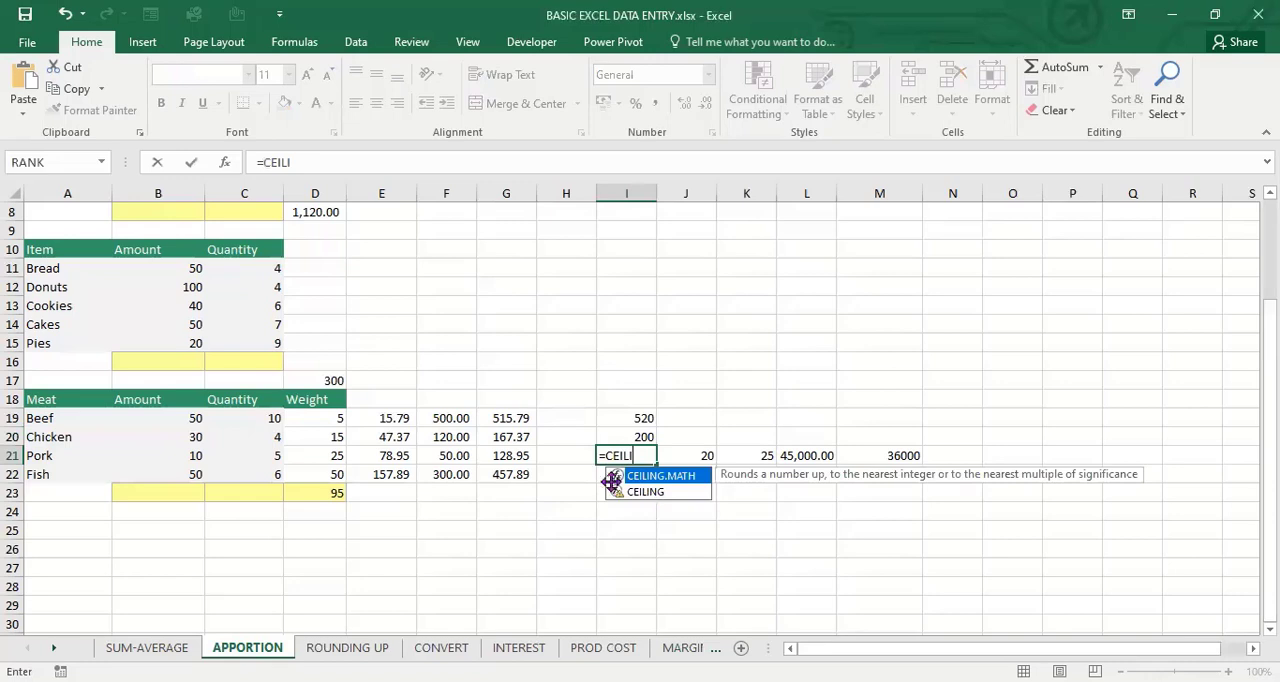
click(521, 460)
text(,)
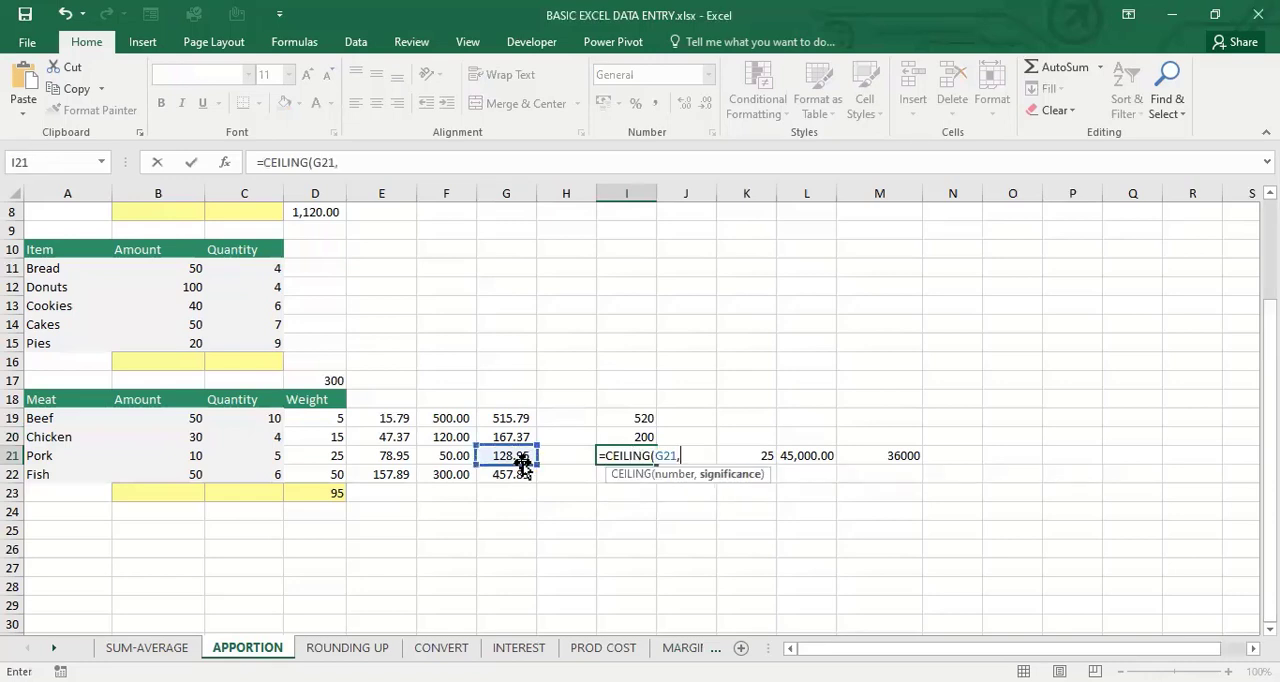
text(100))
key(Return)
click(623, 451)
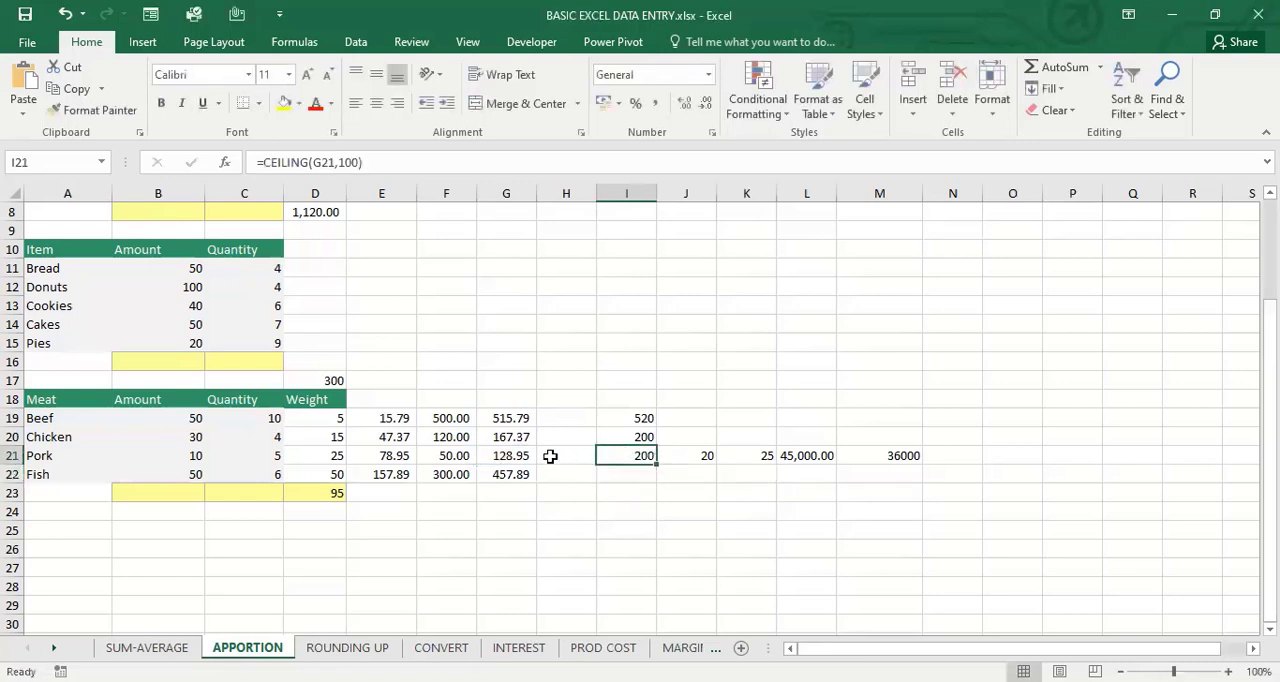
Round pork's total up to a whole number in H21 with =ROUNDUP(G21,0)
click(518, 450)
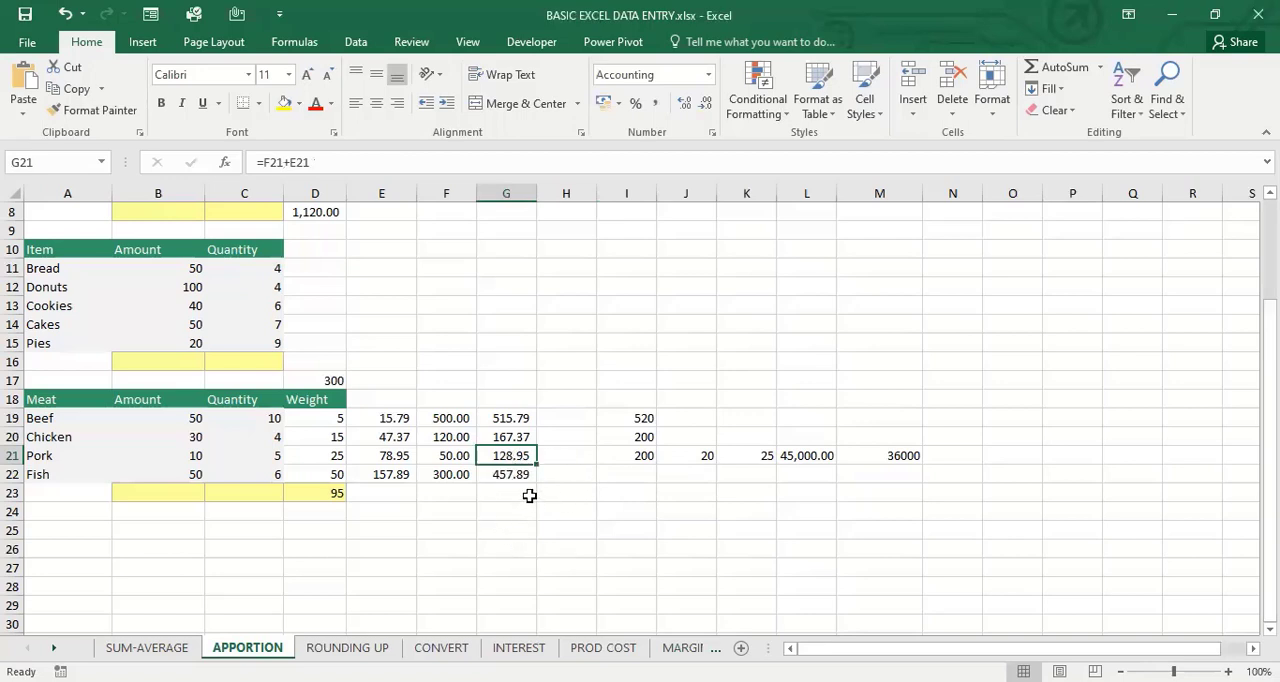
click(565, 459)
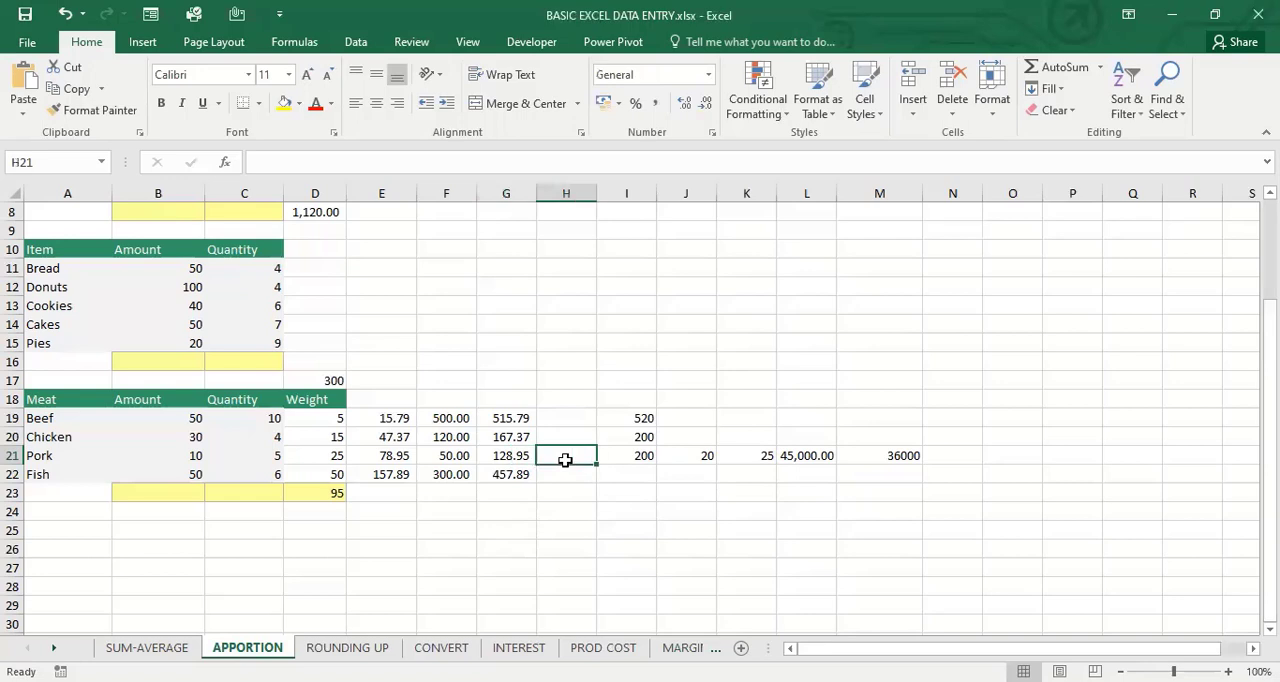
text(=)
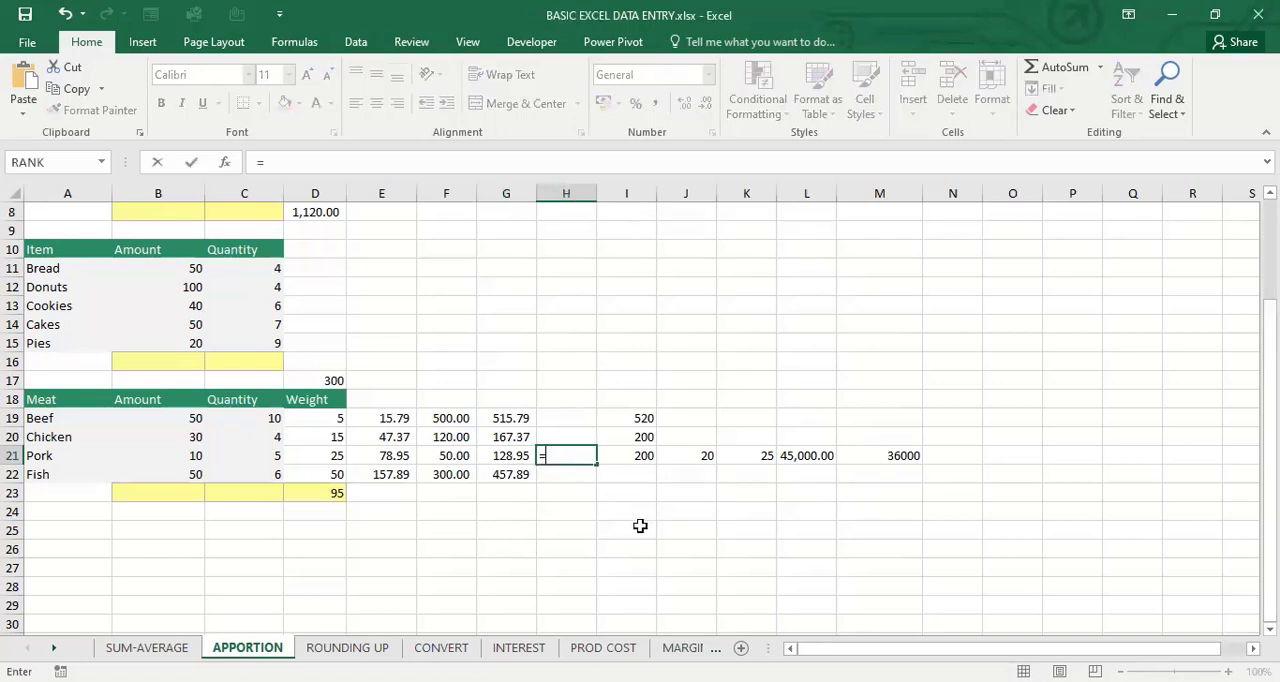
text(ROUND)
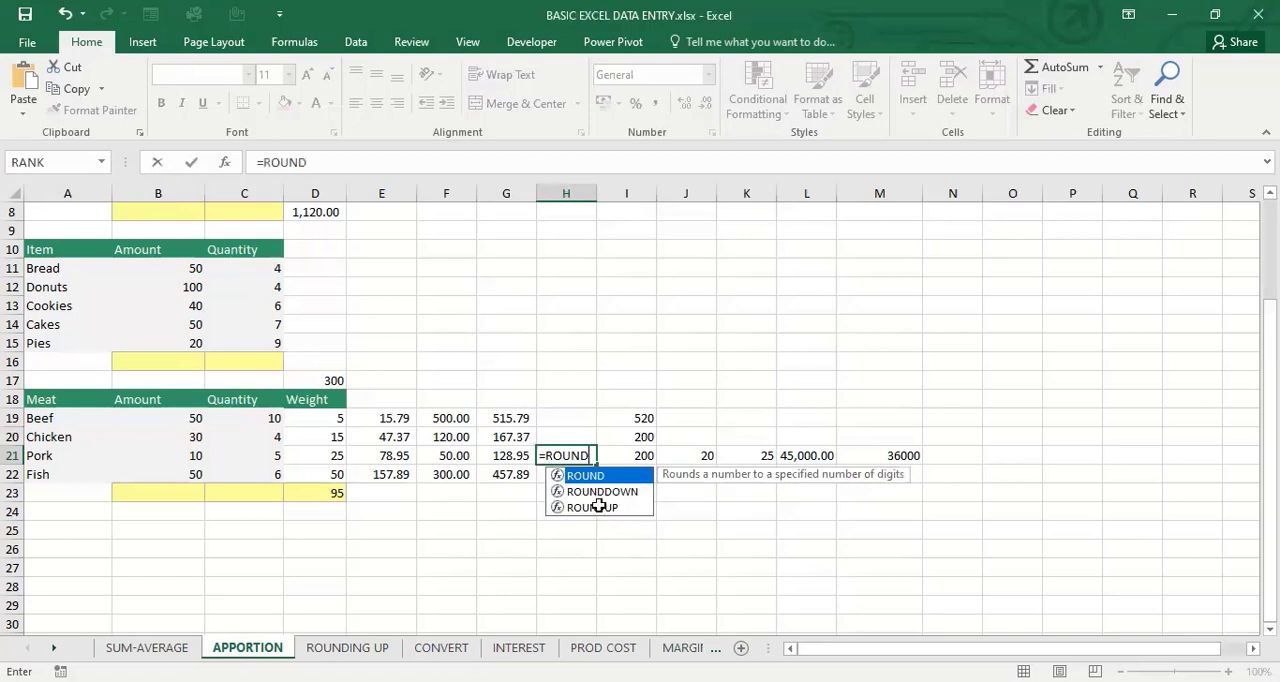
double_click(598, 507)
click(514, 455)
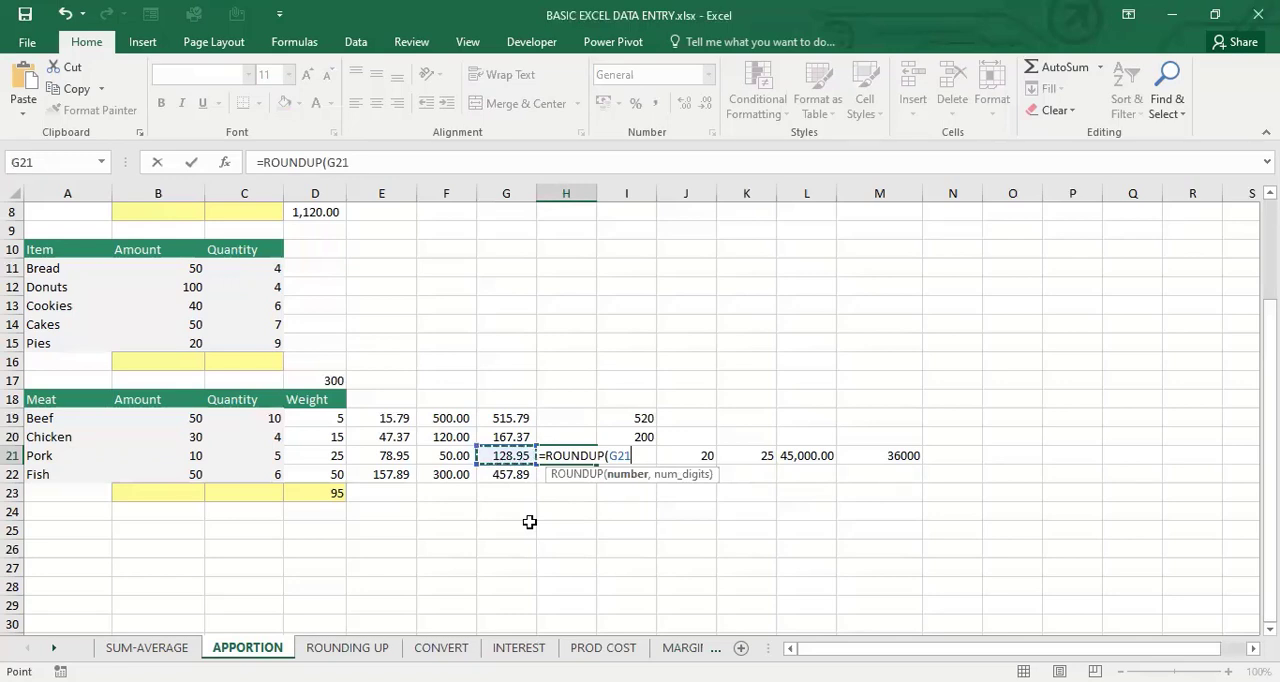
text(,0))
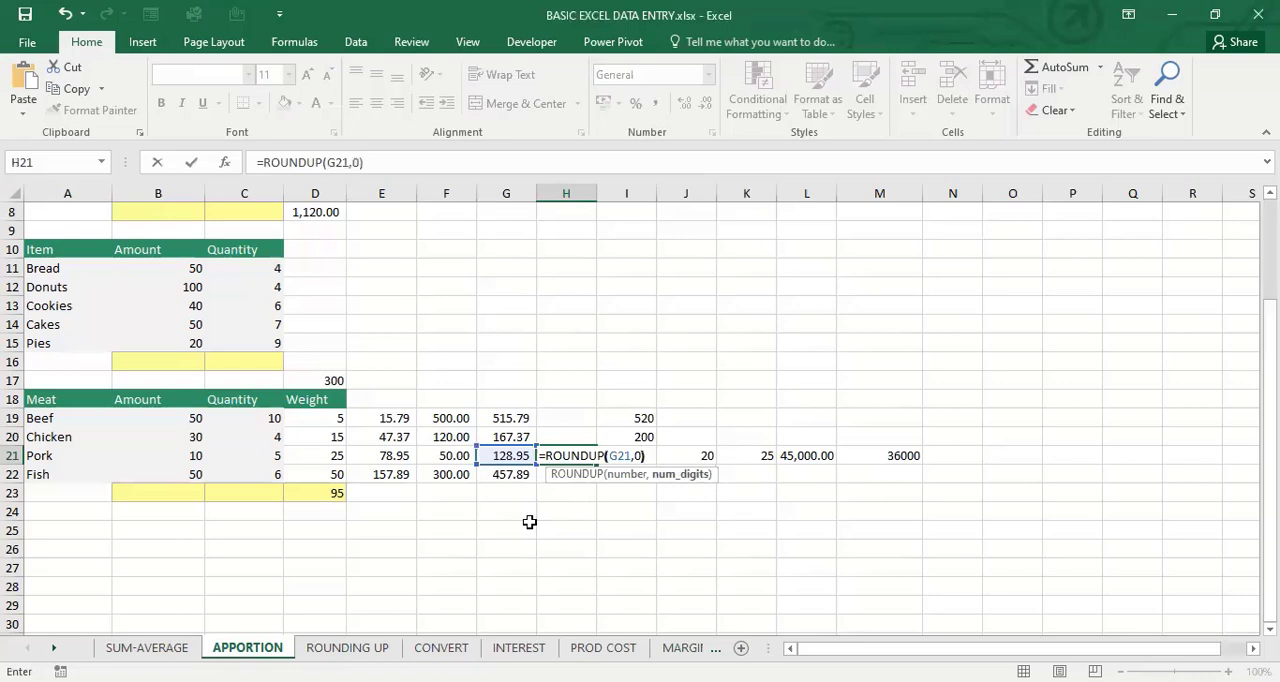
key(Return)
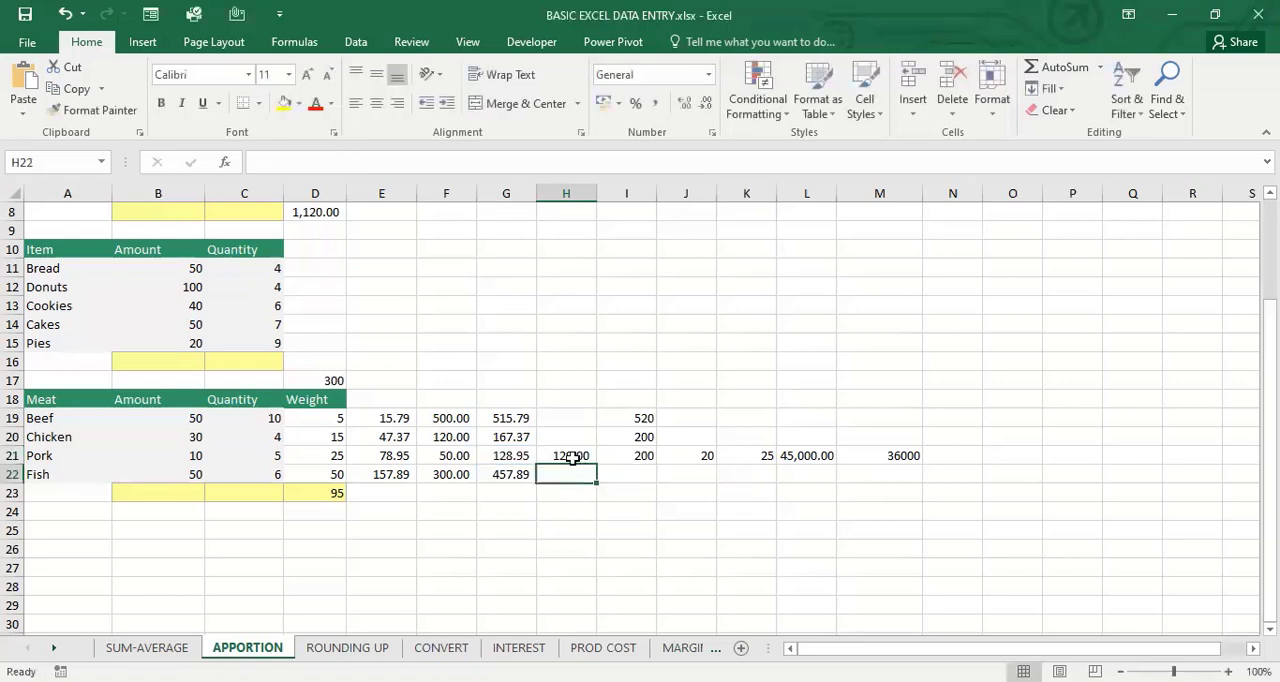
Replace the formula in H21 with =ROUNDUP(G21,1) to round pork's total up to one decimal place
click(570, 457)
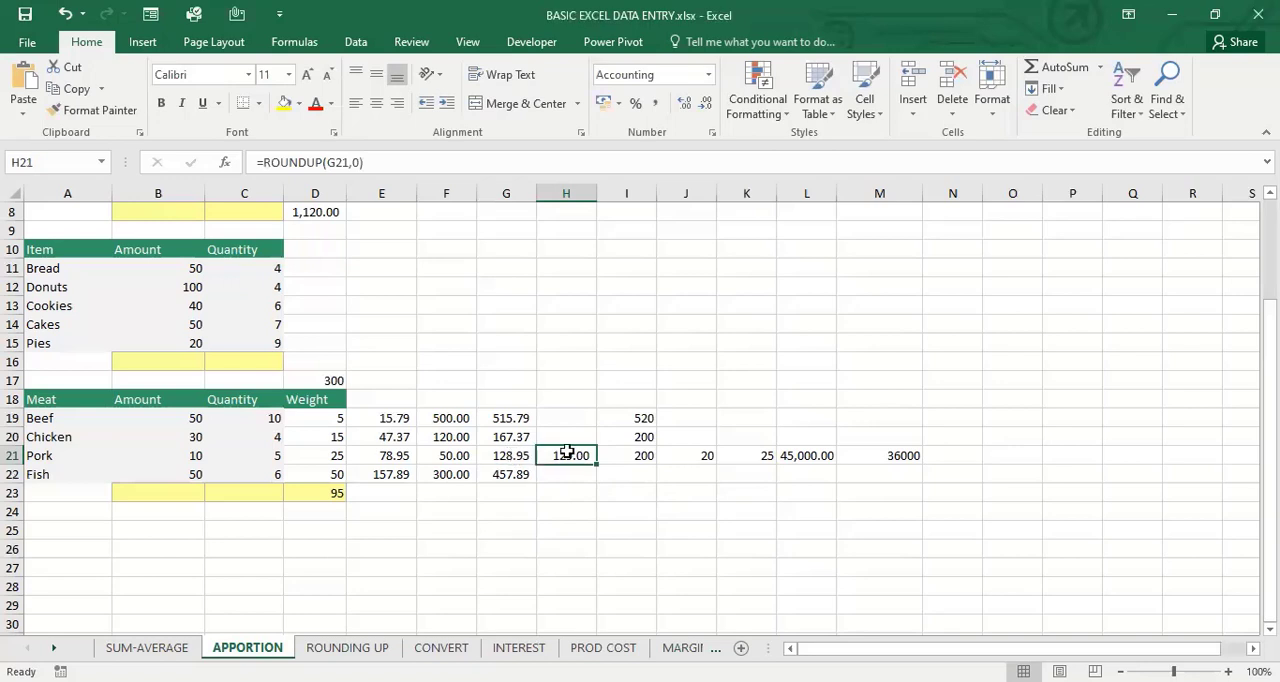
text(=)
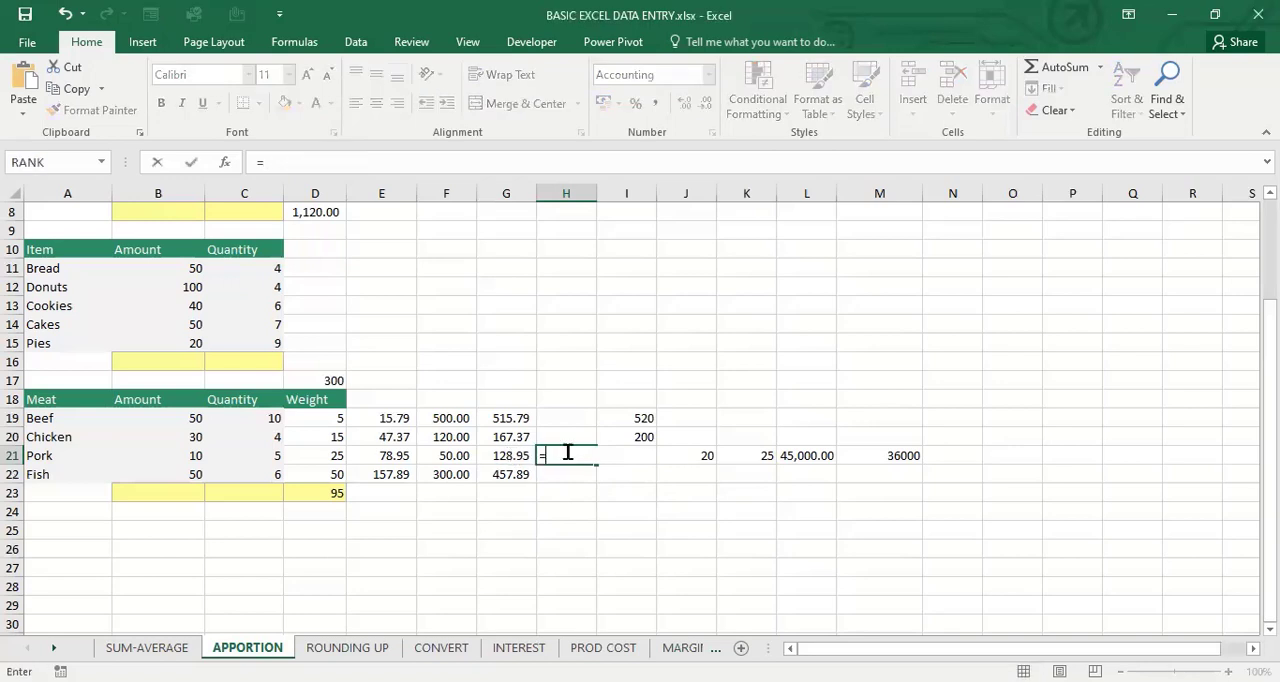
text(ROUNDU)
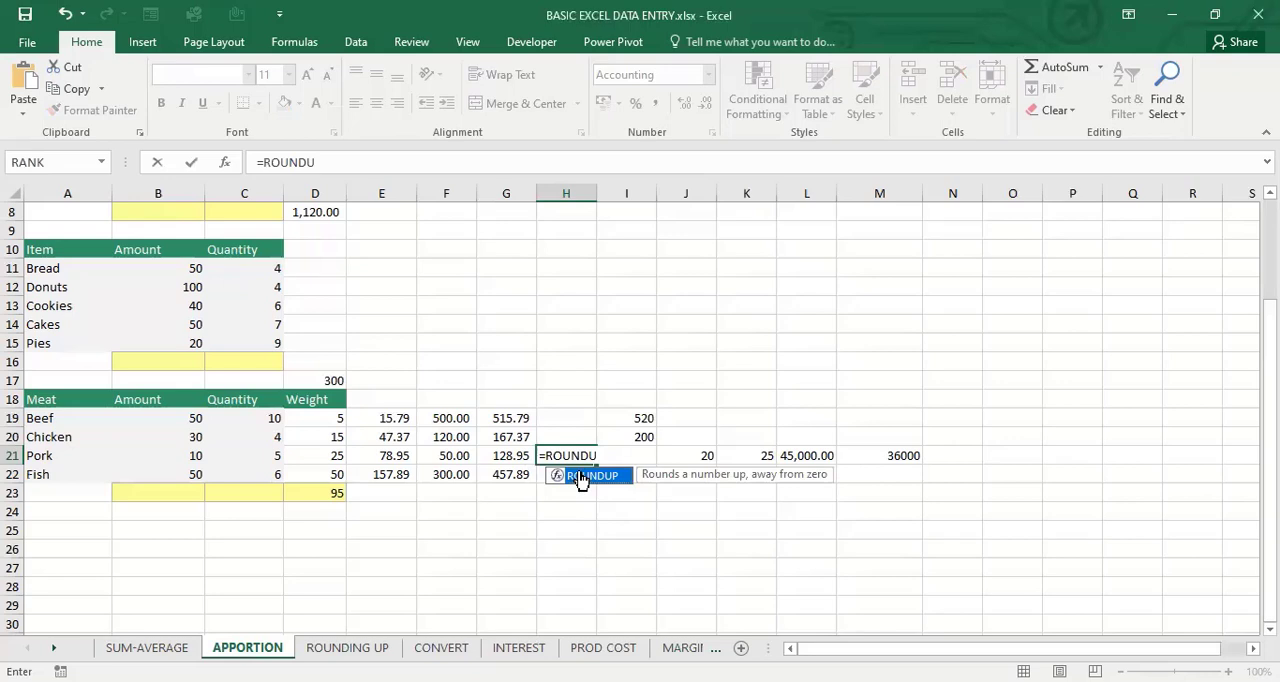
key(Tab)
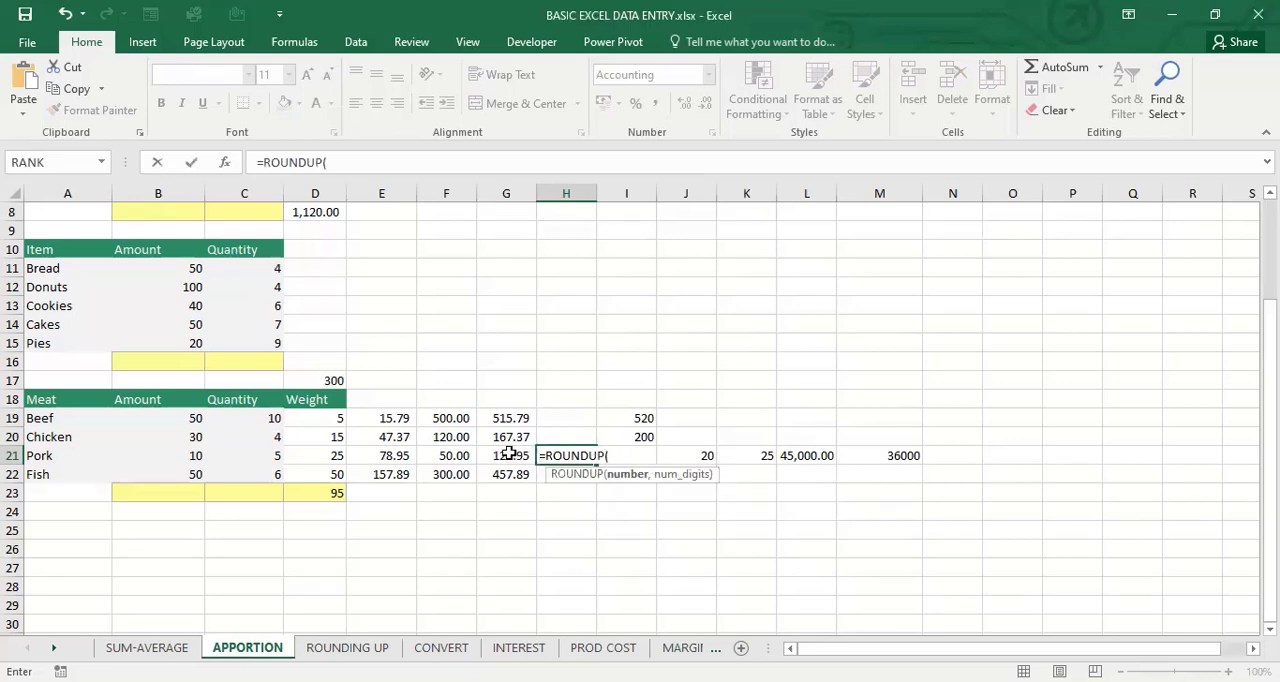
click(509, 454)
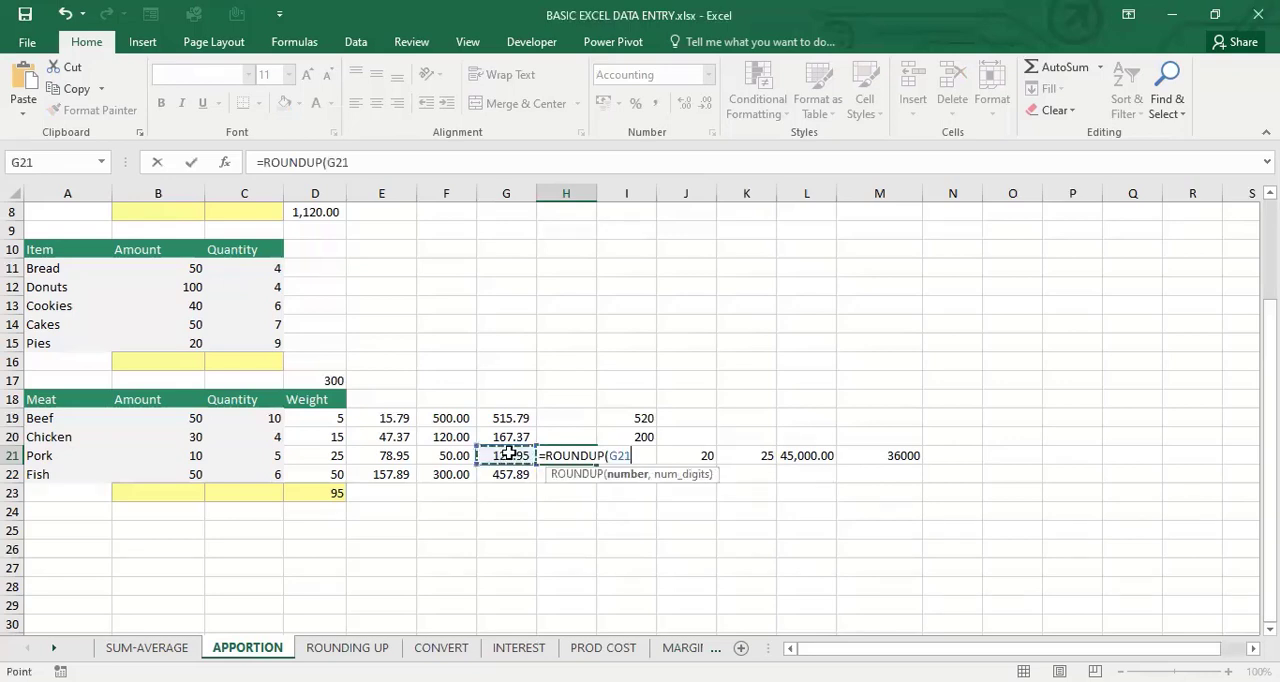
text(,)
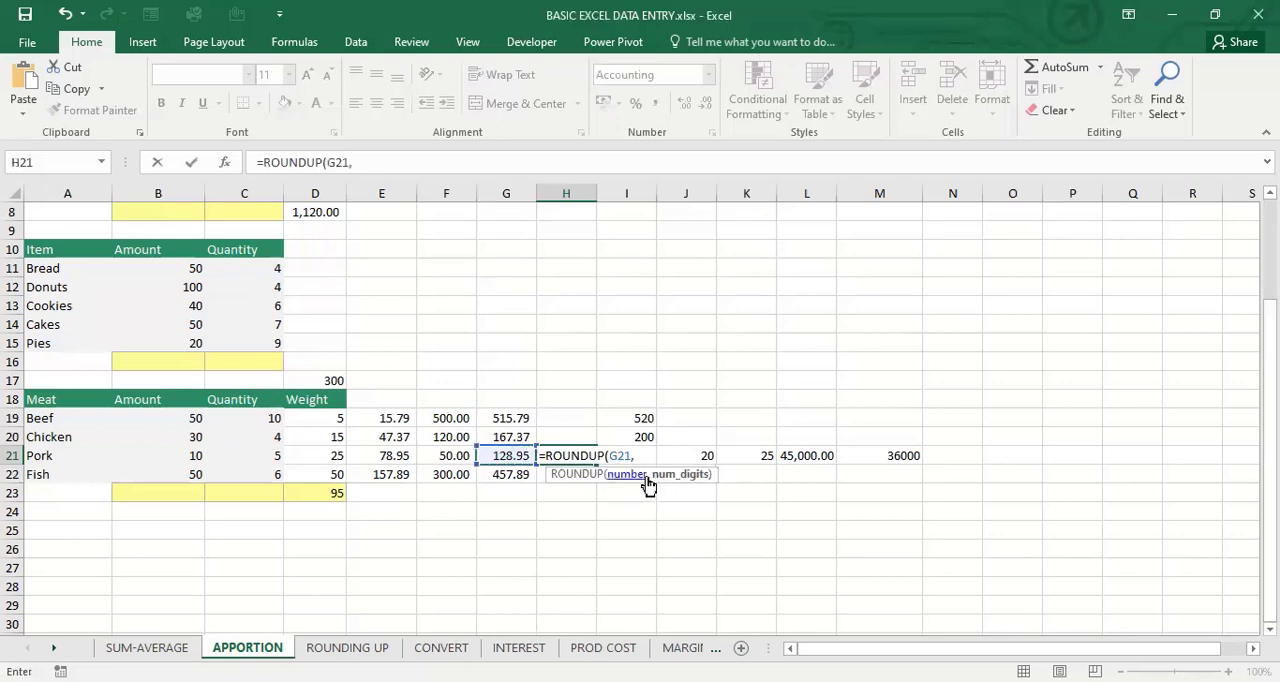
text(1))
key(Return)
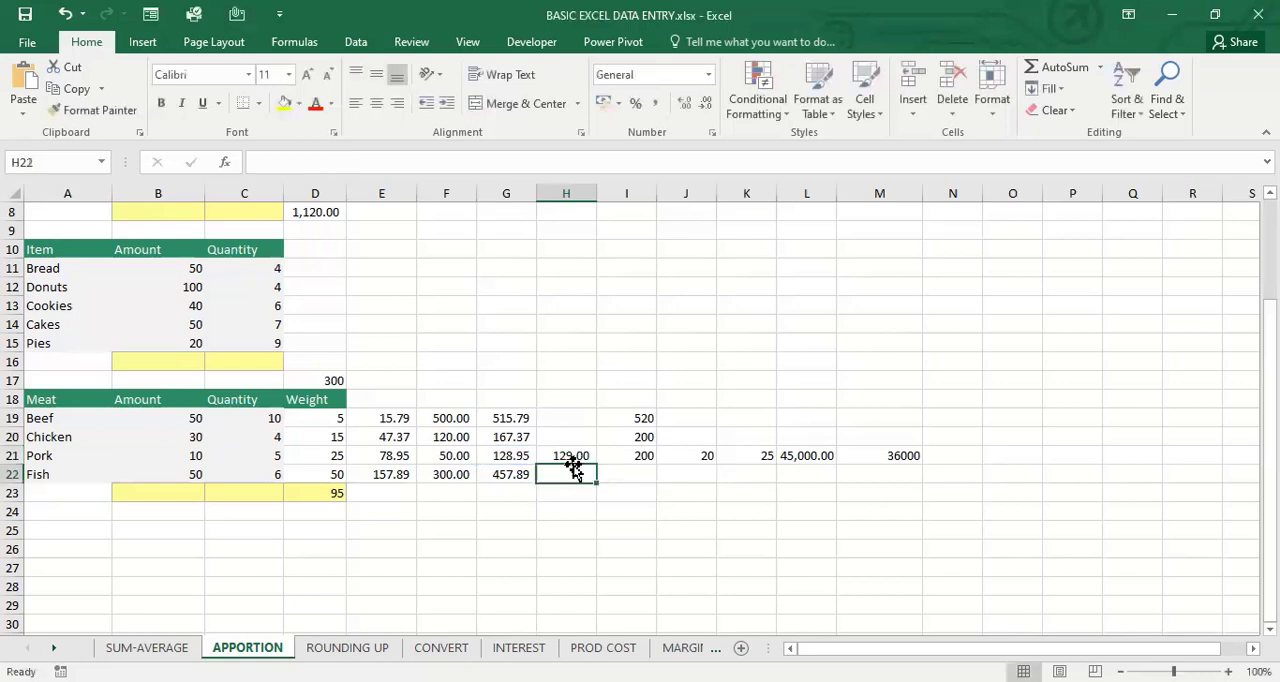
Compare pork's total in G21 with the ROUNDUP formula in H21, and clear H21
click(510, 455)
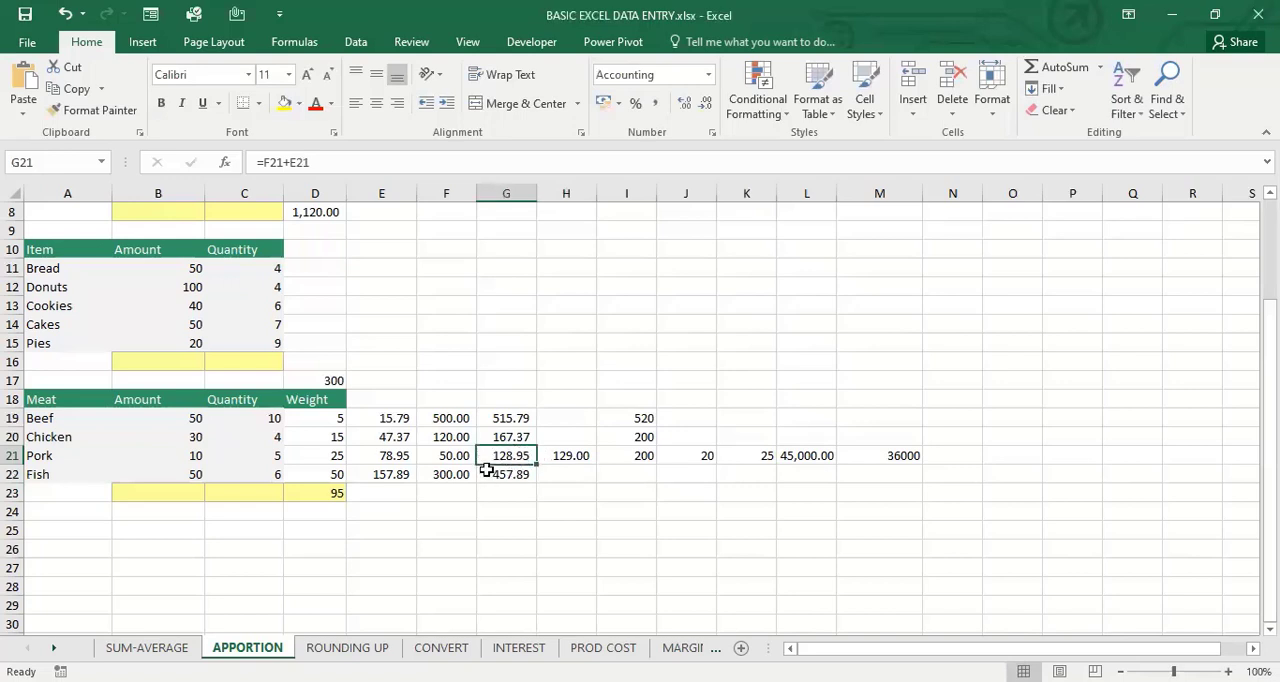
click(568, 455)
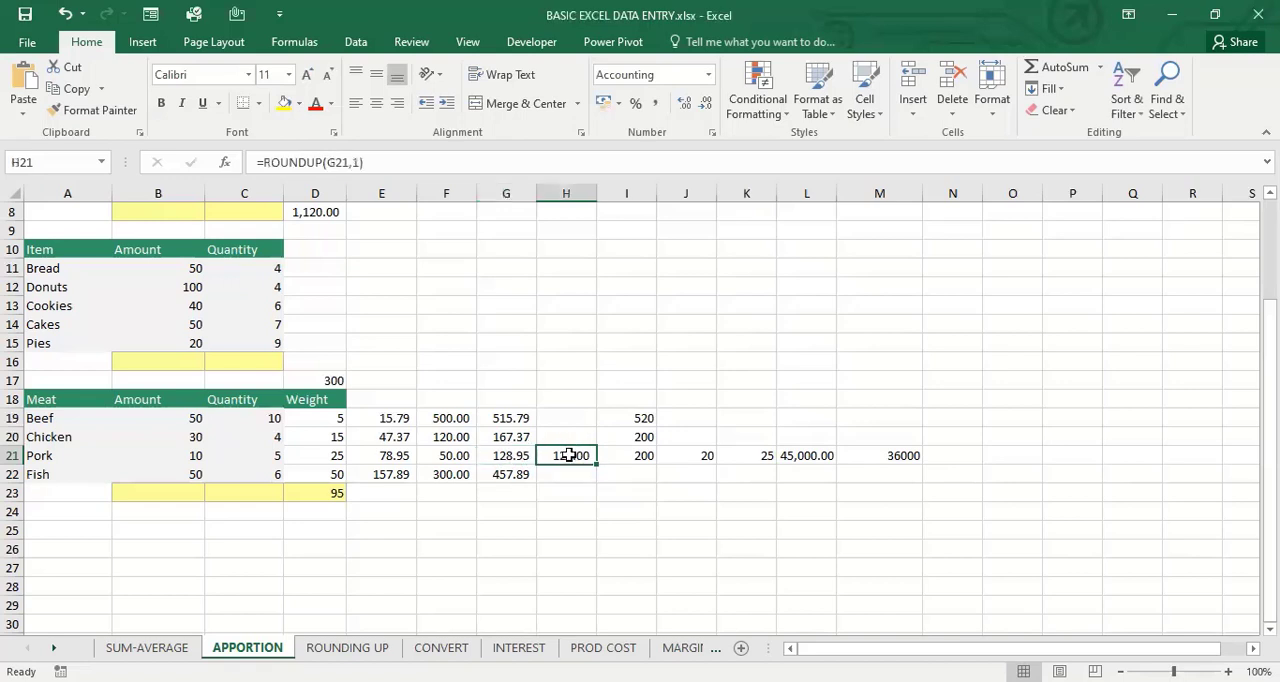
text(=)
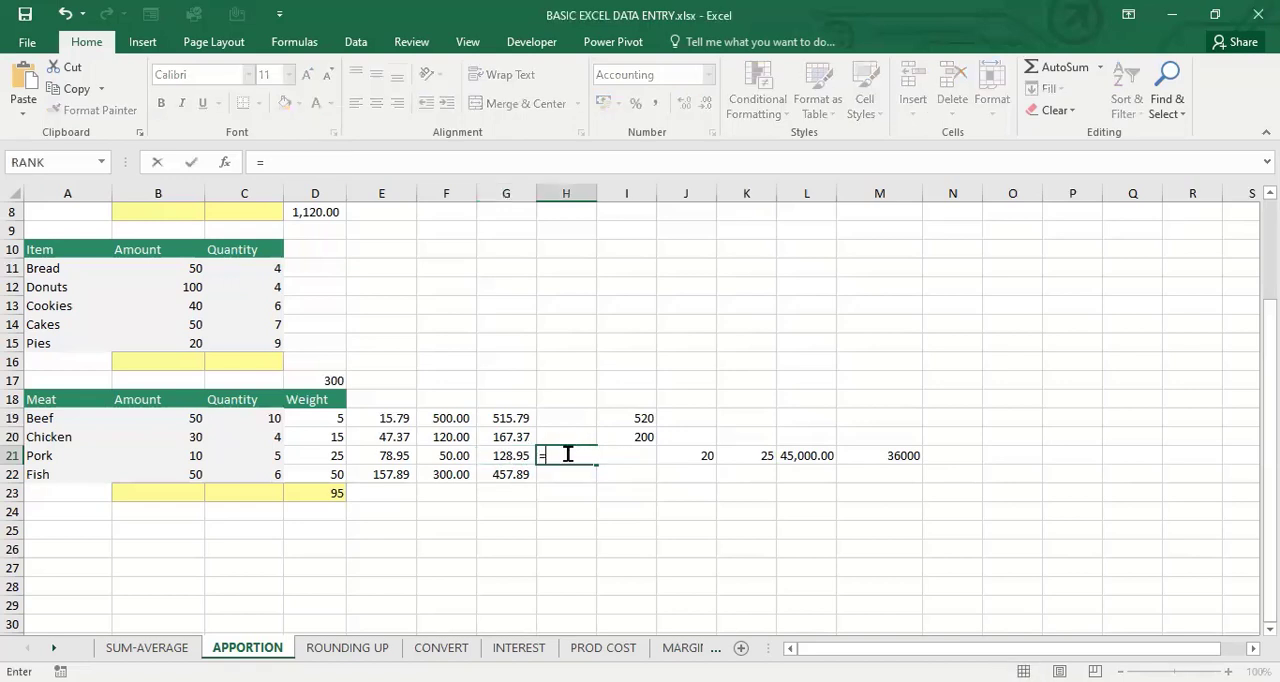
click(670, 535)
key(BackSpace)
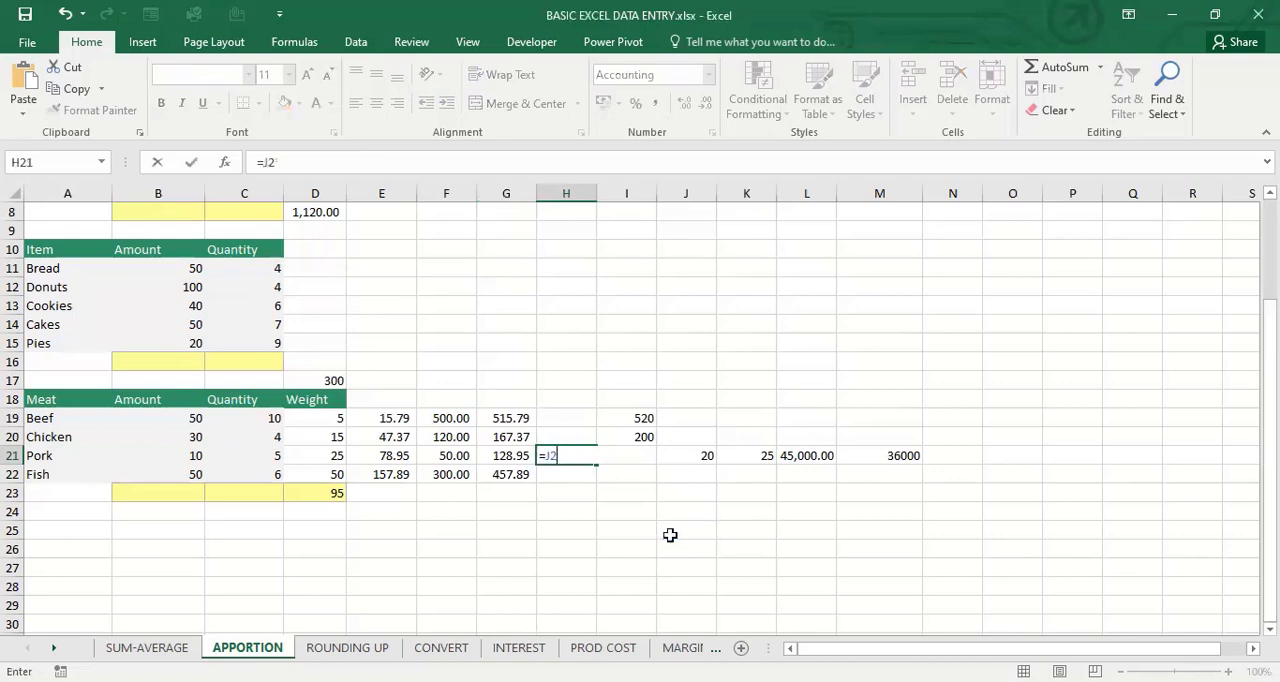
key(Return)
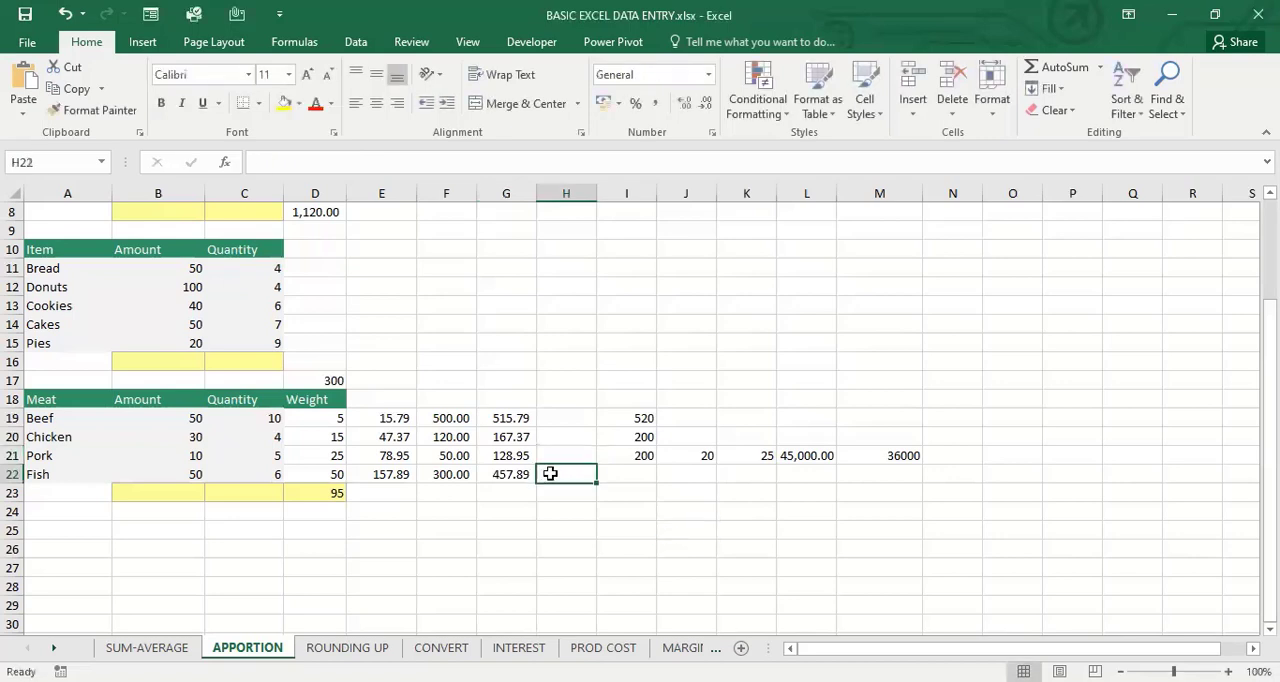
Round beef's total down to the nearest multiple of 10 in H19 with =FLOOR(G19,10), and compare it with the CEILING formulas in column I
click(564, 420)
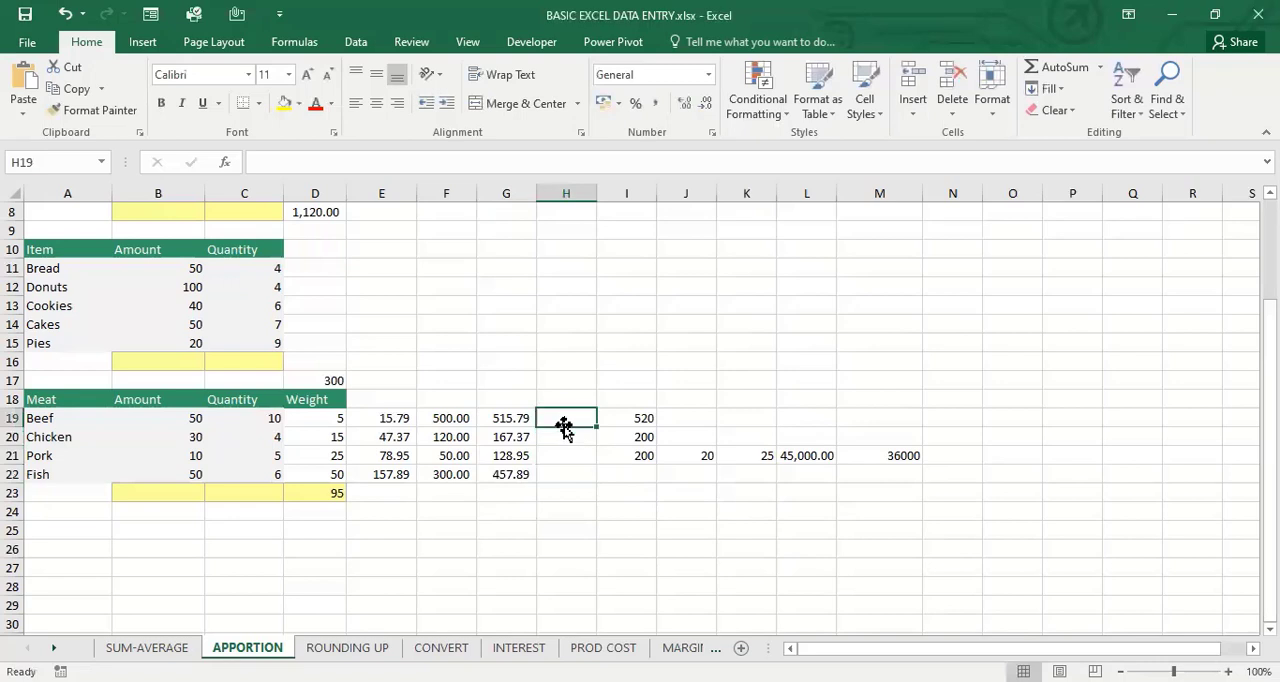
text(=)
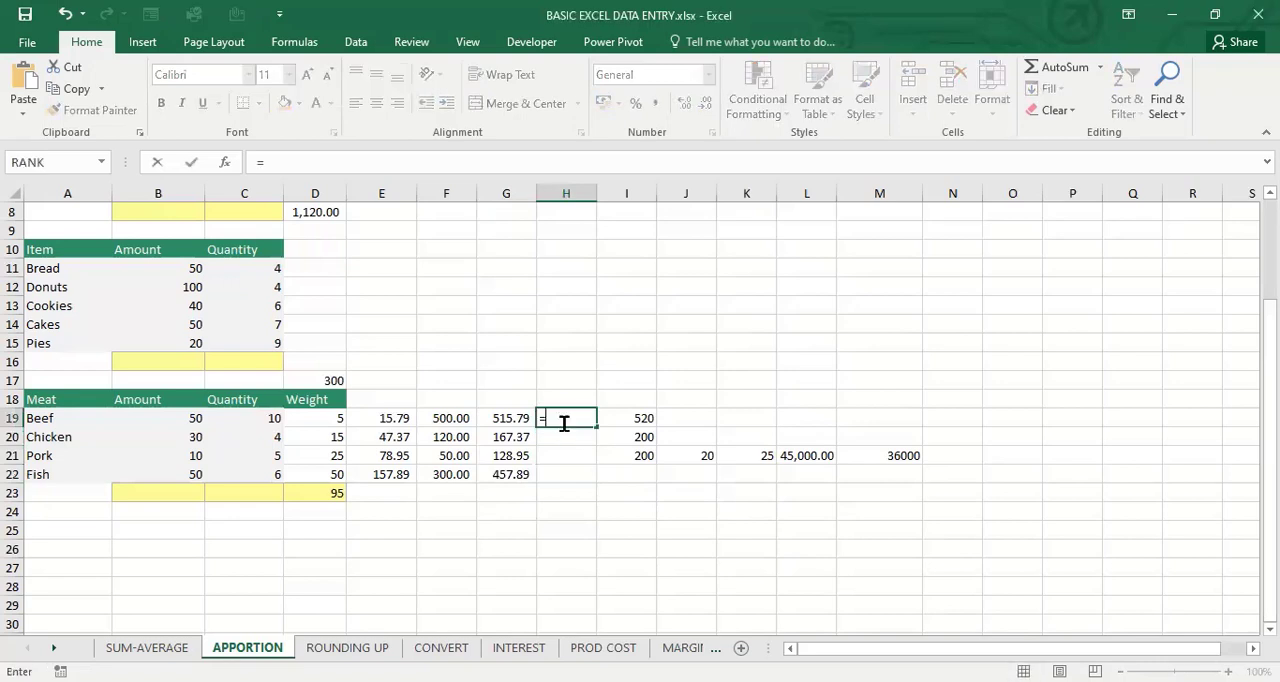
text(FLO)
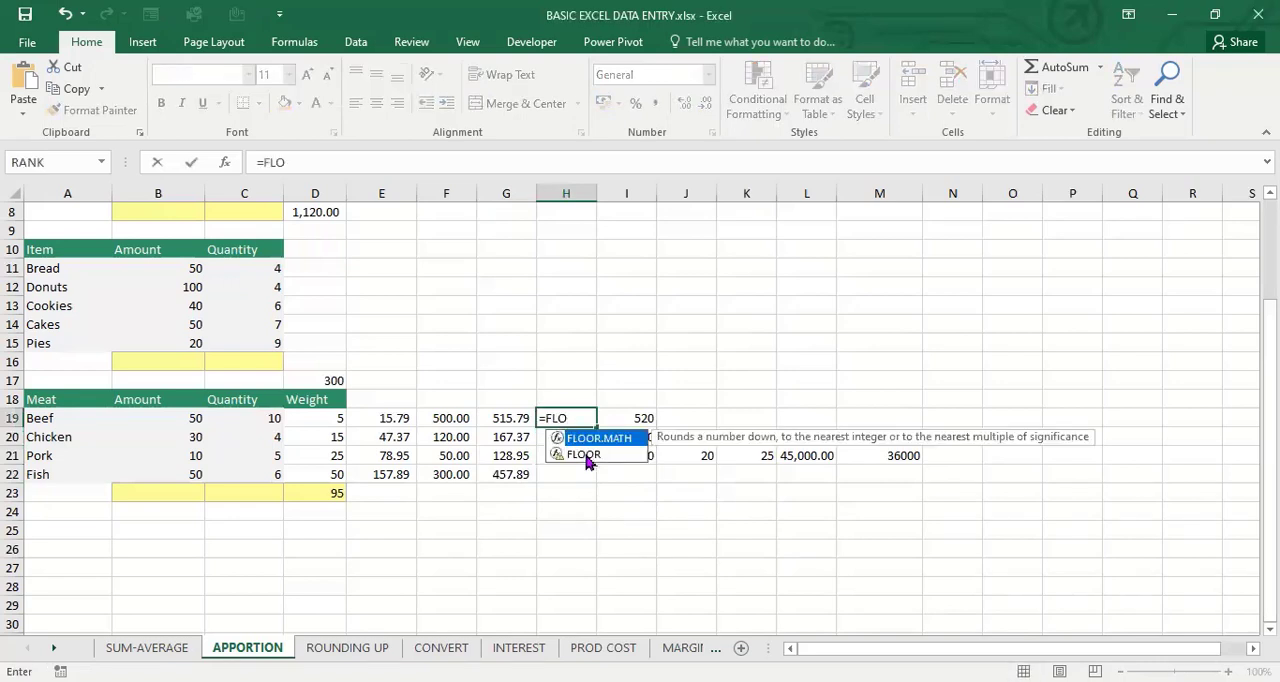
text(OR()
click(515, 421)
text(,10)
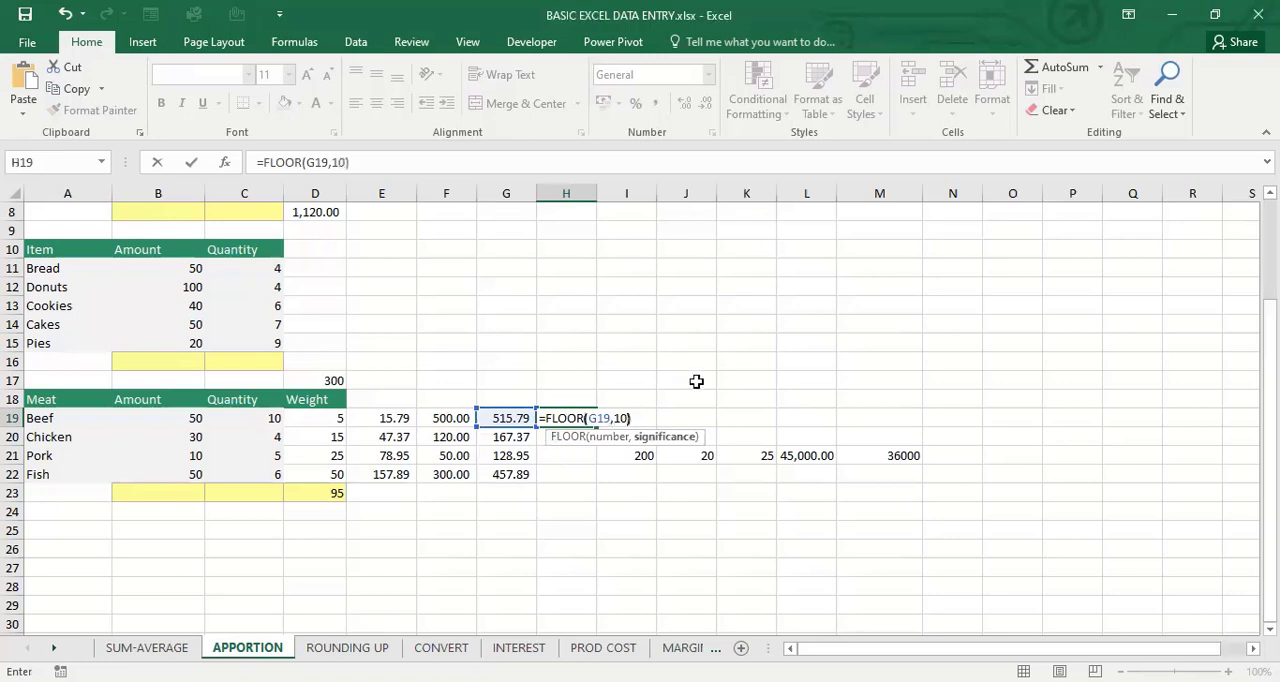
key(Return)
click(580, 417)
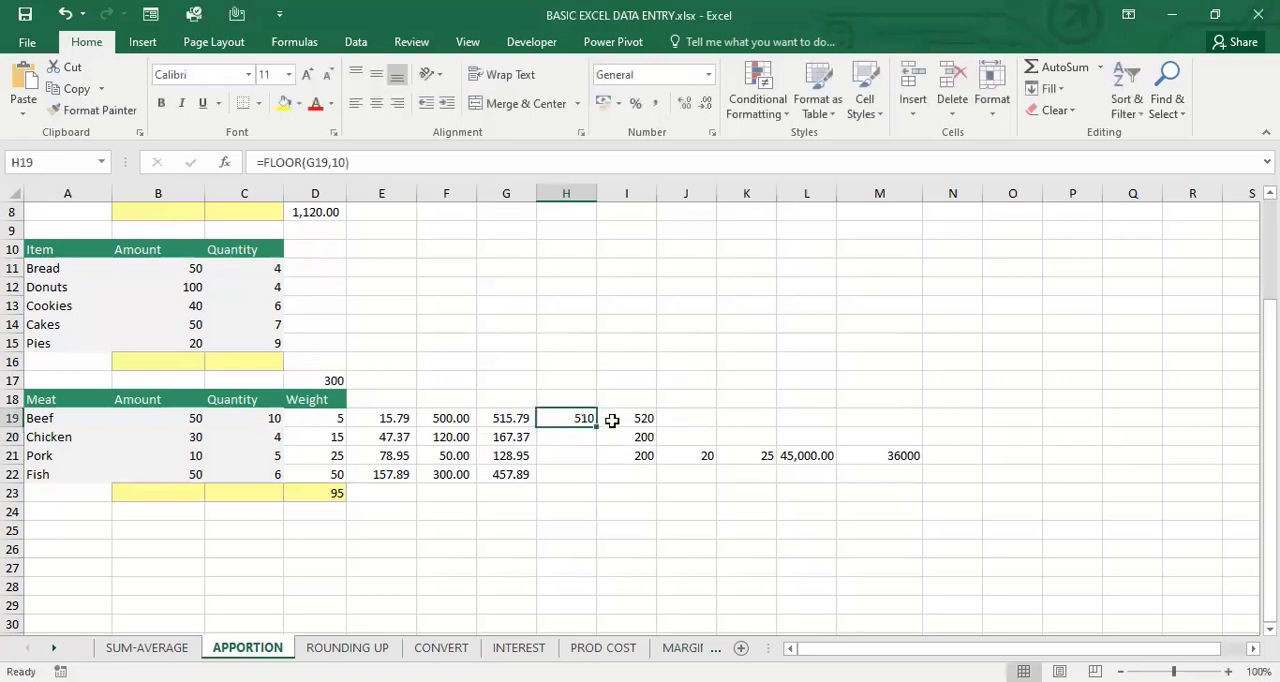
click(608, 418)
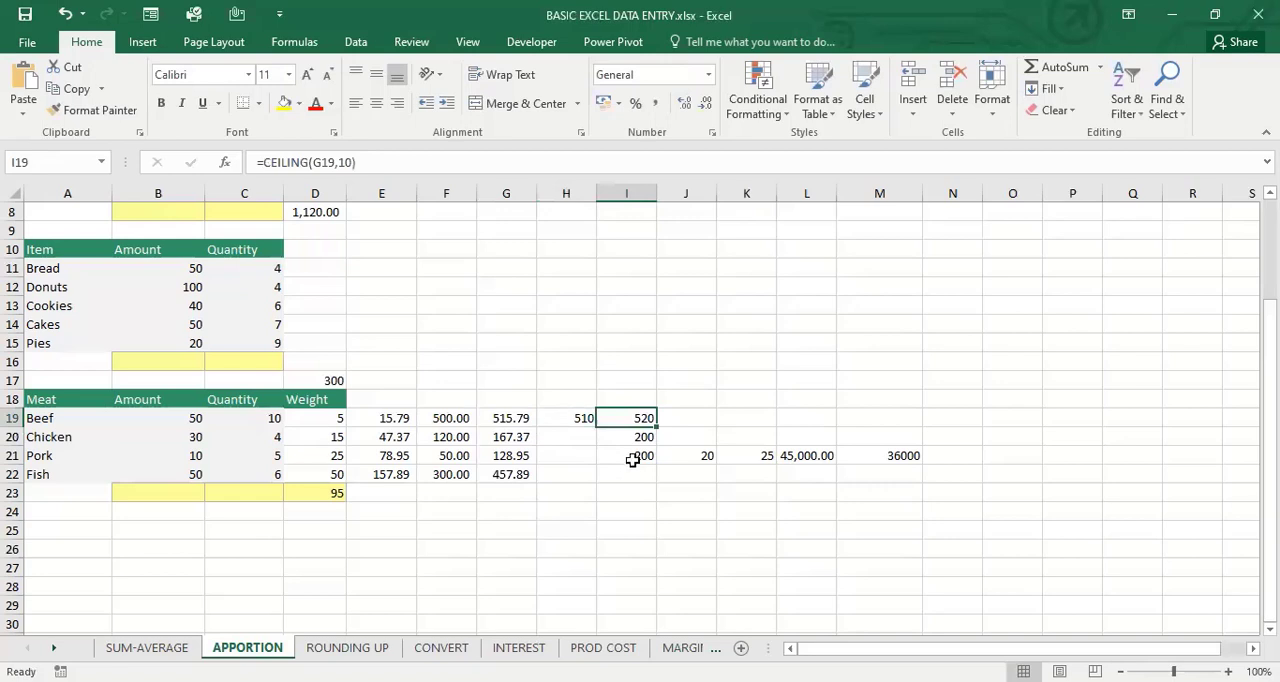
click(633, 455)
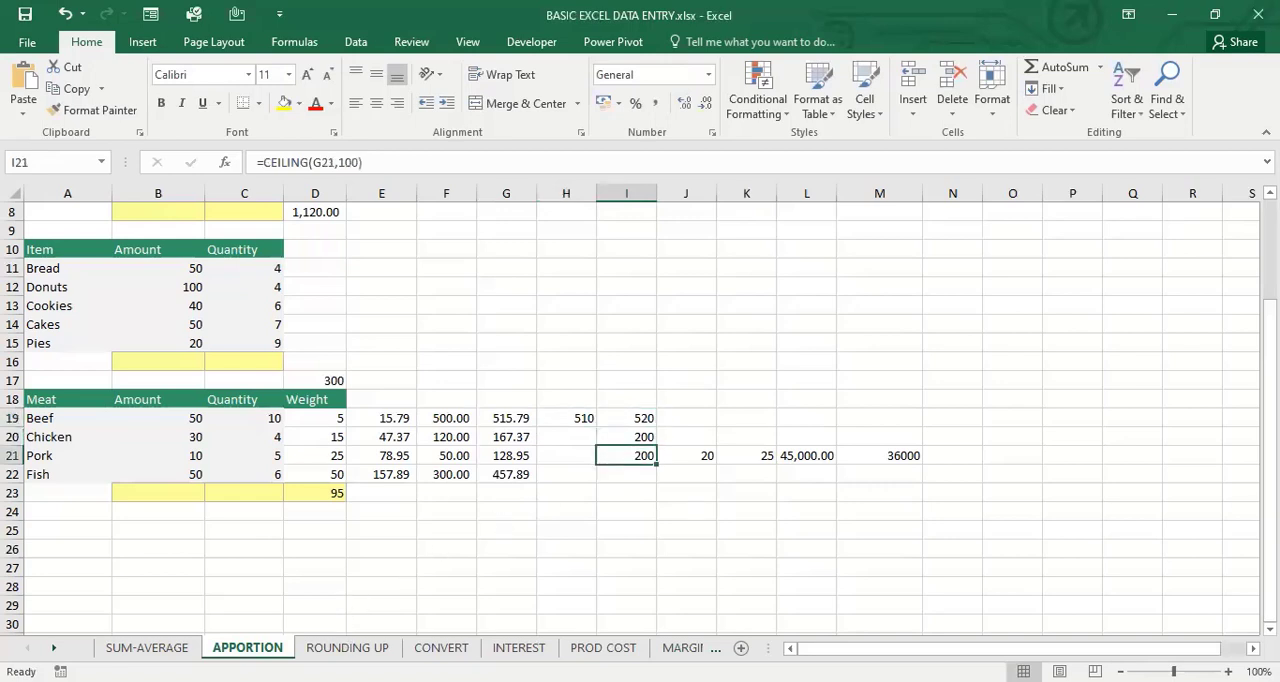
Look at the ROUNDING UP worksheet and go on to the CONVERT worksheet
click(347, 647)
click(441, 493)
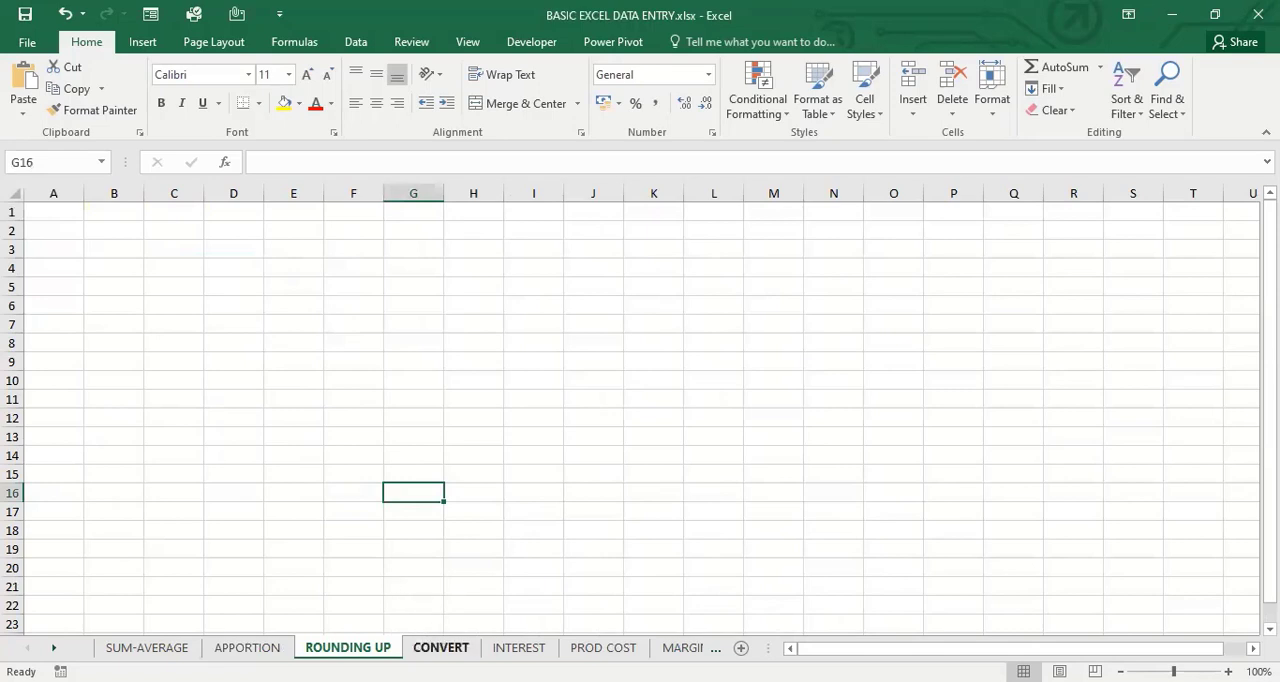
click(439, 649)
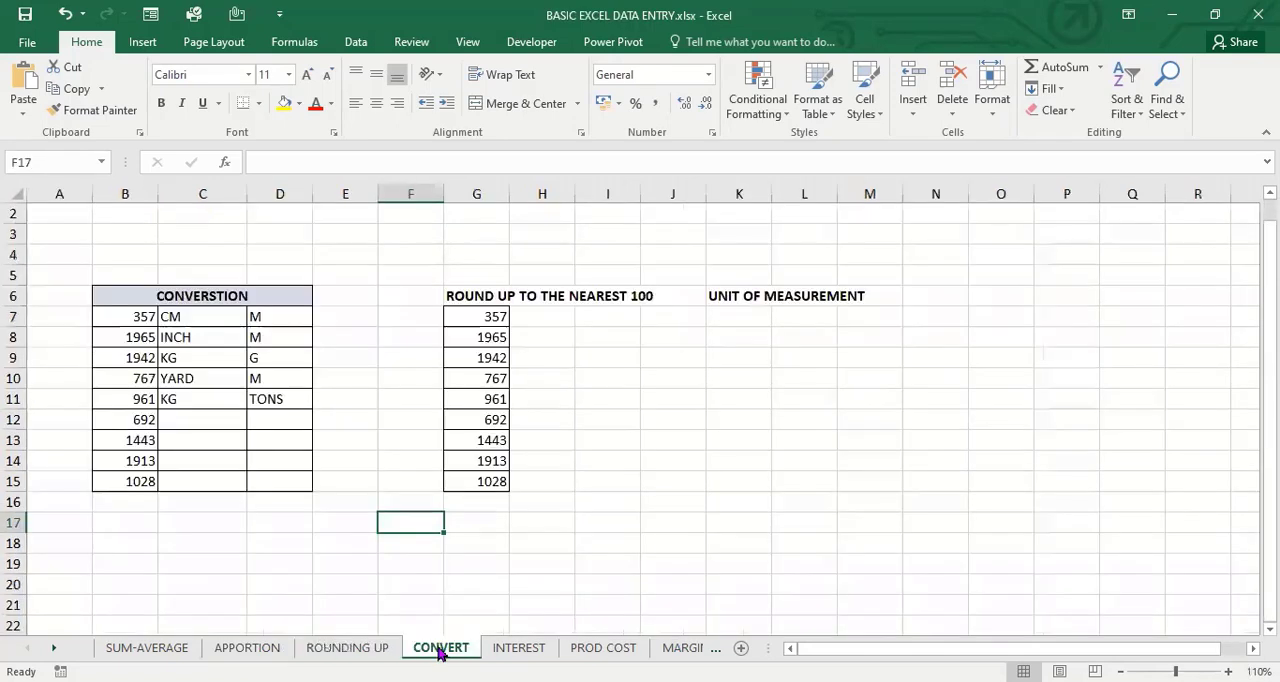
Examine the conversion table in columns B to D and the list of values for rounding up to the nearest 100
click(253, 465)
click(321, 417)
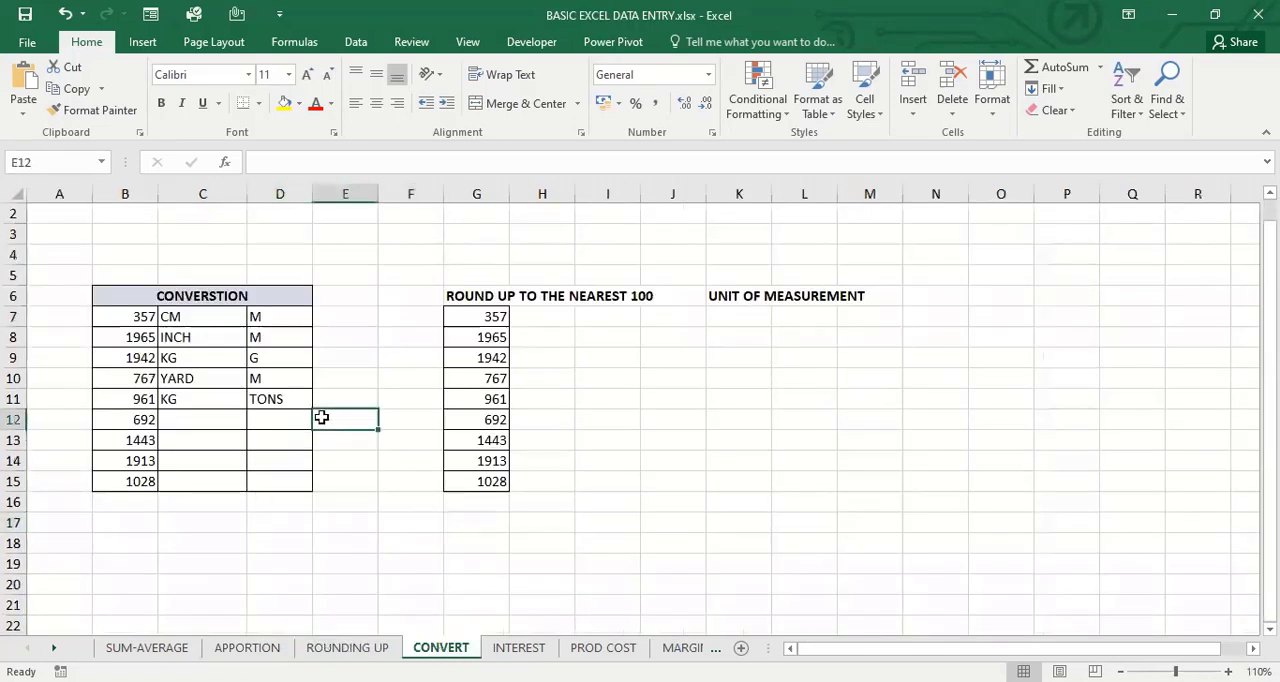
click(226, 461)
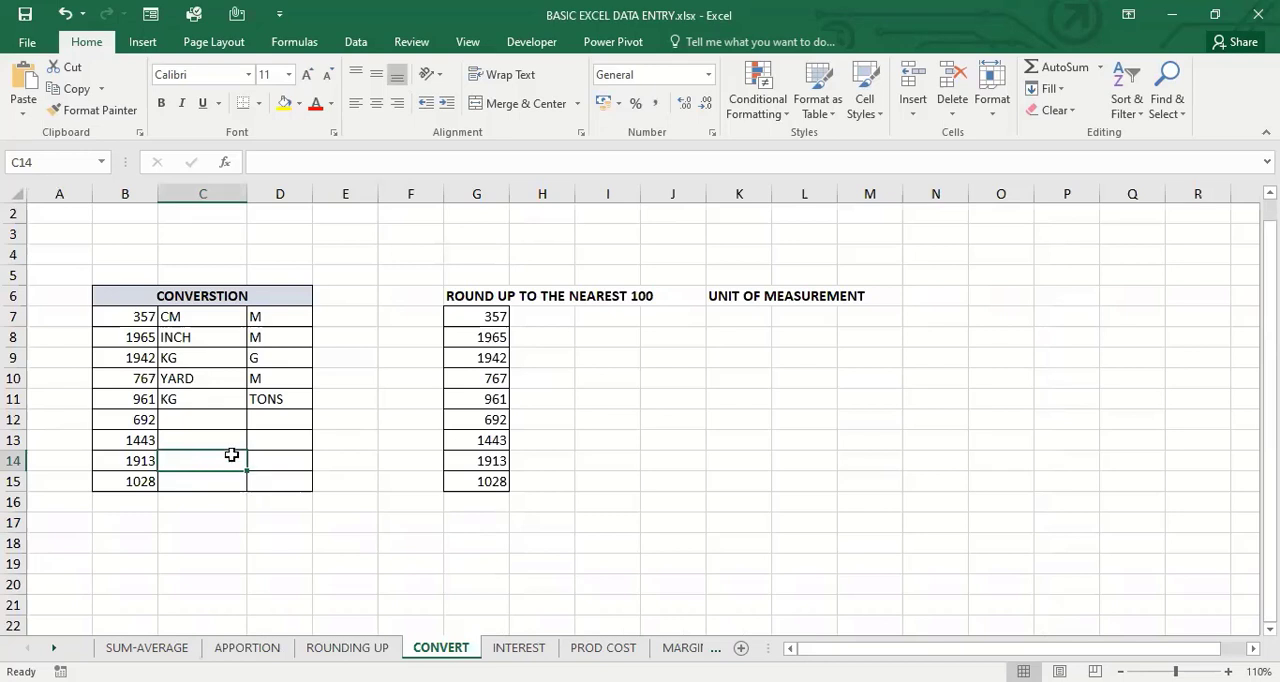
click(200, 296)
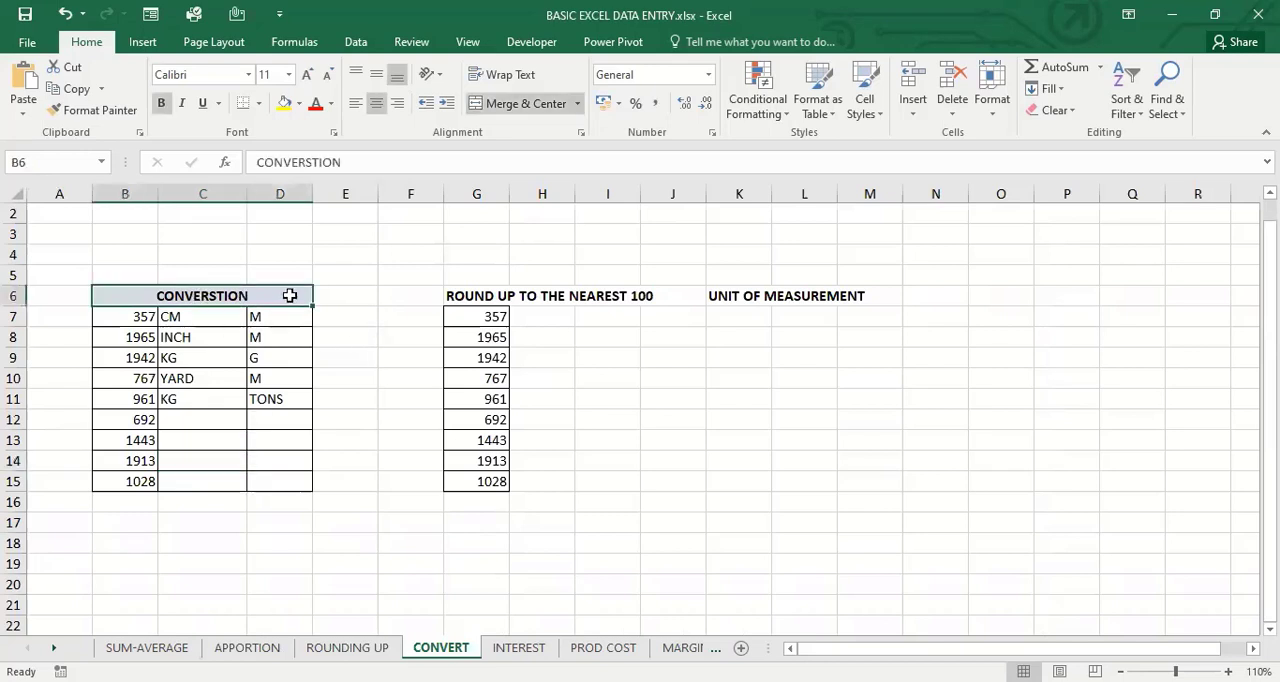
key(Right)
click(535, 317)
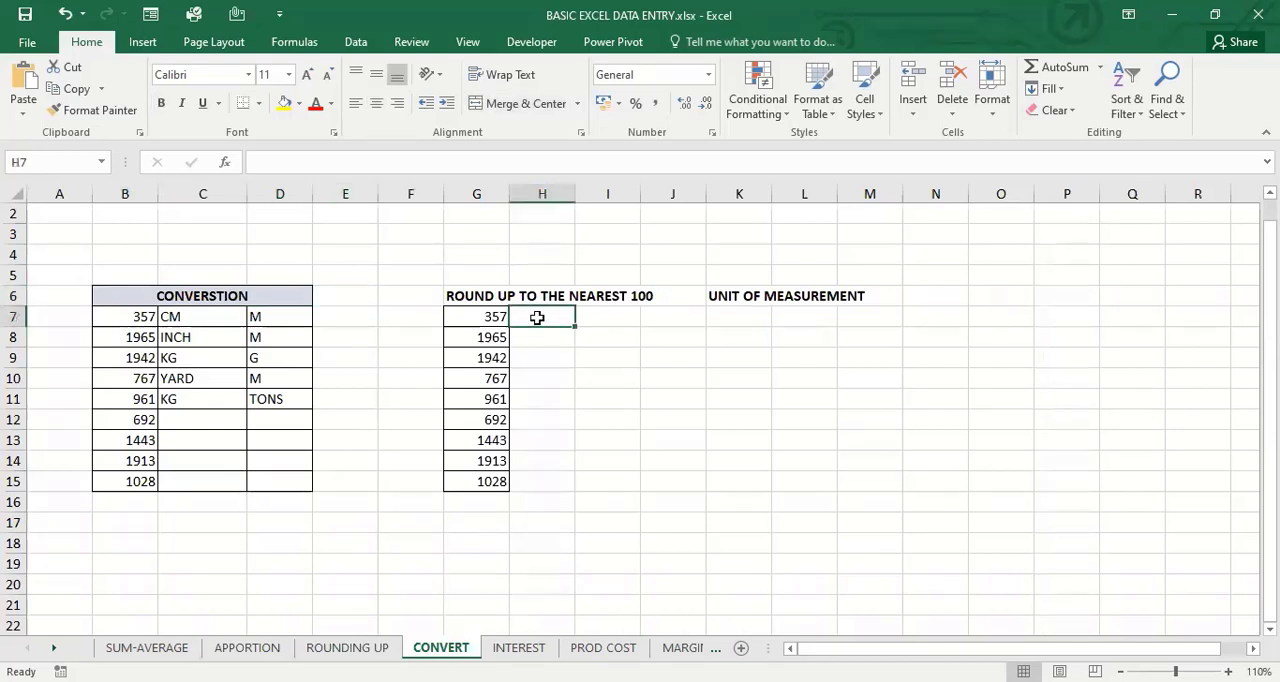
key(Left)
key(Up)
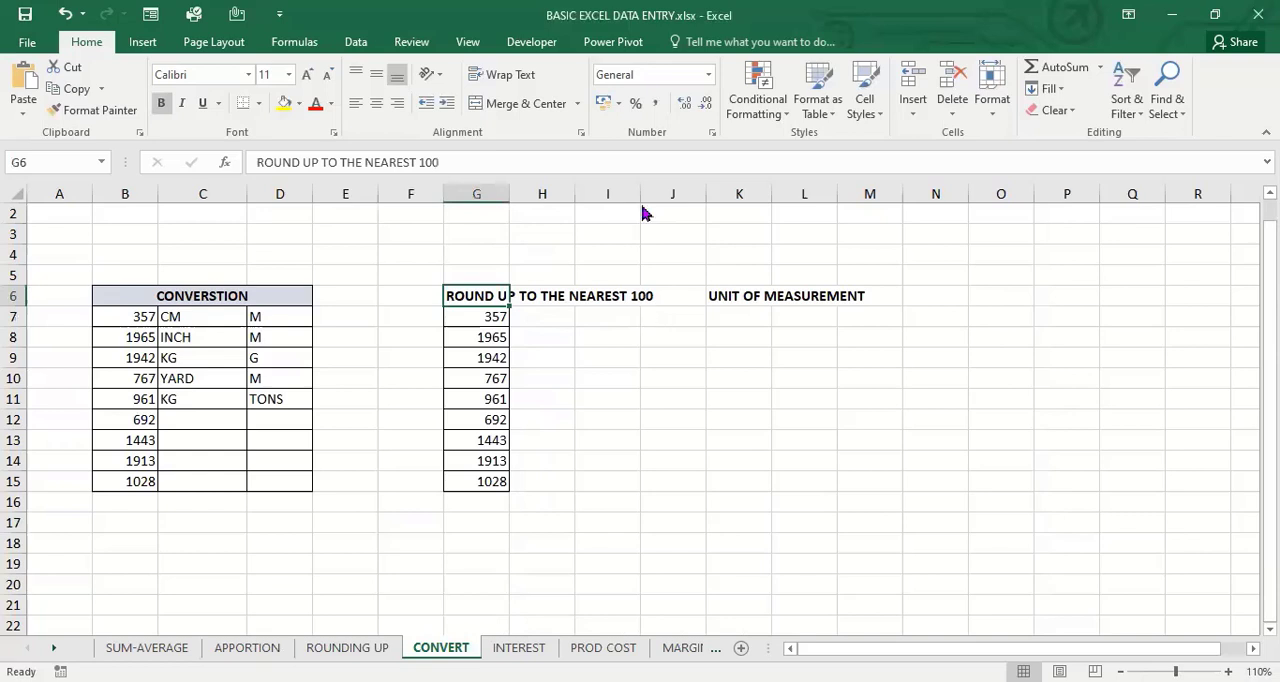
click(515, 681)
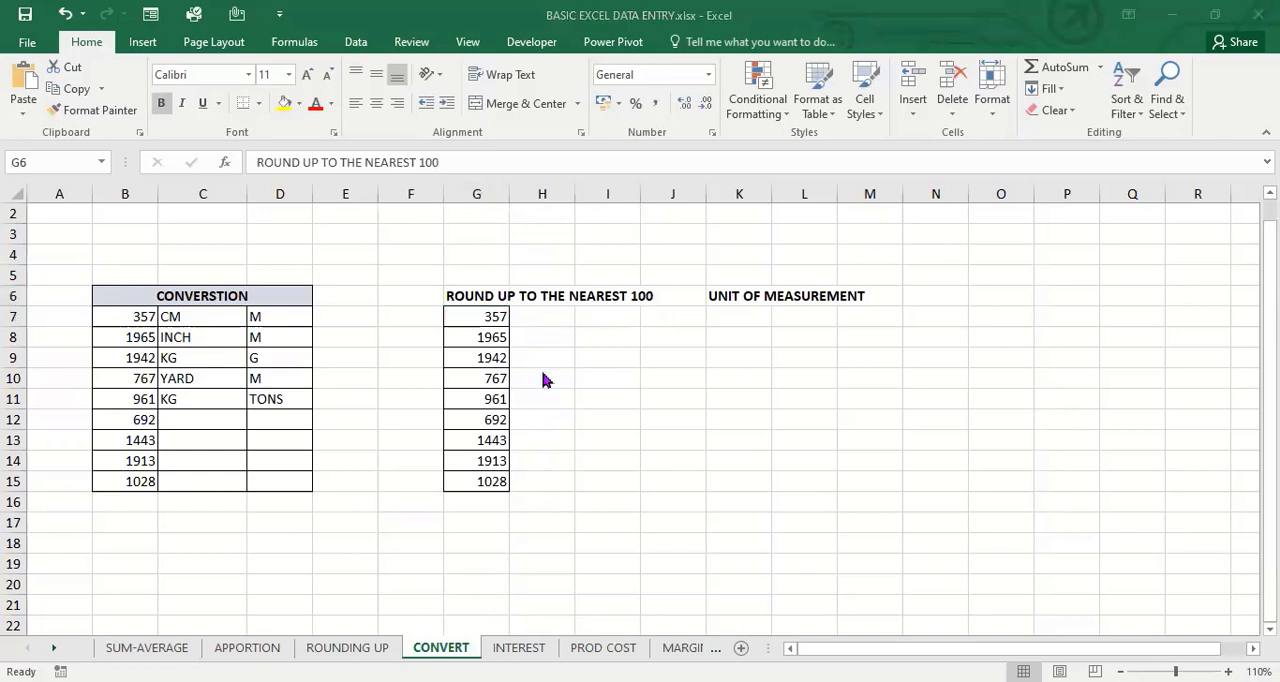
click(545, 333)
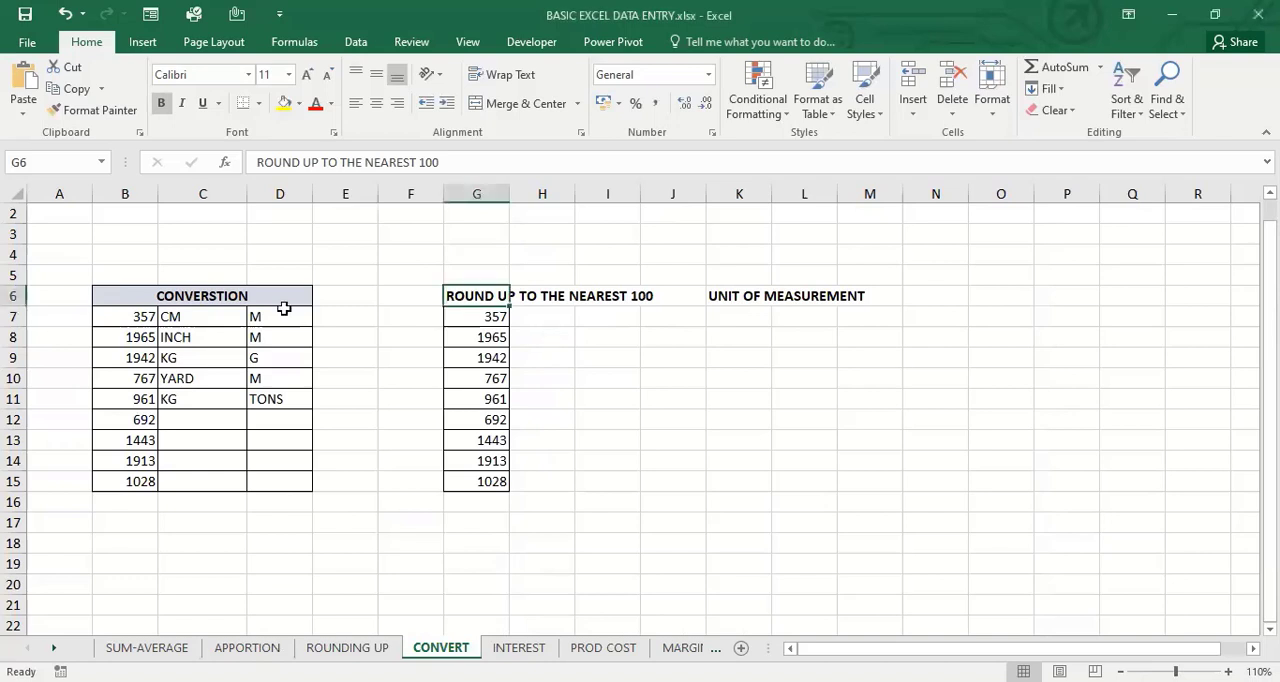
Insert a blank column at F, between the conversion table and the round-up list
click(415, 208)
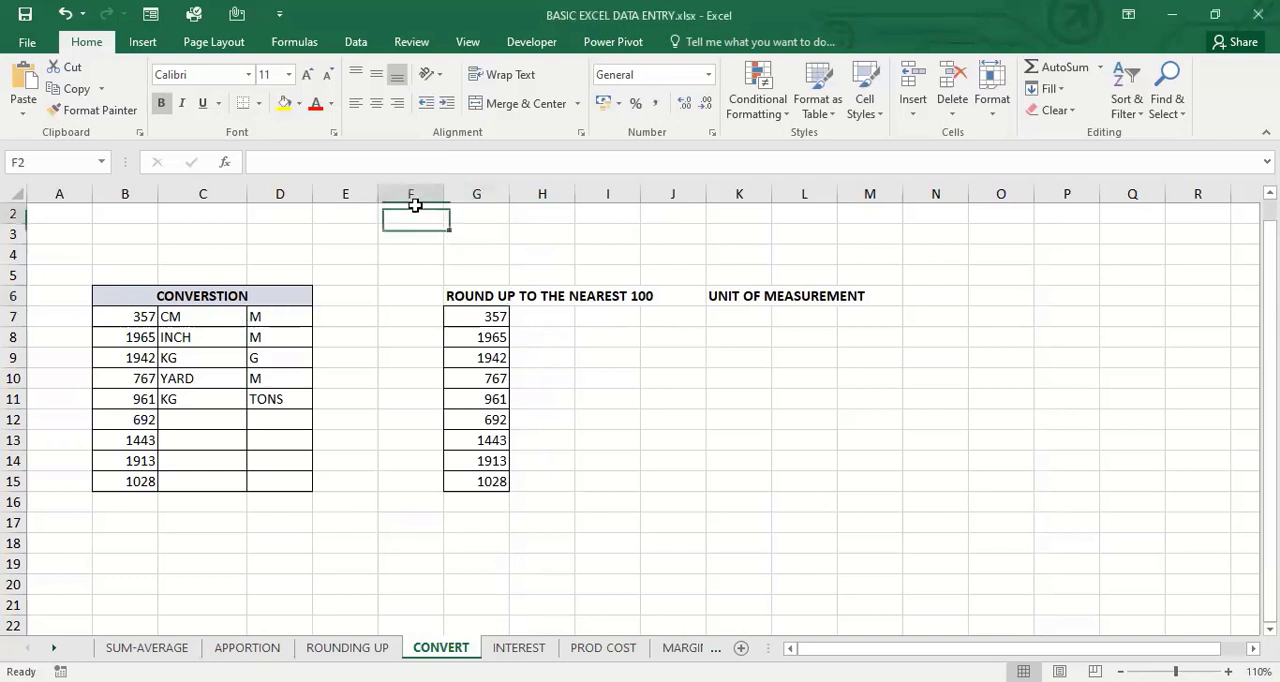
click(415, 194)
right_click(416, 195)
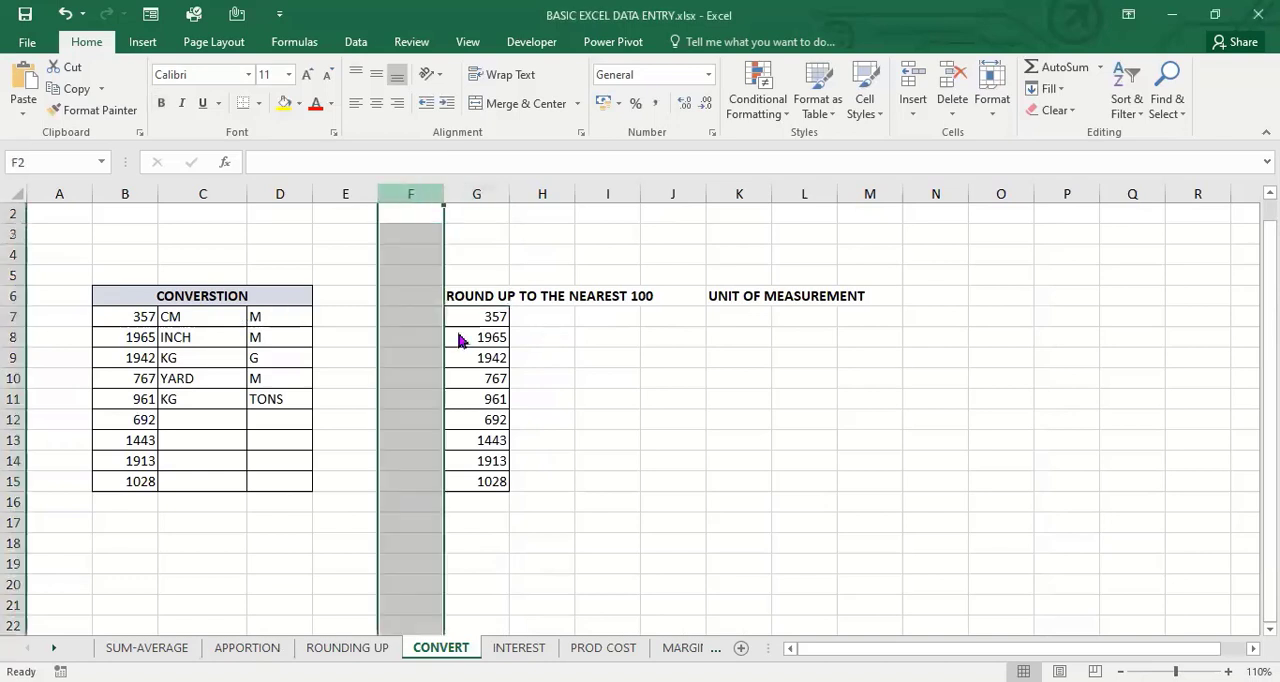
click(462, 331)
Start a CONVERT formula in E7 with B7 as the number to convert
click(350, 322)
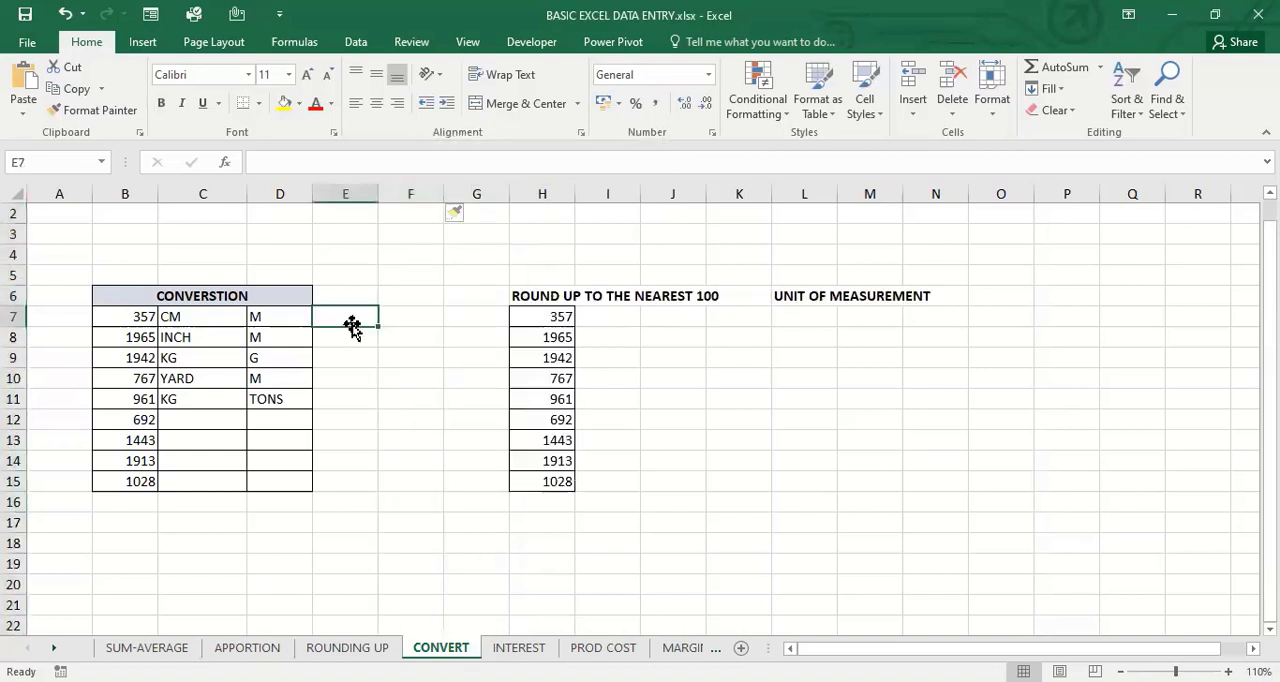
text(=)
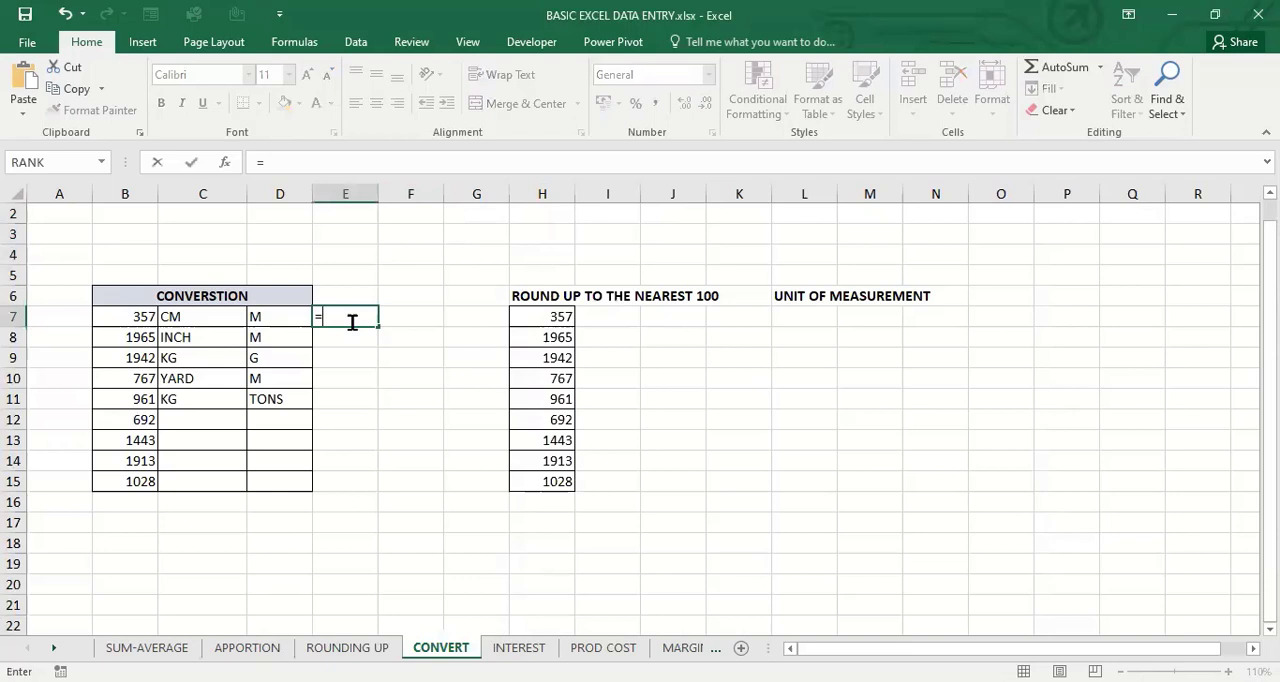
text(CONVERT)
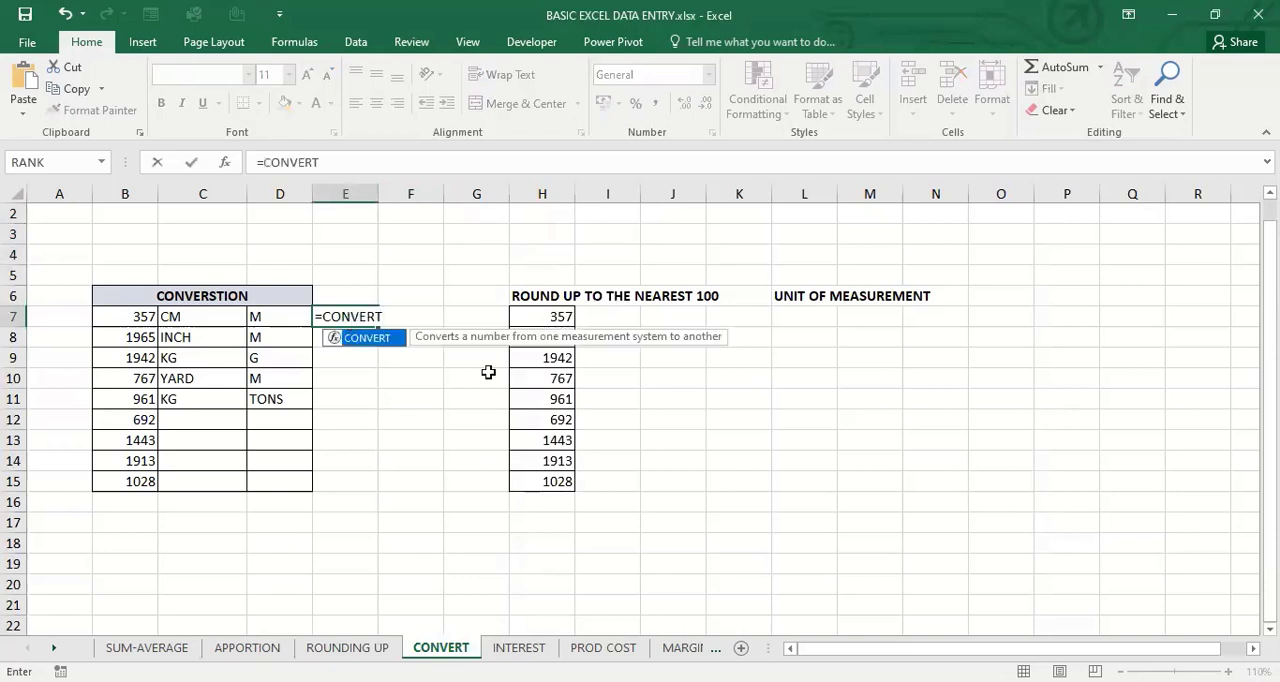
text(()
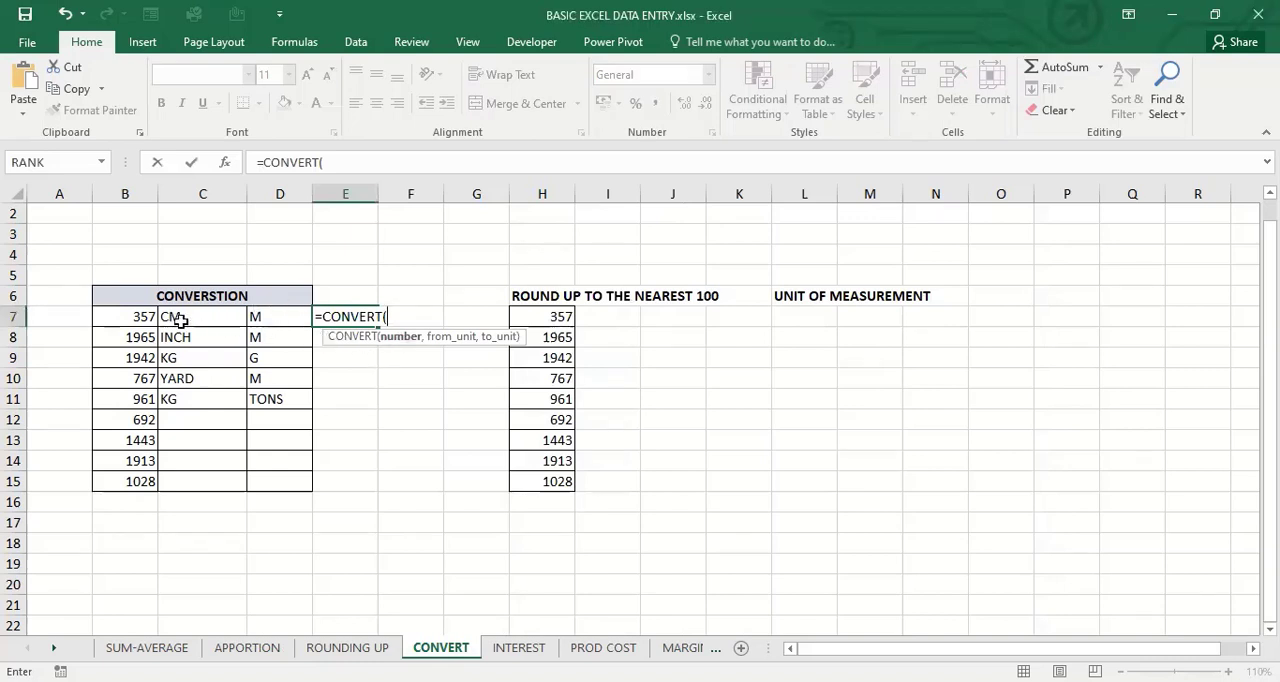
click(140, 318)
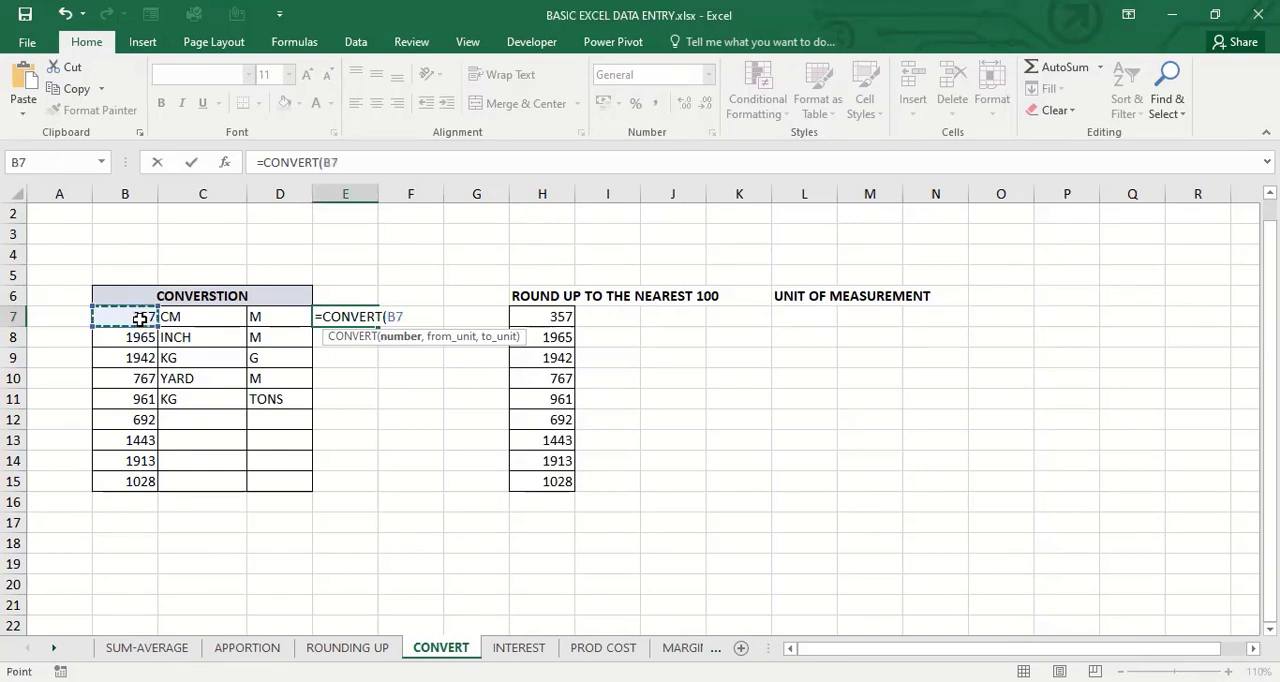
text(,)
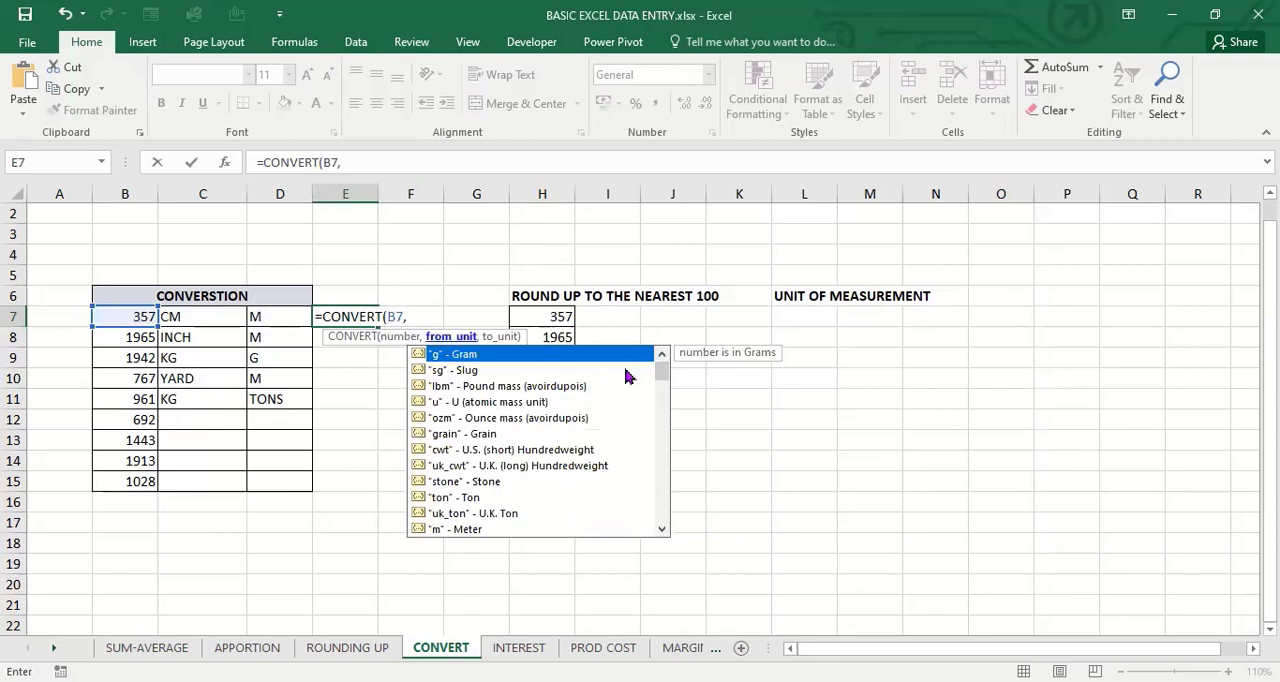
Browse the suggested units and enter lowercase "cm" as the from_unit of the CONVERT formula in E7
click(663, 420)
click(665, 486)
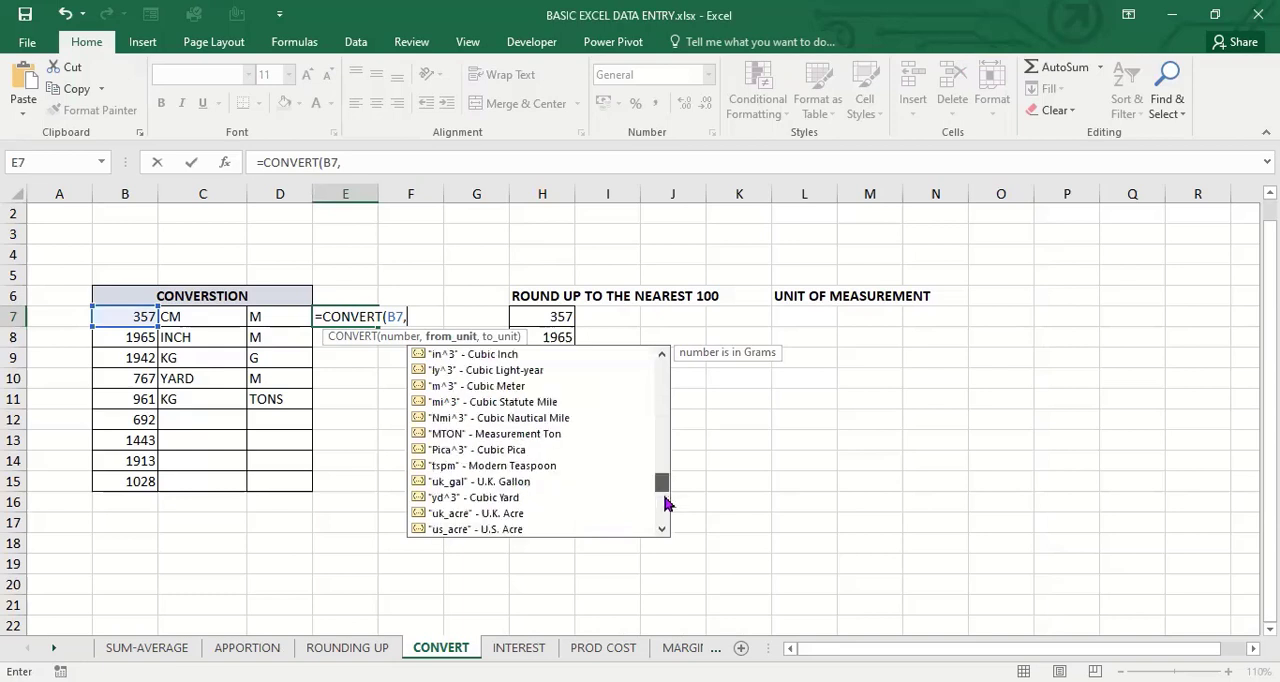
click(665, 503)
click(665, 531)
scroll(661, 505, up, 3)
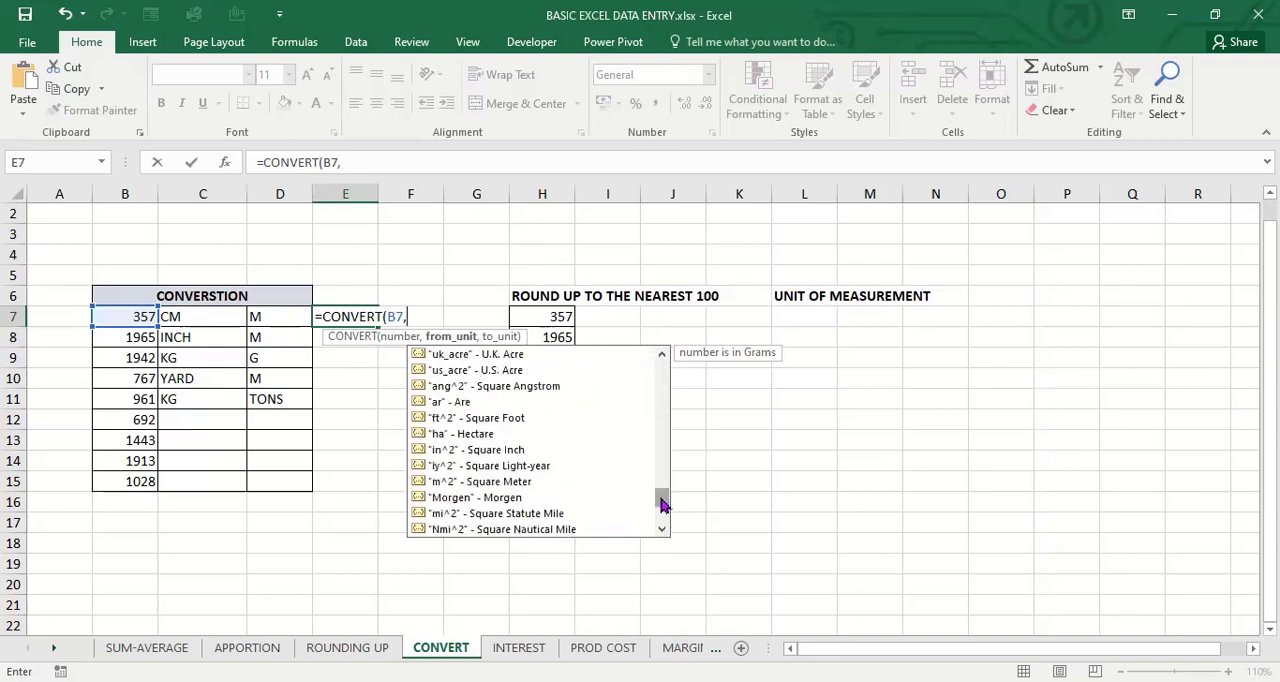
text(")
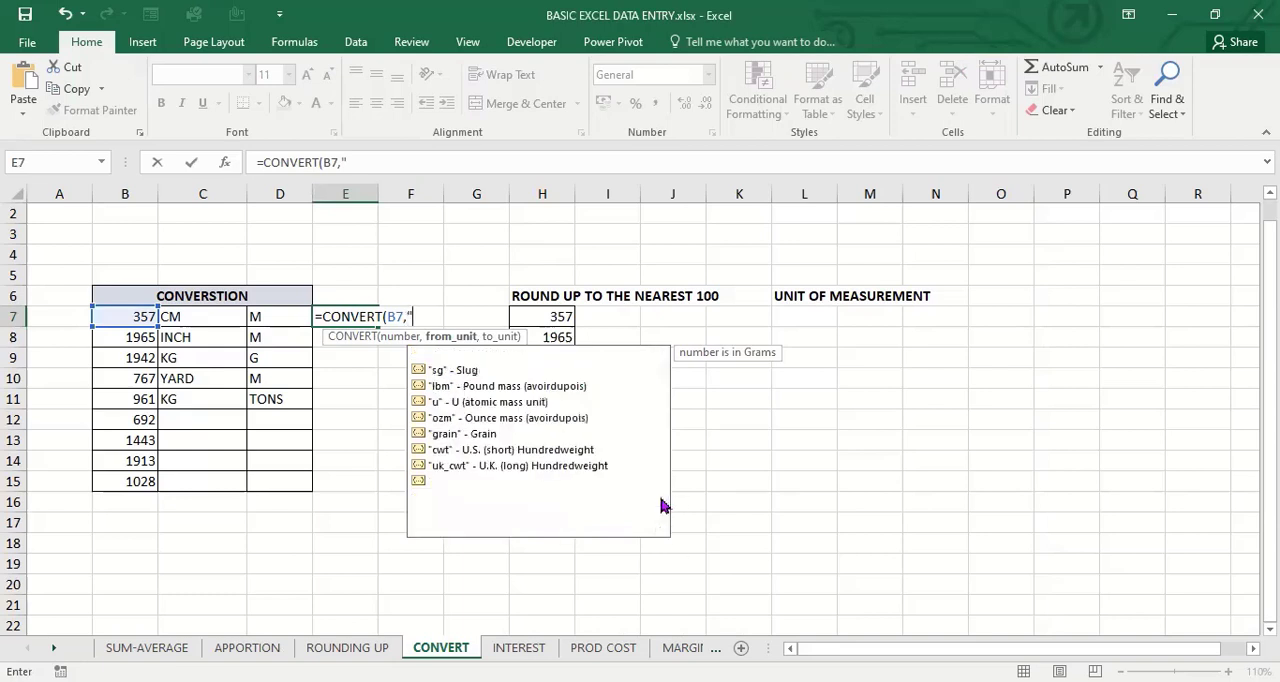
text(C)
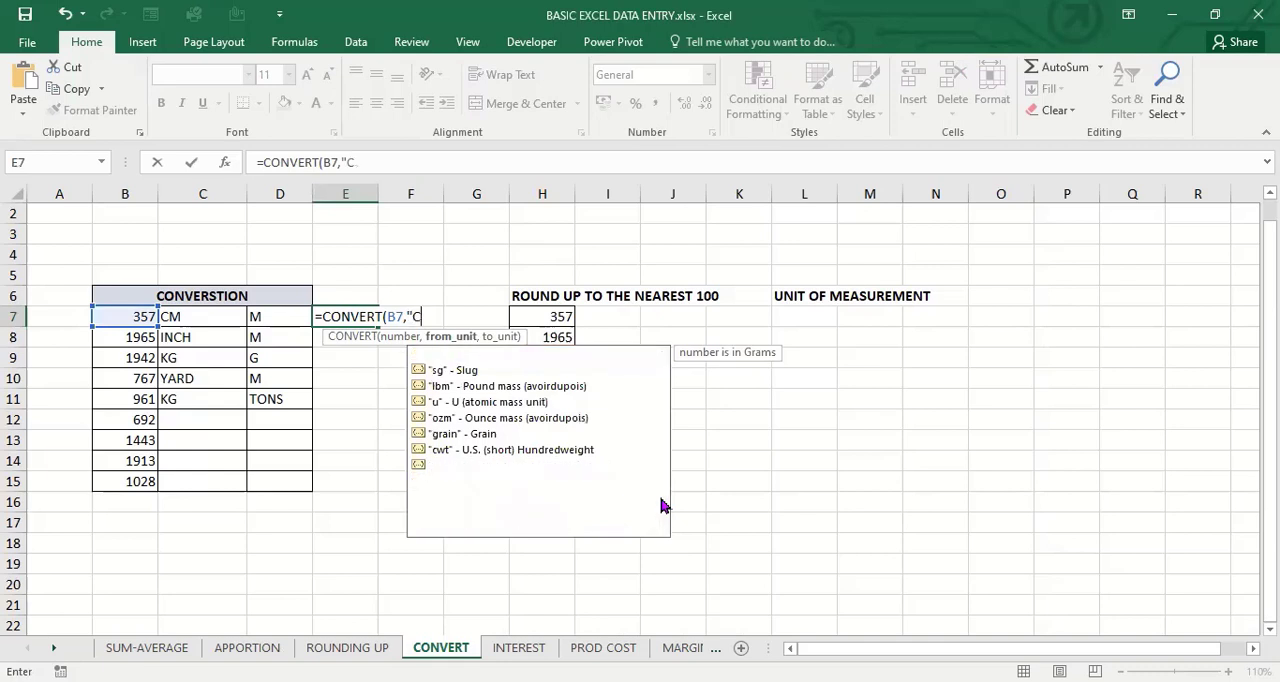
text(M)
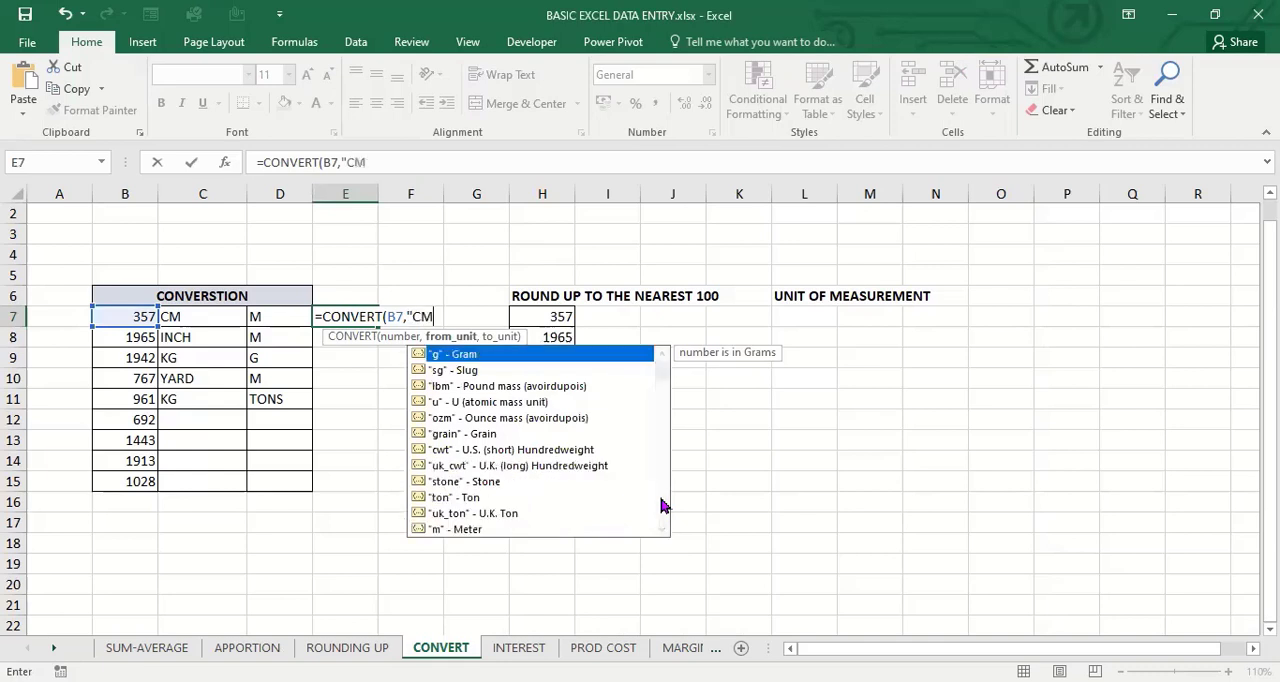
key(BackSpace)
key(BackSpace)
text(cm")
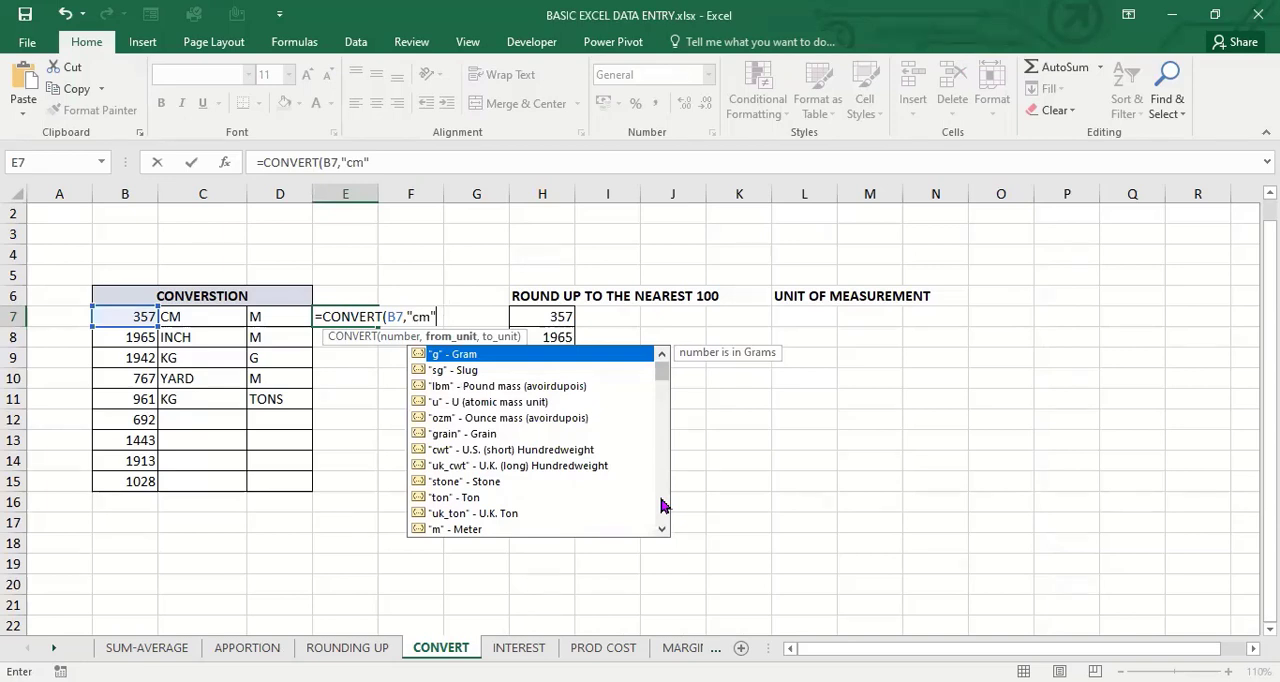
Choose "m" (Meter) as the to_unit and complete the formula in E7 as =CONVERT(B7,"cm","m")
text(,)
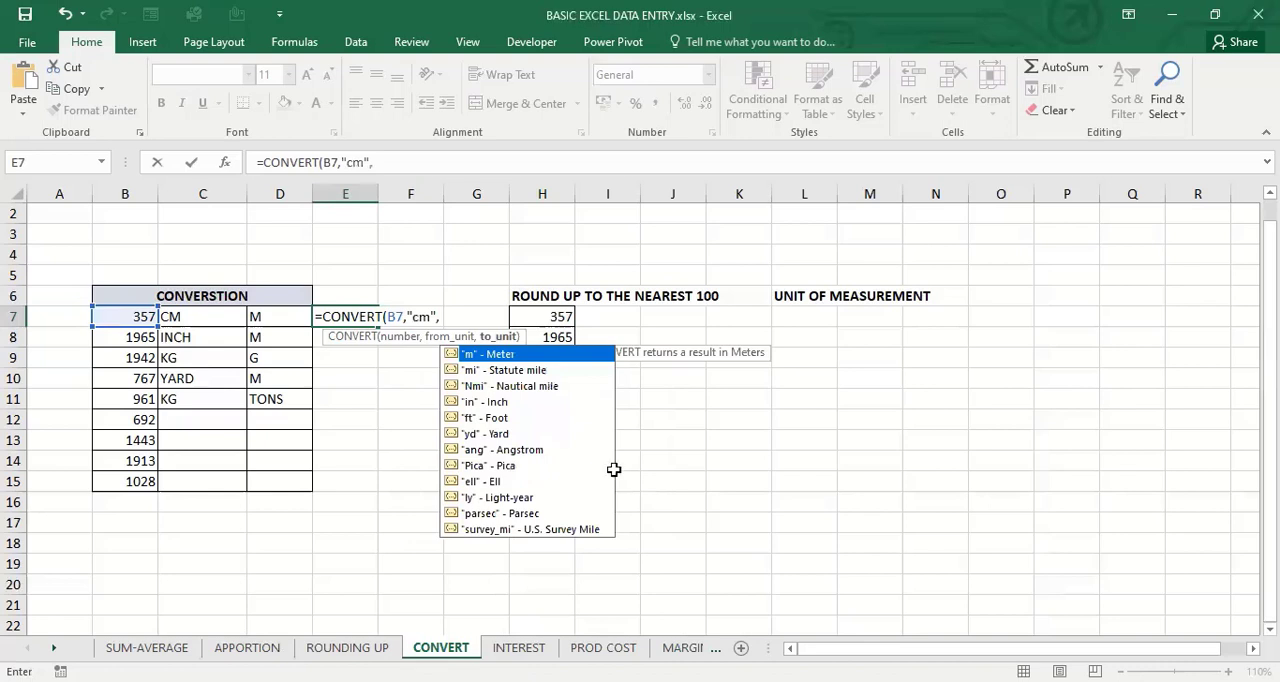
double_click(509, 353)
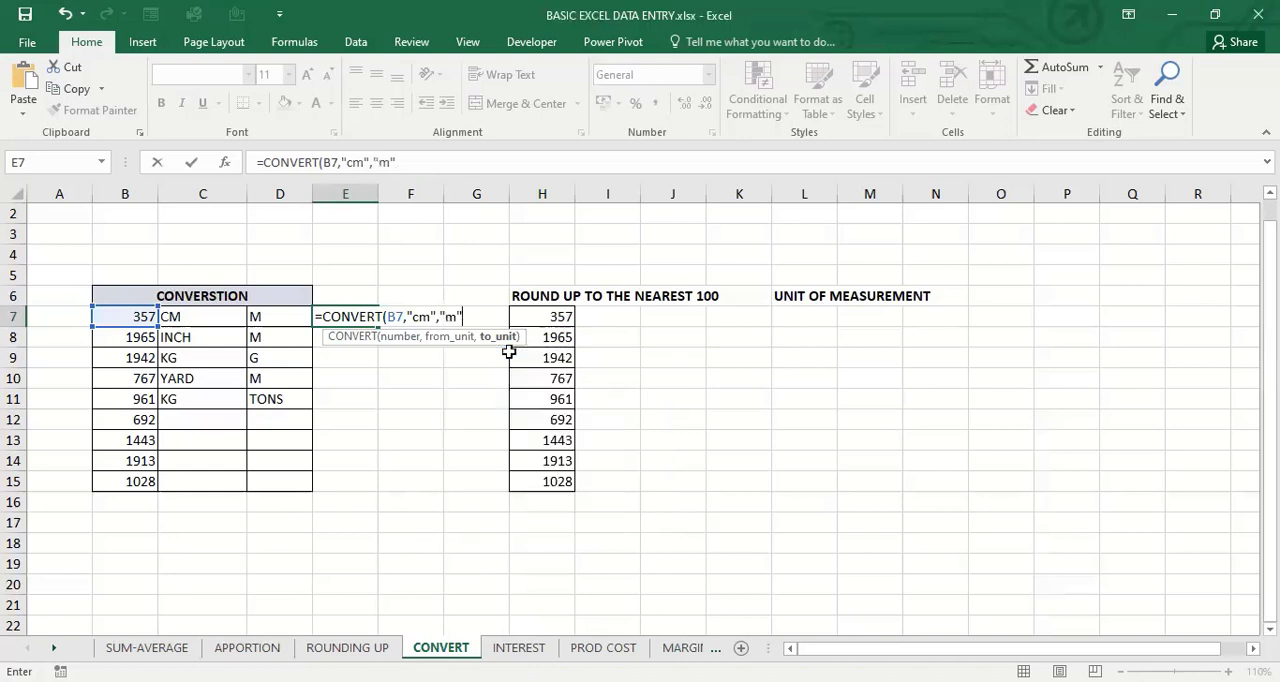
text())
key(Return)
key(Up)
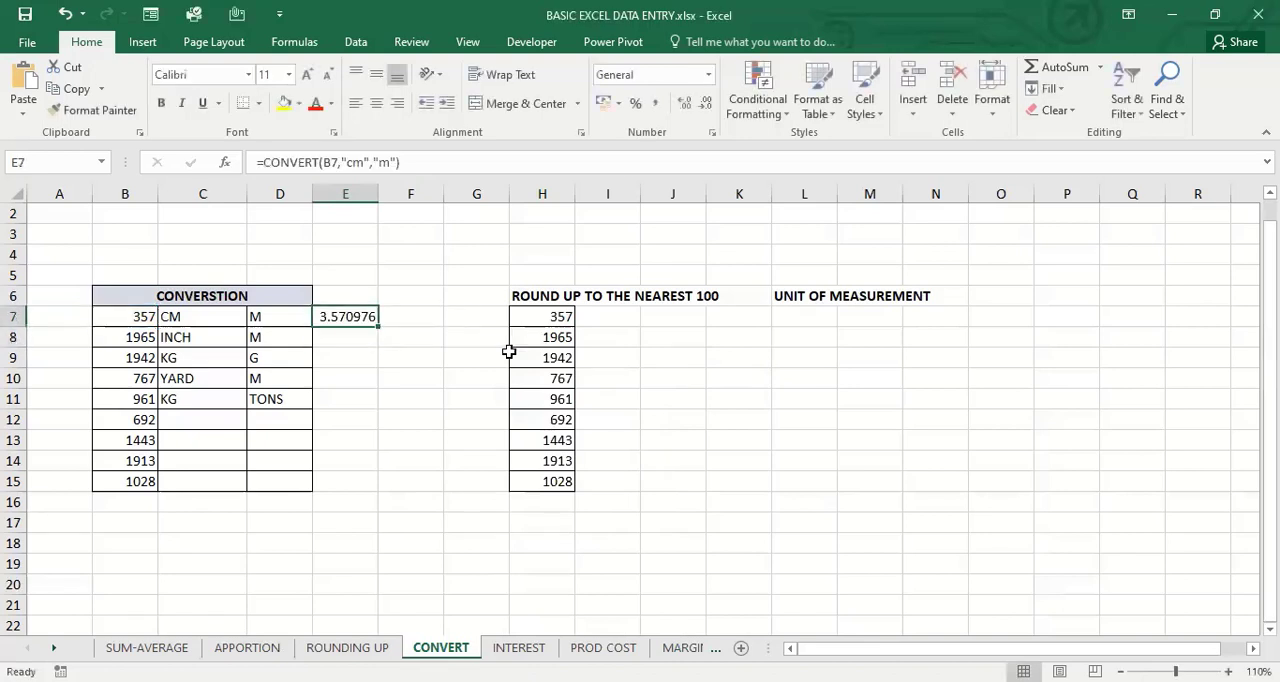
Start a CONVERT formula in E8 with B8 as the number to convert
click(359, 340)
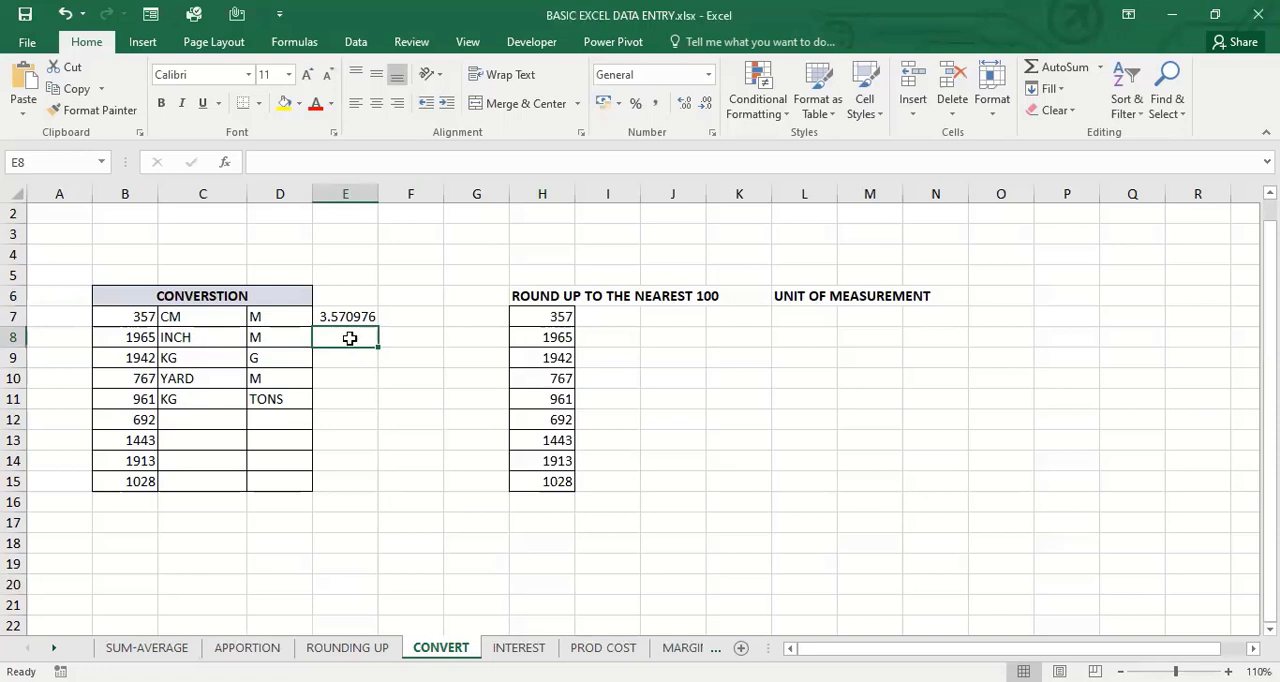
text(=)
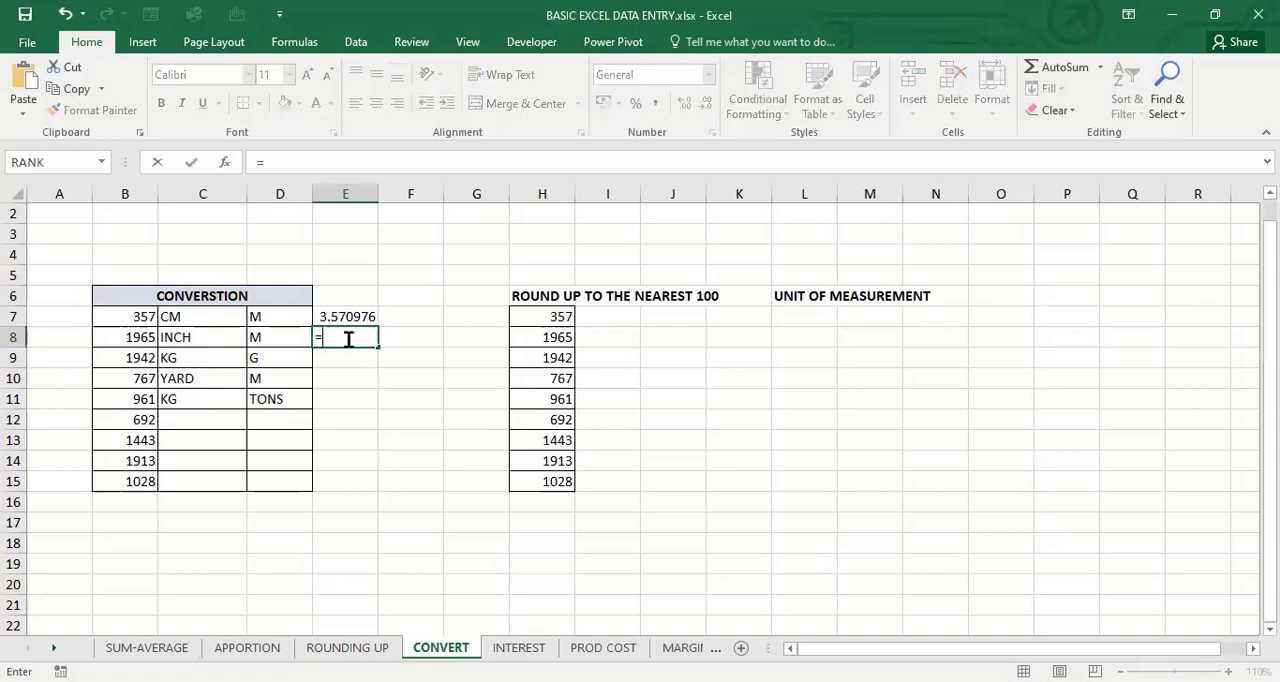
text(conver)
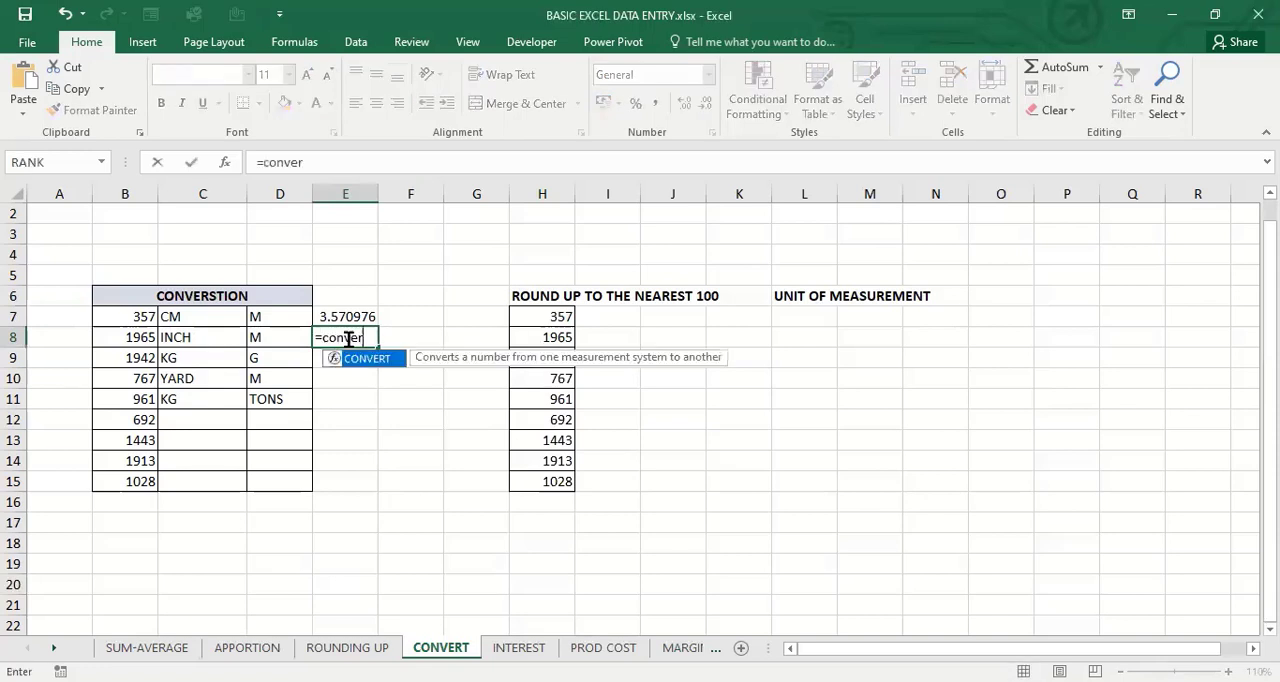
key(Tab)
click(140, 339)
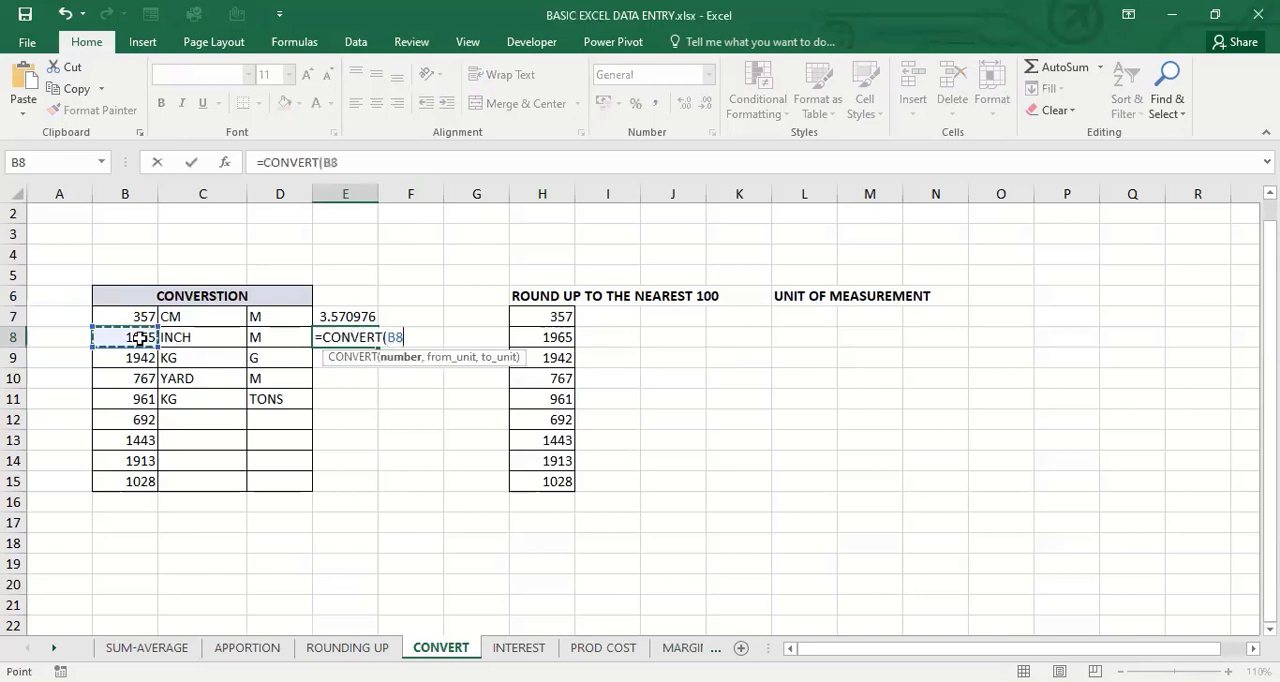
Choose "in" (Inch) as the from_unit of the CONVERT formula in E8
text(,)
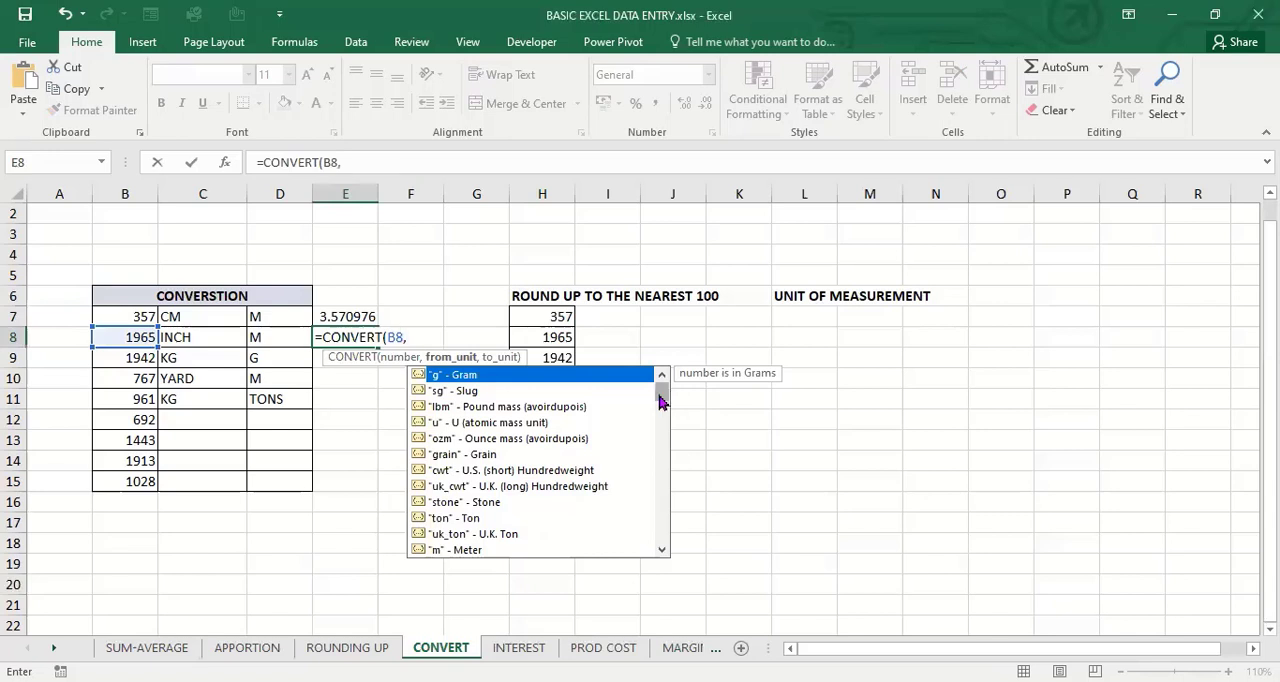
drag(661, 405, 663, 412)
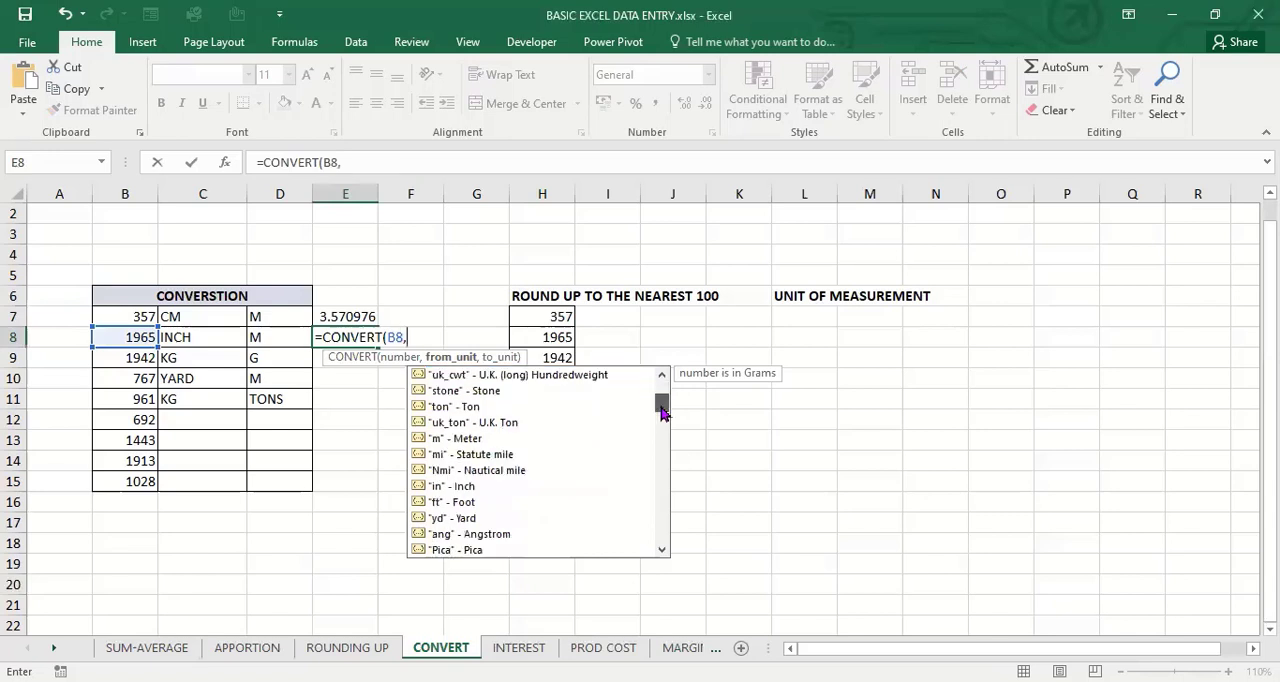
click(464, 488)
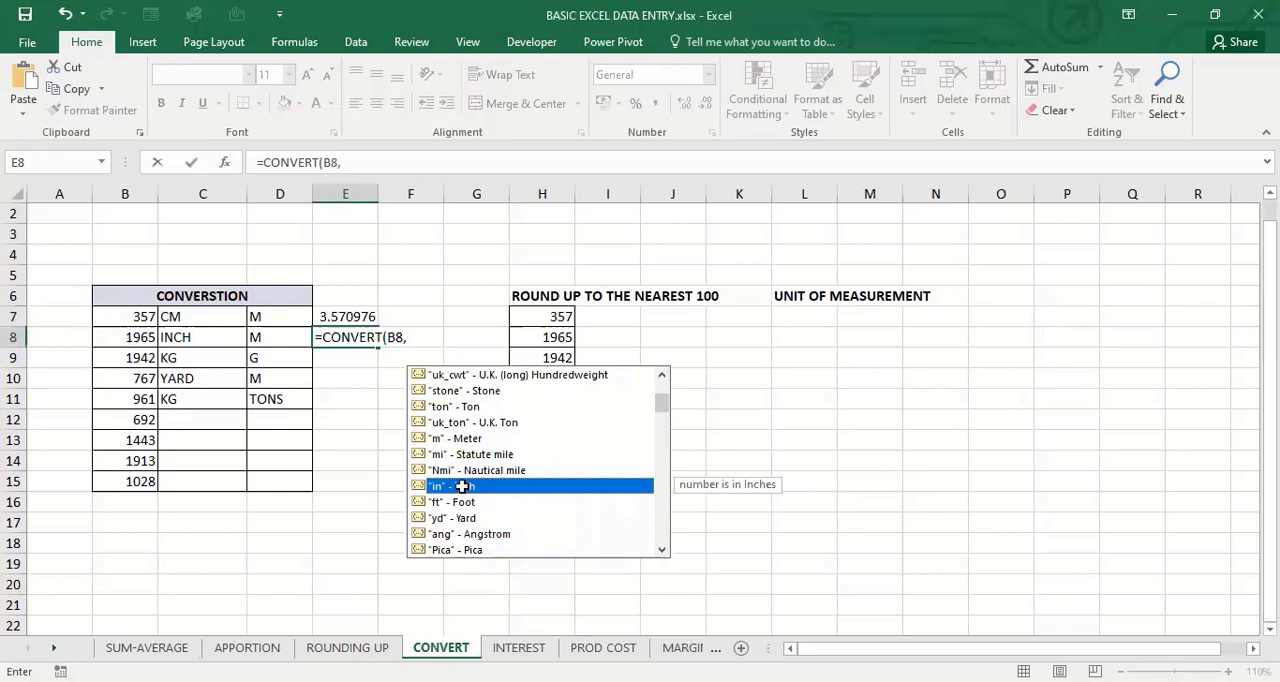
key(Tab)
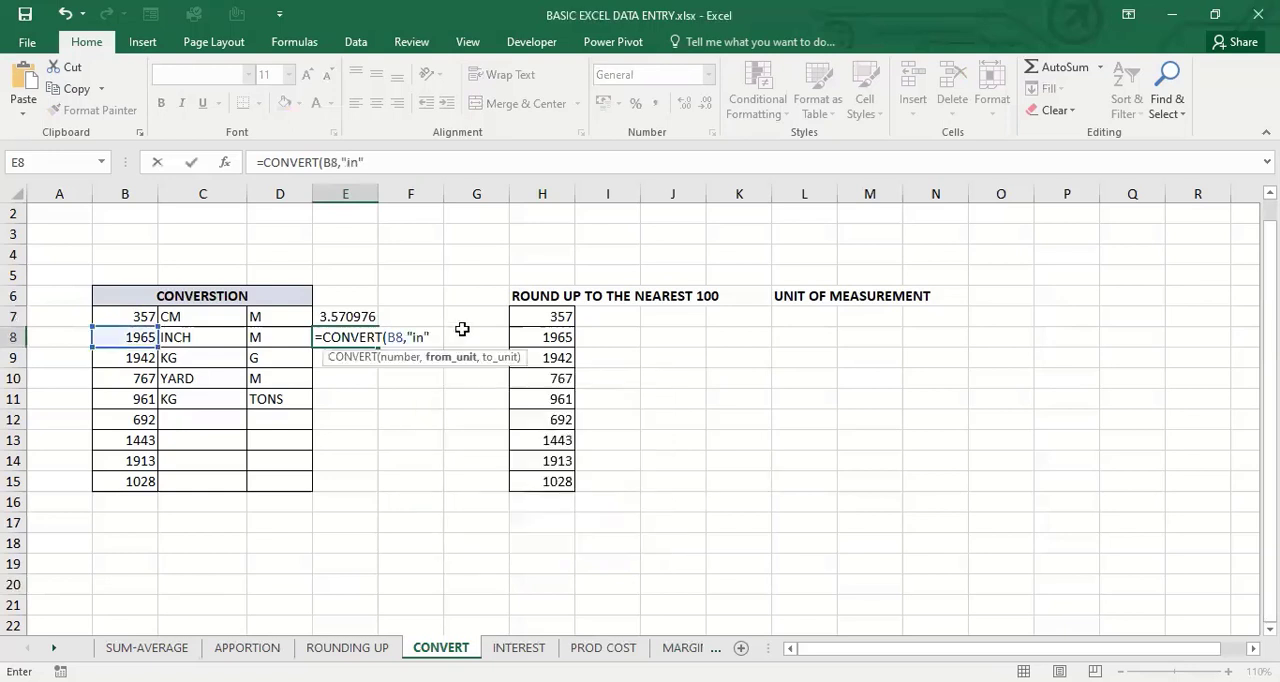
Choose "m" (Meter) as the to_unit and complete the formula in E8 as =CONVERT(B8,"in","m")
text(,)
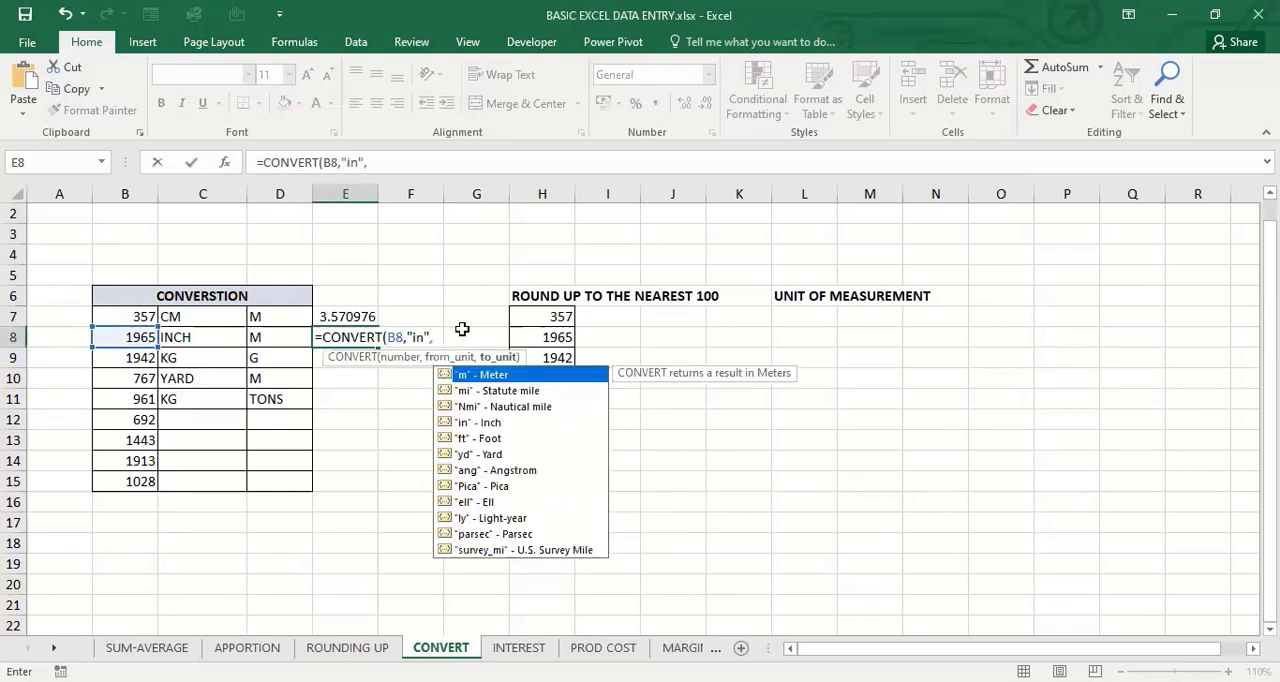
double_click(499, 373)
text())
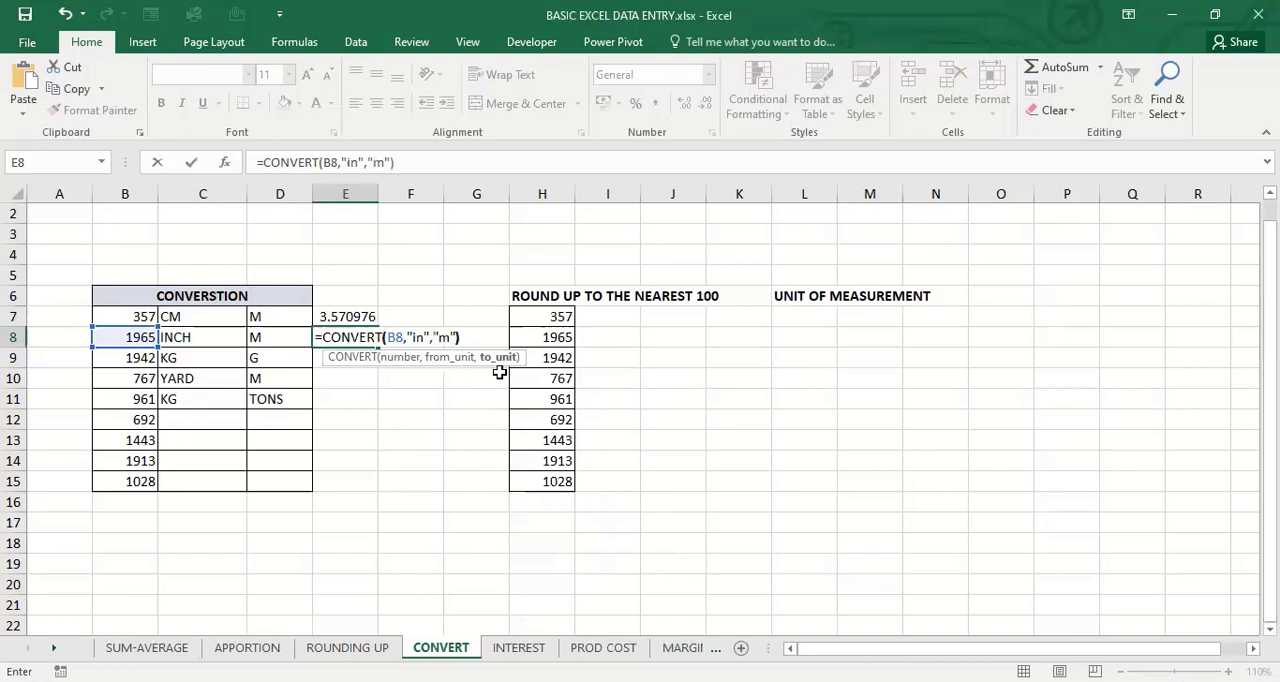
key(Return)
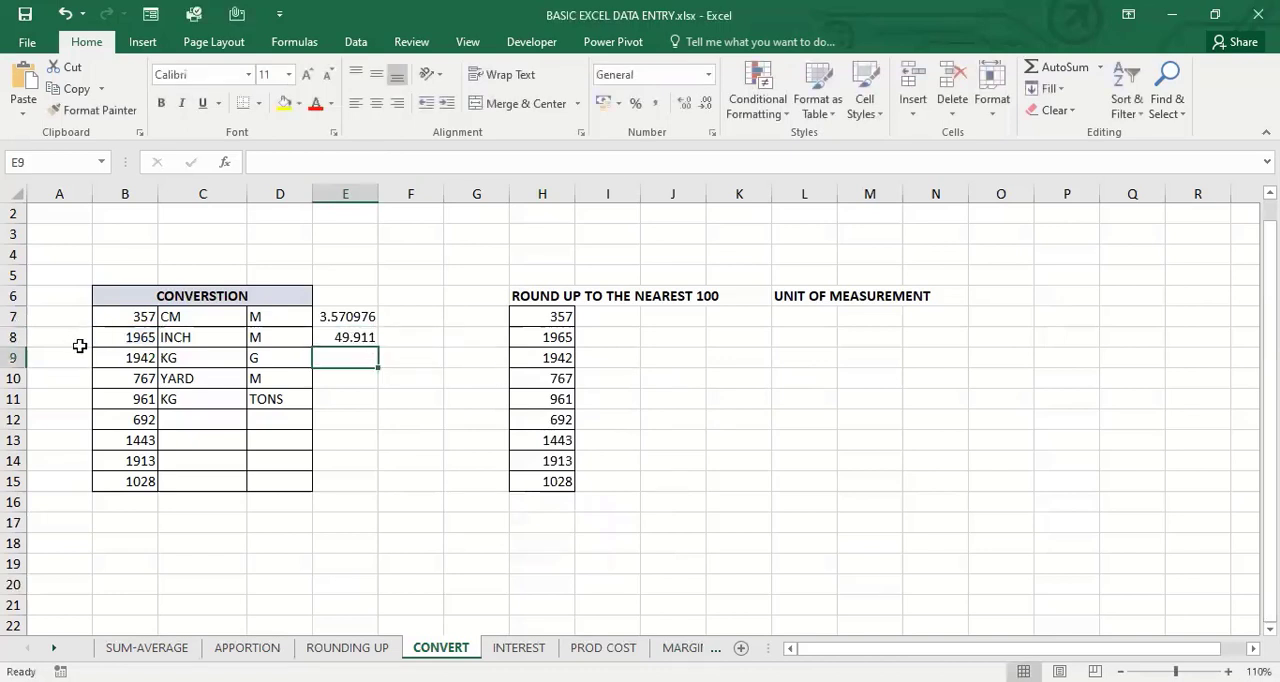
click(357, 339)
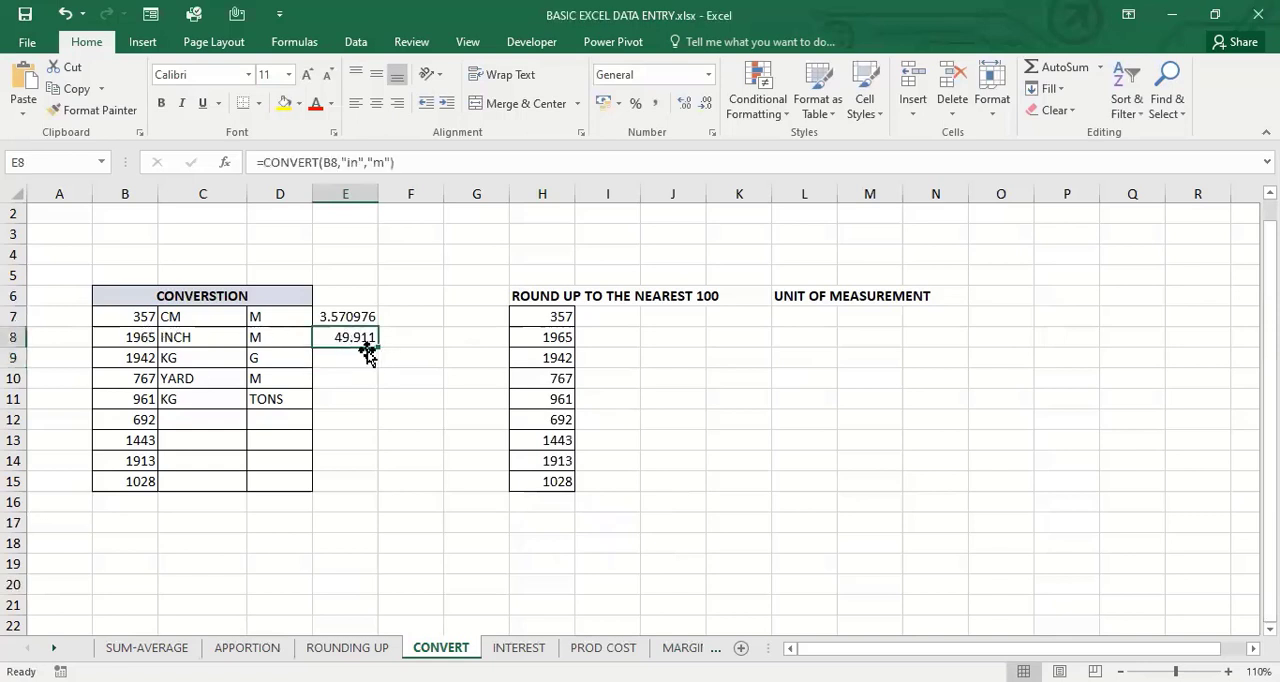